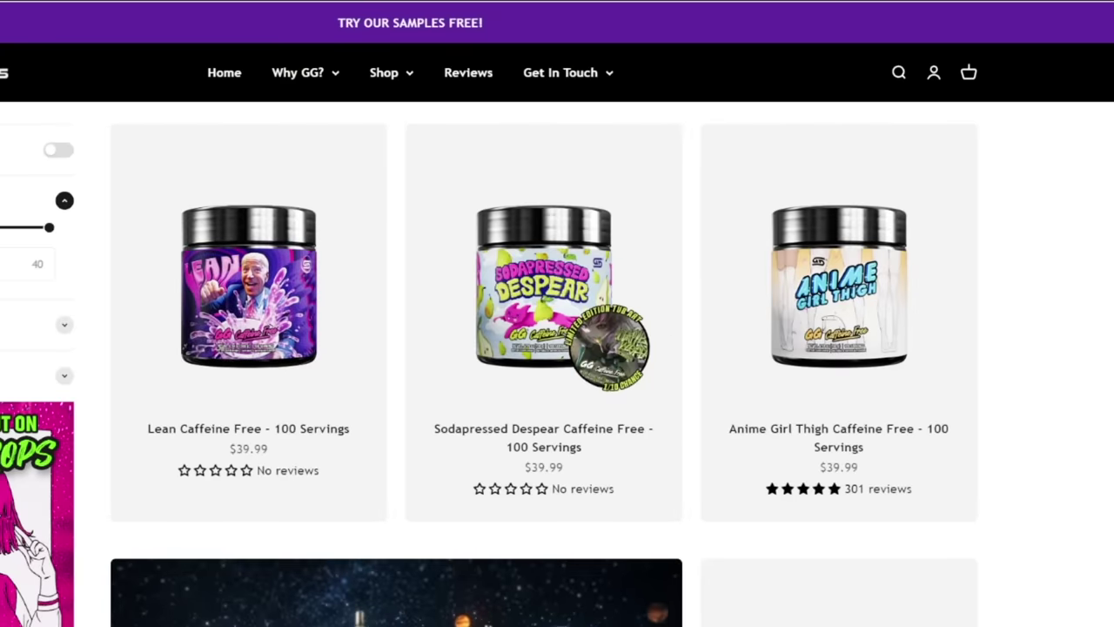
scroll(557, 348, "down", 5)
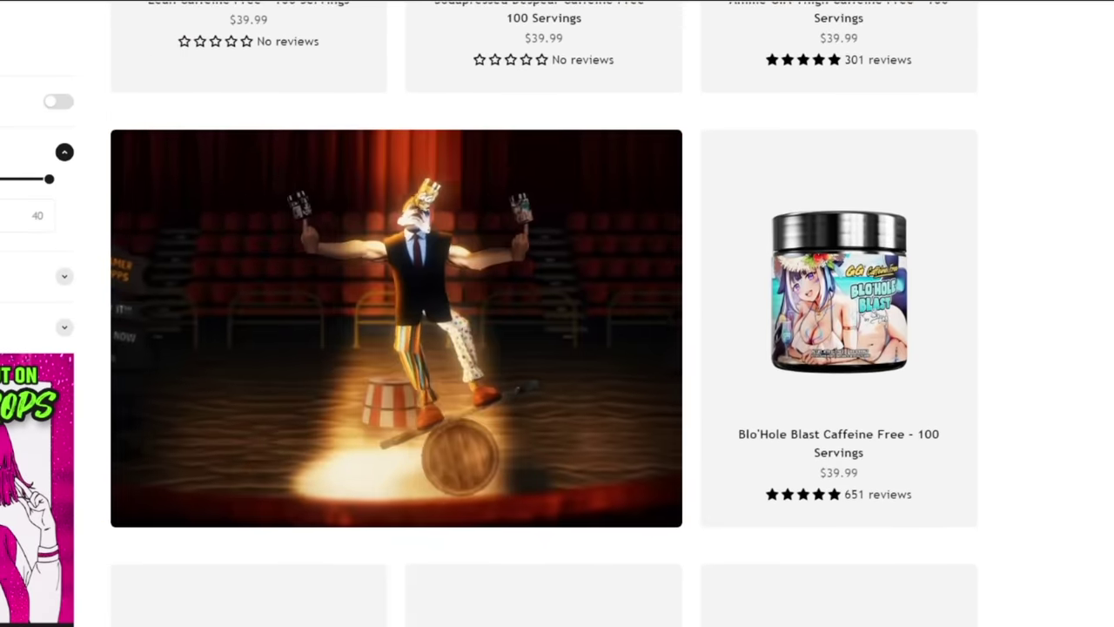
scroll(557, 348, "down", 8)
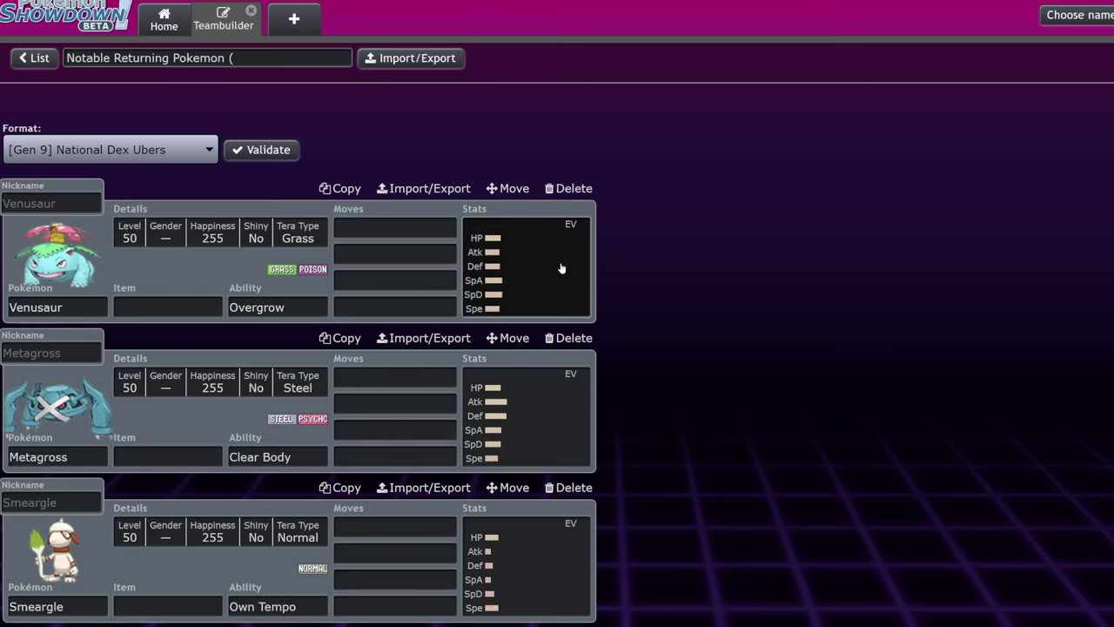
left_click(495, 285)
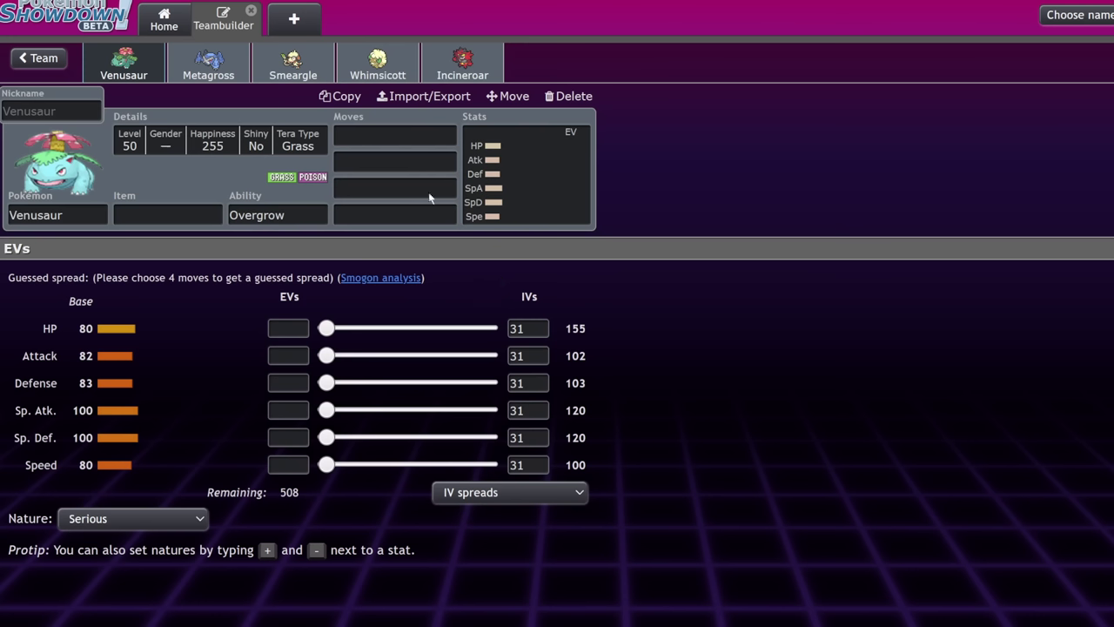
left_click(31, 61)
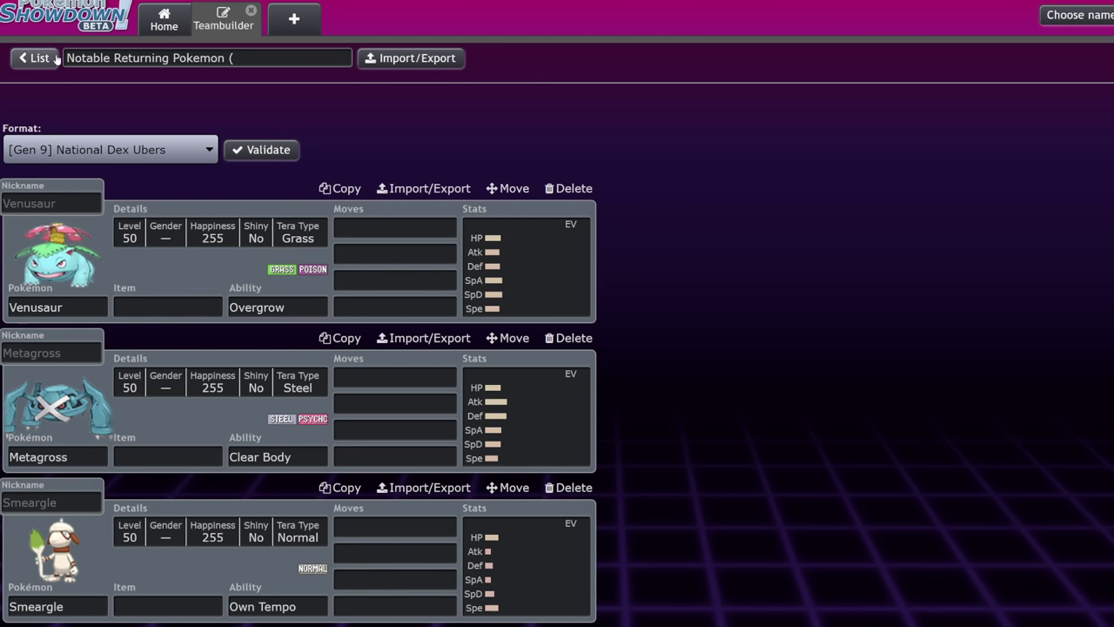
left_click(56, 59)
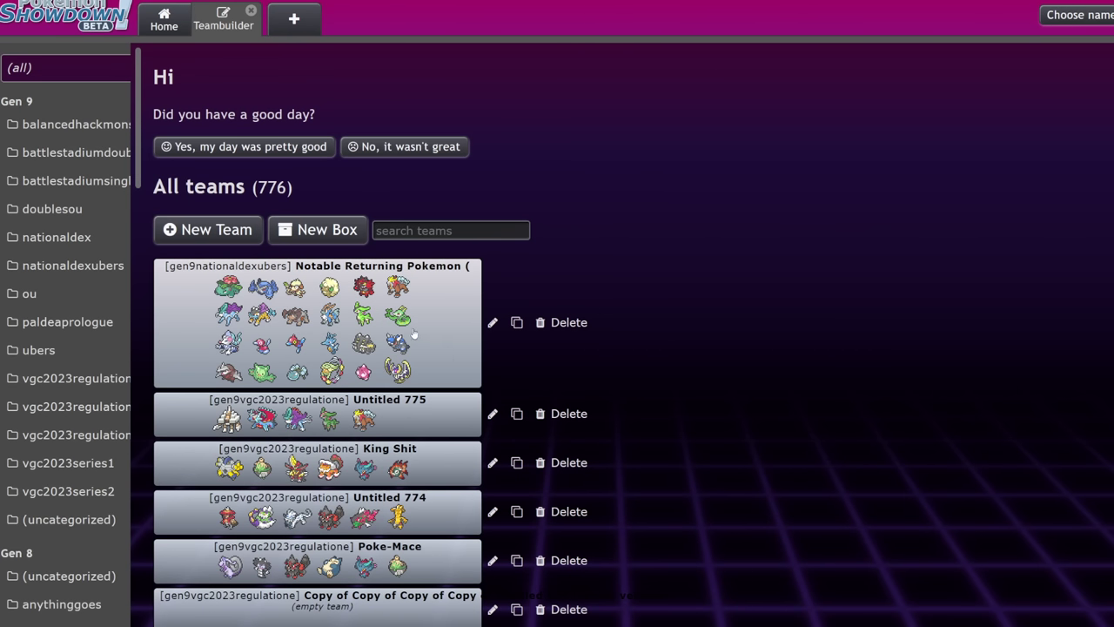
Open the Notable Returning Pokemon team and change Venusaur's ability to Chlorophyll.
left_click(412, 334)
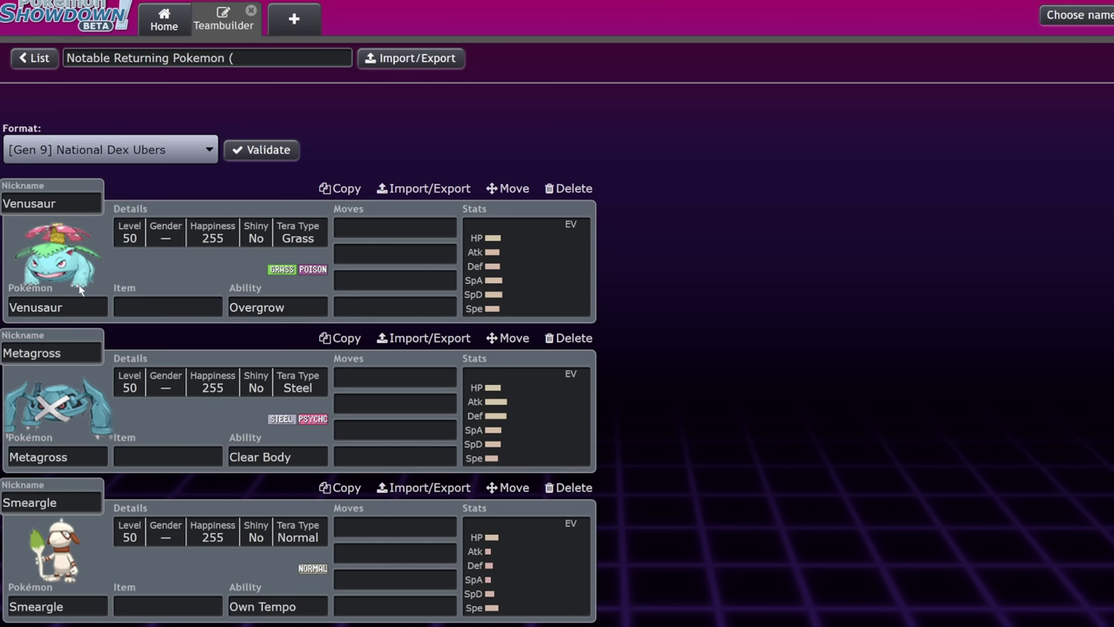
left_click(167, 307)
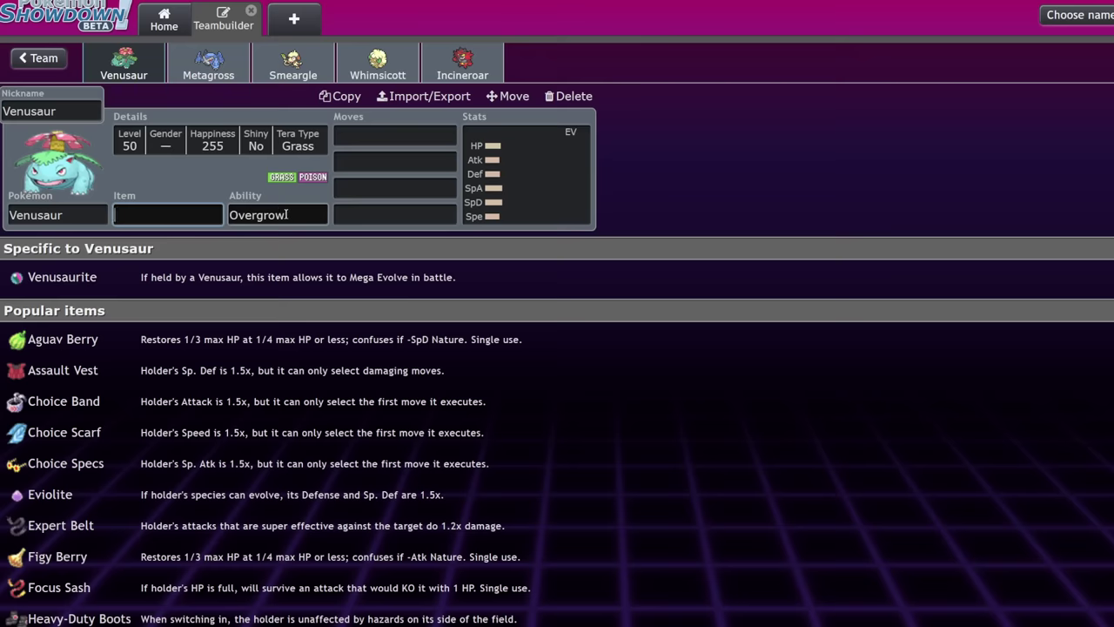
left_click(246, 217)
left_click(102, 367)
Give Venusaur the moves Weather Ball, Sludge Bomb and Earth Power in its first three move slots.
left_click(407, 272)
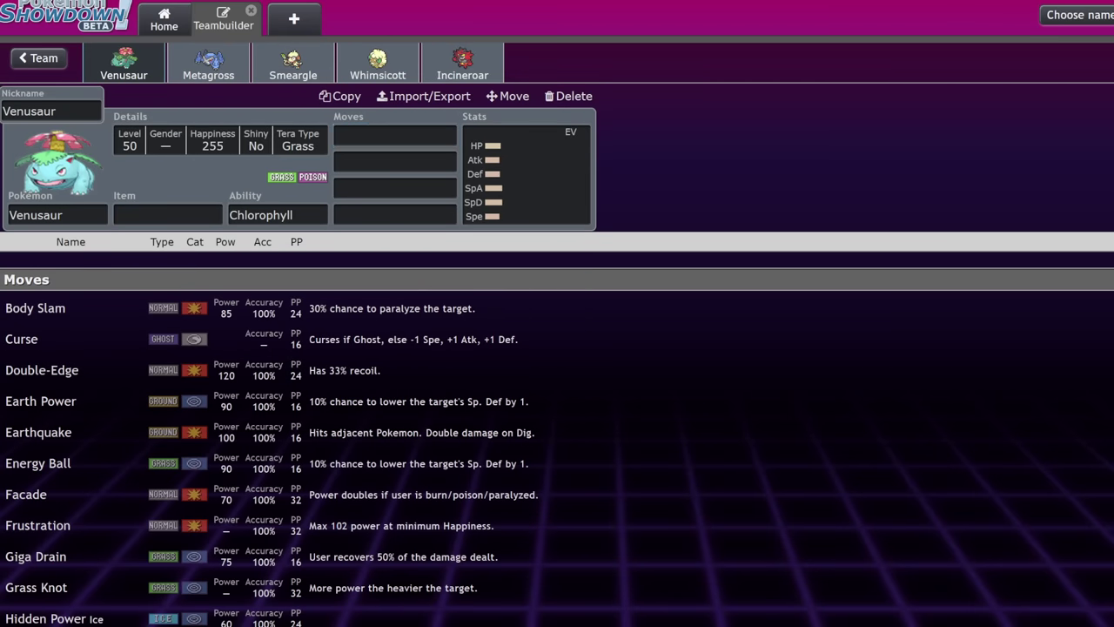
left_click(552, 207)
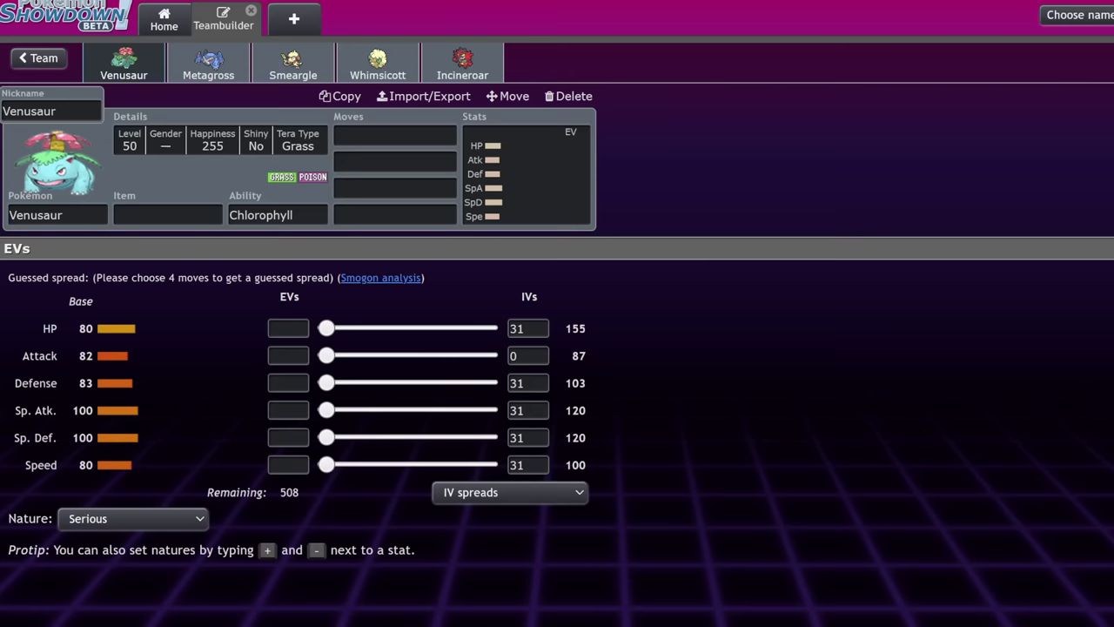
left_click(278, 215)
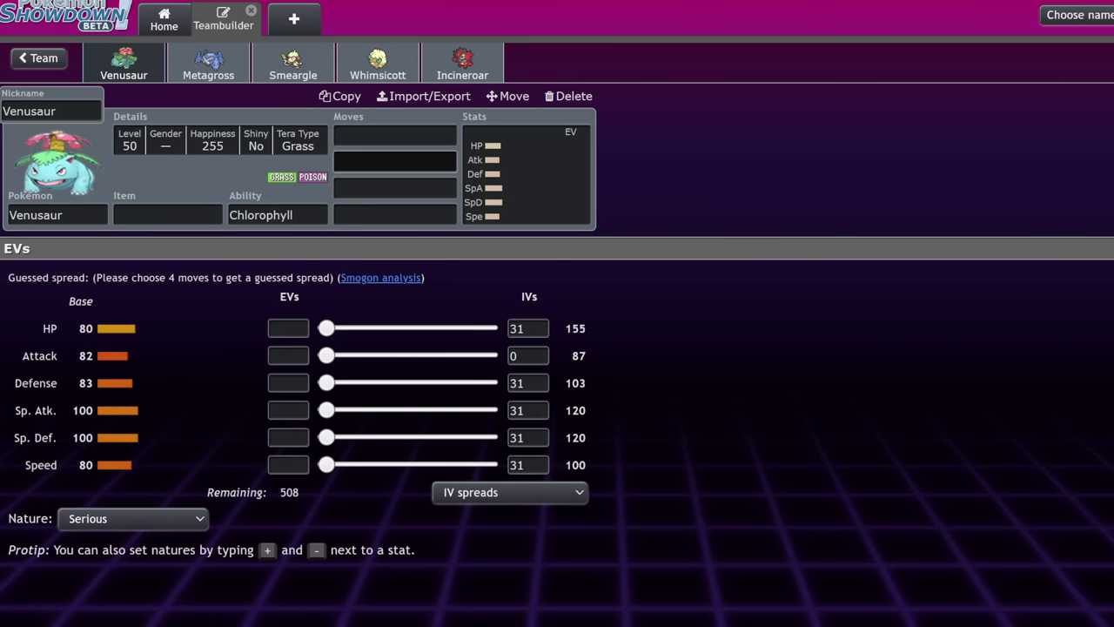
left_click(395, 136)
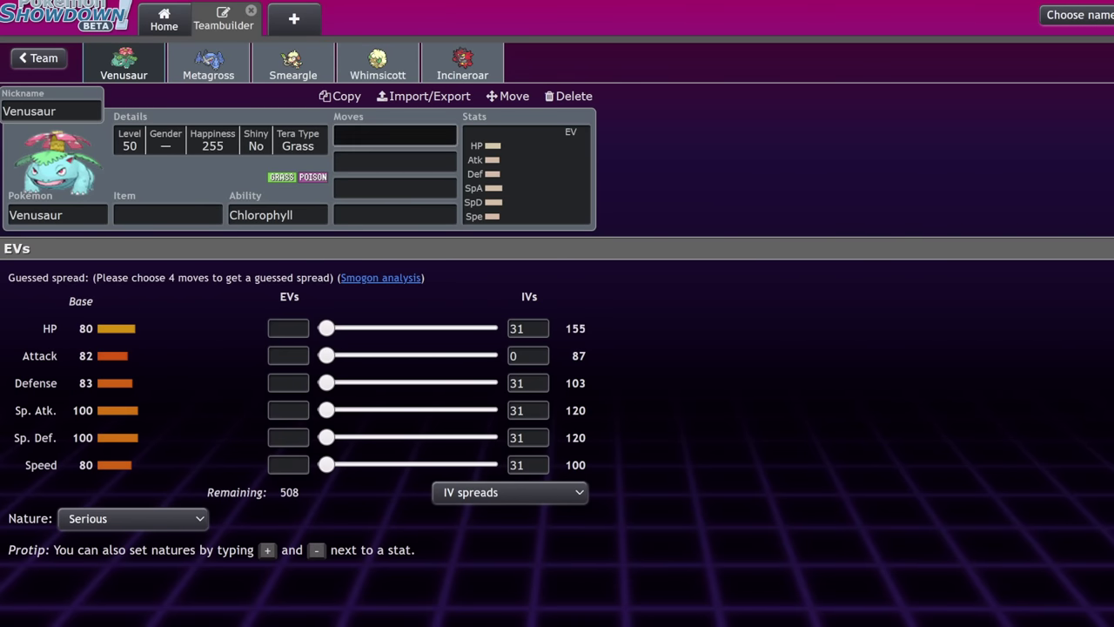
left_click(400, 135)
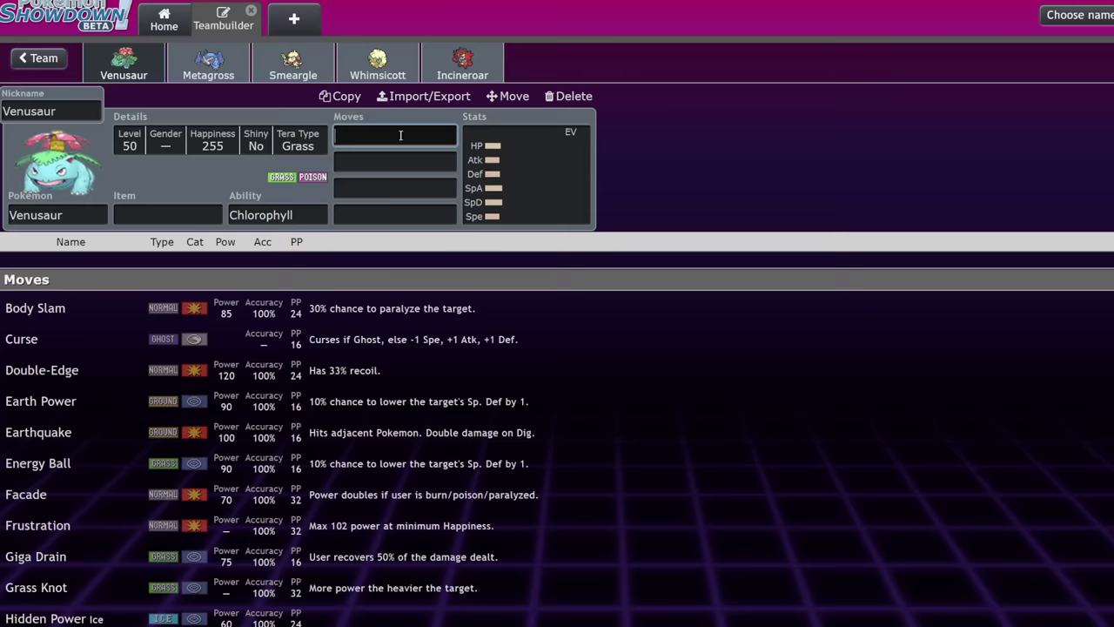
type("w")
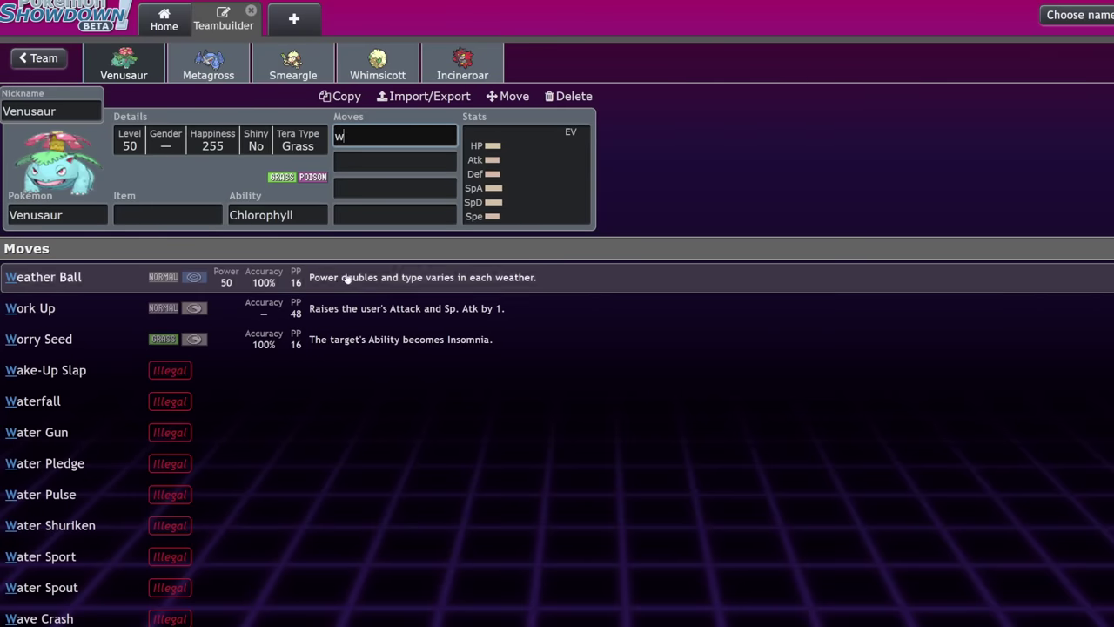
left_click(347, 277)
type("slud")
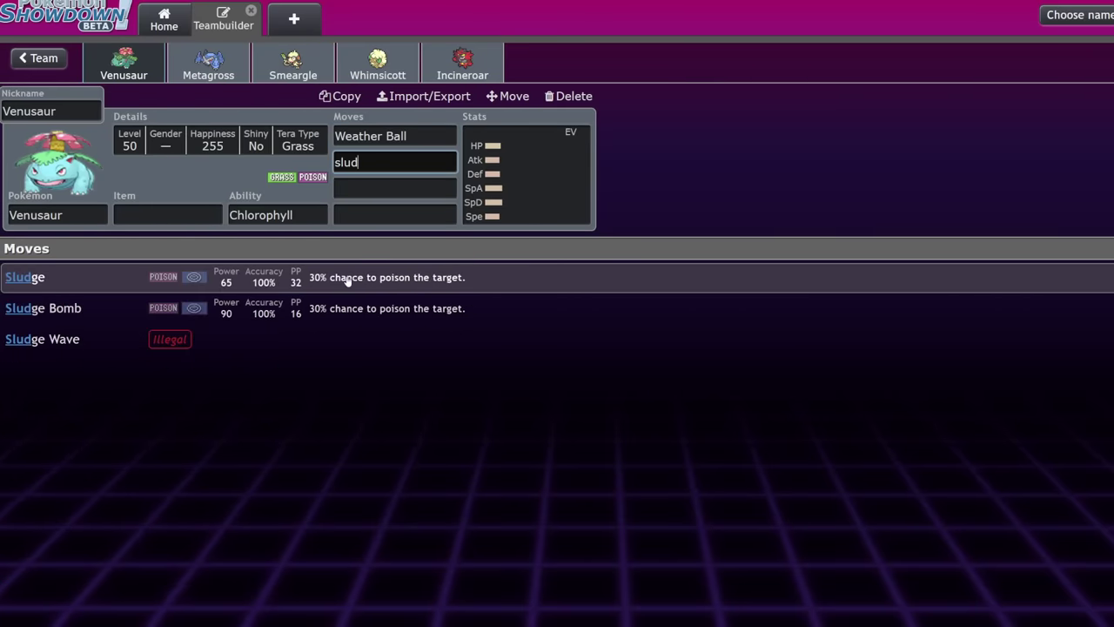
left_click(369, 311)
type("ear")
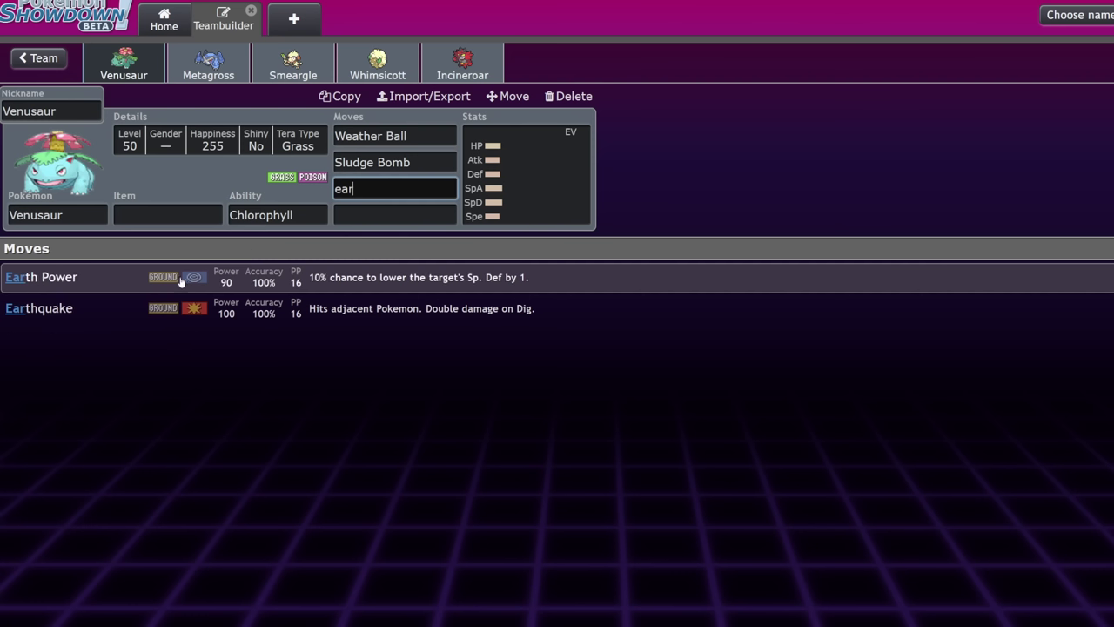
left_click(174, 287)
Review Venusaur's chosen moves and set its fourth move to Leaf Storm.
left_click(431, 141)
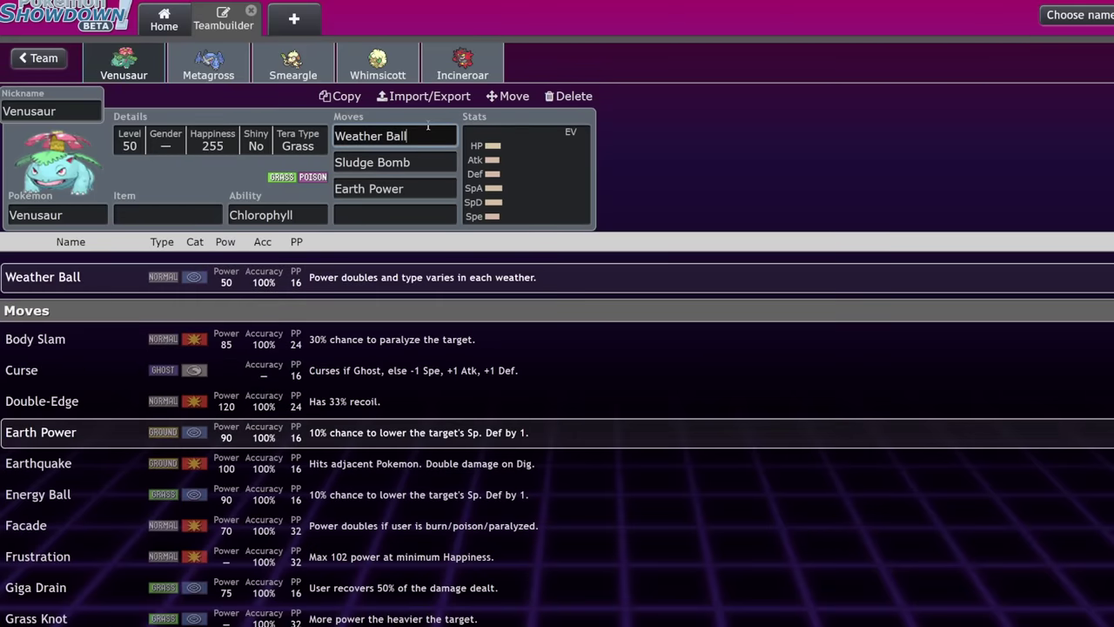
left_click(413, 162)
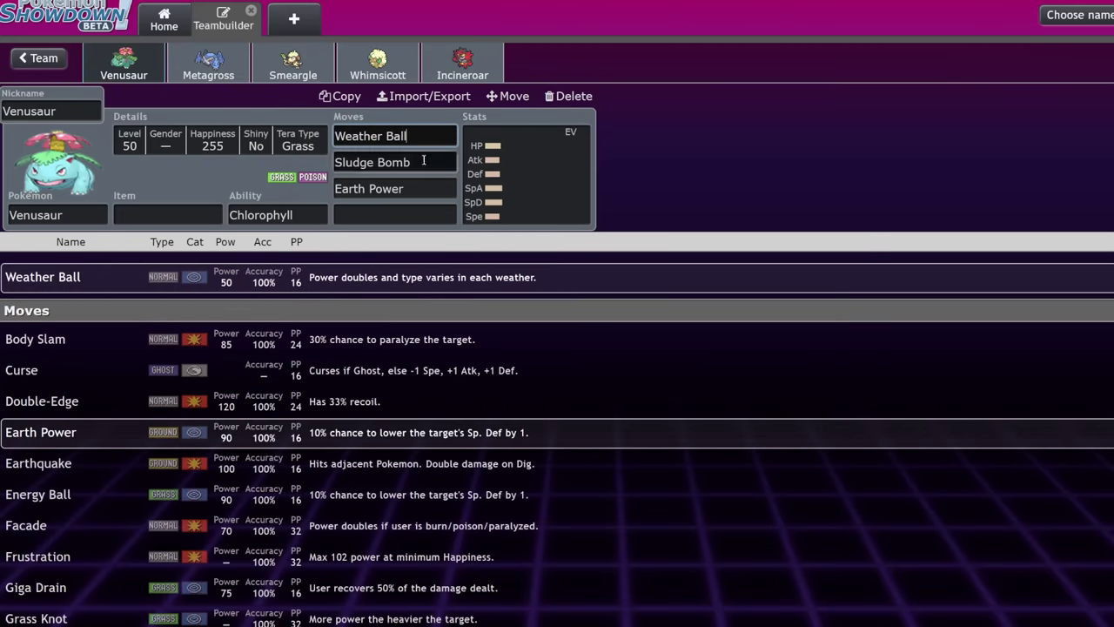
left_click(401, 189)
left_click(403, 213)
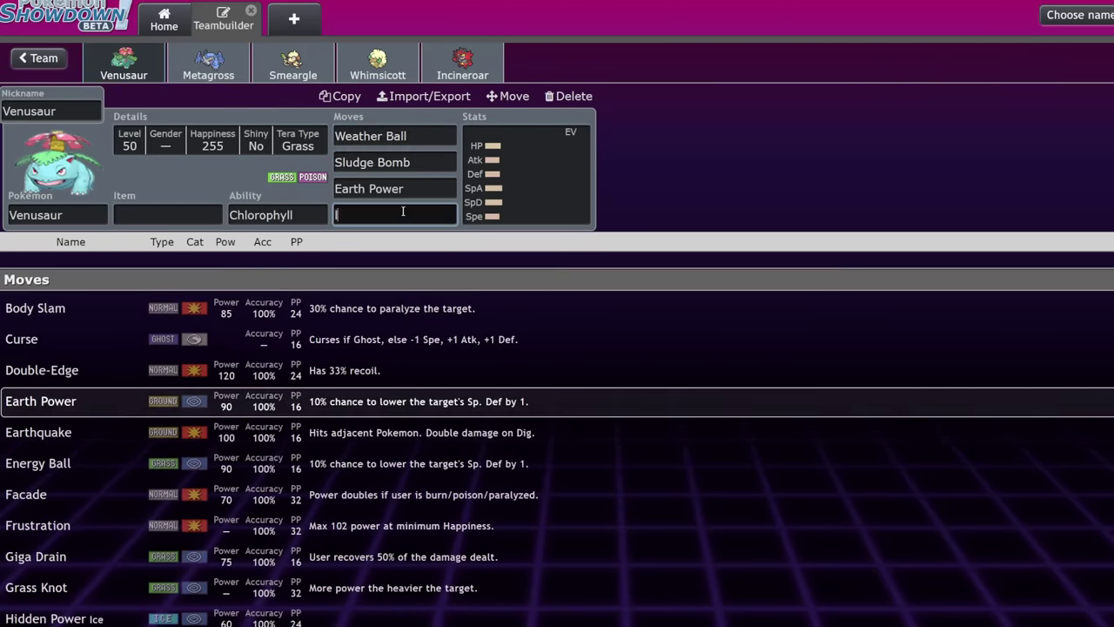
type("leaf")
key("Return")
Set Venusaur's fourth move to Sleep Powder and give it a Focus Sash as held item.
left_click(403, 213)
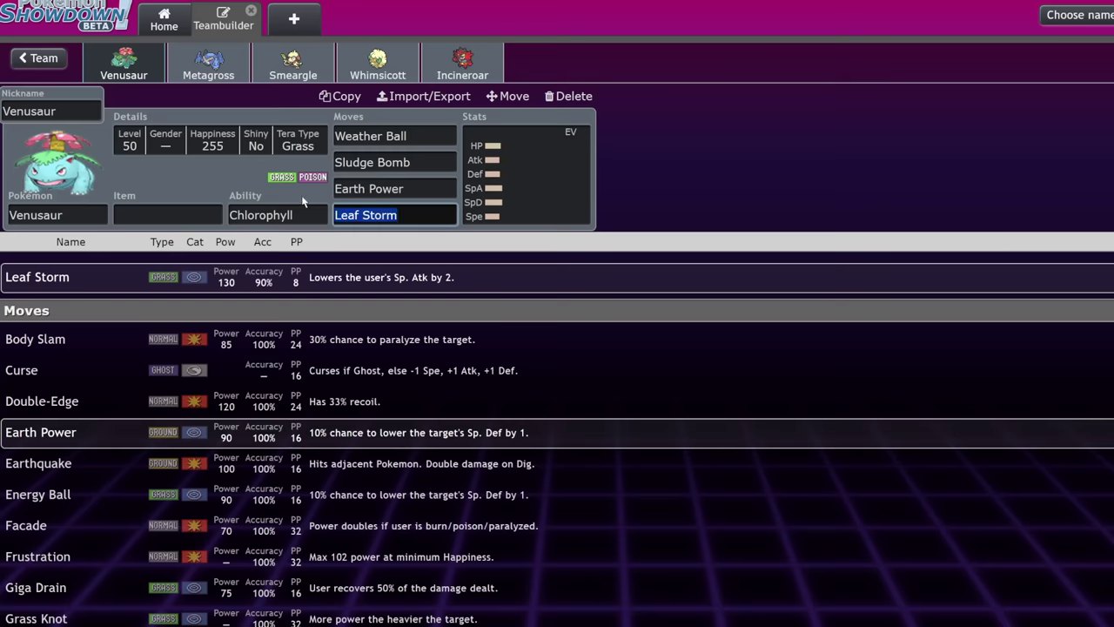
type("sleep")
key("Return")
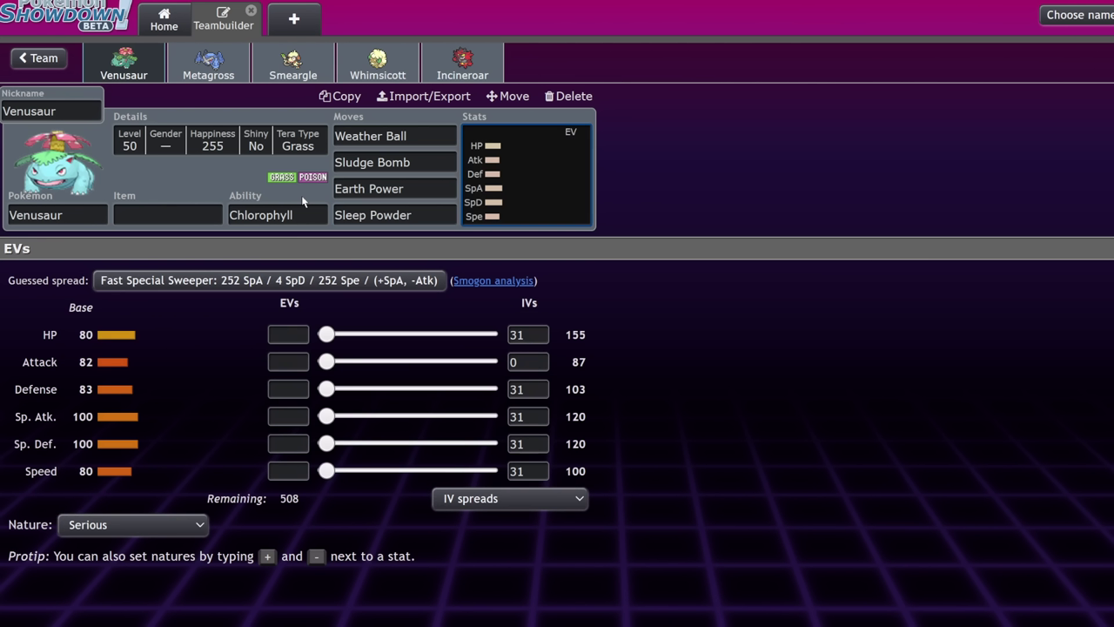
left_click(169, 216)
type("foc")
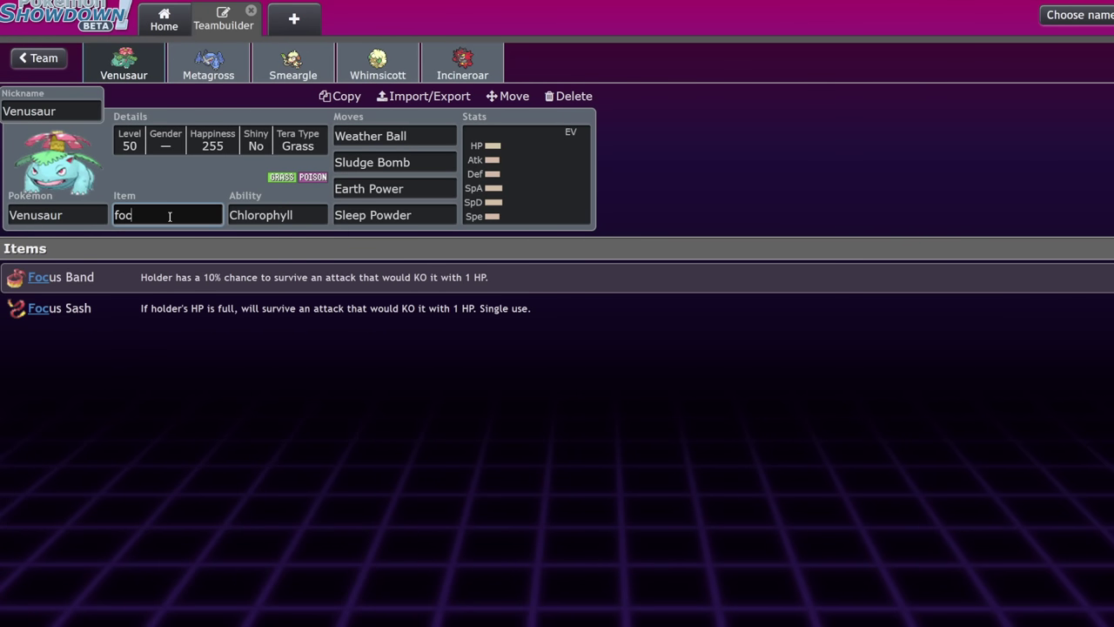
left_click(233, 326)
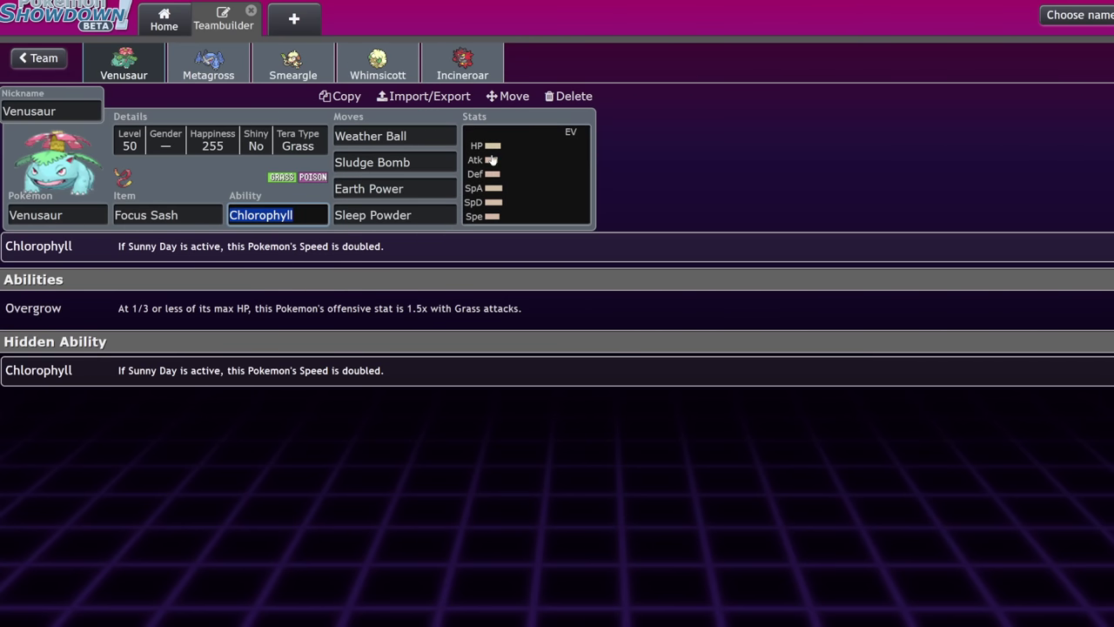
Return to the list of all teams and create a new team in the [Gen 9] VGC 2023 Regulation E format.
left_click(35, 61)
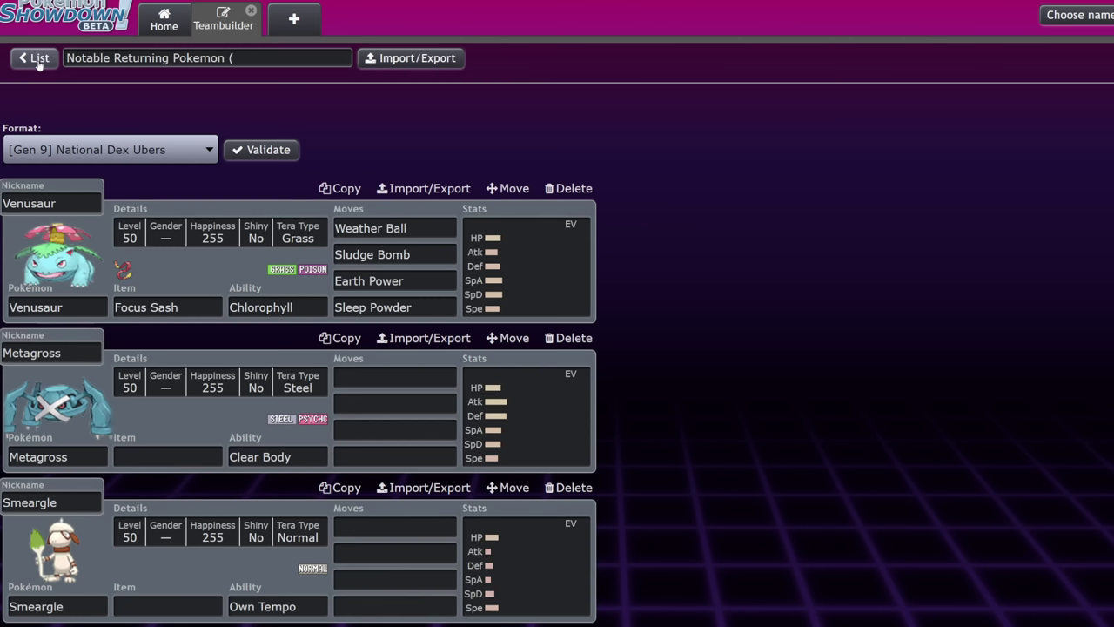
left_click(36, 59)
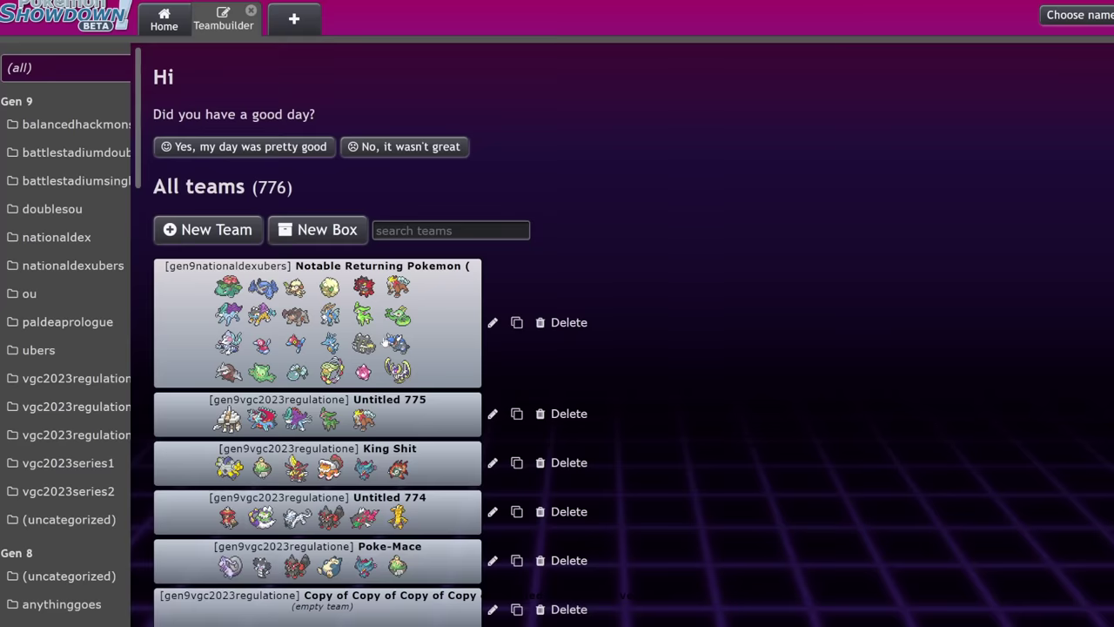
left_click(198, 229)
left_click(166, 150)
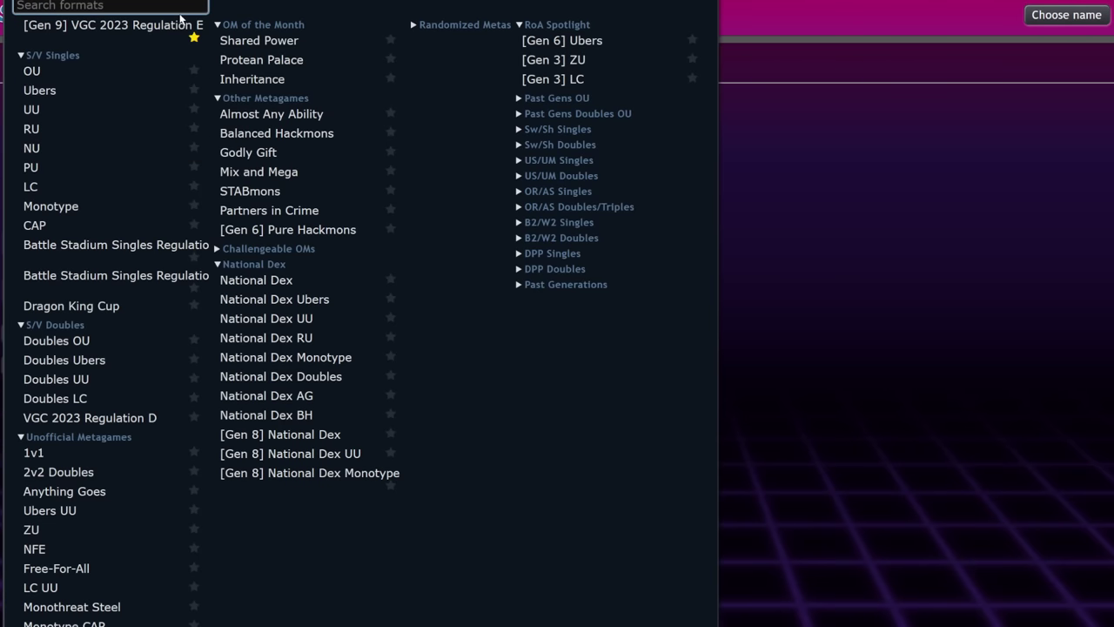
left_click(170, 37)
Add Torkoal and Walking Wake as the first two Pokémon of the new team.
left_click(116, 288)
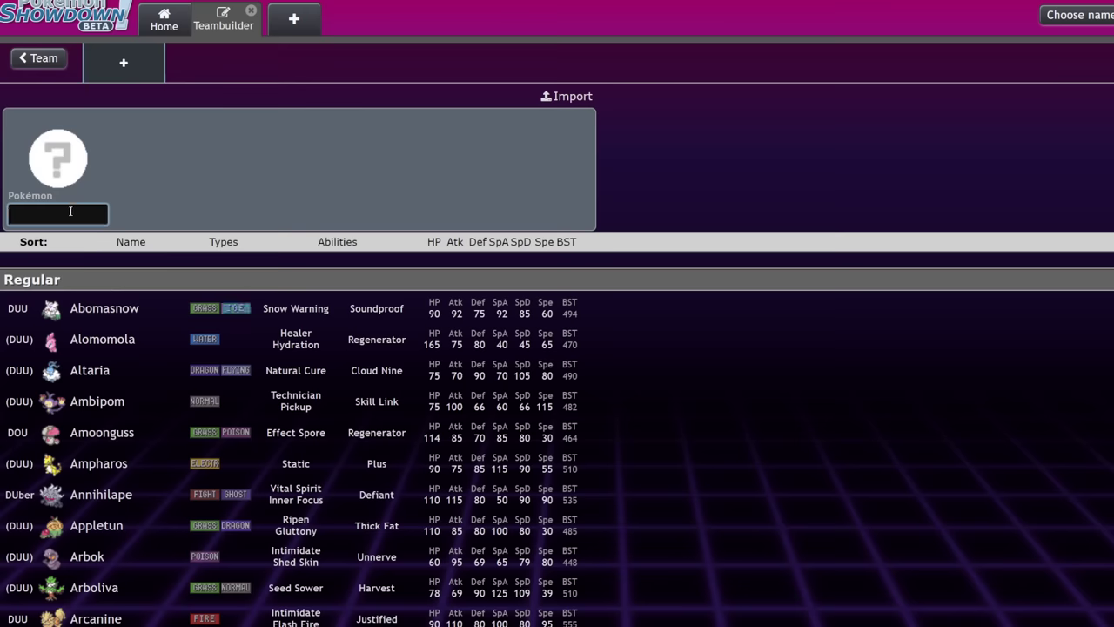
type("tork")
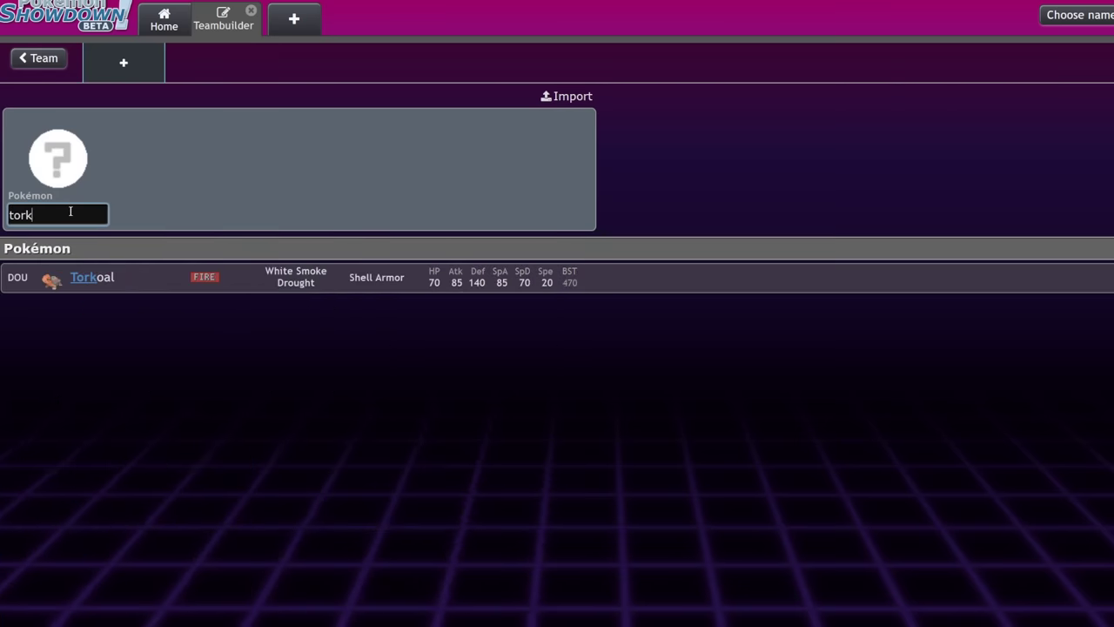
key("Return")
left_click(236, 68)
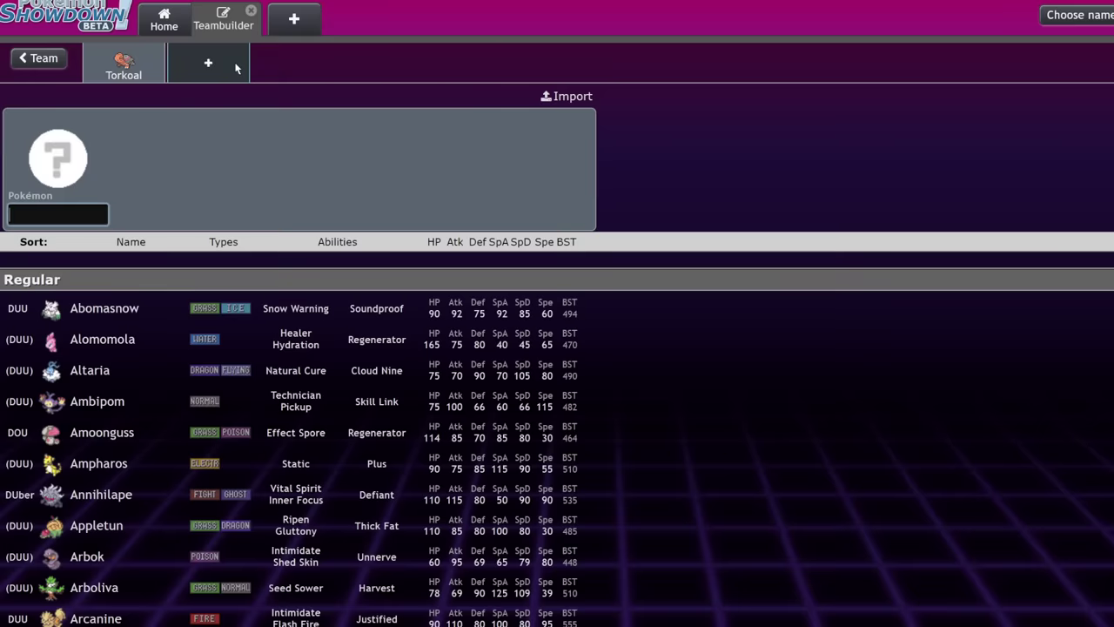
type("walk")
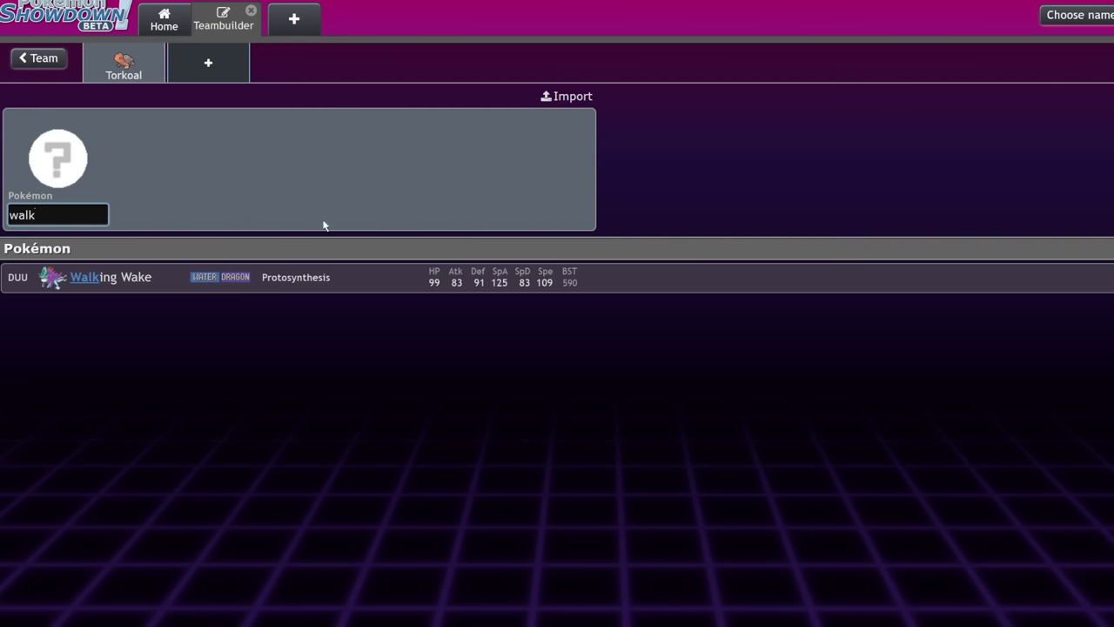
key("Return")
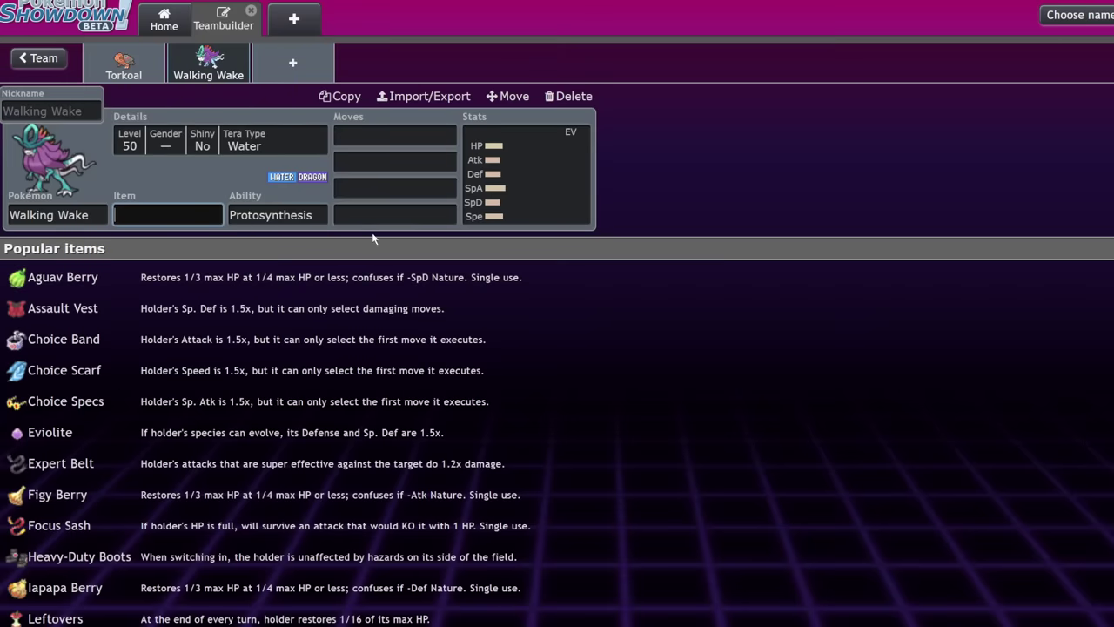
Add Venusaur and Flutter Mane as the third and fourth Pokémon of the team.
left_click(296, 69)
type("vanu")
key("BackSpace")
key("BackSpace")
key("BackSpace")
type("en")
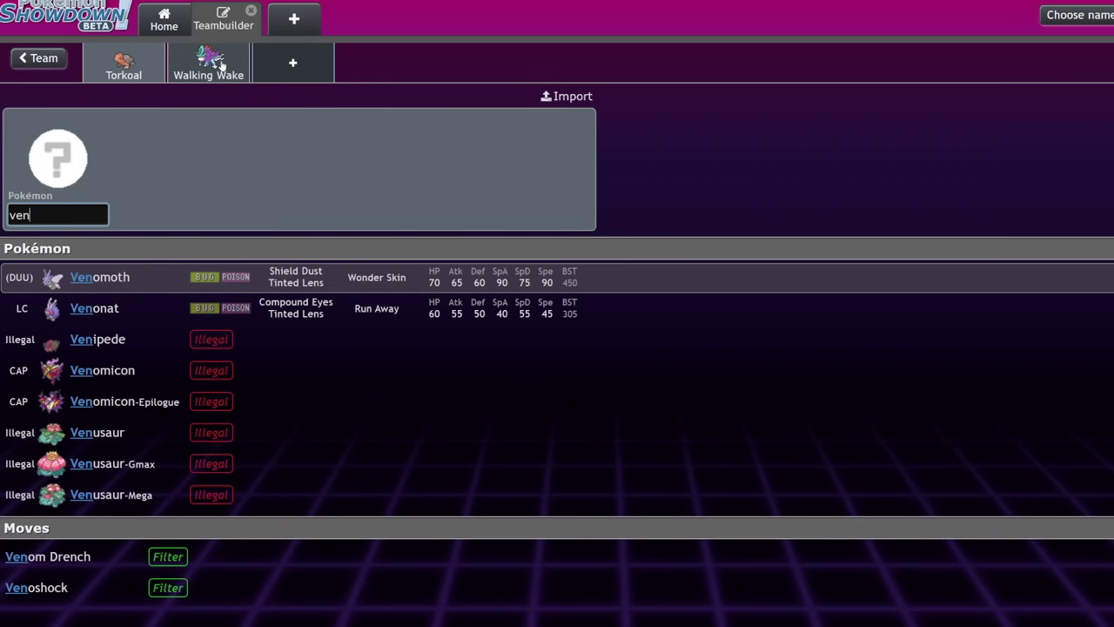
left_click(160, 435)
left_click(370, 59)
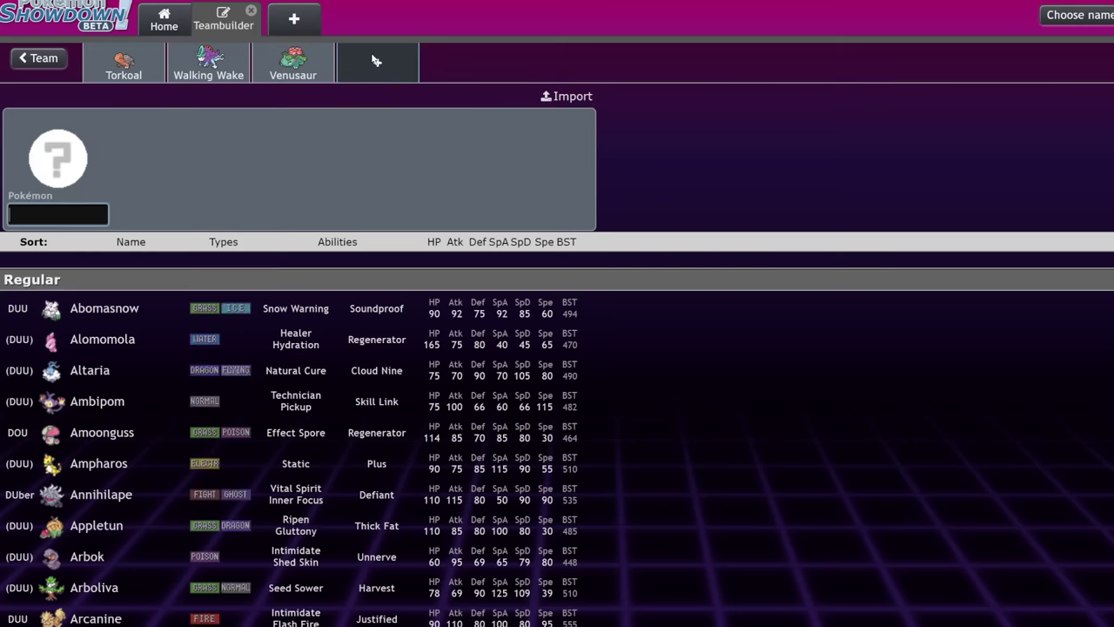
type("flutt")
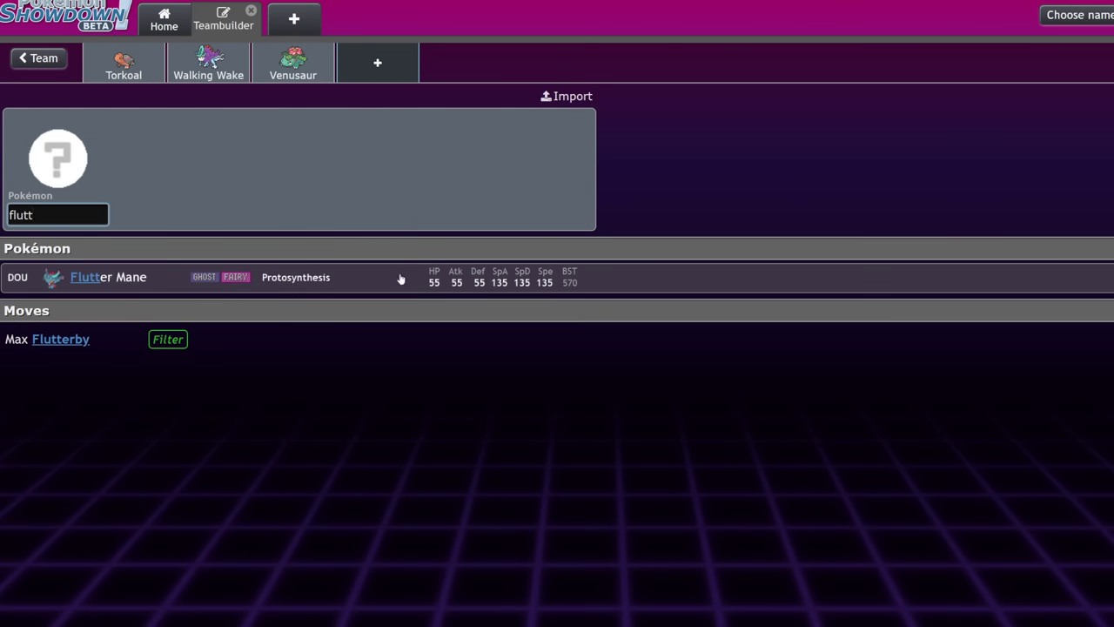
left_click(398, 277)
left_click(123, 63)
left_click(206, 68)
left_click(294, 63)
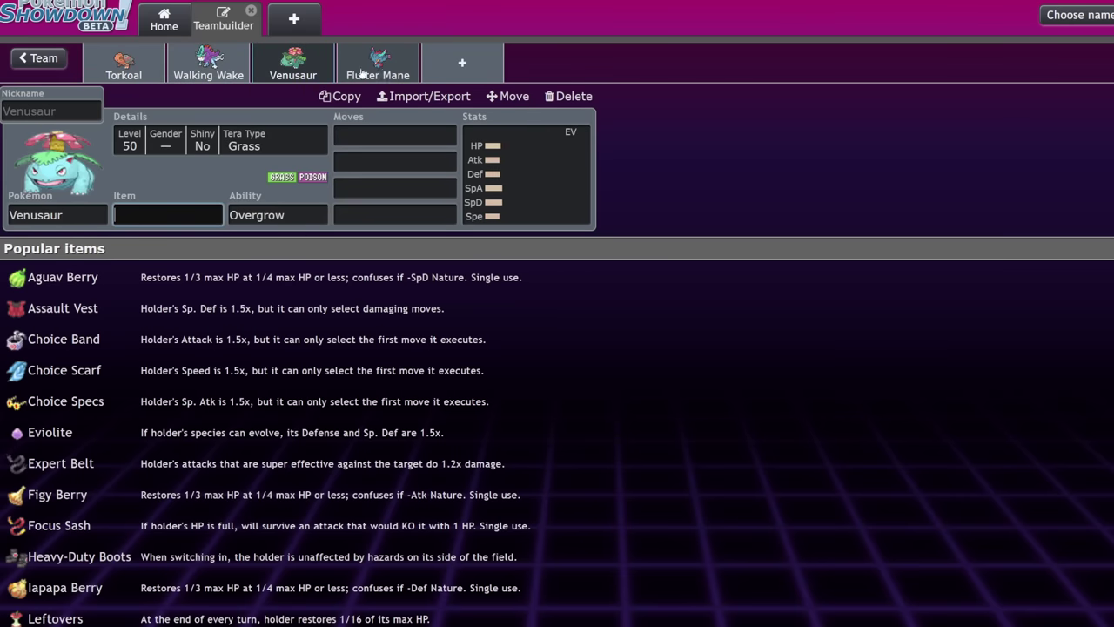
left_click(378, 62)
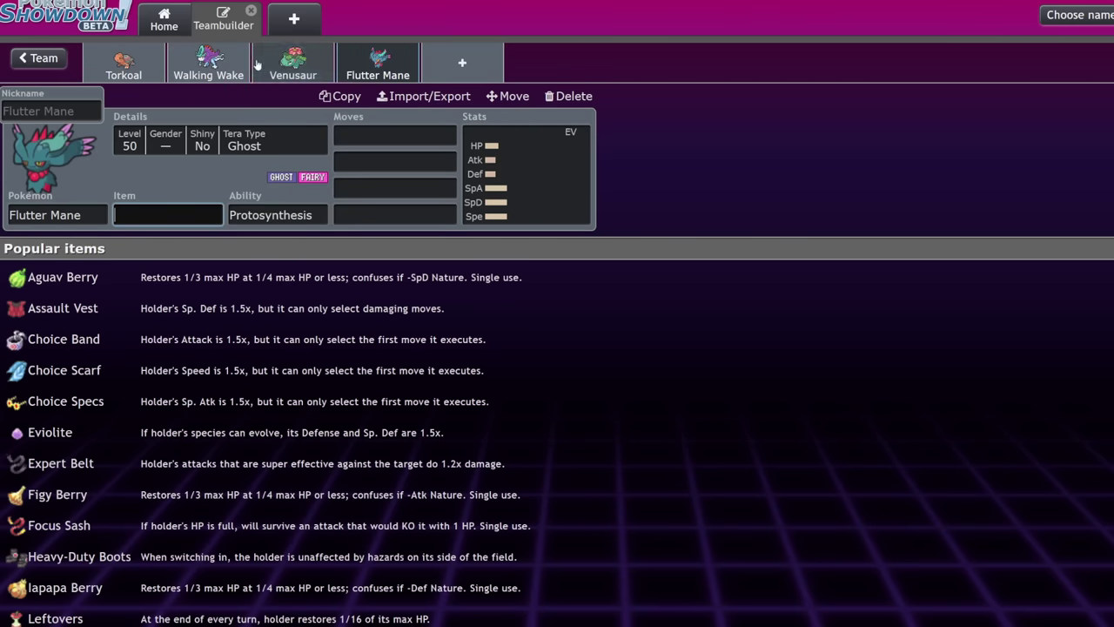
Add Landorus-Therian and Cresselia as the fifth and sixth Pokémon of the team.
left_click(490, 62)
type("land")
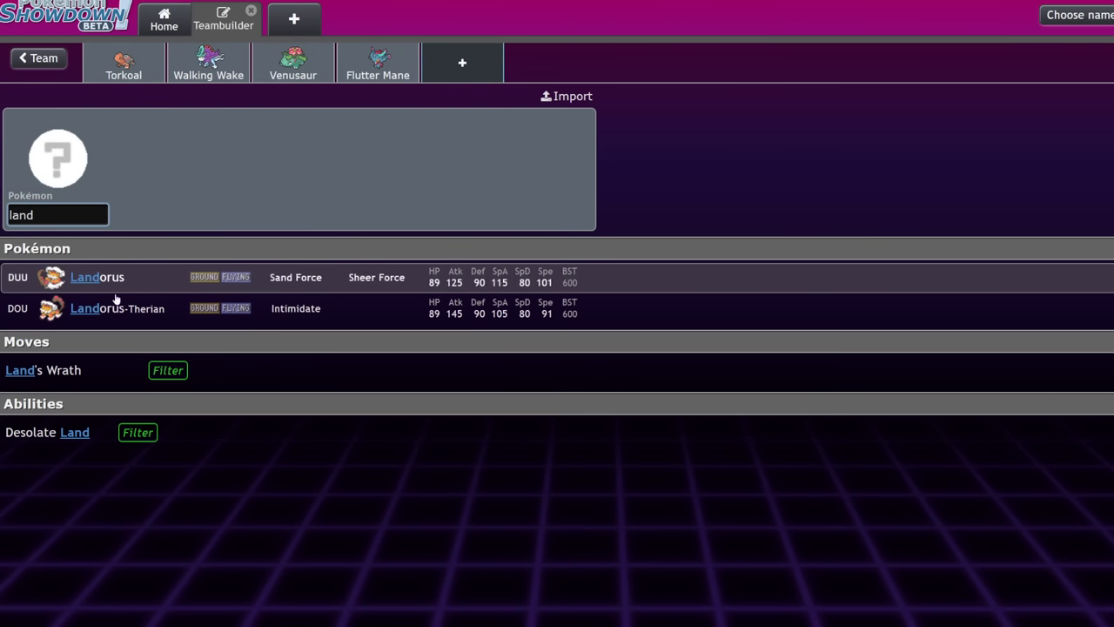
left_click(152, 315)
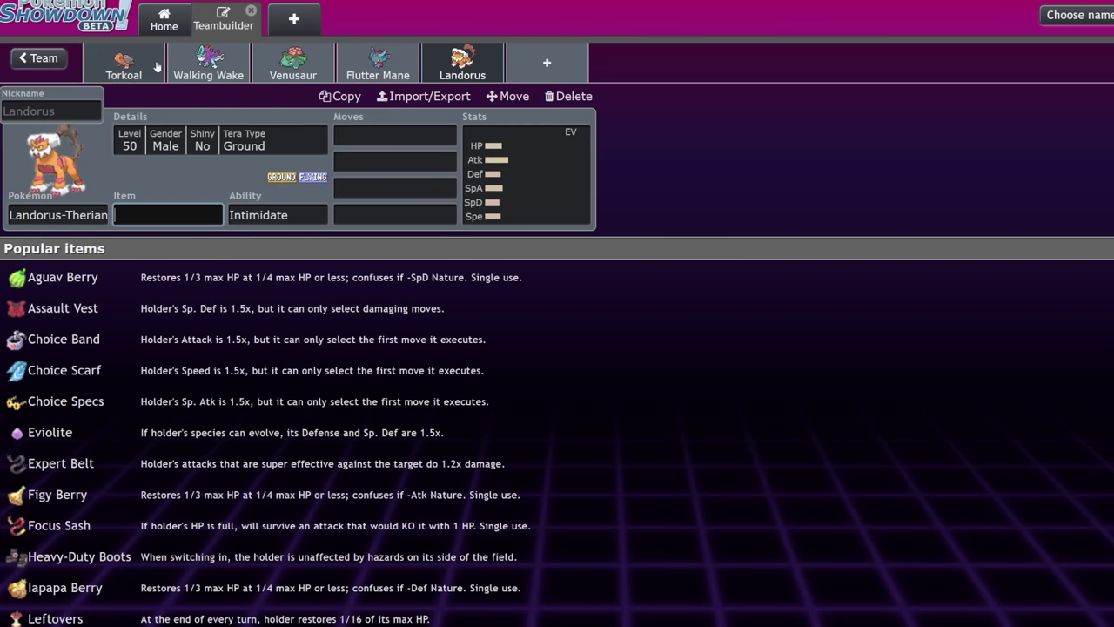
left_click(533, 68)
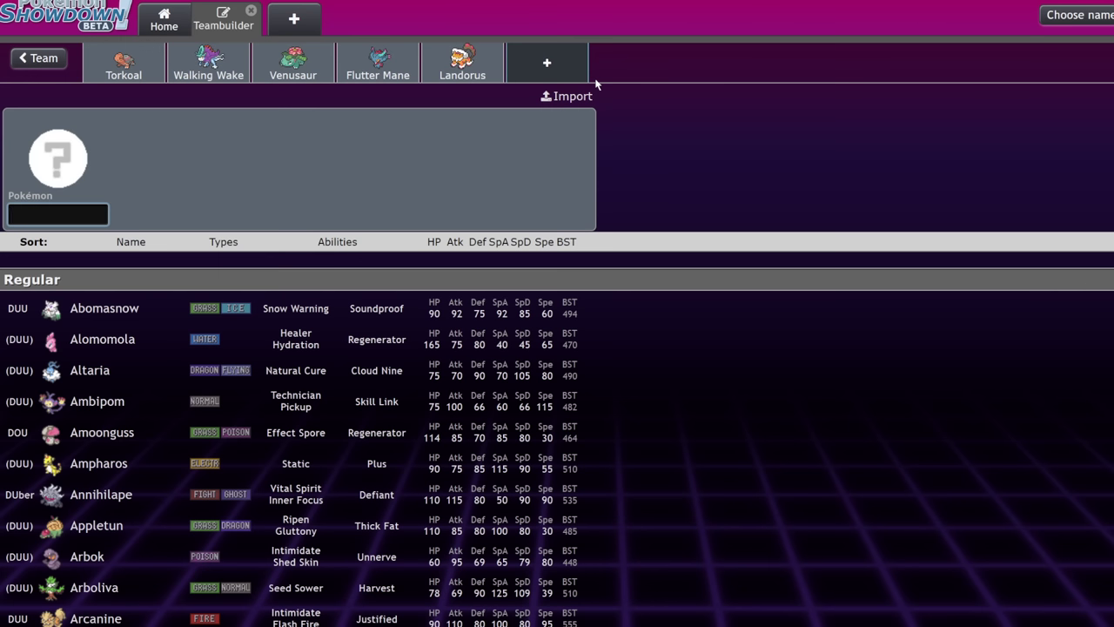
type("cress")
key("Return")
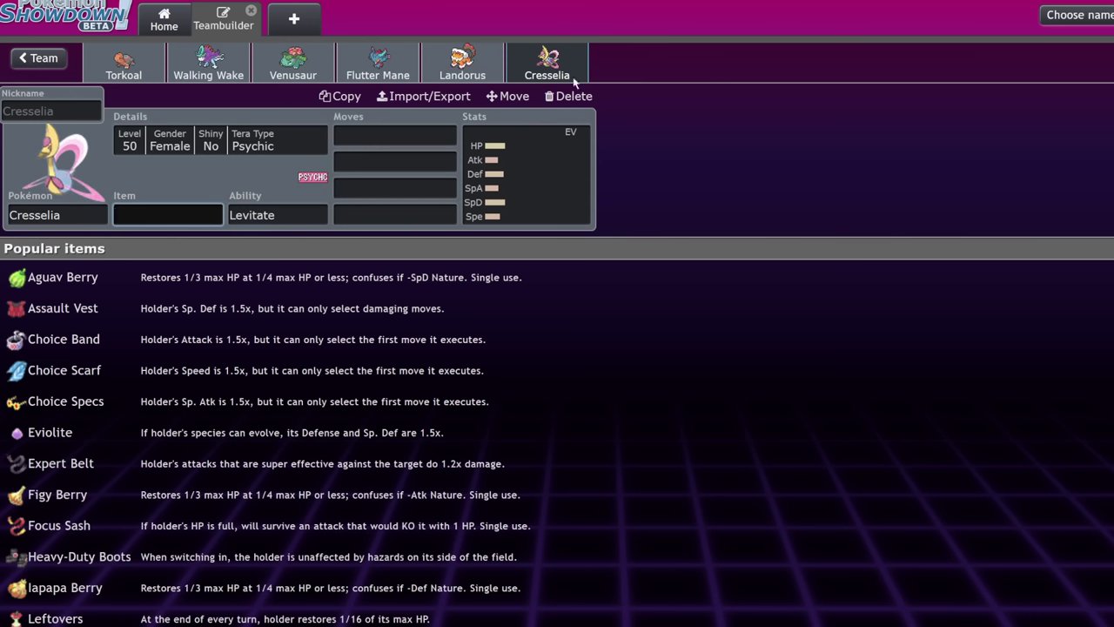
Return to the list of all teams, reopen the Notable Returning Pokemon team and show Venusaur's EVs.
left_click(64, 58)
left_click(37, 56)
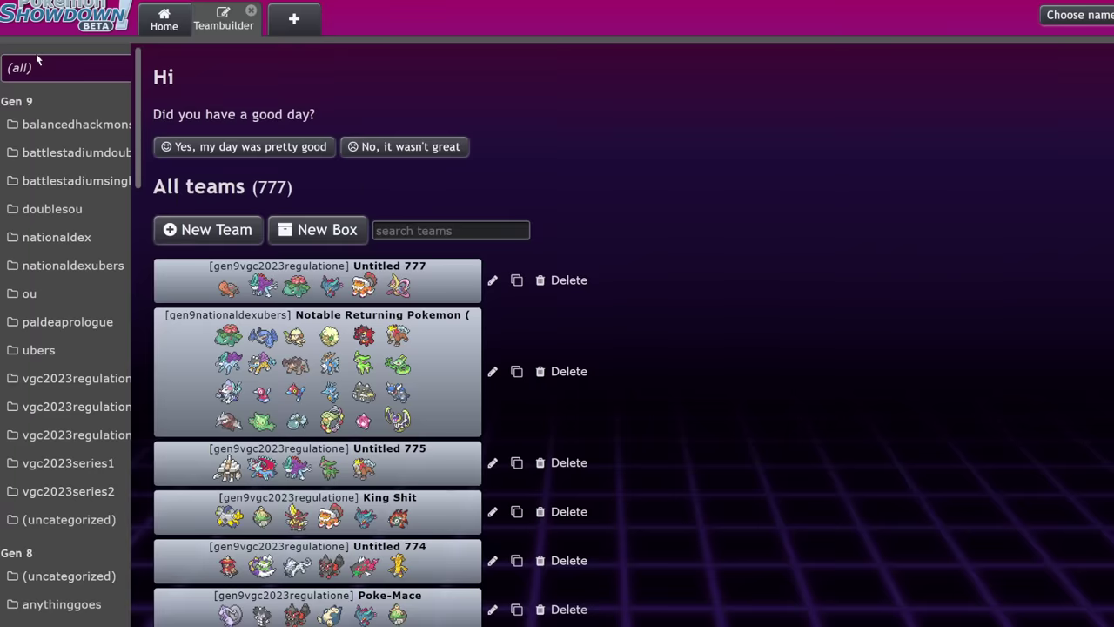
left_click(452, 330)
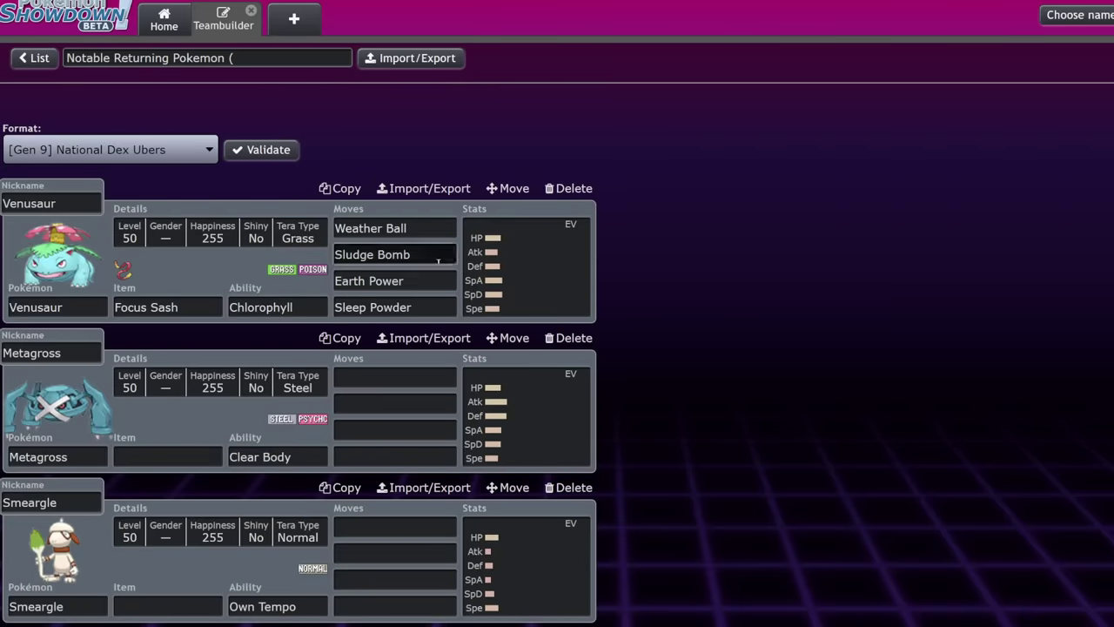
left_click(497, 271)
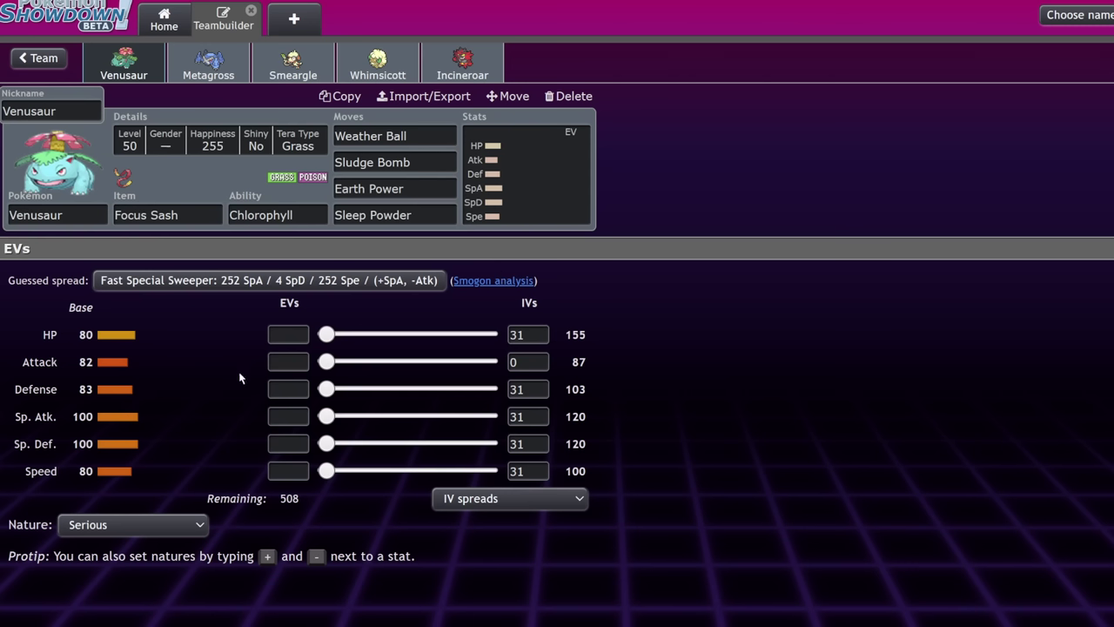
Replace Earth Power with Leaf Storm as Venusaur's third move.
left_click(340, 159)
key("Tab")
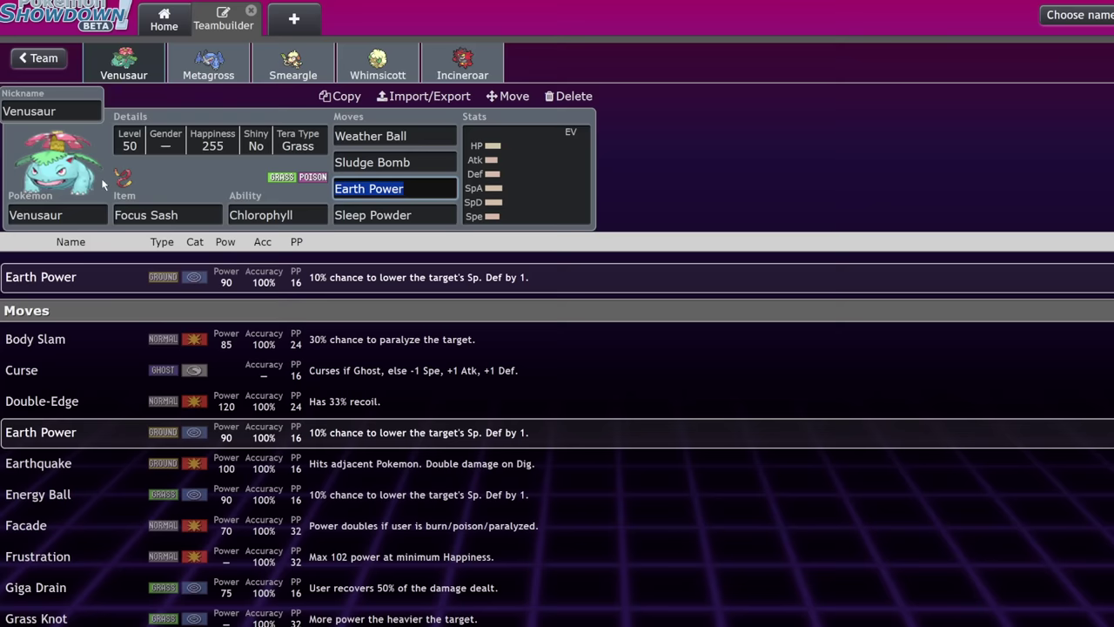
type("ene")
key("BackSpace")
key("BackSpace")
key("BackSpace")
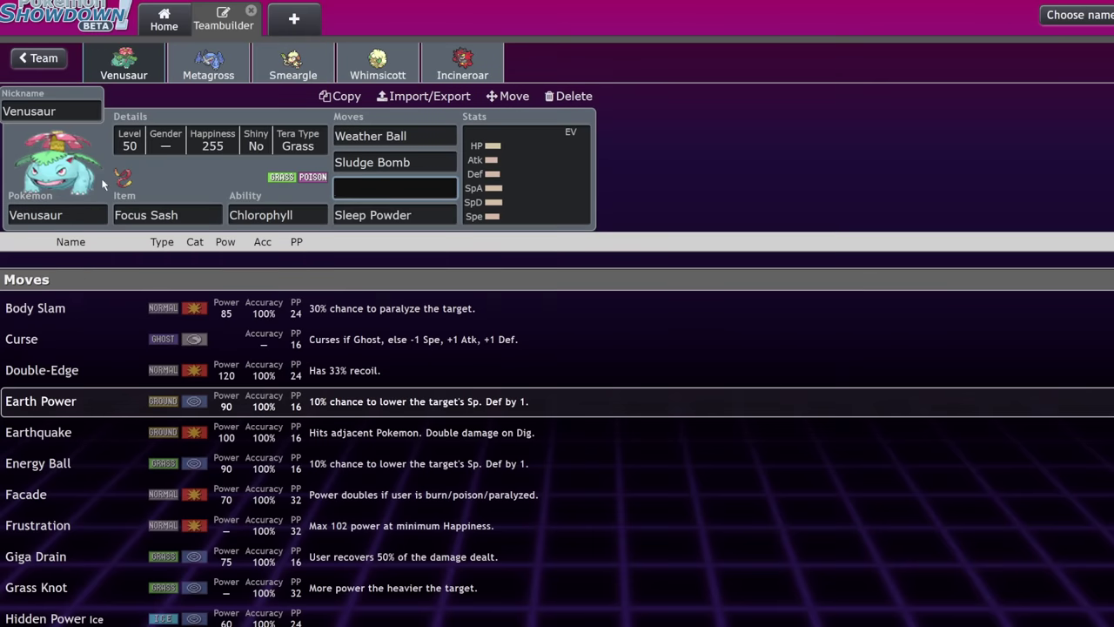
type("leaf")
key("Return")
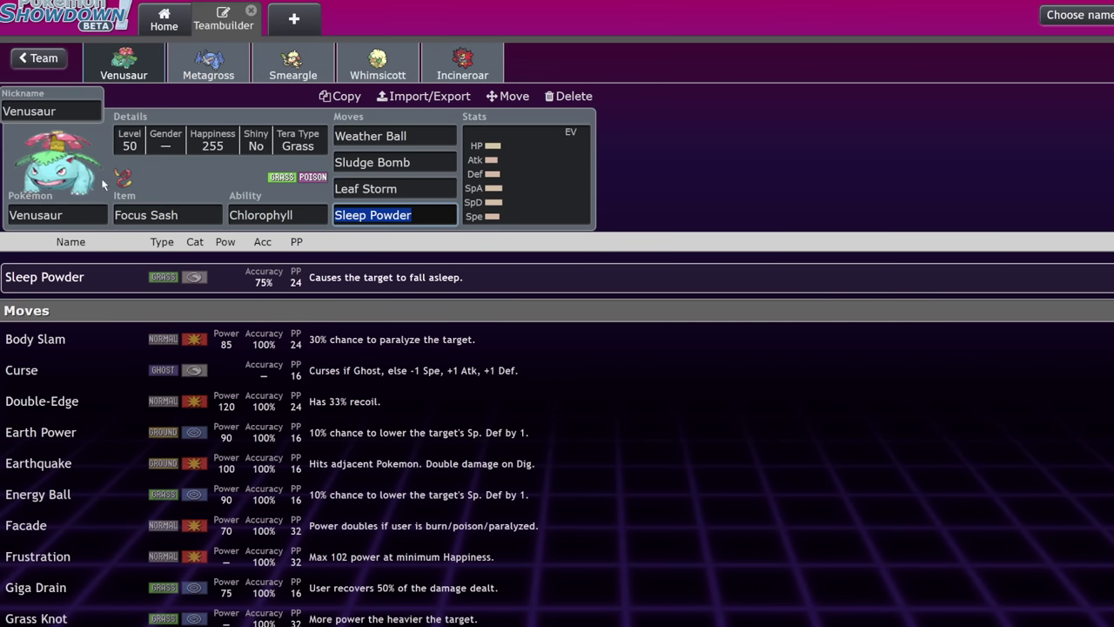
Set Venusaur's Tera Type to Ghost and bring up its EV spread.
left_click(224, 152)
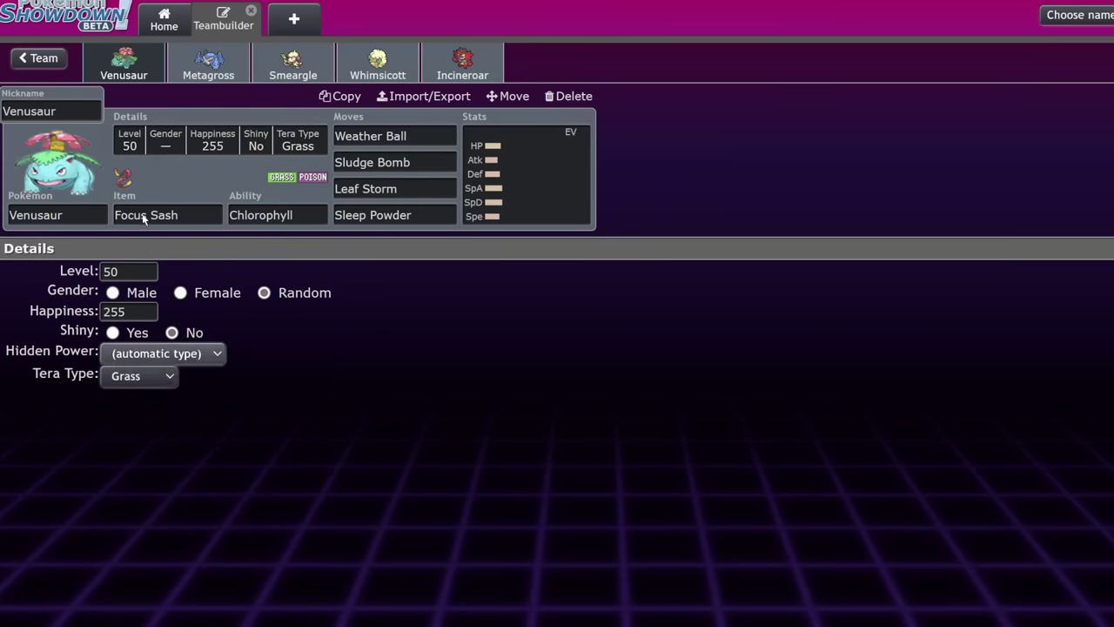
left_click(139, 375)
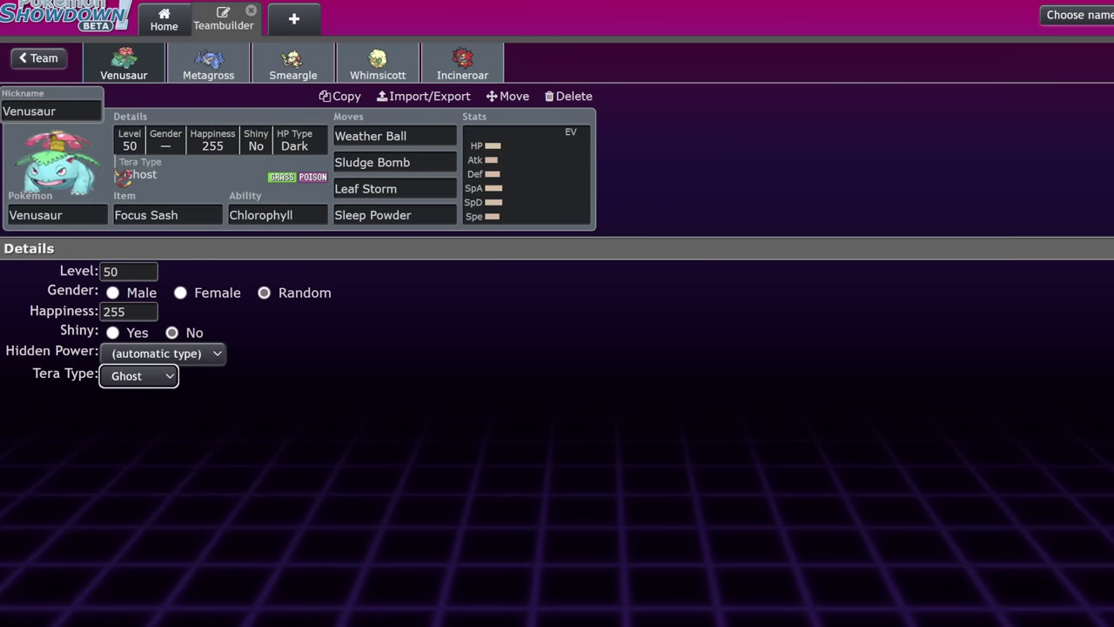
left_click(793, 350)
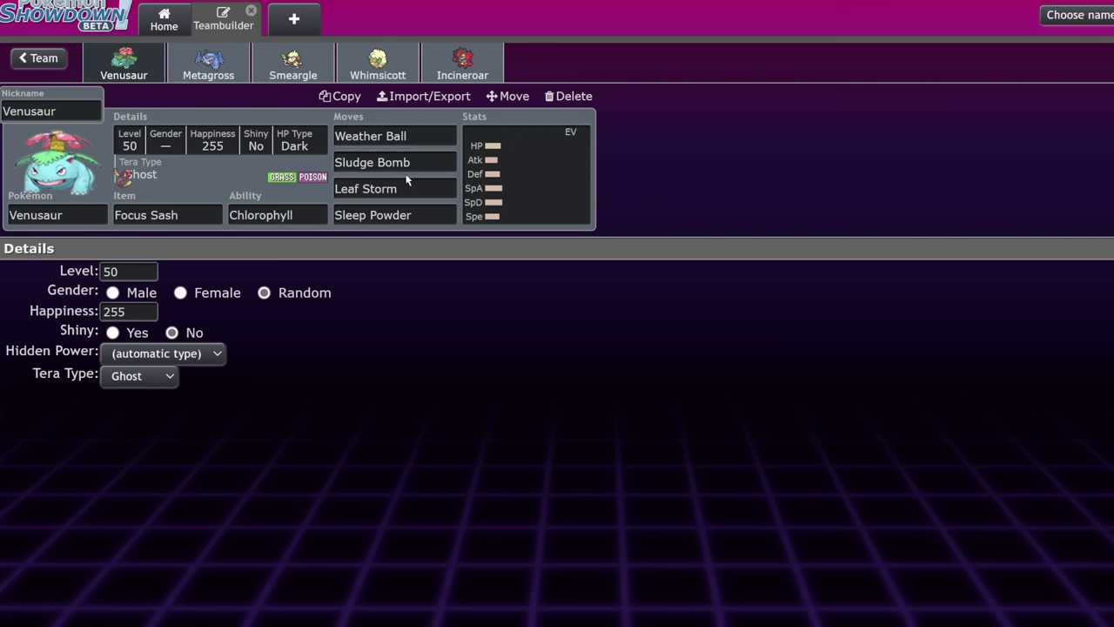
left_click(505, 182)
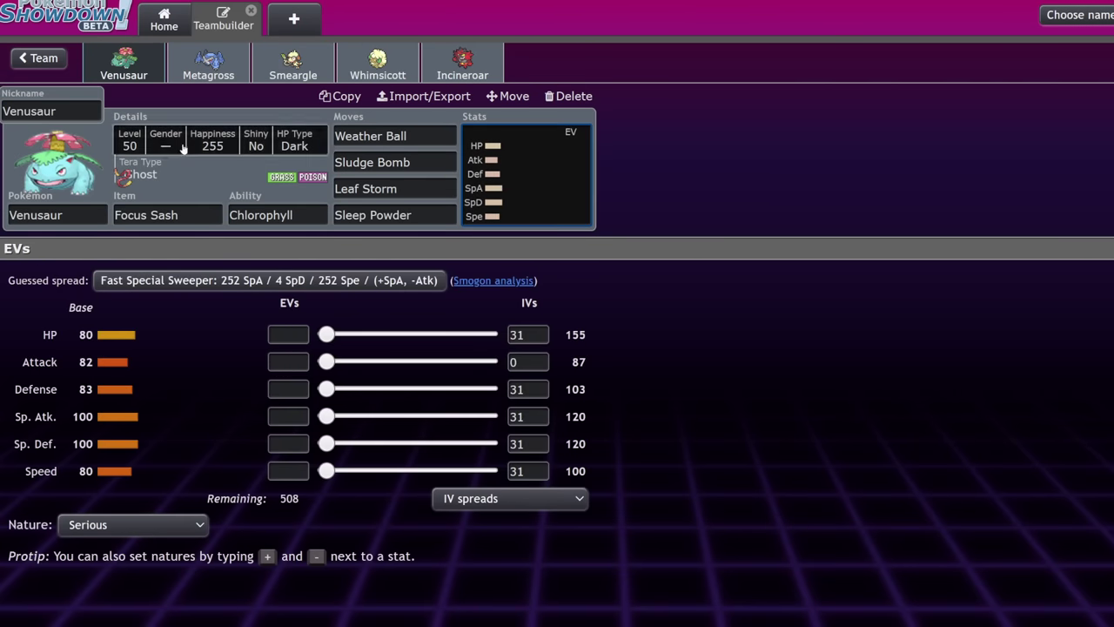
Switch to Metagross, check its ability and base stats, and set its first move to Bullet Punch.
left_click(214, 73)
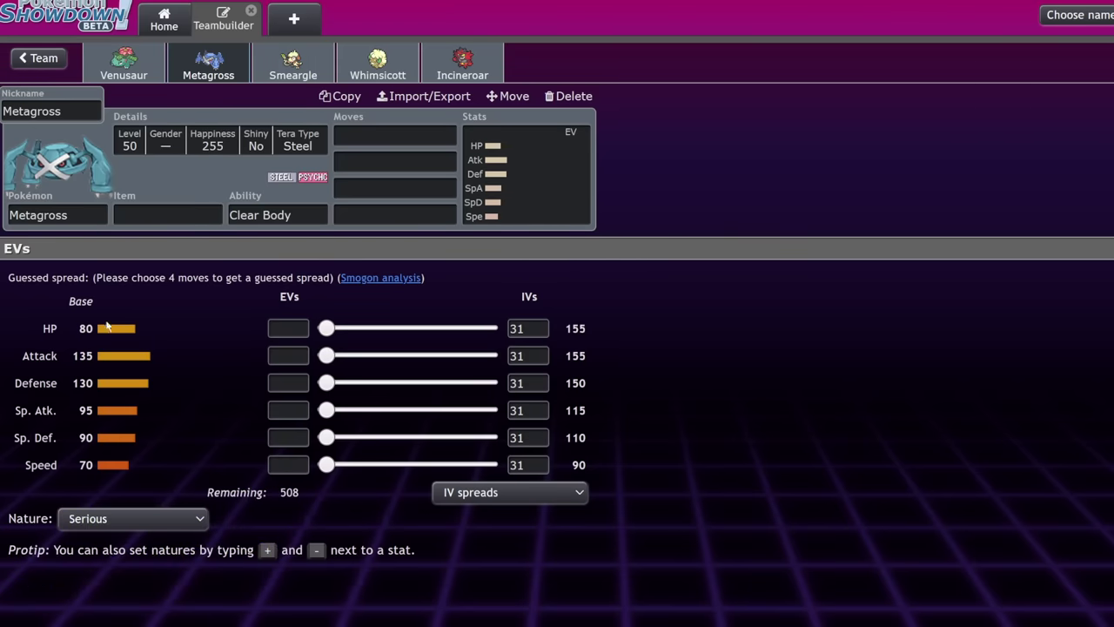
left_click(261, 215)
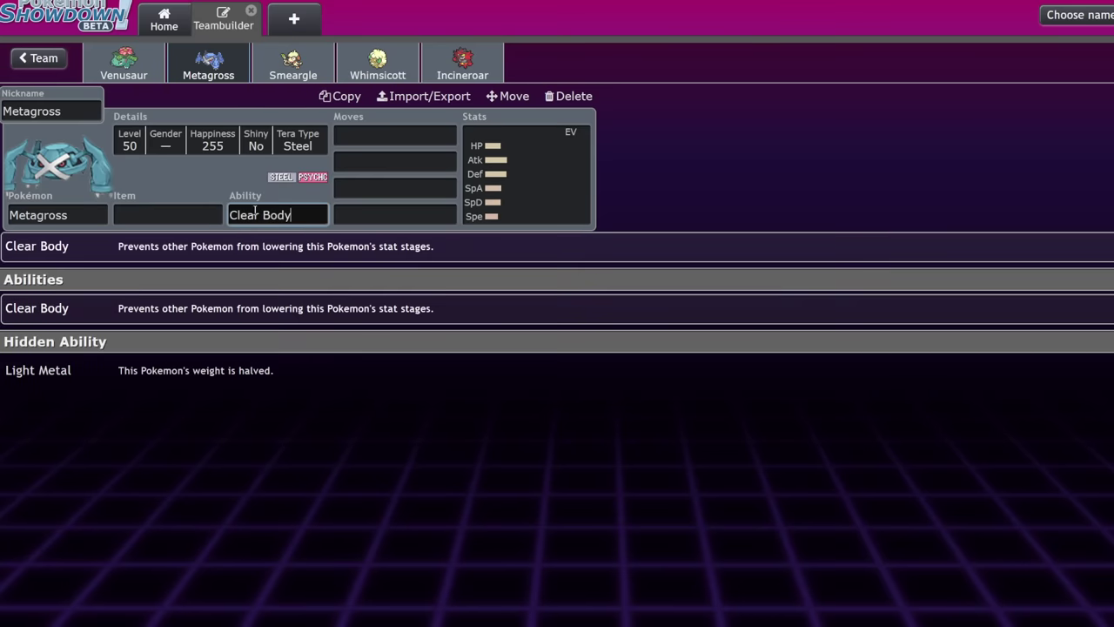
left_click(287, 143)
left_click(530, 218)
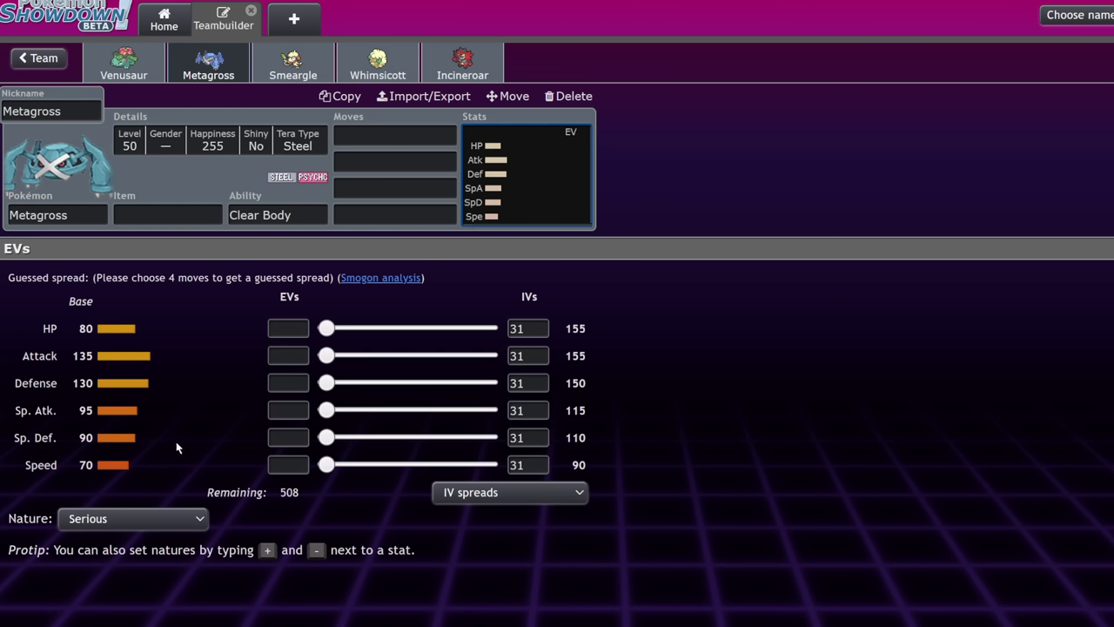
left_click(349, 134)
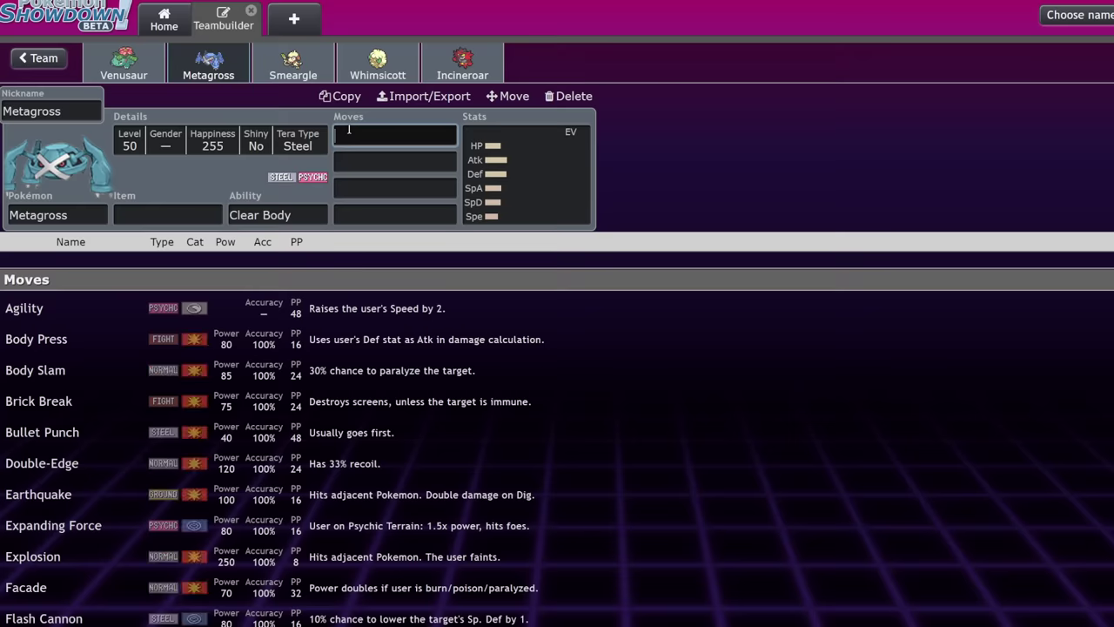
type("bull")
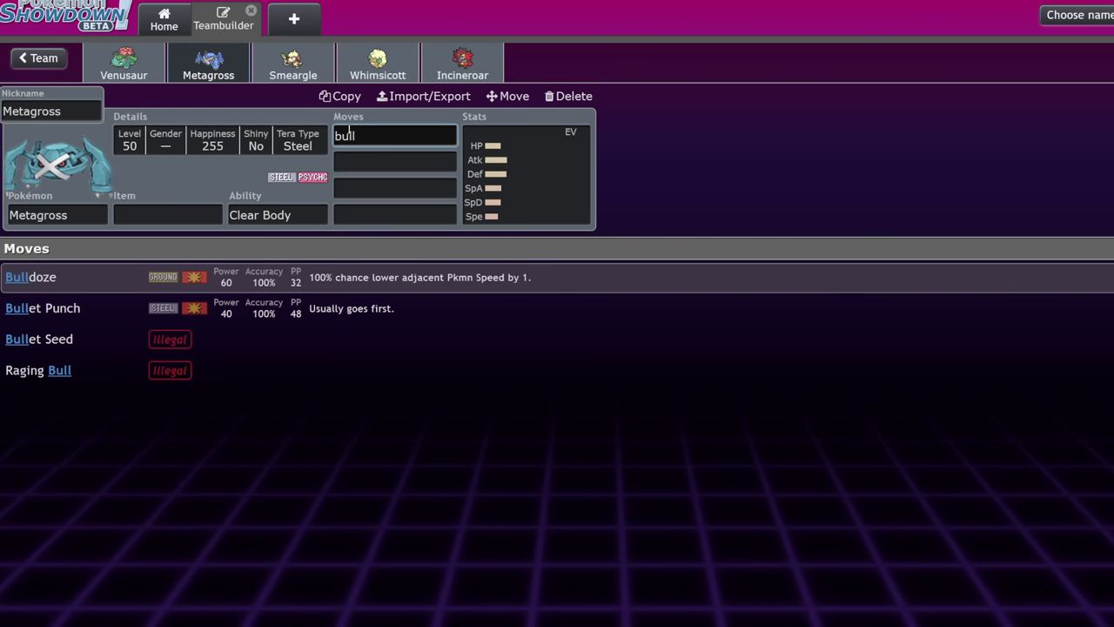
left_click(305, 311)
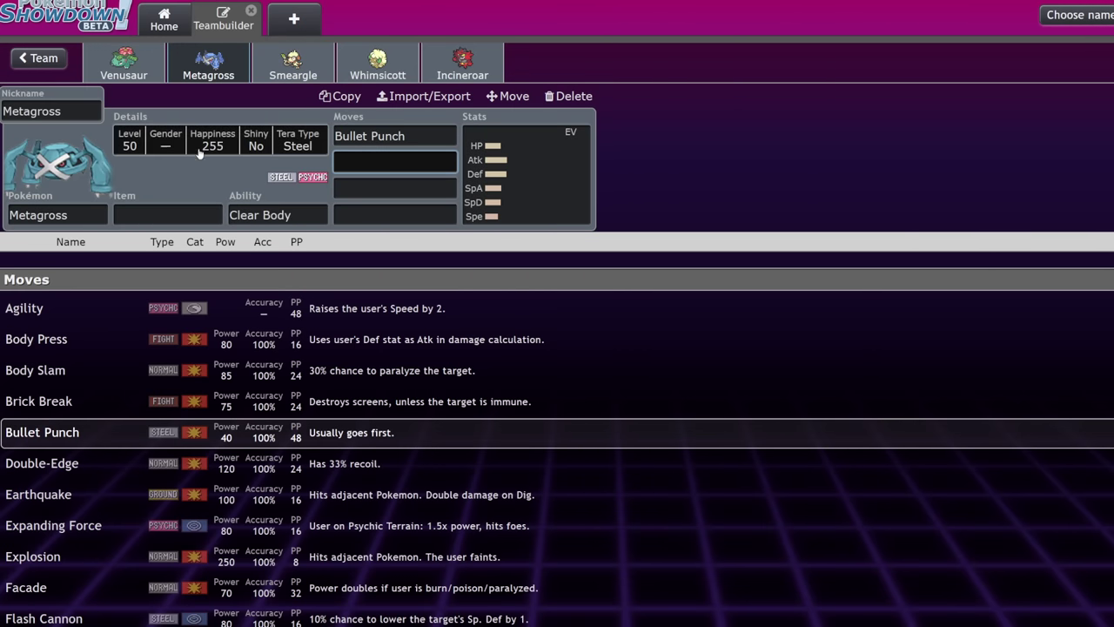
Give Metagross an Assault Vest as its held item.
left_click(573, 194)
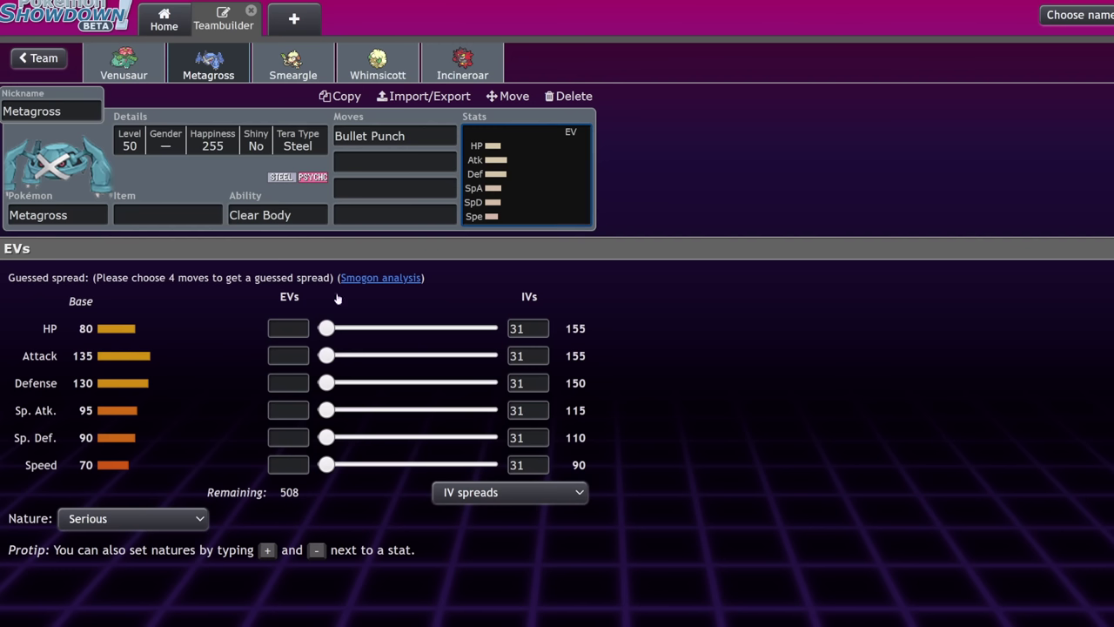
left_click(165, 215)
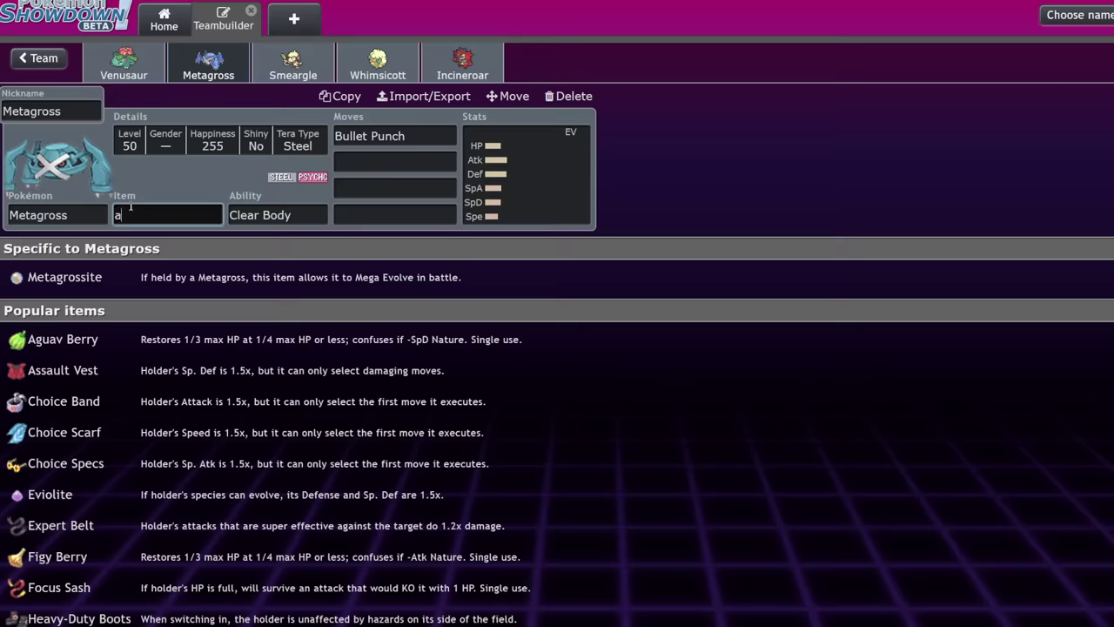
type("ass")
key("Return")
Set Metagross's EVs to 252 in HP and 84 in Special Defense.
left_click(526, 174)
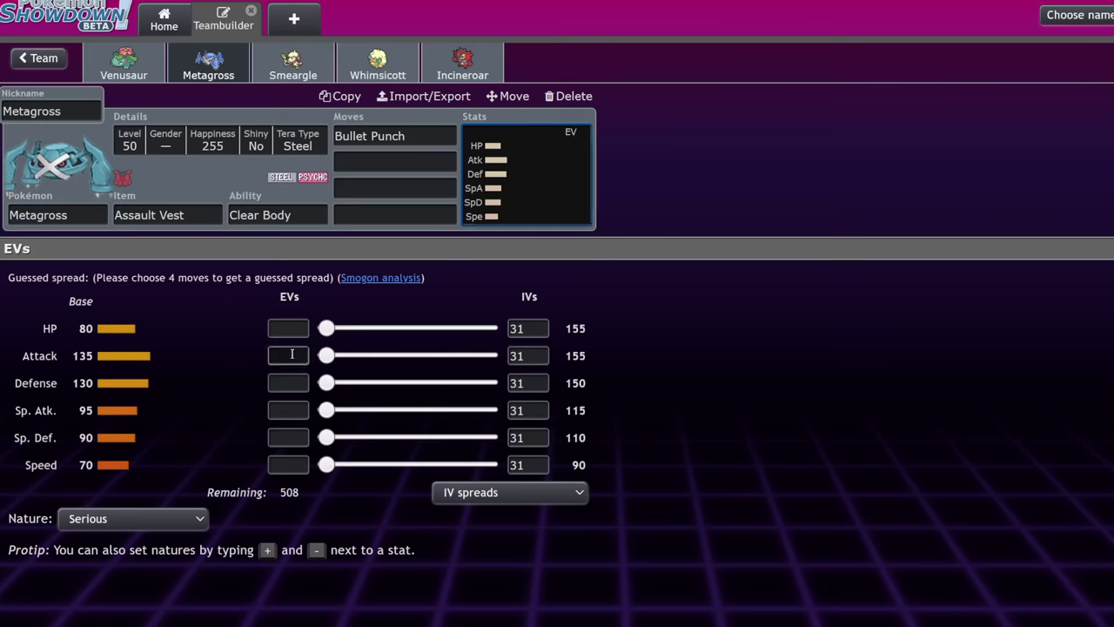
left_click_drag(320, 326, 801, 336)
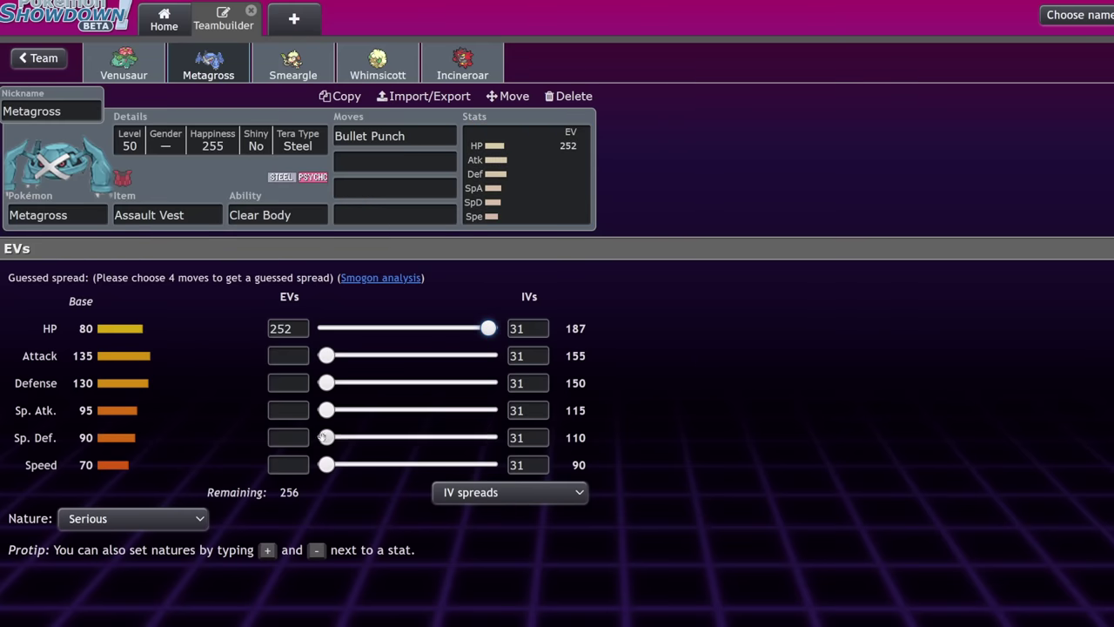
left_click_drag(326, 438, 381, 440)
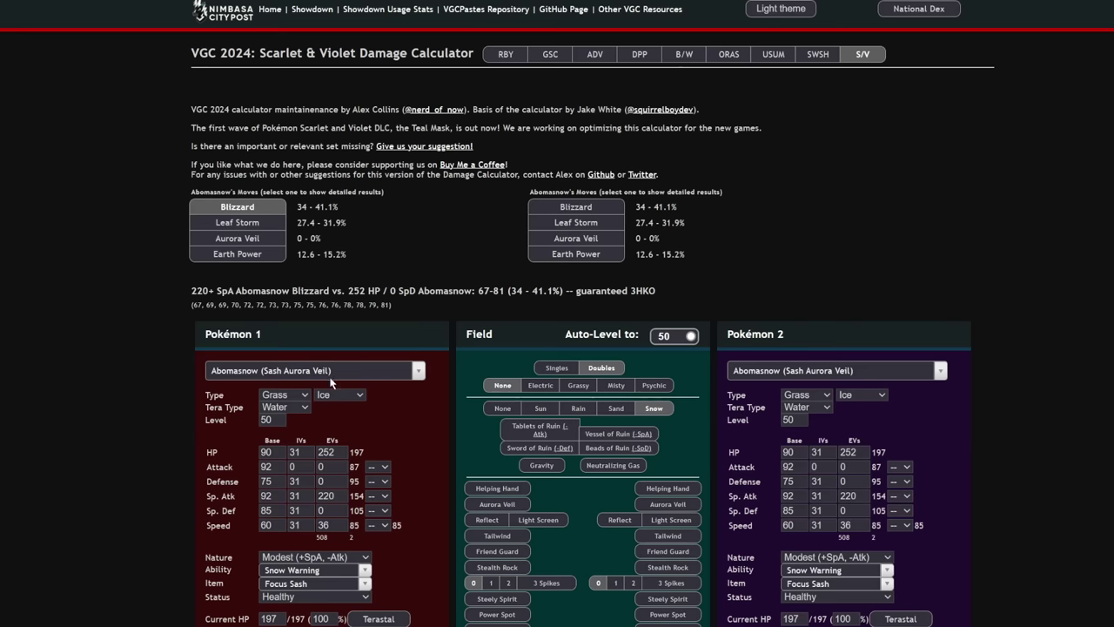
Switch to the VGC 2024 damage calculator and search for "met" in the Pokémon 1 selection.
left_click(330, 372)
type("met")
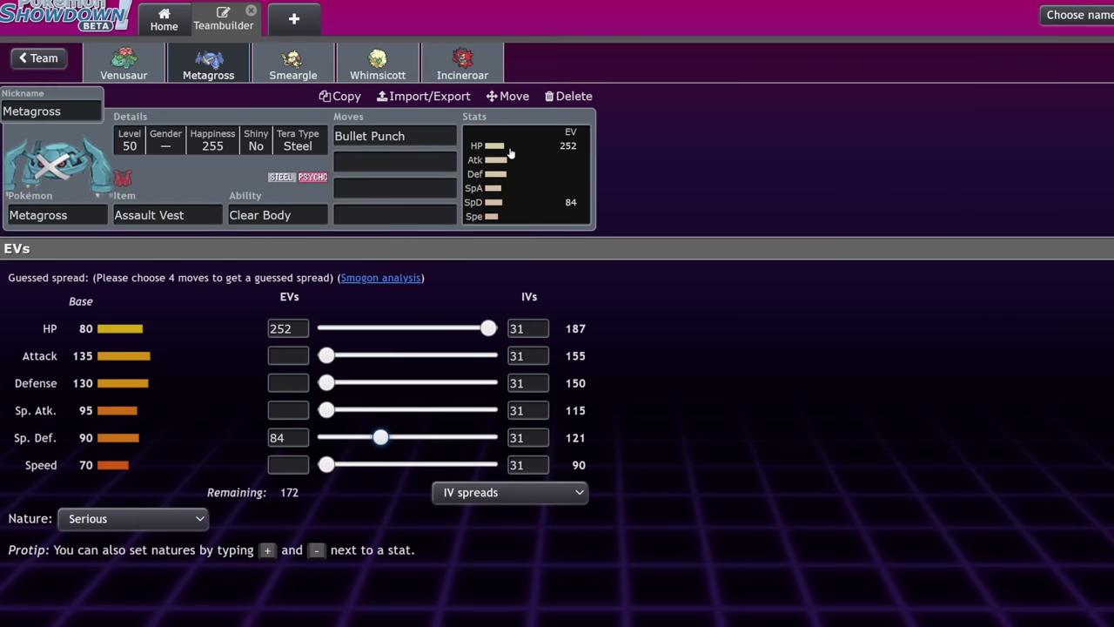
Back in the Pokémon Showdown teambuilder, set Metagross's Tera Type to Water and reopen its EV spread.
left_click(192, 141)
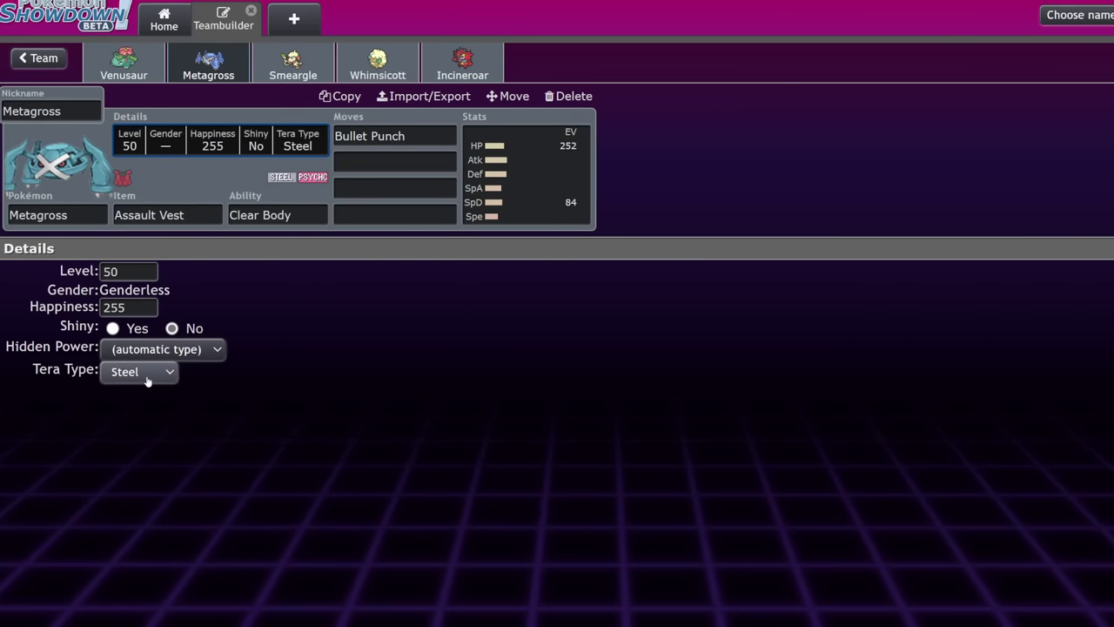
left_click(147, 381)
left_click(218, 360)
left_click(552, 165)
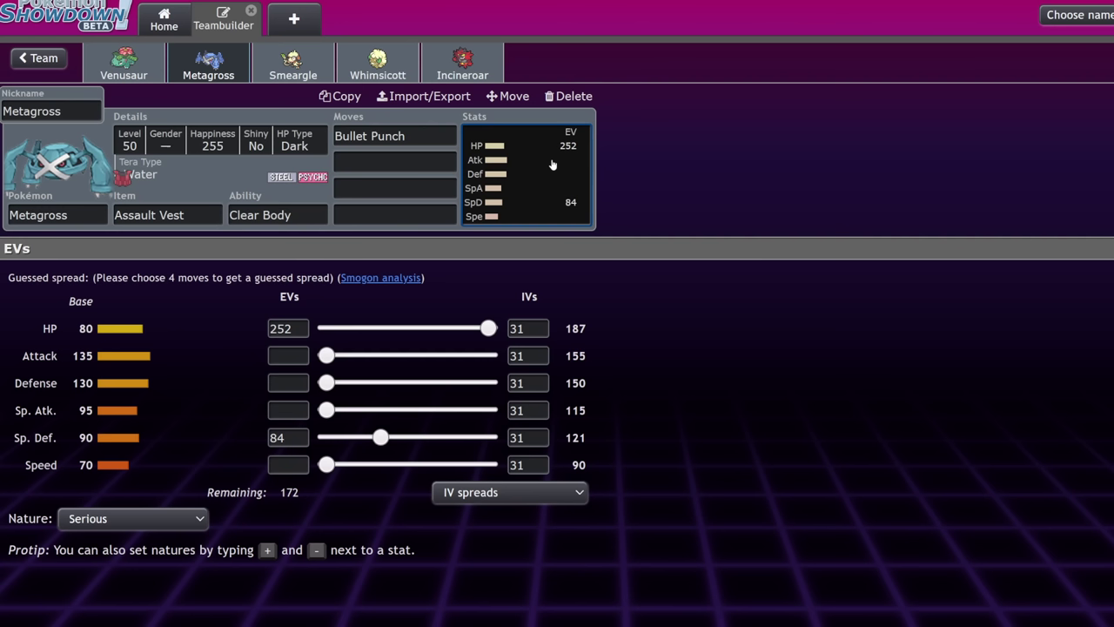
Set Metagross's second move to Meteor Mash and look through the available options for its third move.
left_click(376, 163)
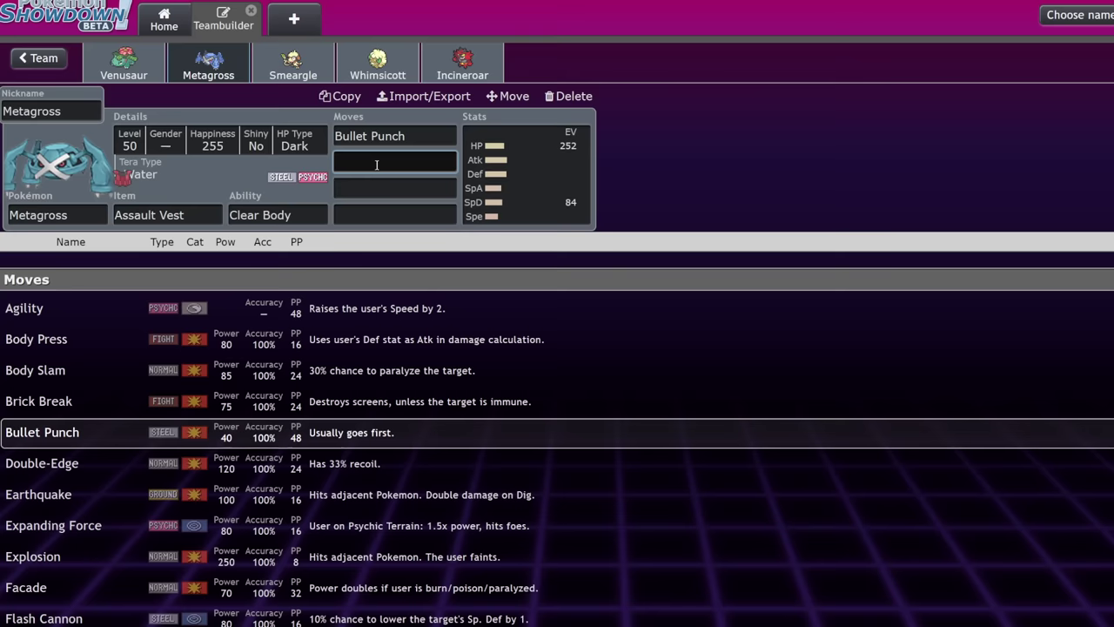
type("met")
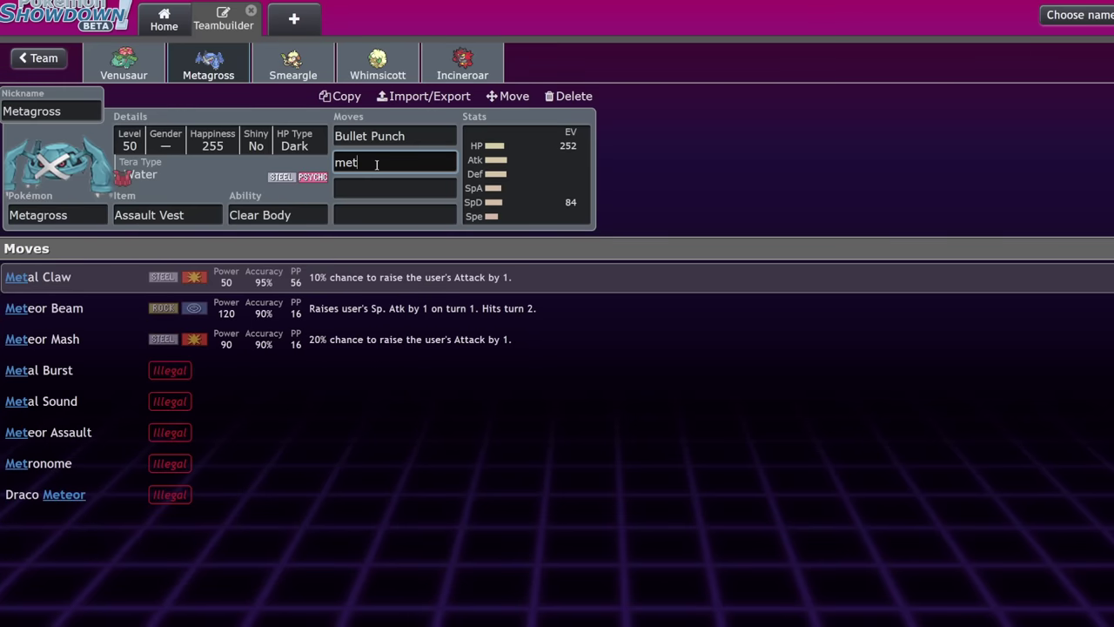
left_click(142, 345)
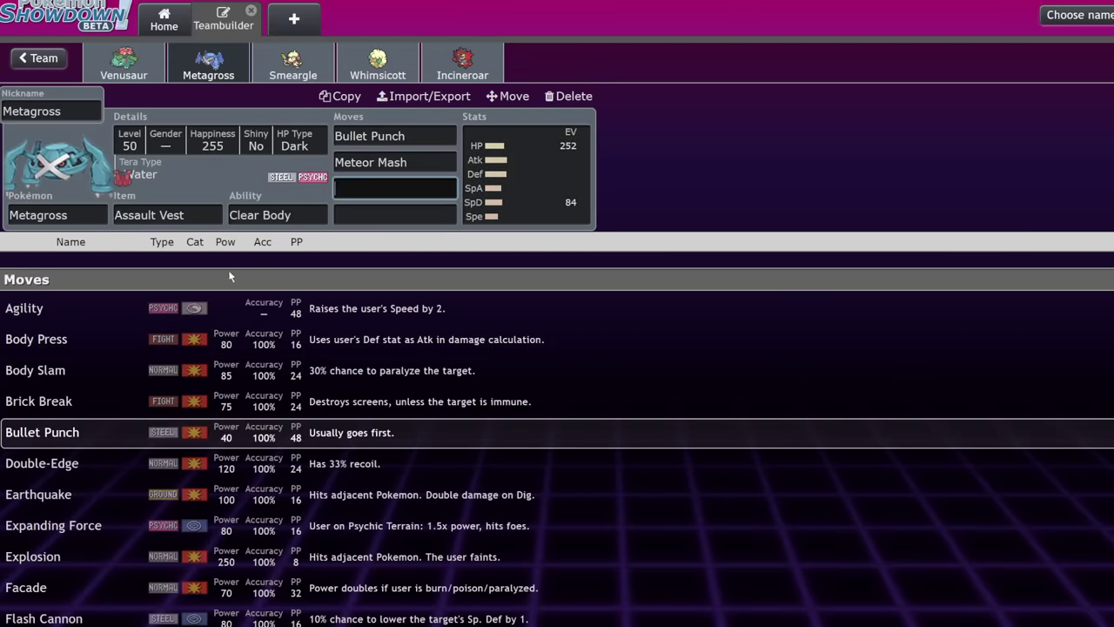
scroll(249, 276, "down", 5)
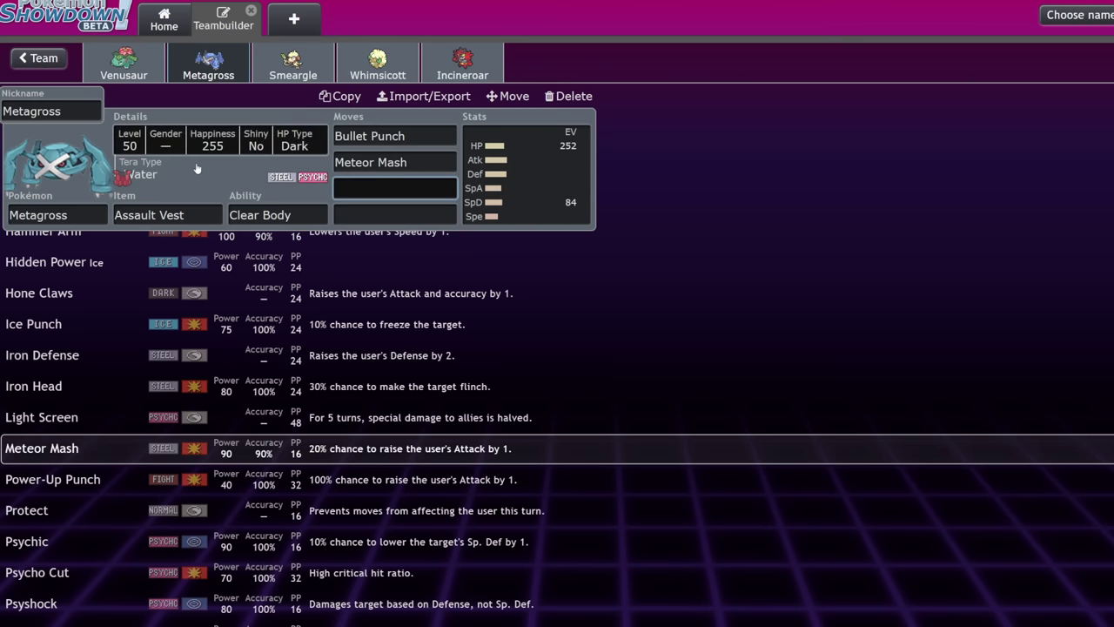
Change Metagross's held item to Choice Band and remove all of its Special Defense EVs.
left_click(165, 214)
type("choic")
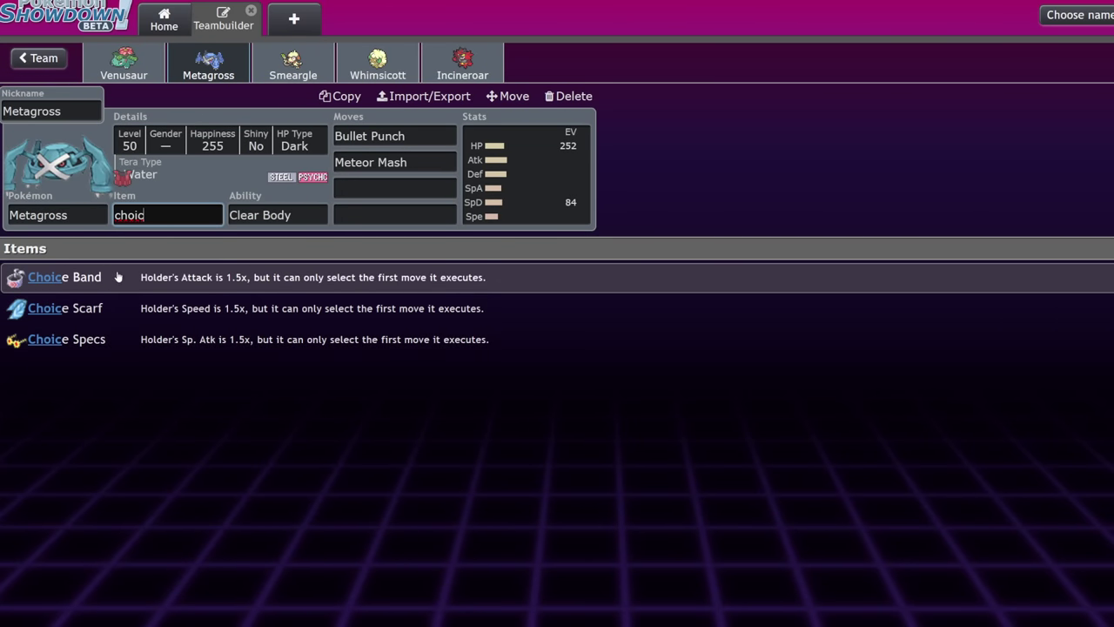
left_click(118, 279)
left_click(518, 176)
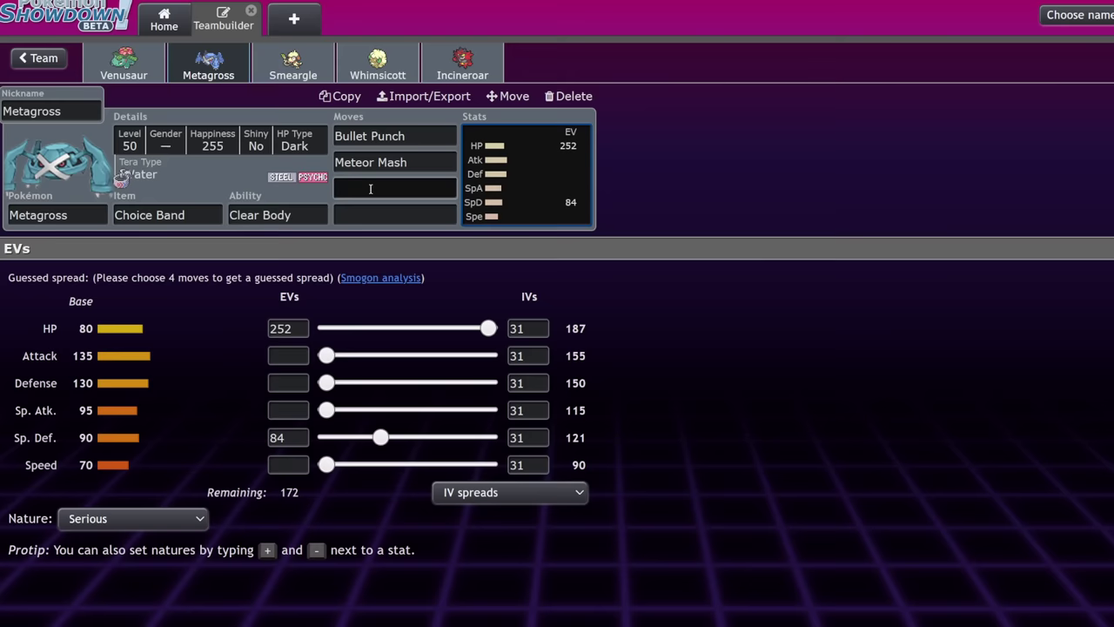
left_click_drag(380, 437, 324, 437)
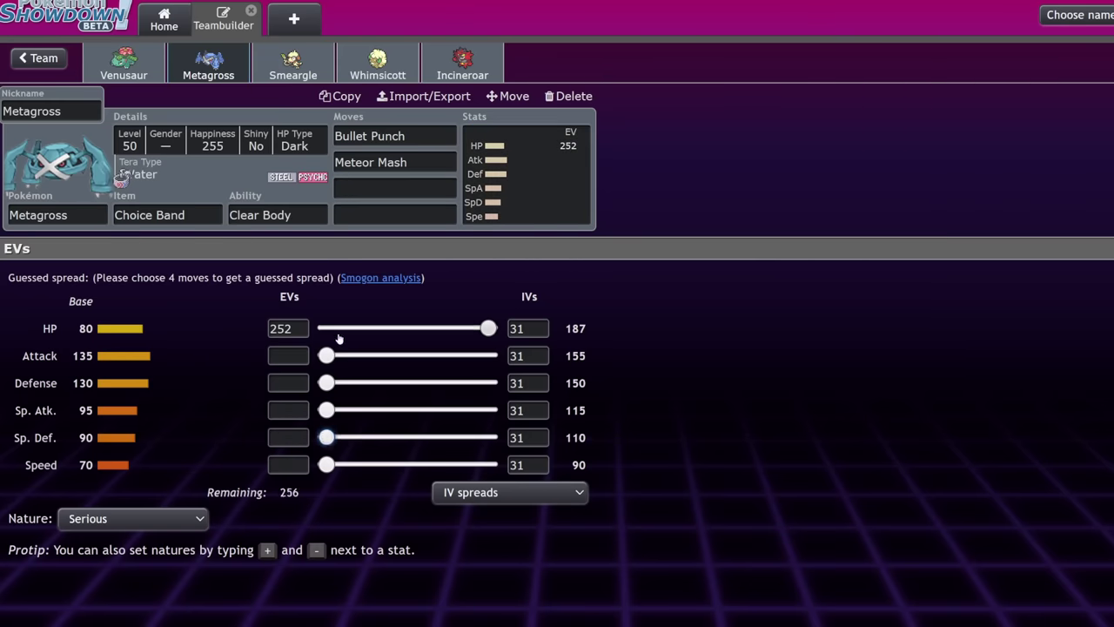
Set Metagross's EVs to 252 Attack and 4 Defense, and choose the Adamant nature.
left_click_drag(327, 355, 859, 318)
left_click_drag(327, 383, 345, 380)
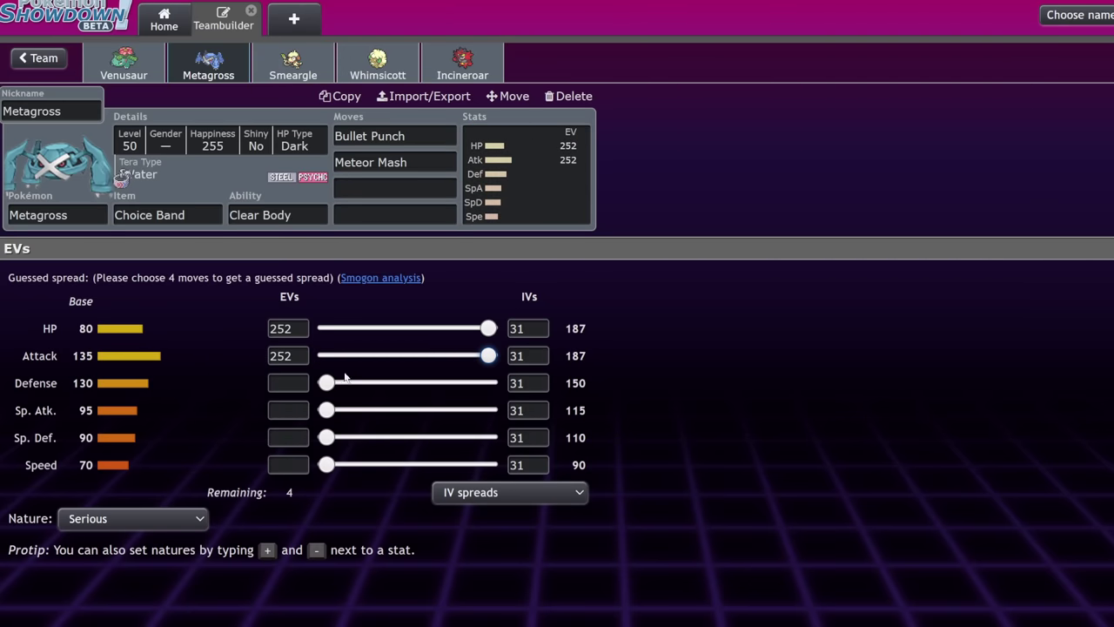
left_click(130, 521)
left_click(135, 236)
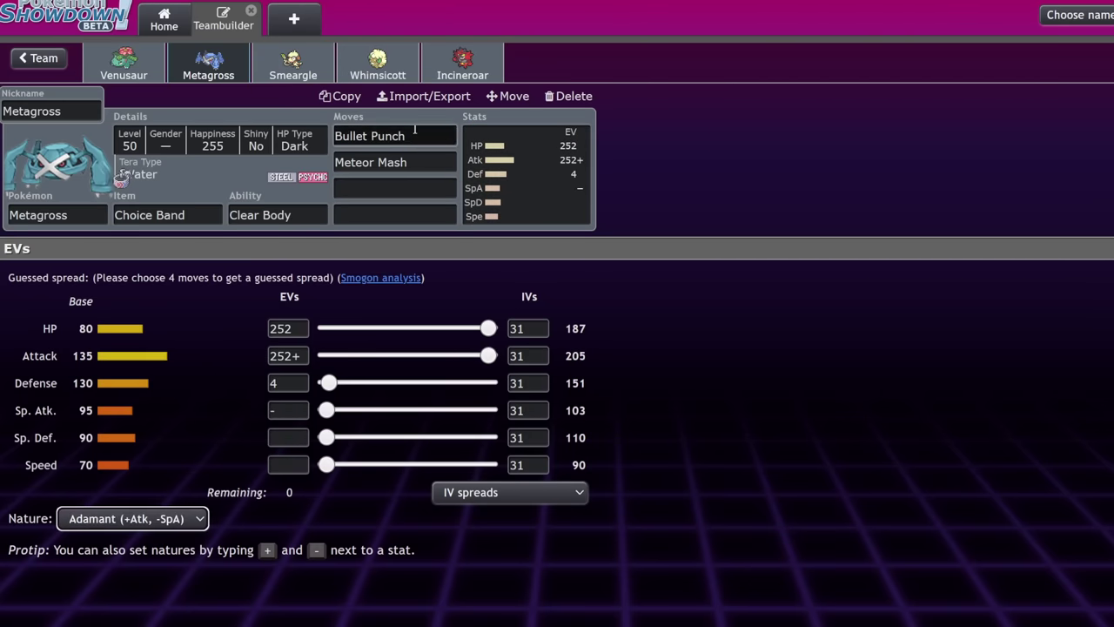
Set Metagross's third move to Iron Head.
left_click(414, 132)
left_click(423, 162)
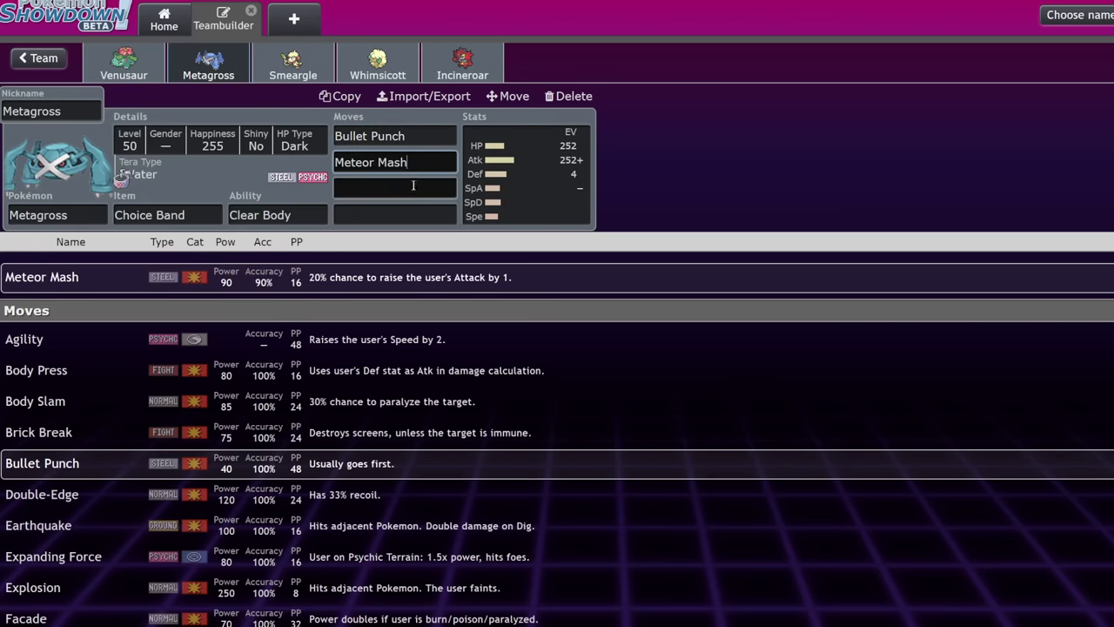
left_click(414, 184)
type("iro")
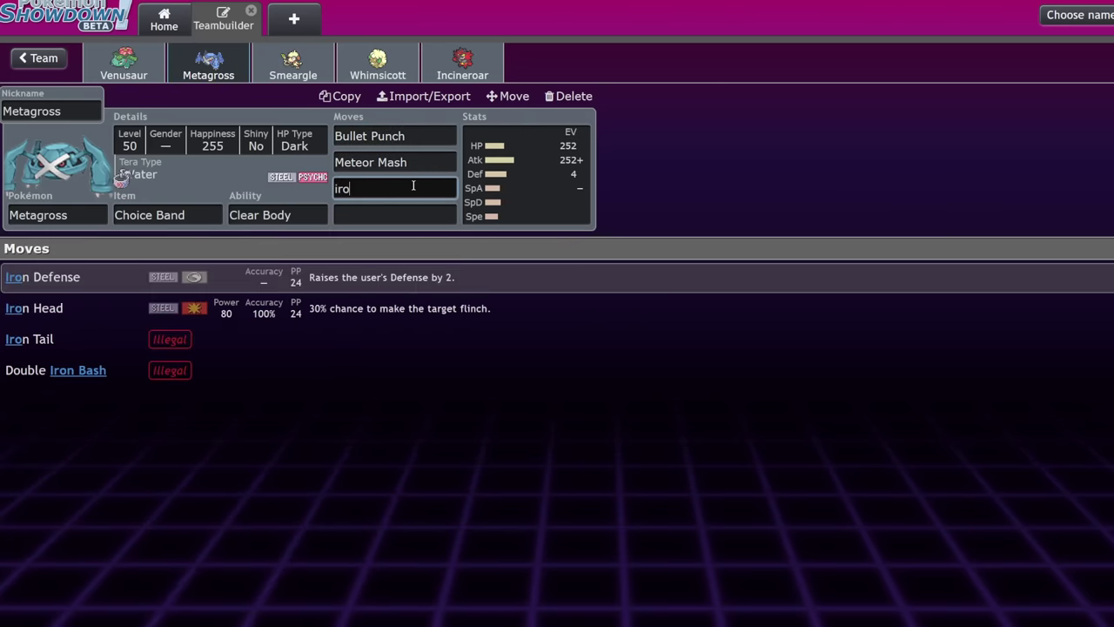
left_click(385, 306)
left_click(406, 163)
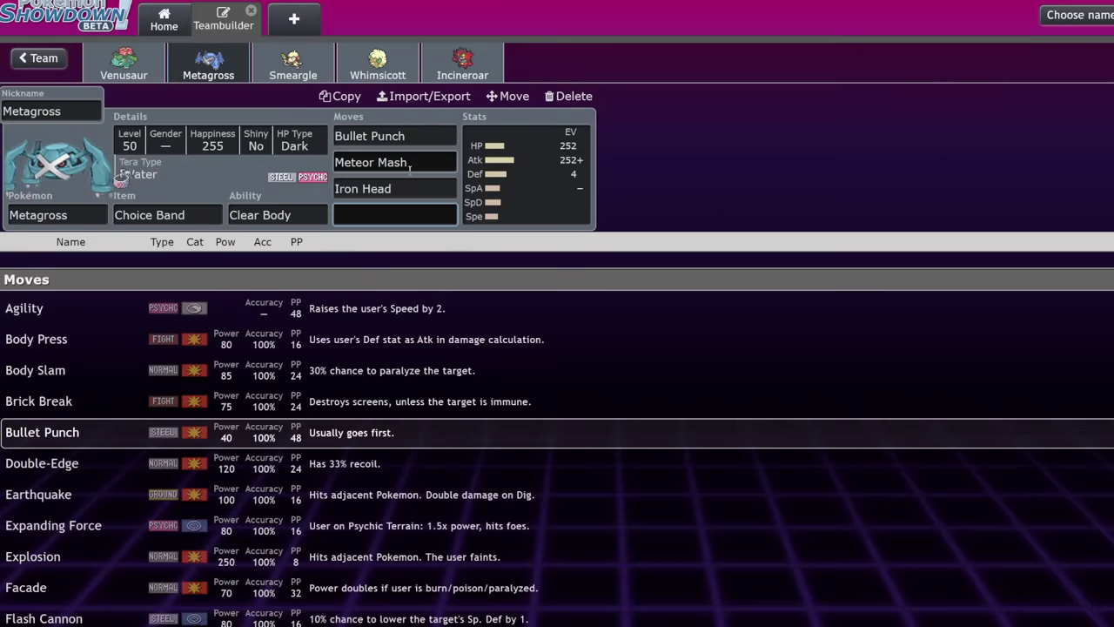
Look through Metagross's available moves and set its fourth move to Stomping Tantrum.
left_click(396, 237)
scroll(347, 421, "down", 3)
scroll(347, 420, "down", 4)
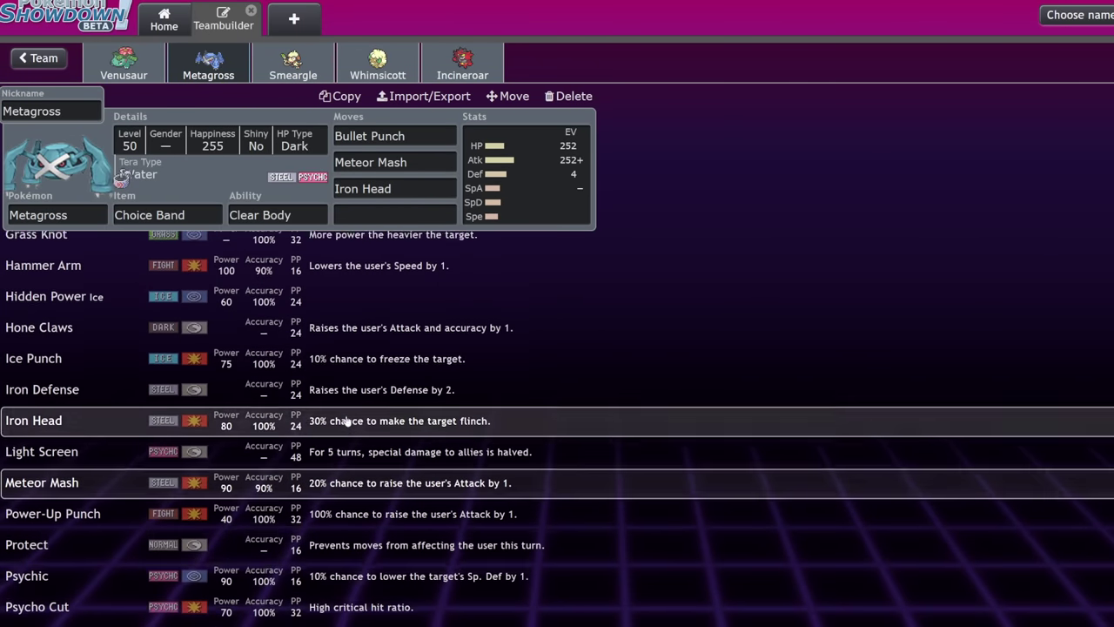
scroll(347, 420, "up", 5)
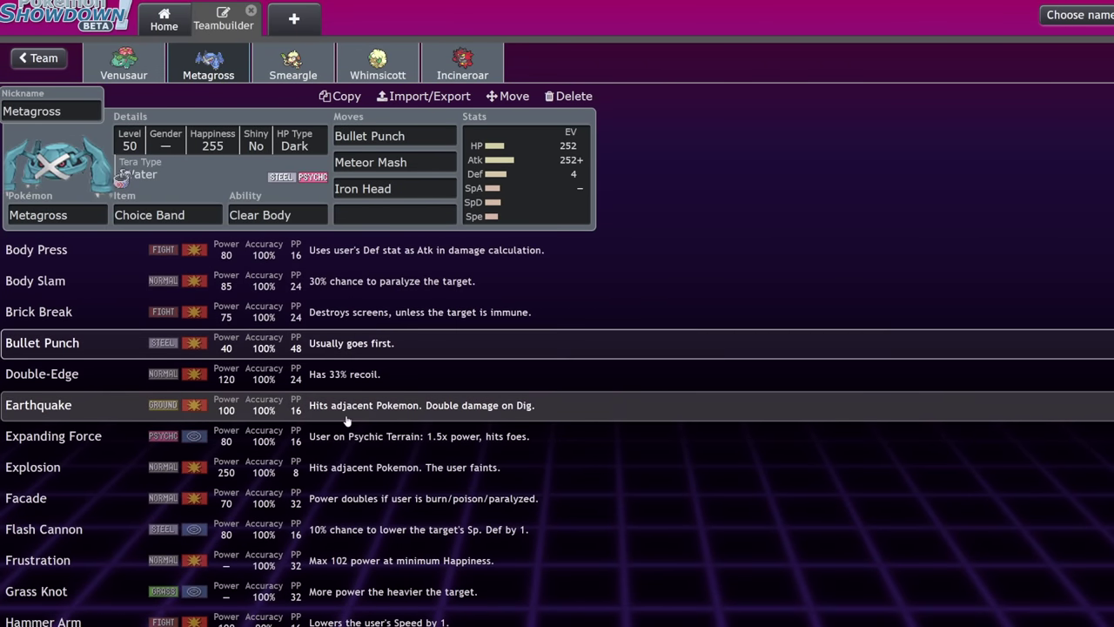
left_click(379, 208)
type("stompo")
key("BackSpace")
key("BackSpace")
key("BackSpace")
key("BackSpace")
key("BackSpace")
key("BackSpace")
type("high")
key("BackSpace")
key("BackSpace")
key("BackSpace")
key("BackSpace")
type("stomp")
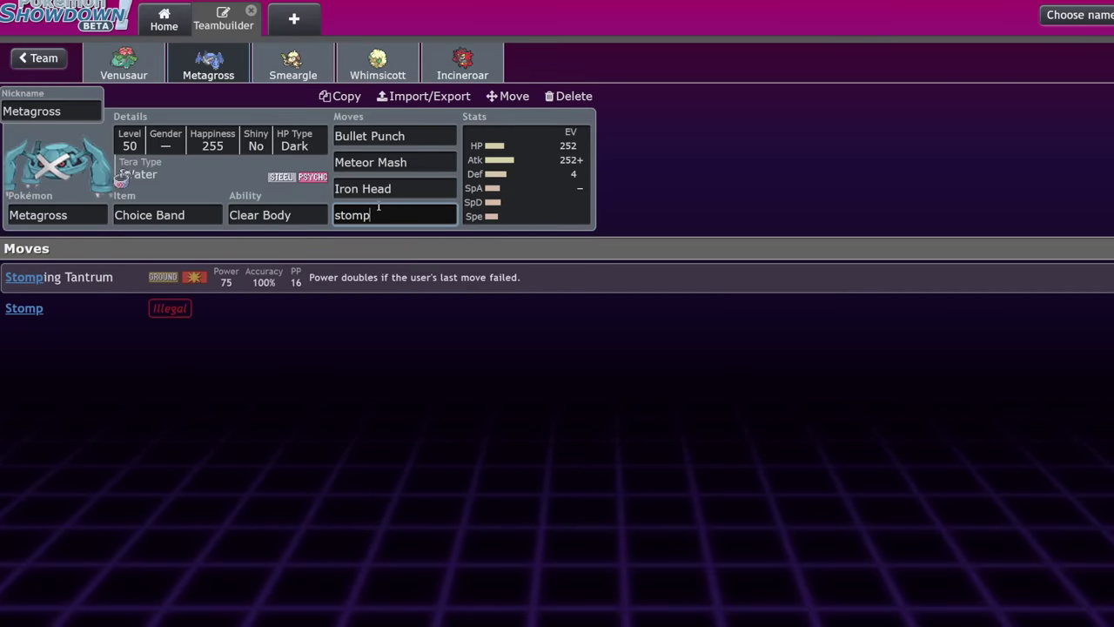
key("Return")
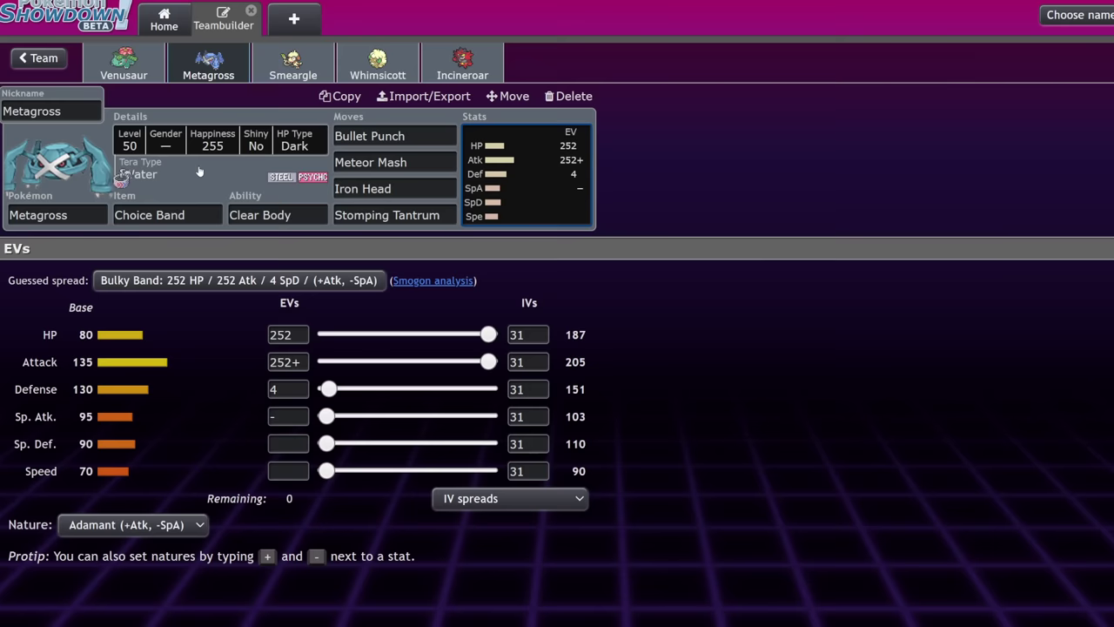
Open Smeargle's set and give it the Moody ability and a Focus Sash.
left_click(287, 70)
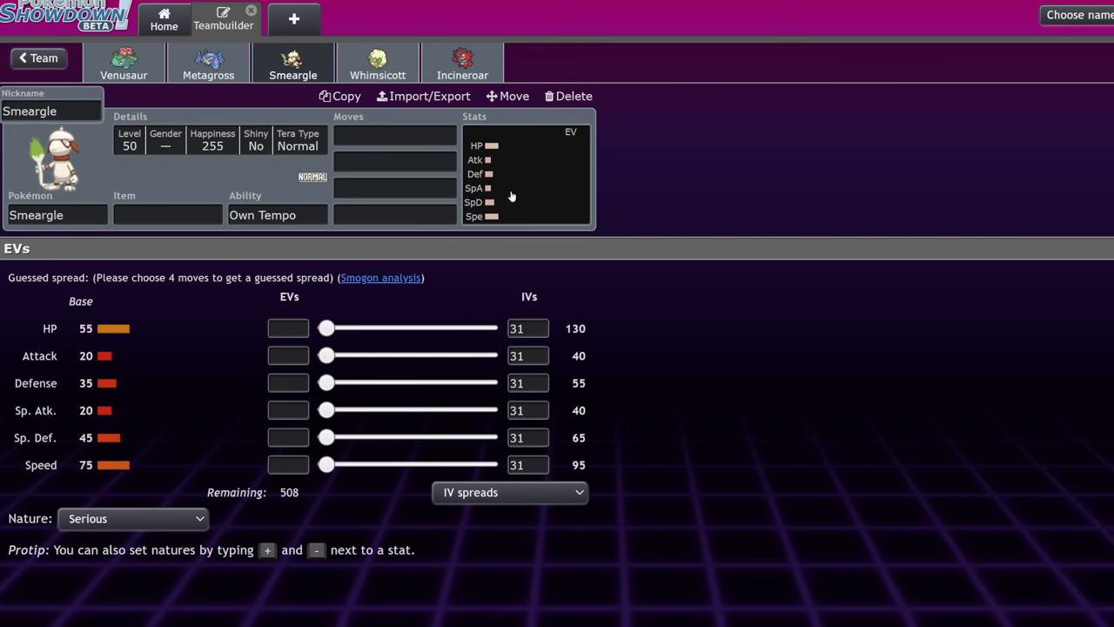
left_click(281, 215)
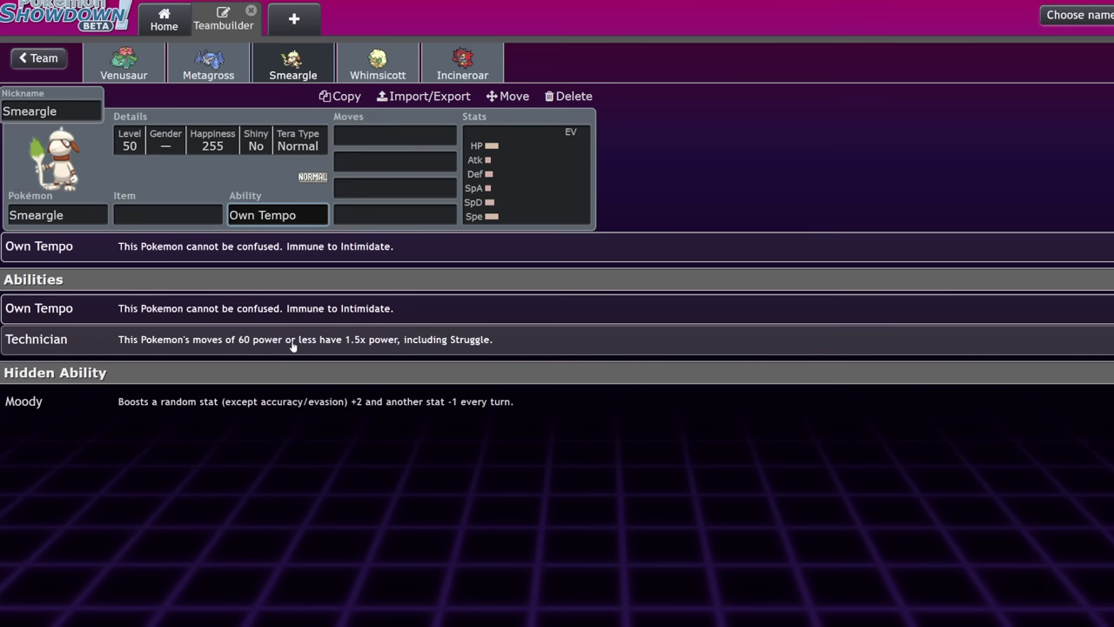
left_click(288, 402)
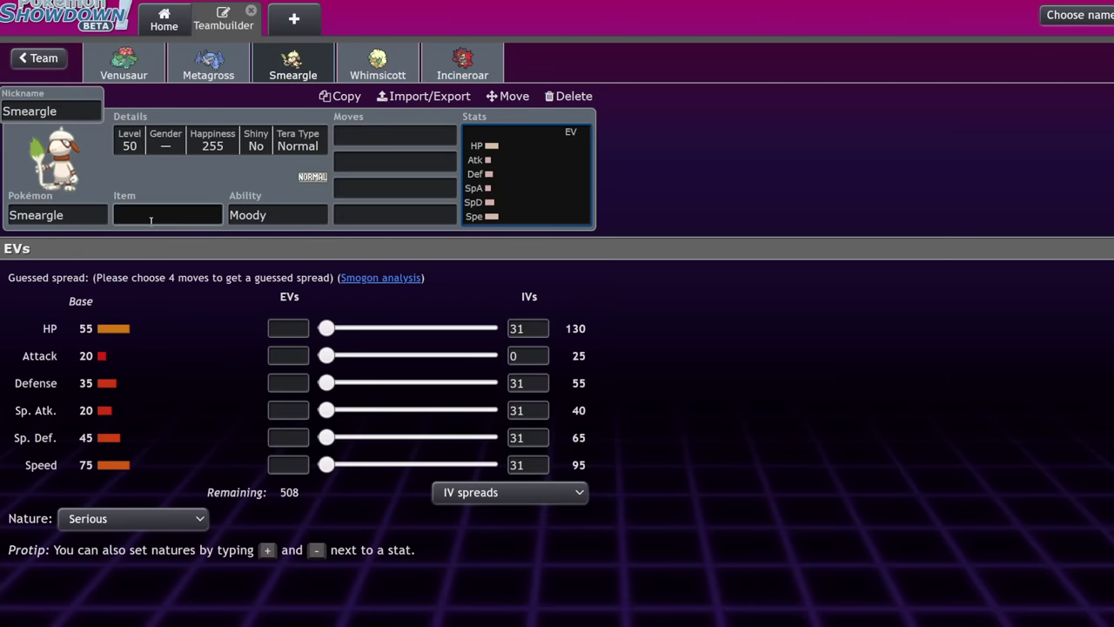
key("shift+Tab")
type("sas")
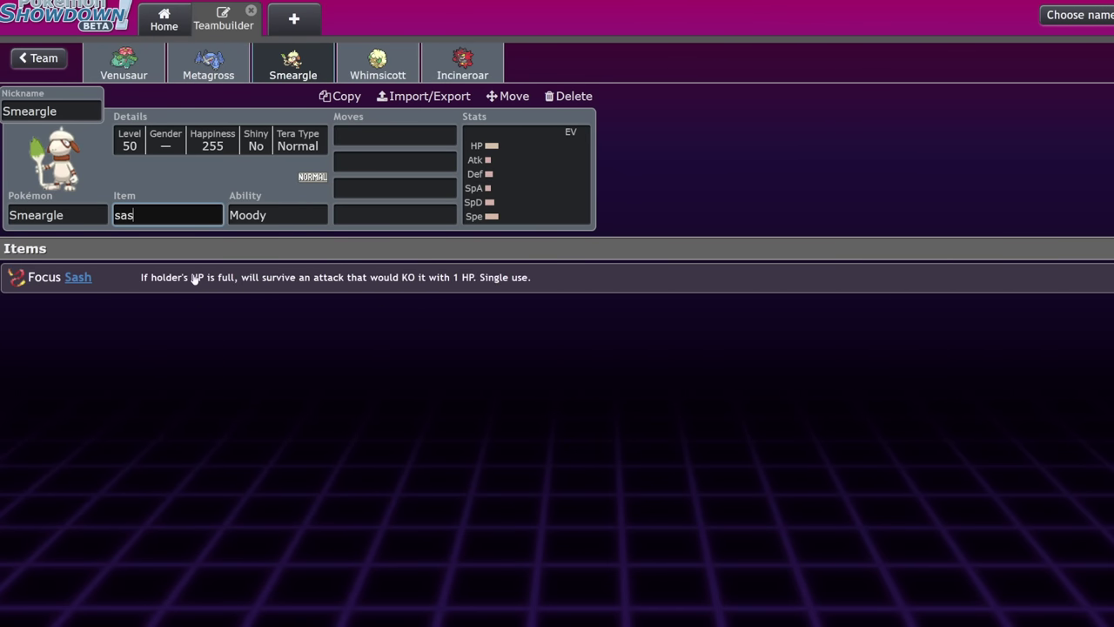
left_click(195, 279)
Set Smeargle's EVs to 252 HP, 4 Special Defense and 252 Speed, with a Timid nature.
left_click(526, 175)
left_click_drag(327, 328, 492, 328)
left_click_drag(327, 465, 492, 465)
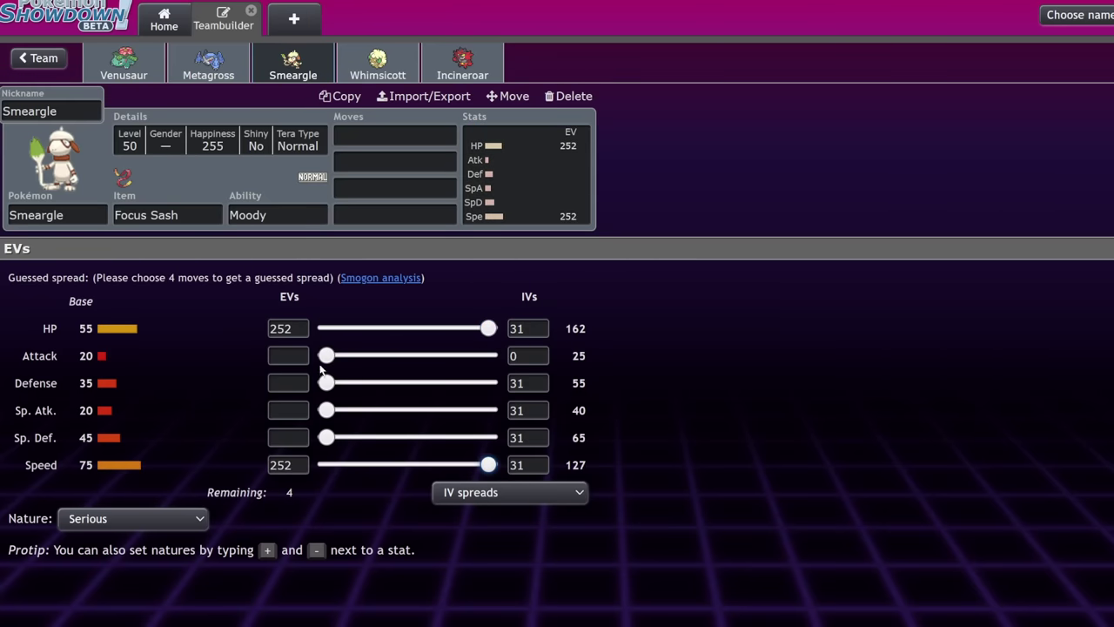
left_click(332, 436)
scroll(119, 516, "down", 1)
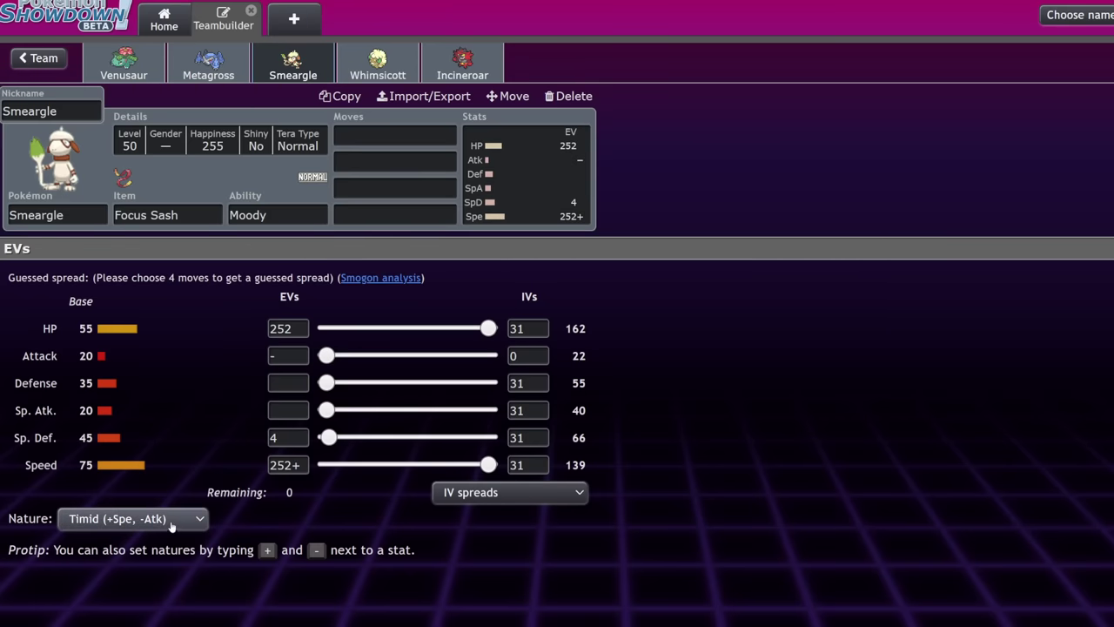
key("l")
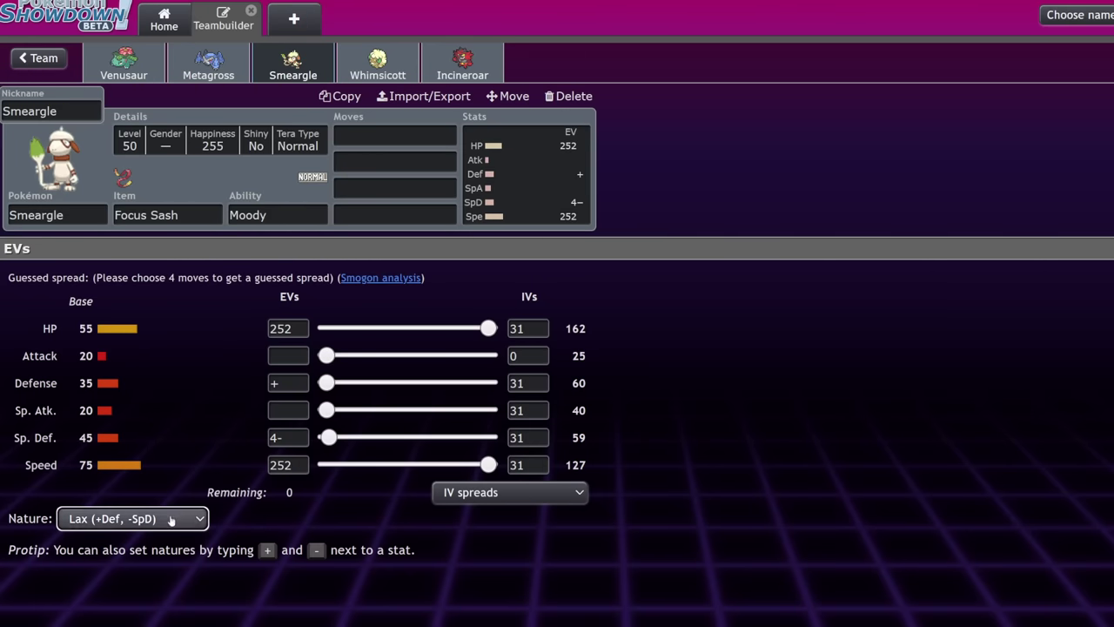
key("t")
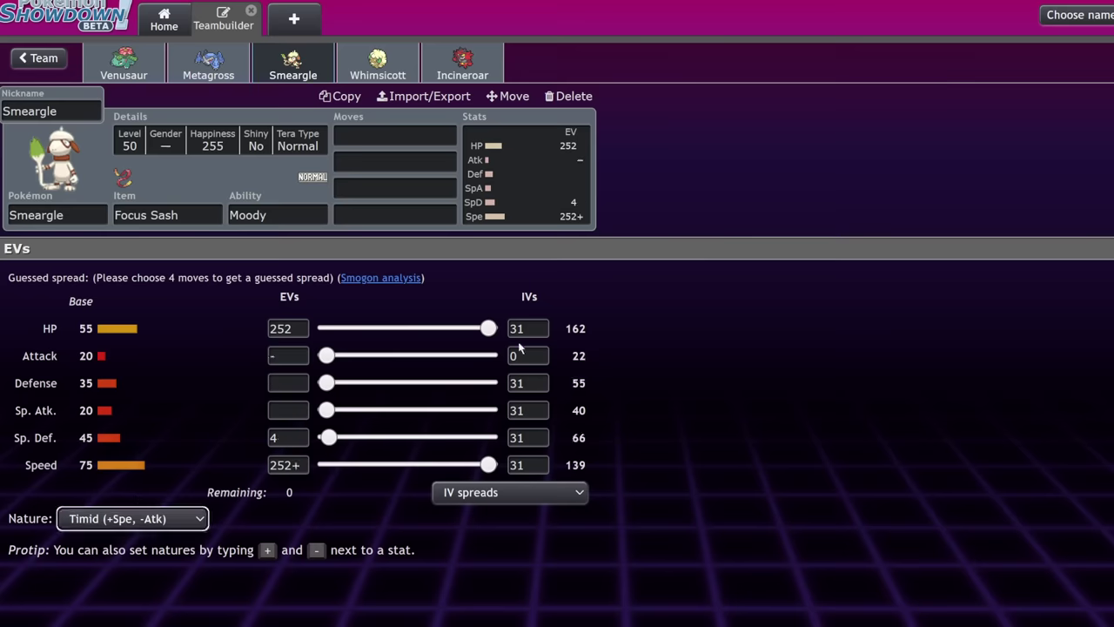
Set Smeargle's four moves to Fake Out, Spore, Follow Me and Spiky Shield.
left_click(403, 138)
type("fake")
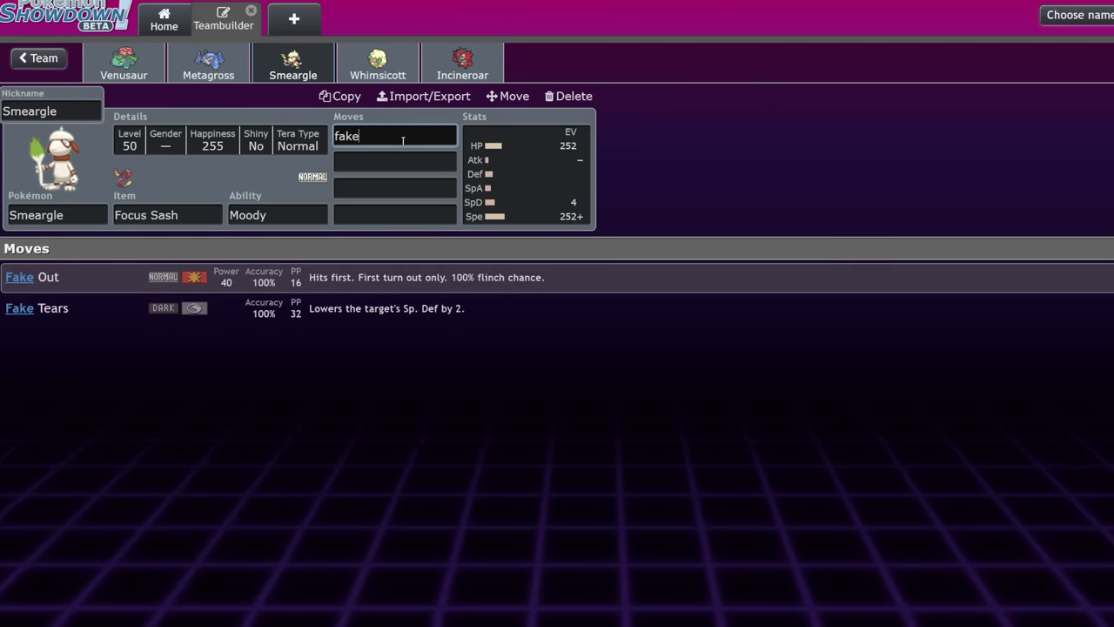
key("Return")
type("spor")
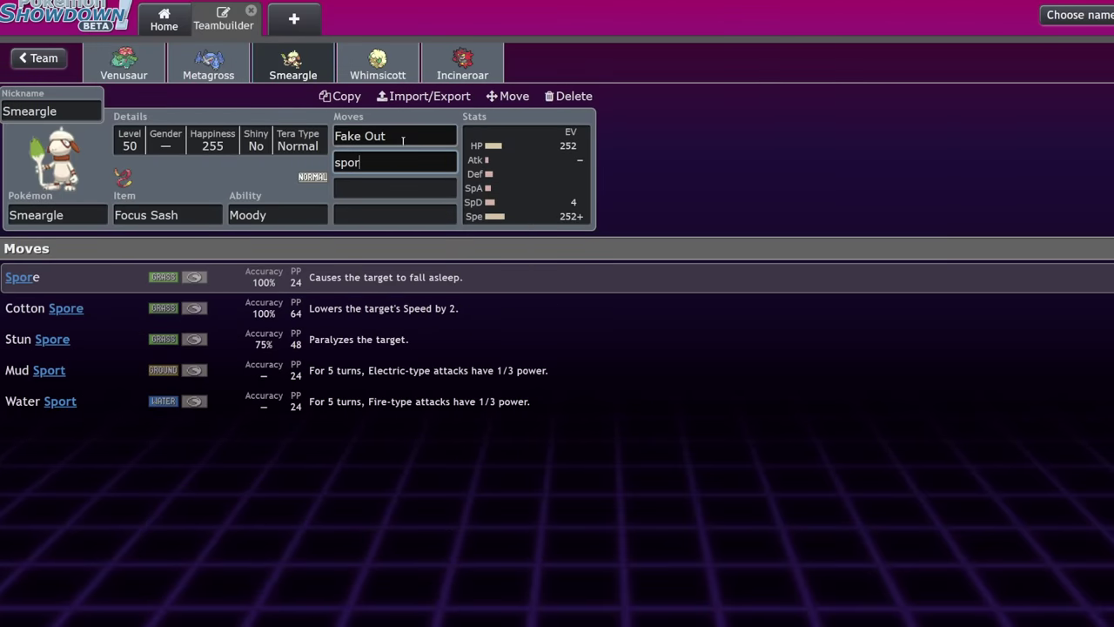
key("Return")
type("foll")
key("Return")
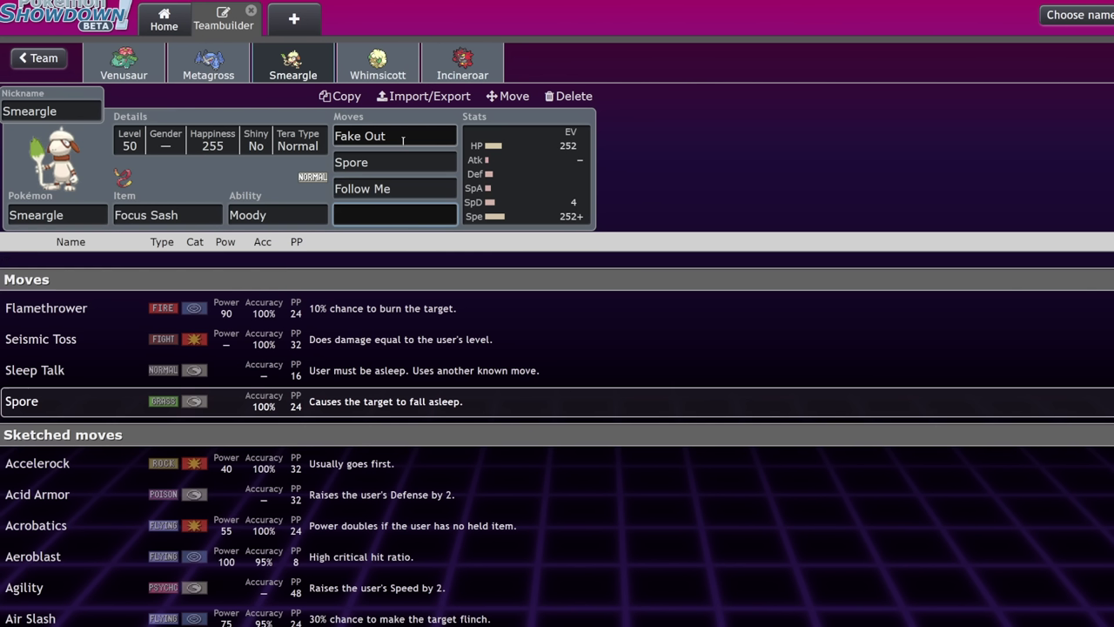
type("spik")
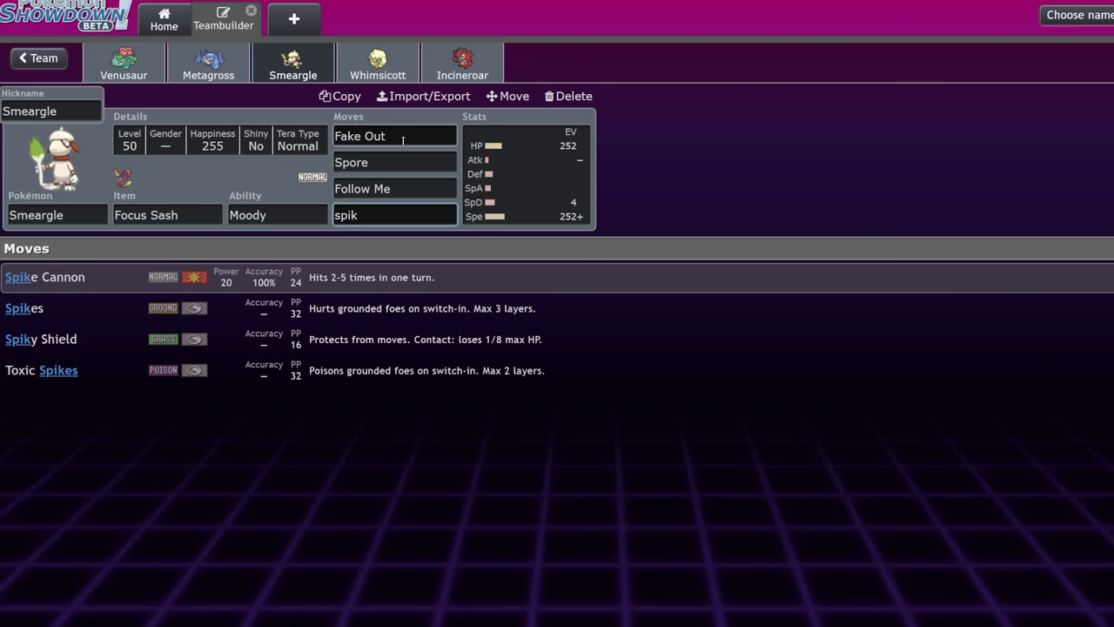
left_click(316, 349)
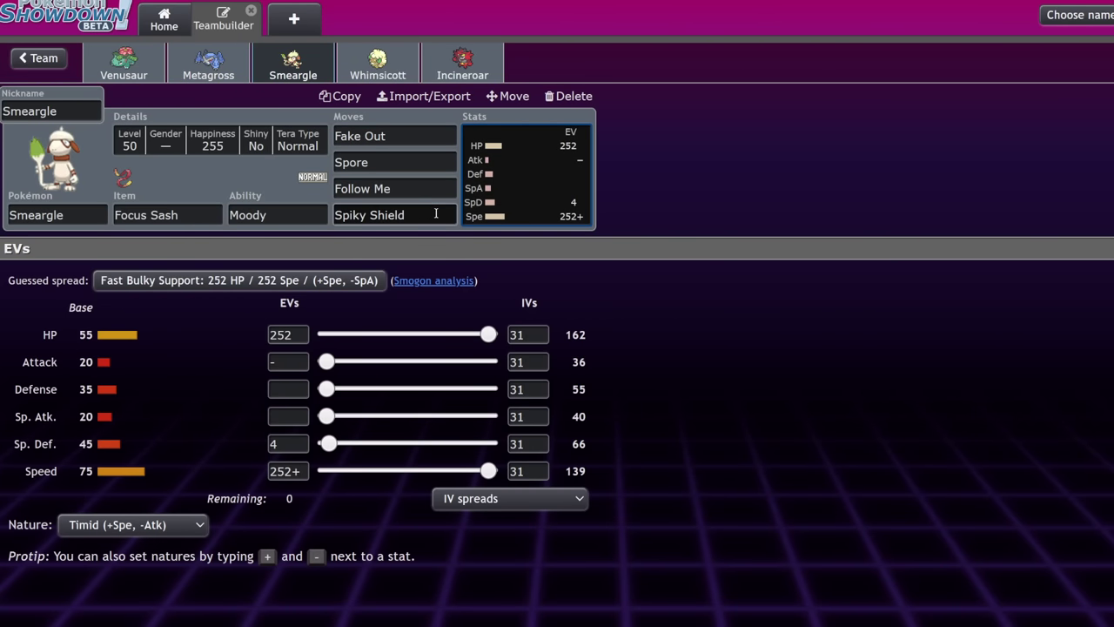
Search for alternative protection moves in Smeargle's fourth slot using "cra", "silk" and "king", leaving the slot empty.
left_click(436, 213)
type("cra")
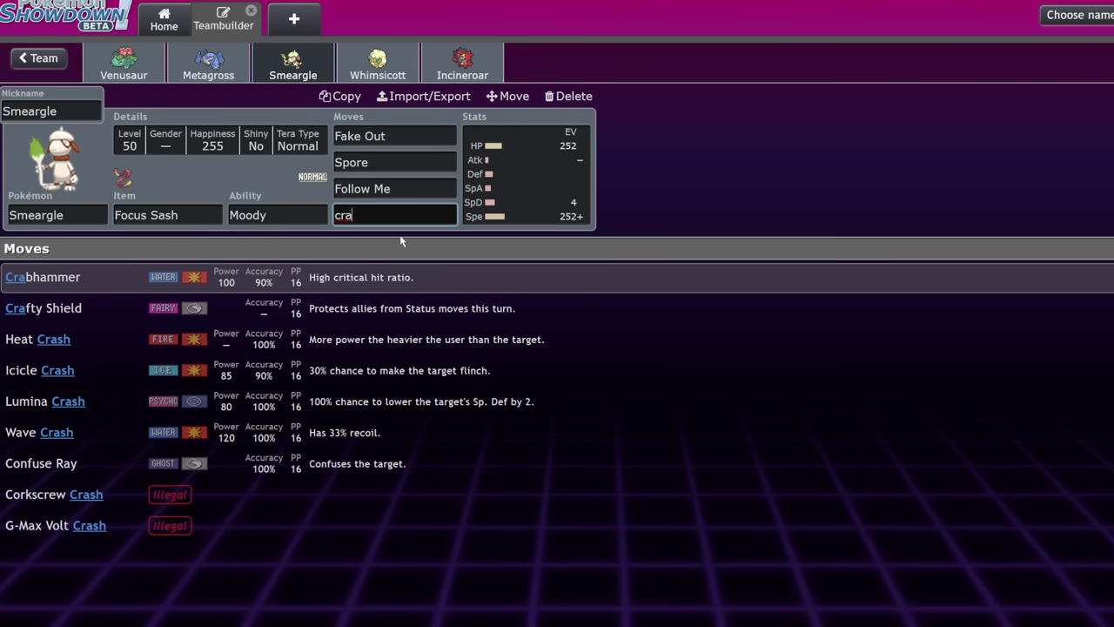
left_click(384, 215)
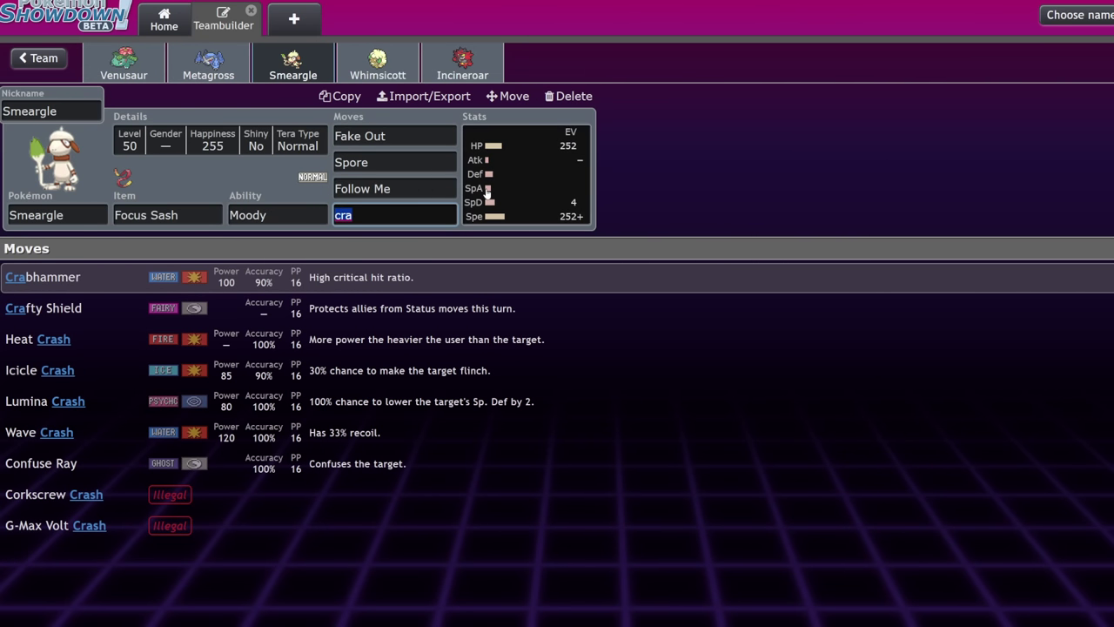
key("BackSpace")
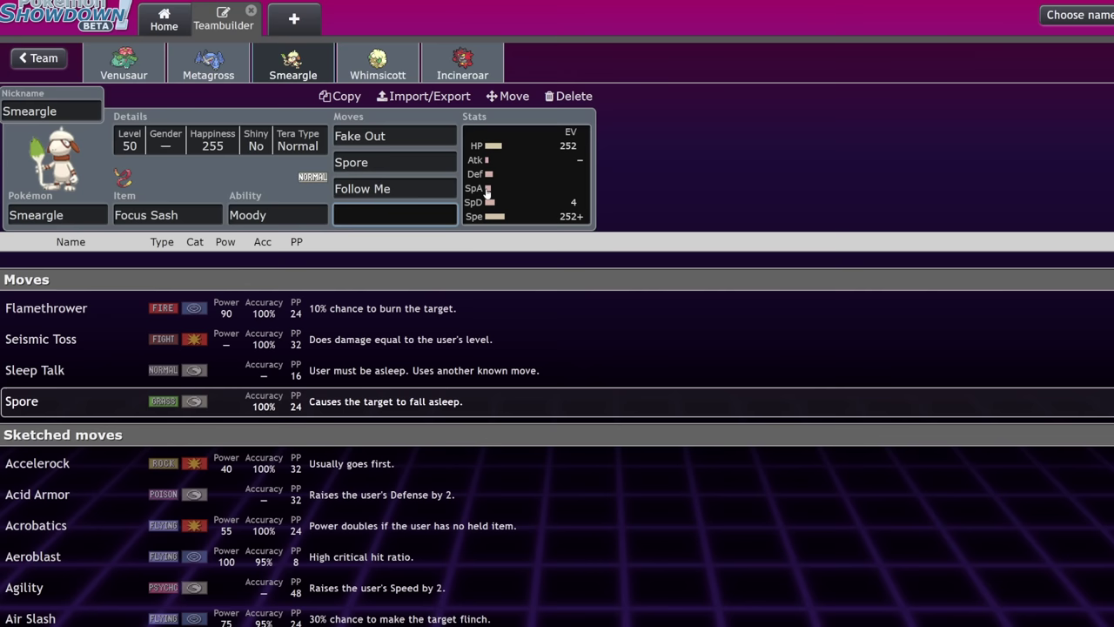
type("silk")
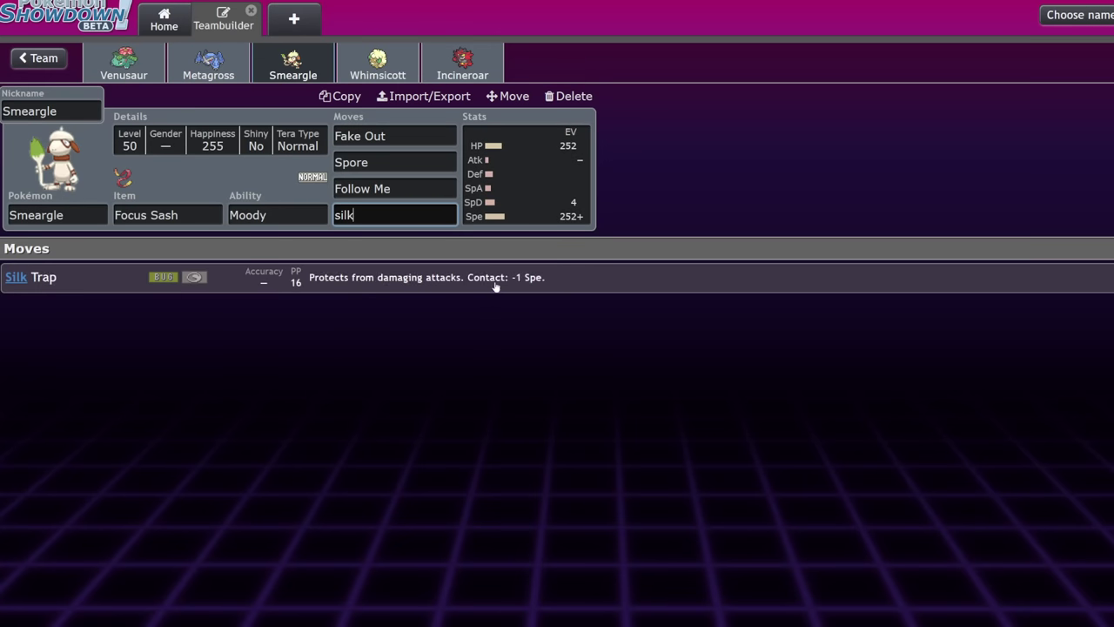
double_click(372, 215)
key("BackSpace")
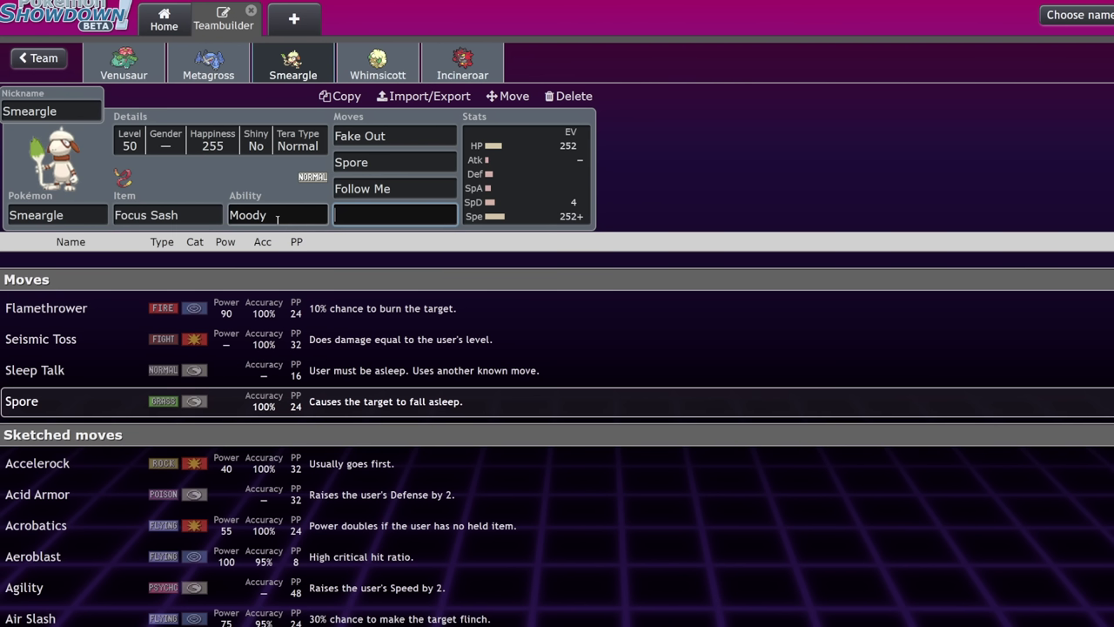
type("king")
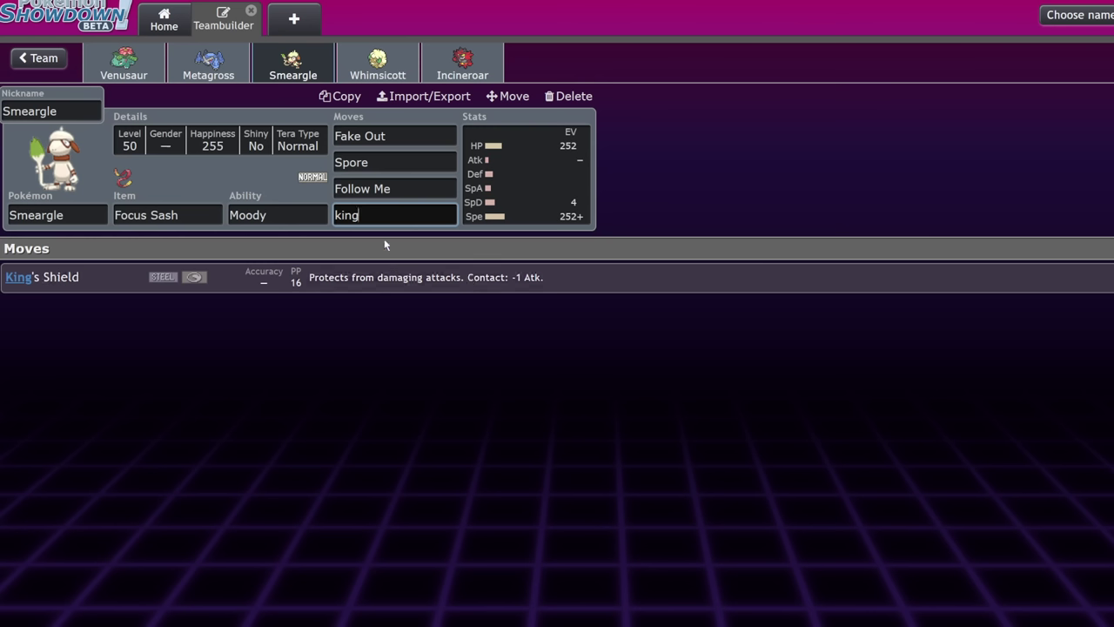
left_click(386, 216)
key("BackSpace")
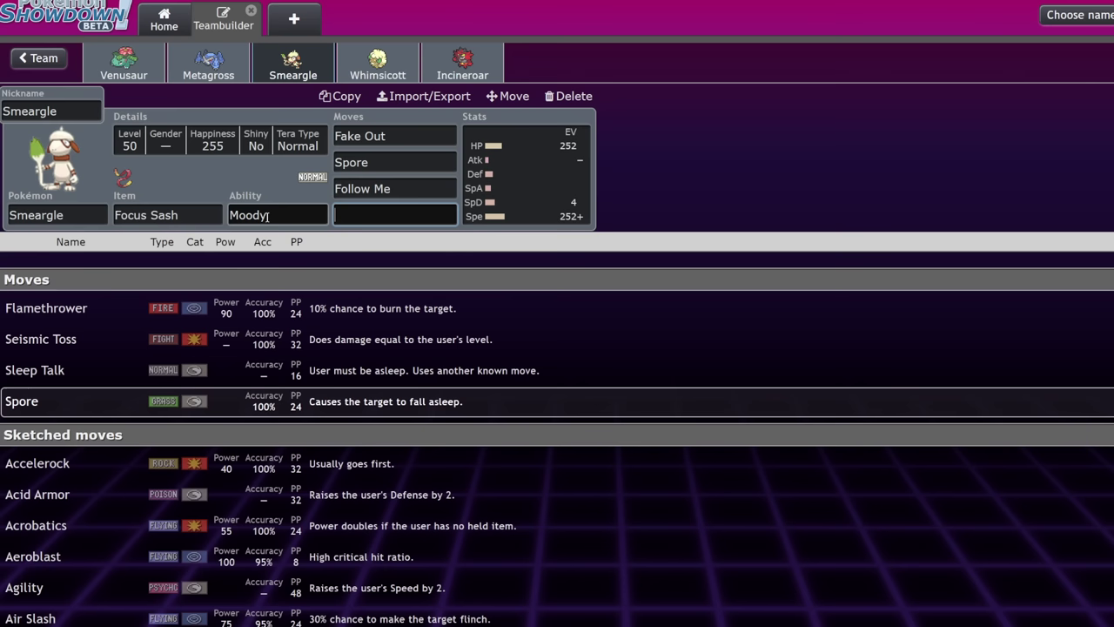
Set Smeargle's fourth move to Revival Blessing and replace Follow Me with Protect.
type("revi")
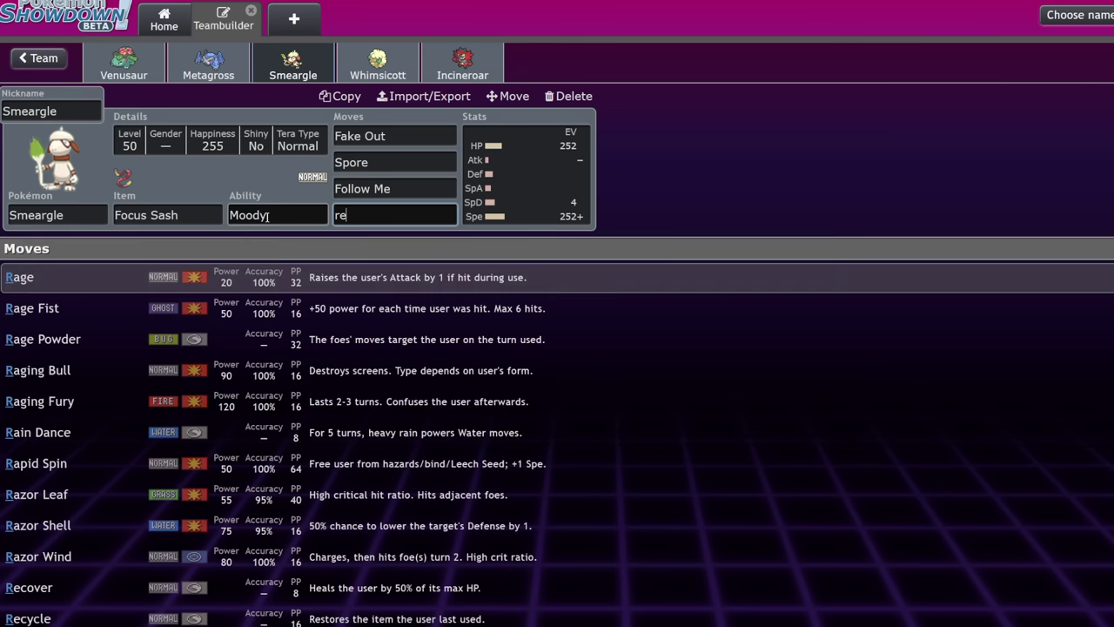
left_click(366, 276)
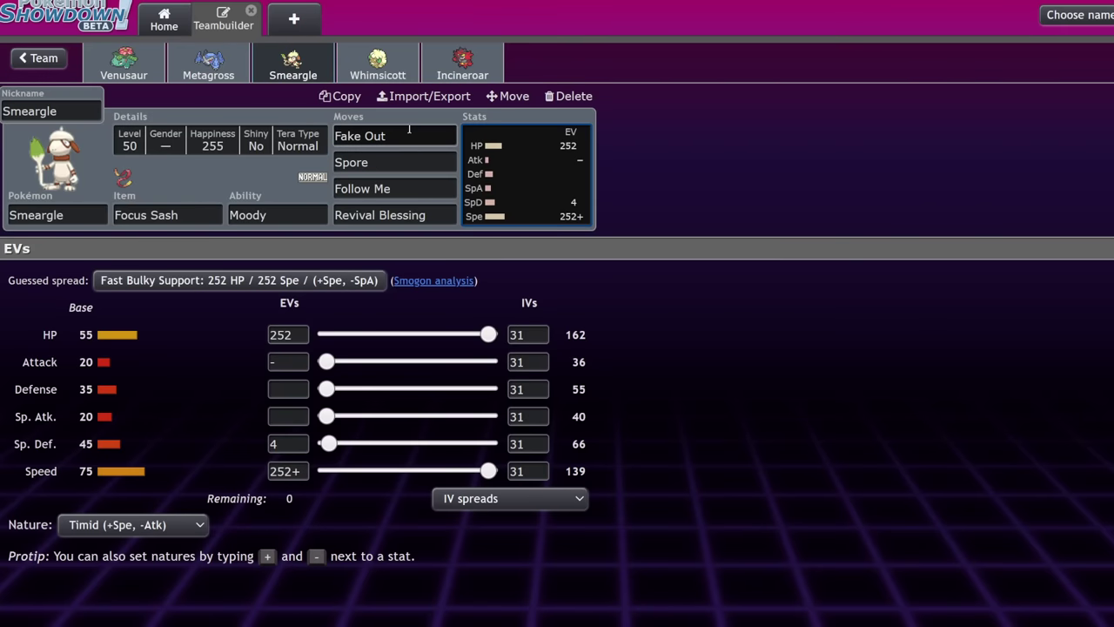
left_click(396, 188)
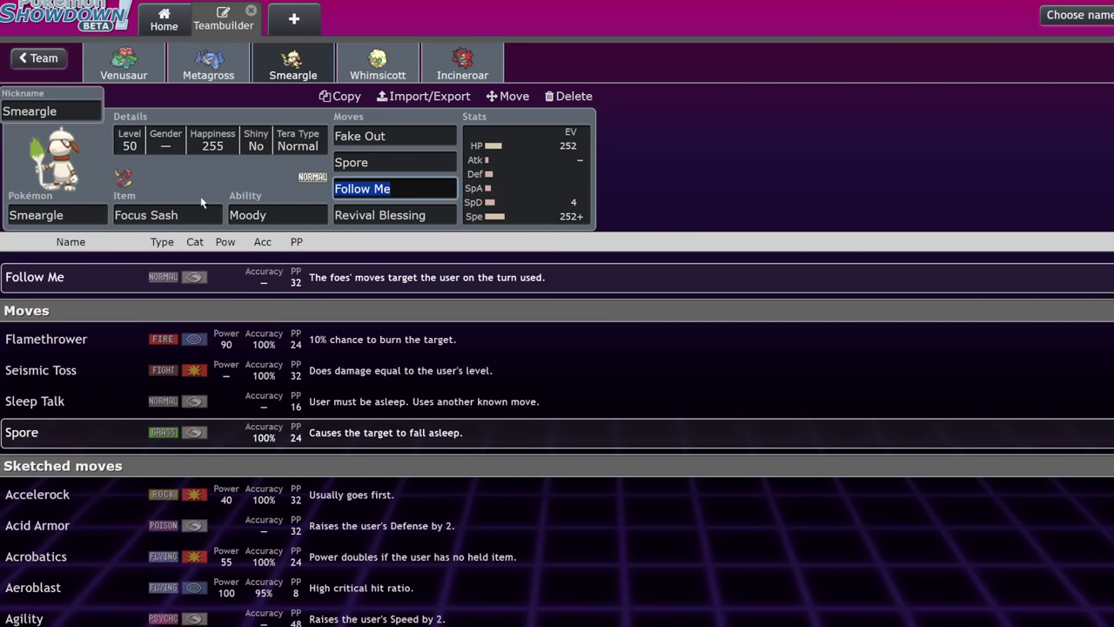
type("prot")
key("Return")
key("Return")
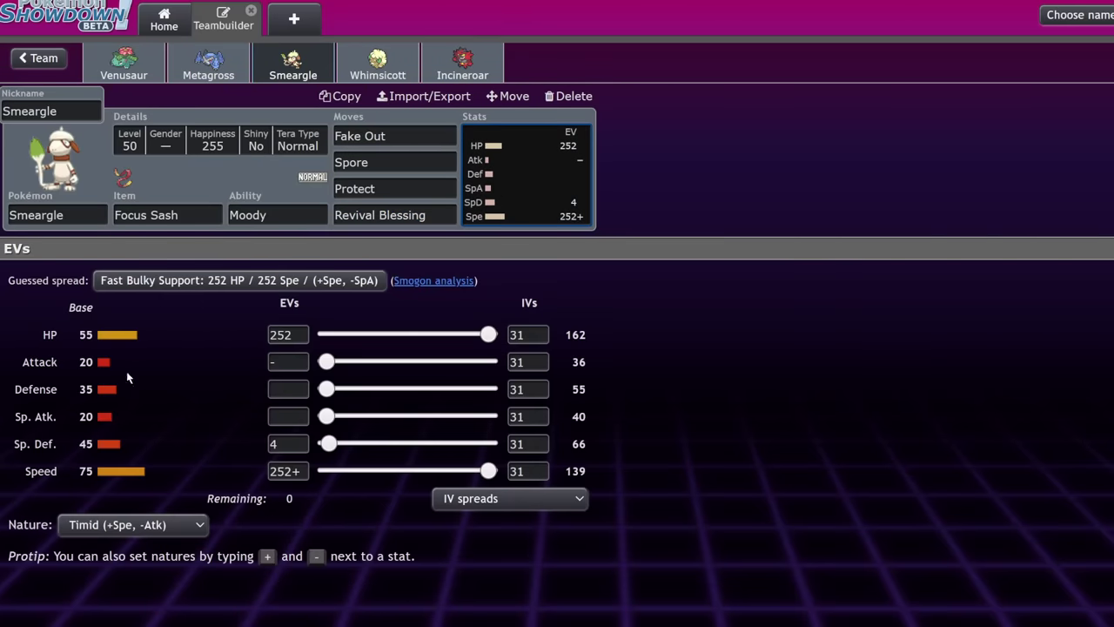
Check the descriptions of Smeargle's ability options, including Moody, and return to its EV spread.
left_click(322, 222)
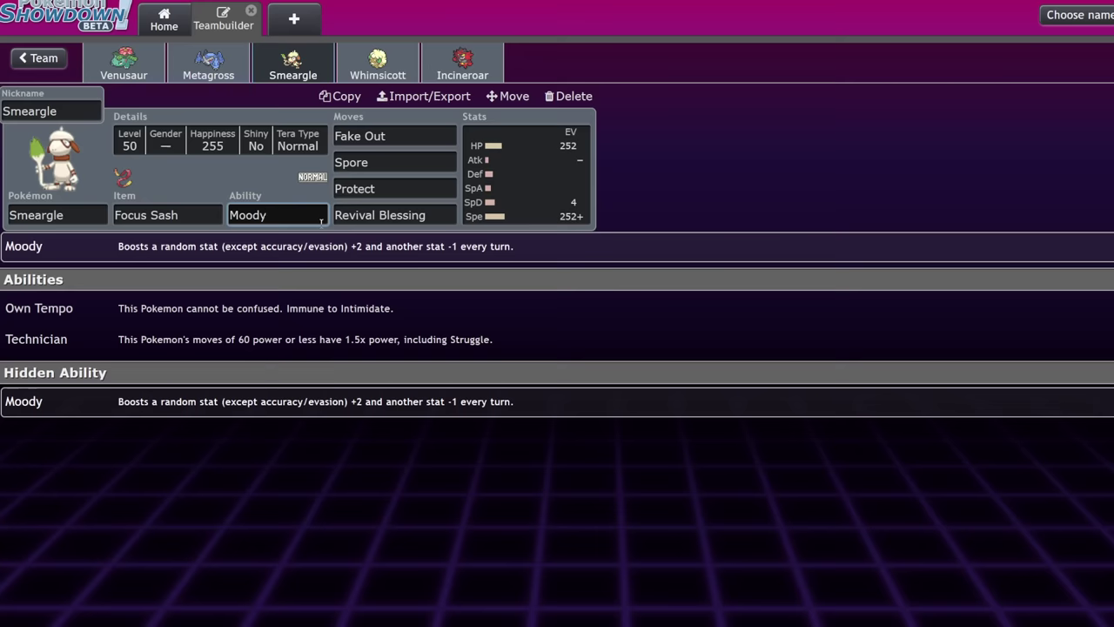
left_click(568, 198)
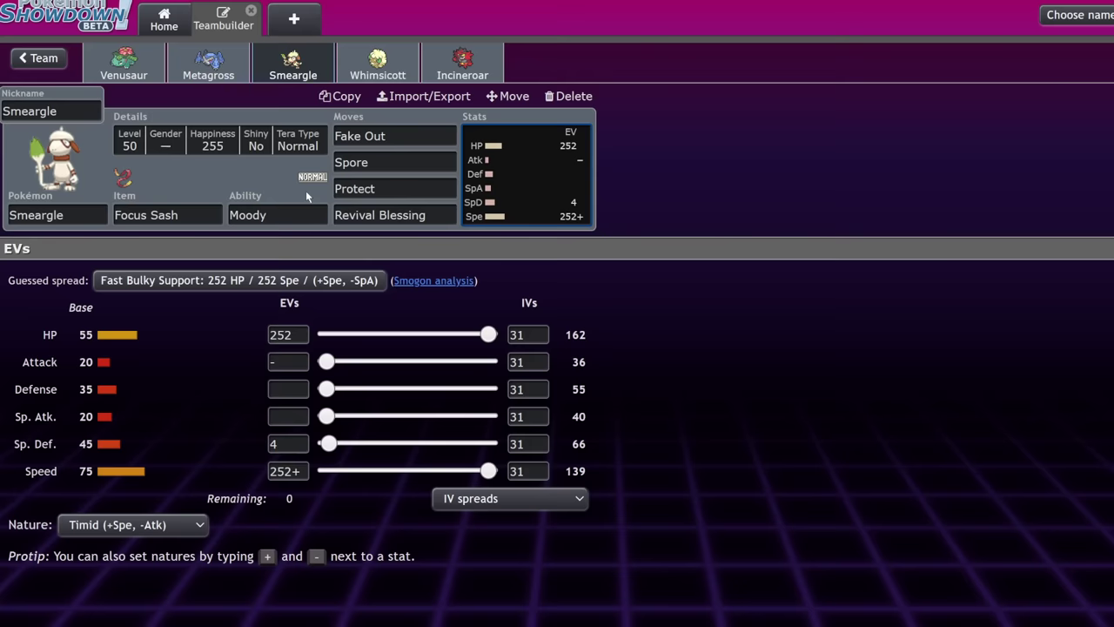
Review Smeargle's Protect and Revival Blessing moves, set its Tera type to Ghost, and return to its EV spread.
left_click(389, 190)
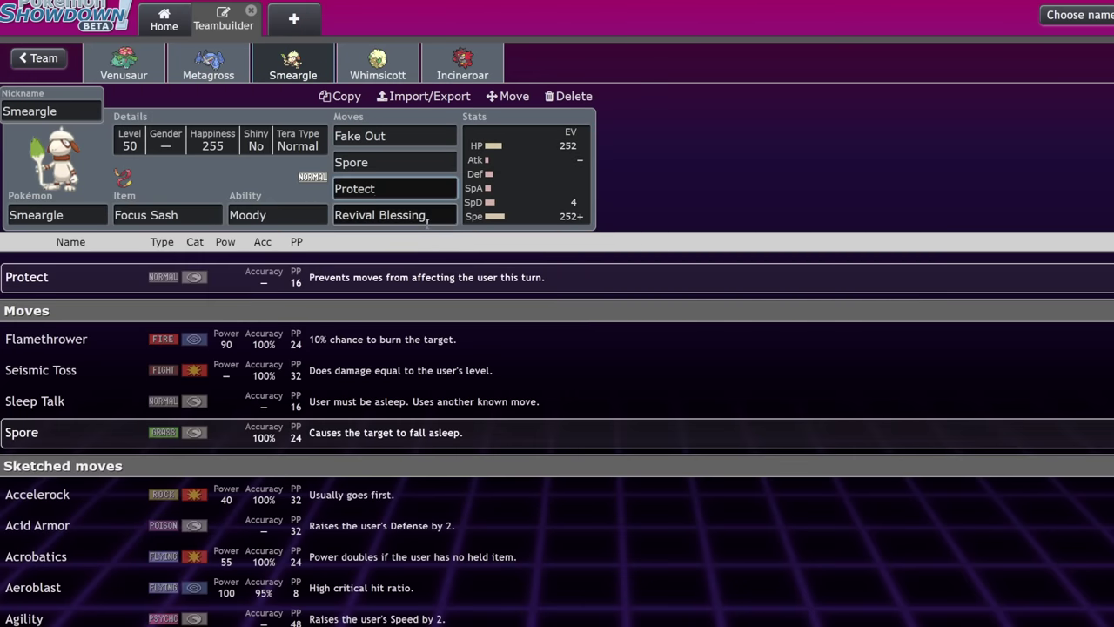
left_click(426, 218)
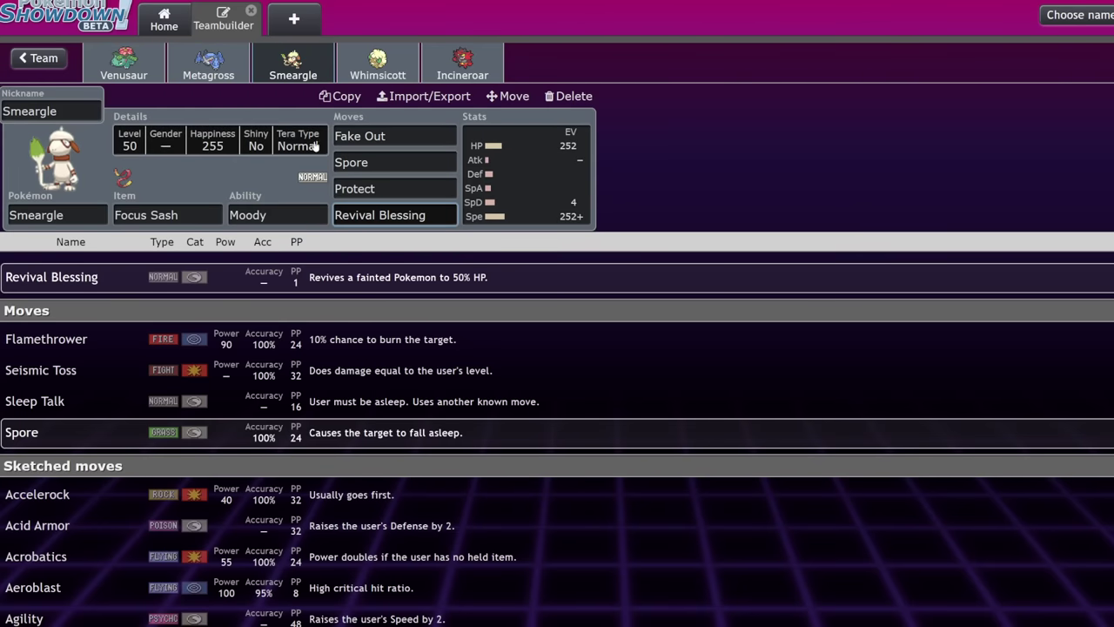
left_click(305, 145)
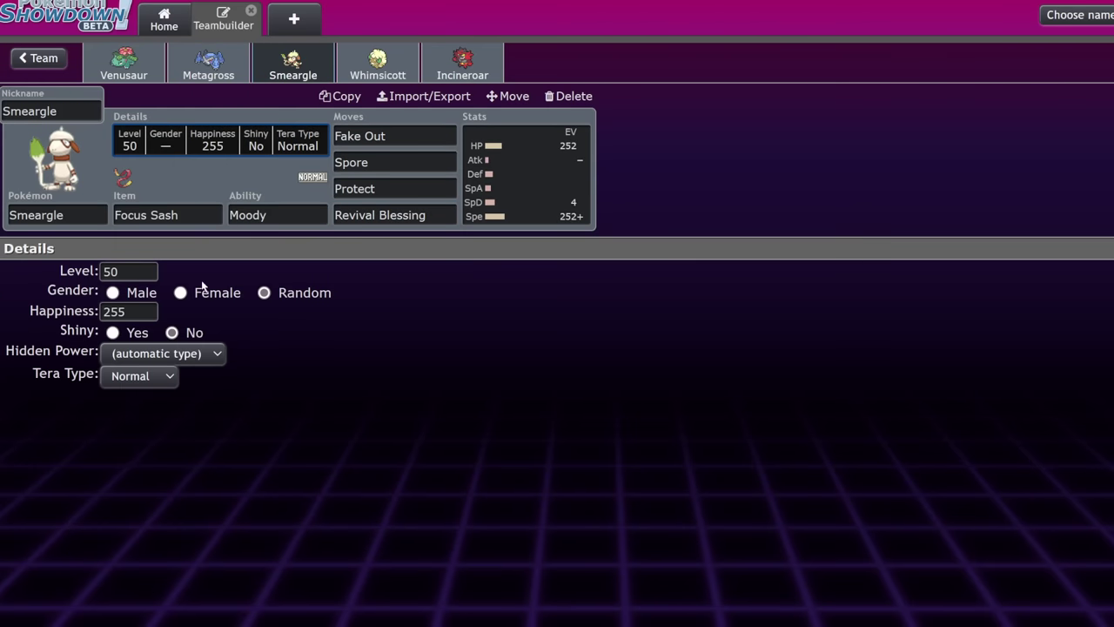
left_click(165, 374)
left_click(144, 235)
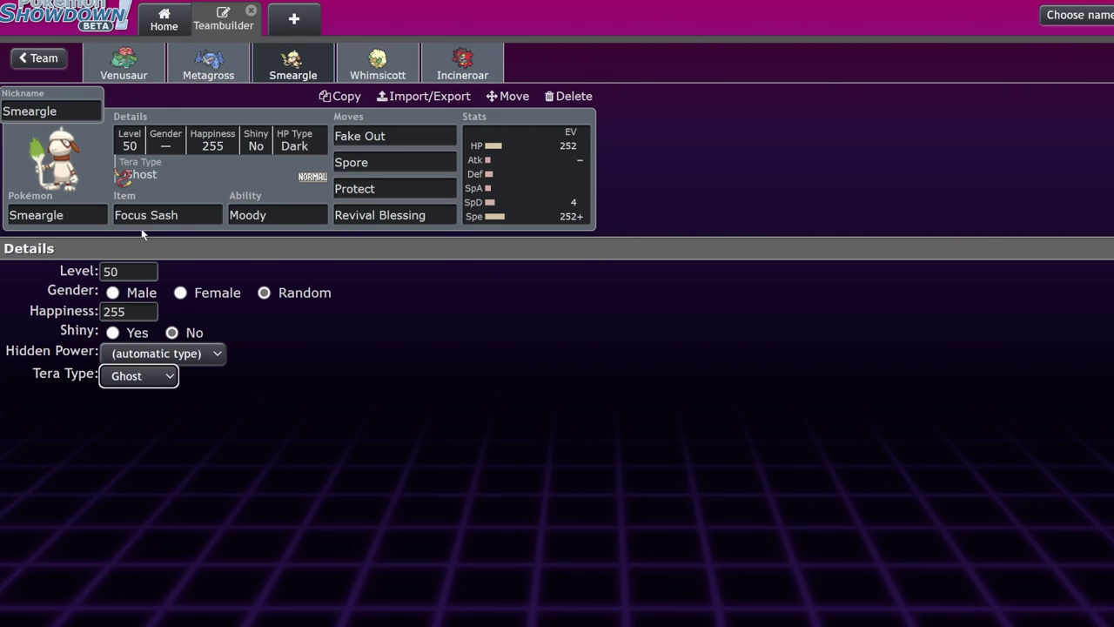
left_click(559, 181)
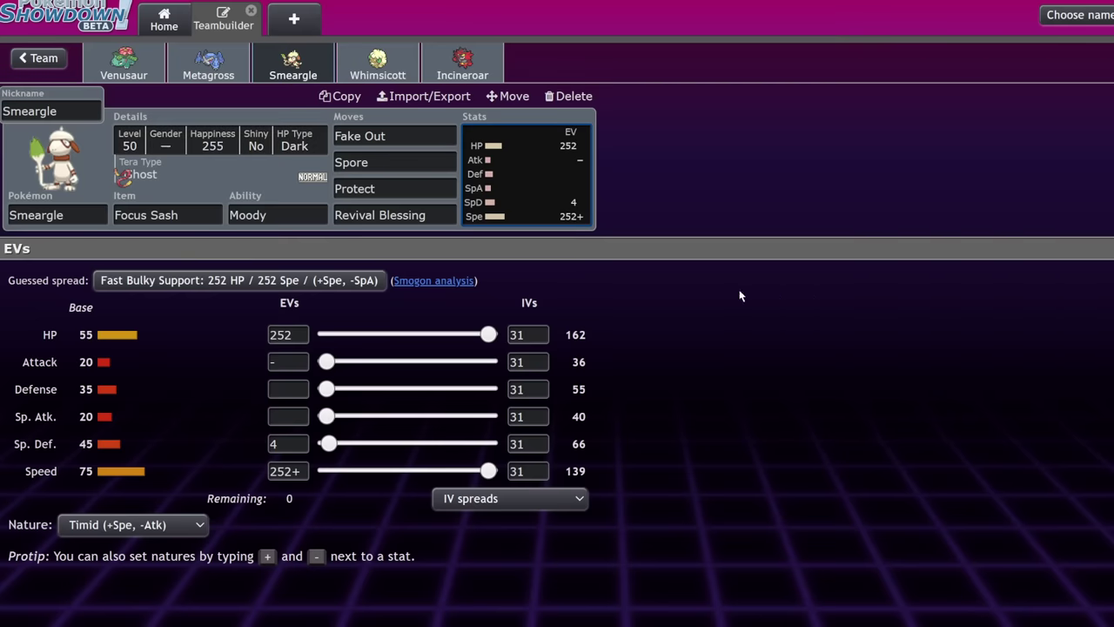
Replace Smeargle's Focus Sash with Mental Herb as its held item.
left_click(178, 217)
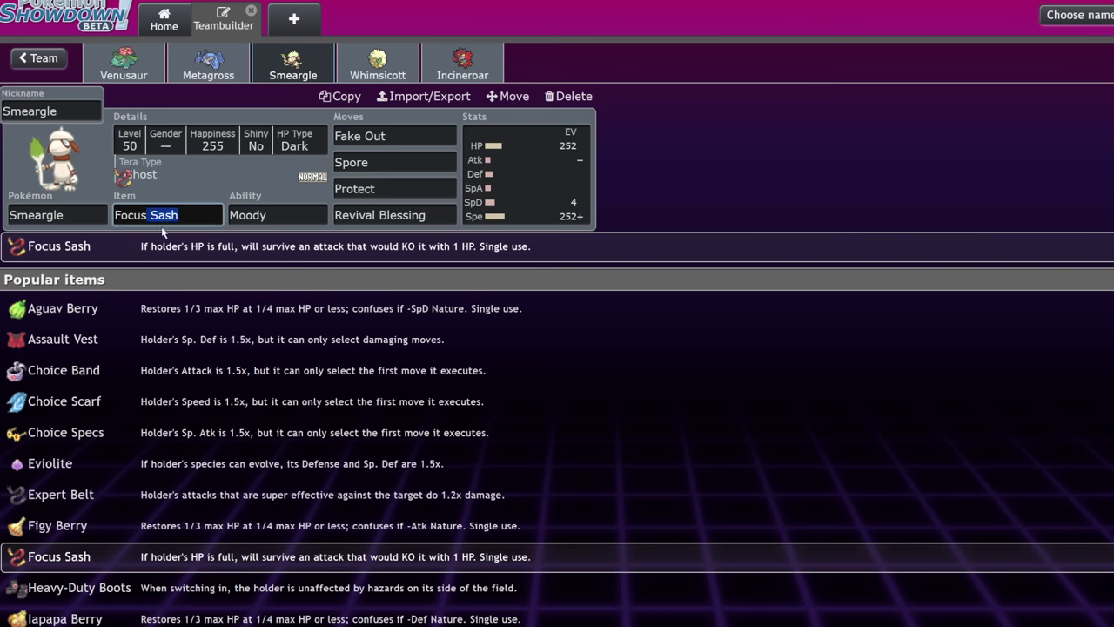
key("ctrl+a")
type("ment")
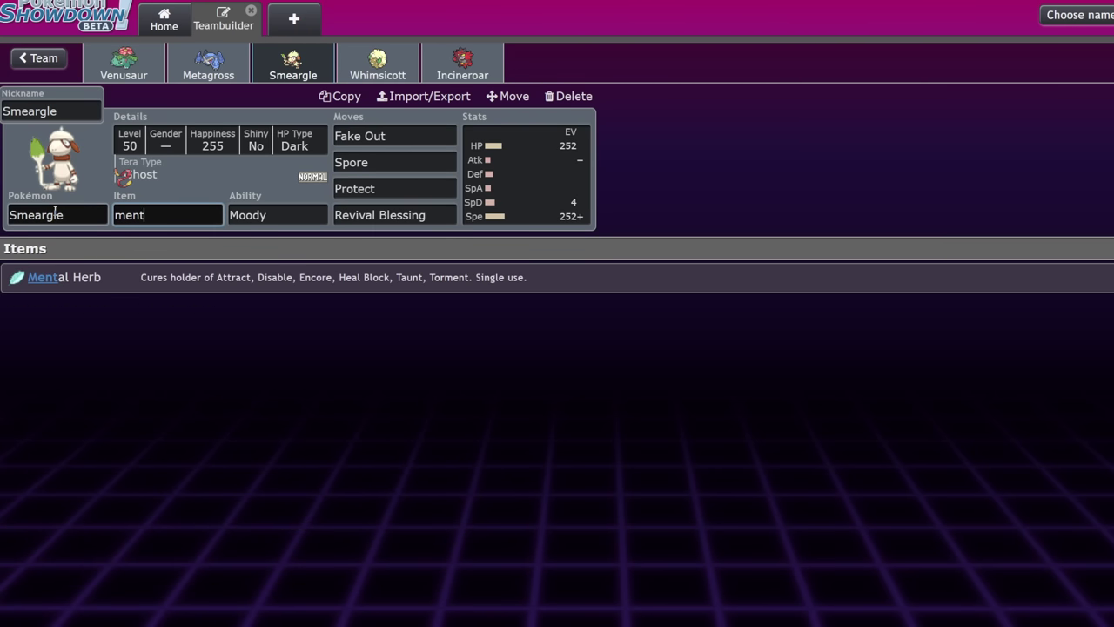
key("Tab")
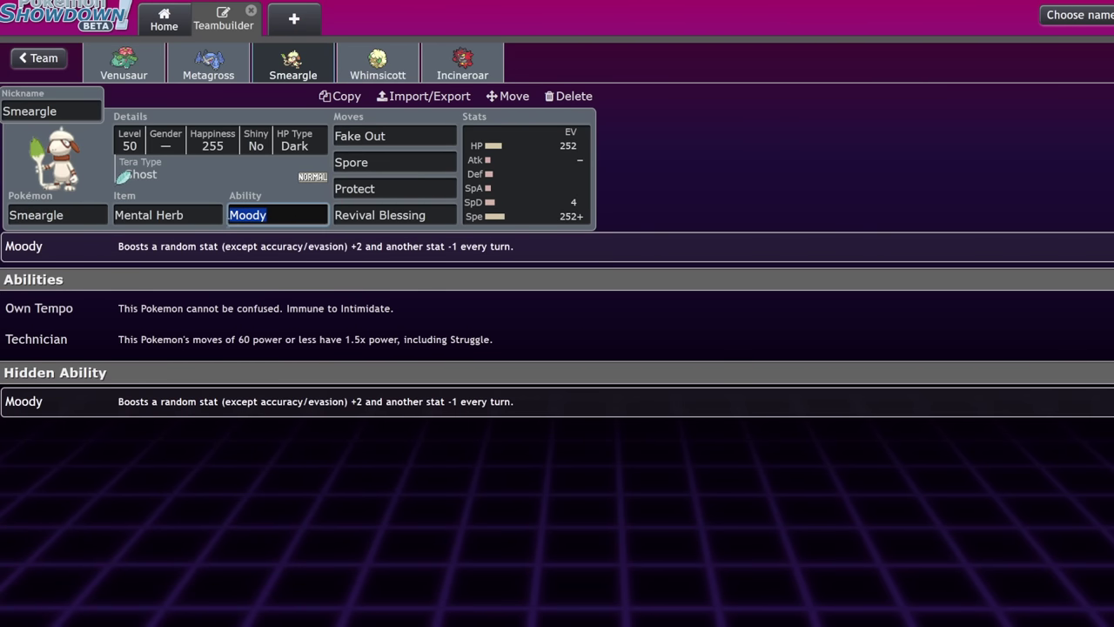
left_click(208, 220)
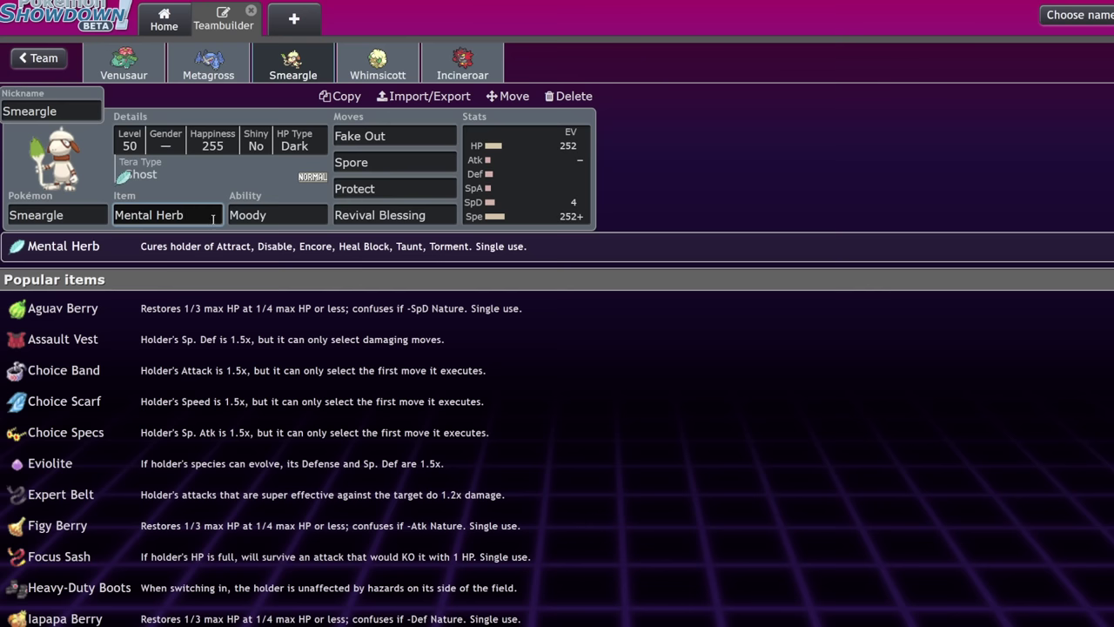
Look through Smeargle's available sketched moves and replace Revival Blessing with Salt Cure in its fourth move slot.
left_click(391, 215)
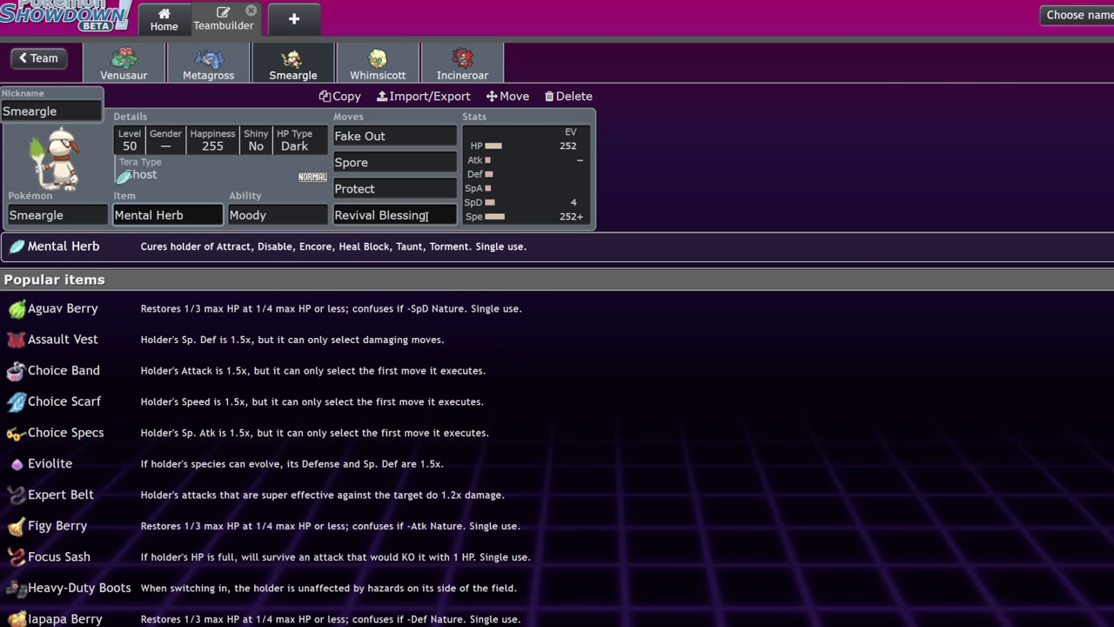
scroll(172, 596, "down", 7)
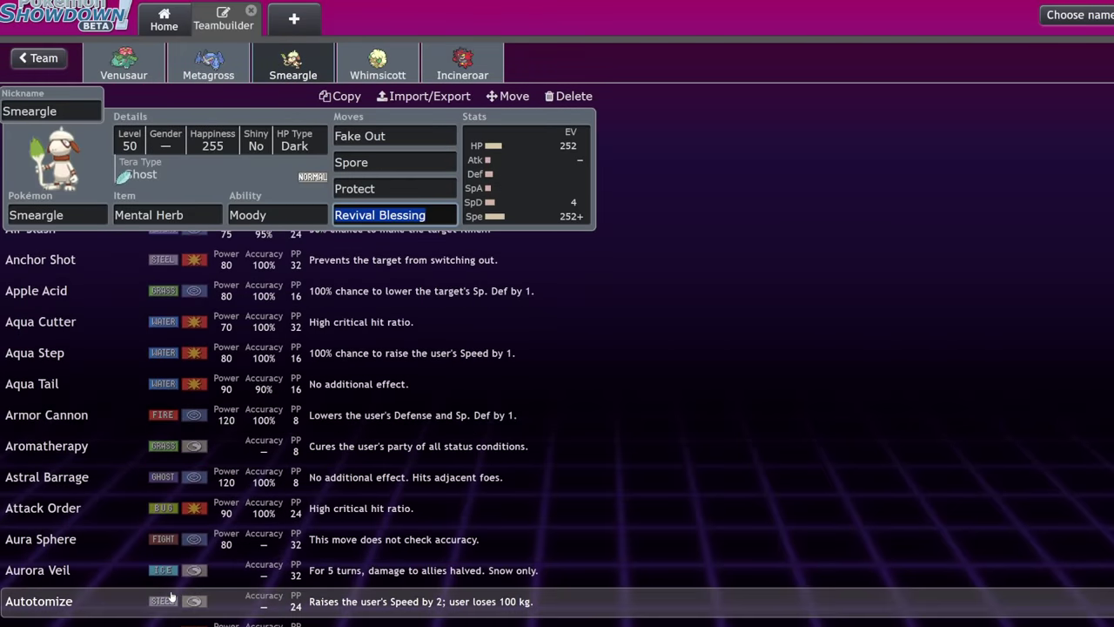
scroll(172, 596, "down", 7)
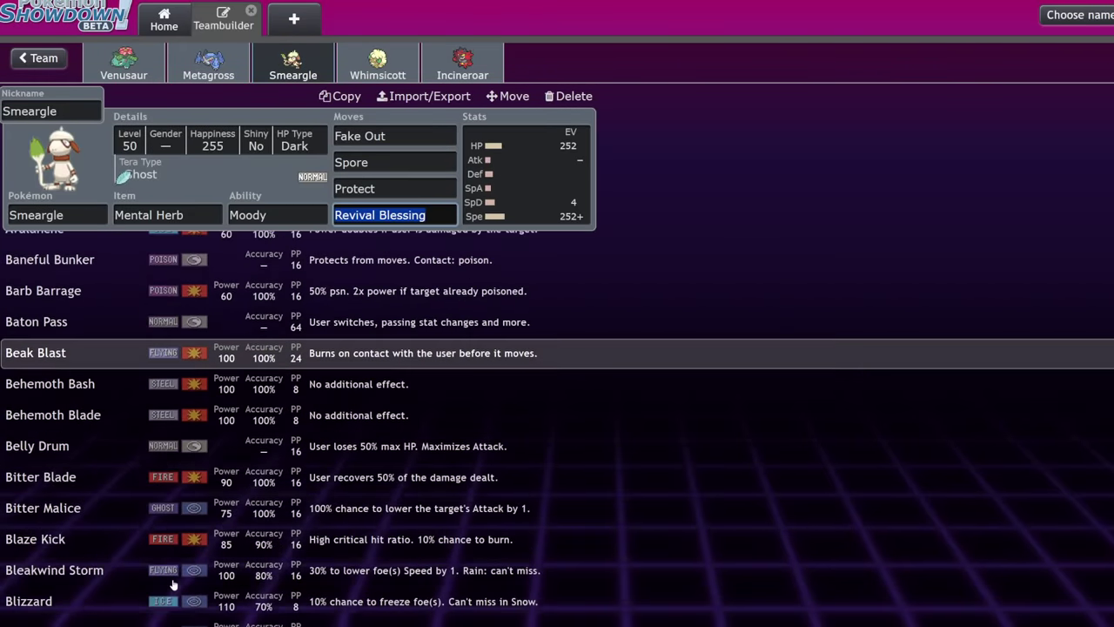
scroll(172, 583, "down", 7)
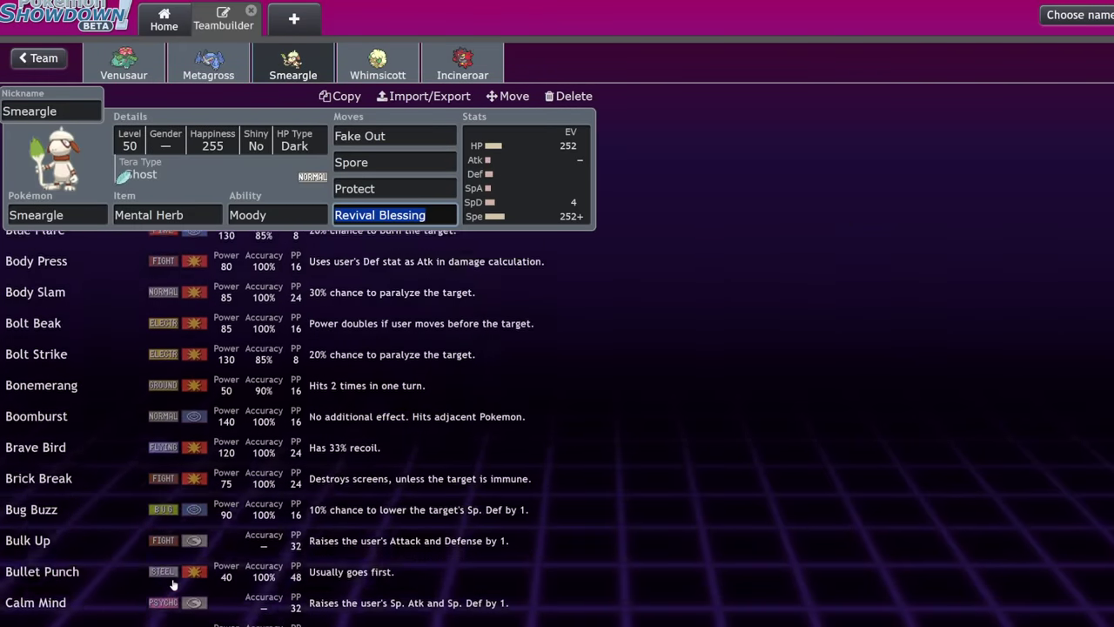
scroll(173, 585, "down", 8)
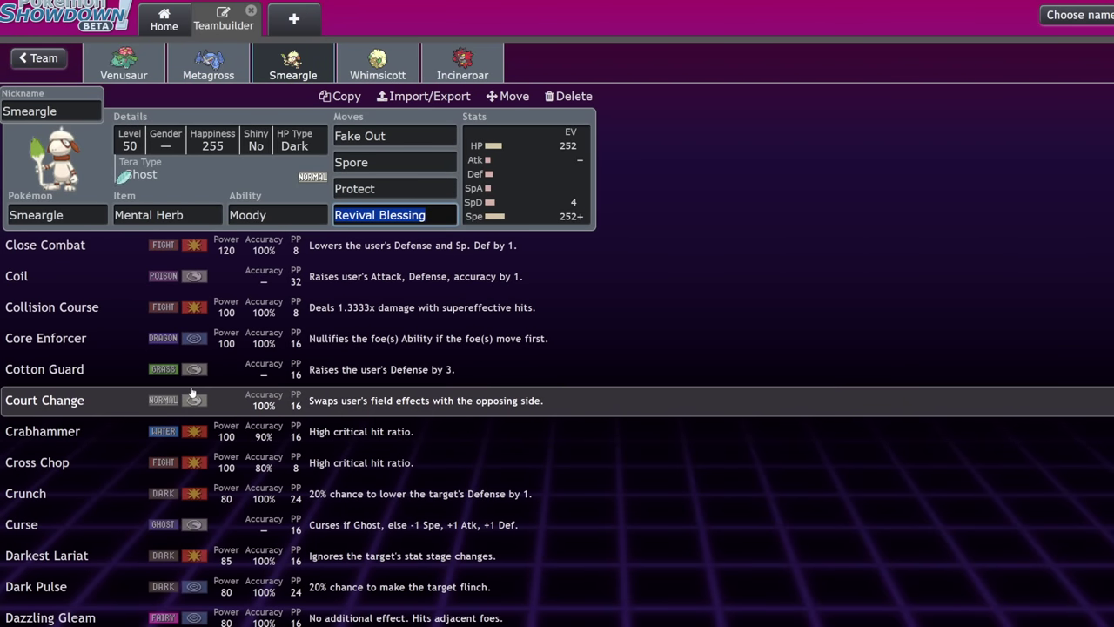
scroll(218, 462, "down", 5)
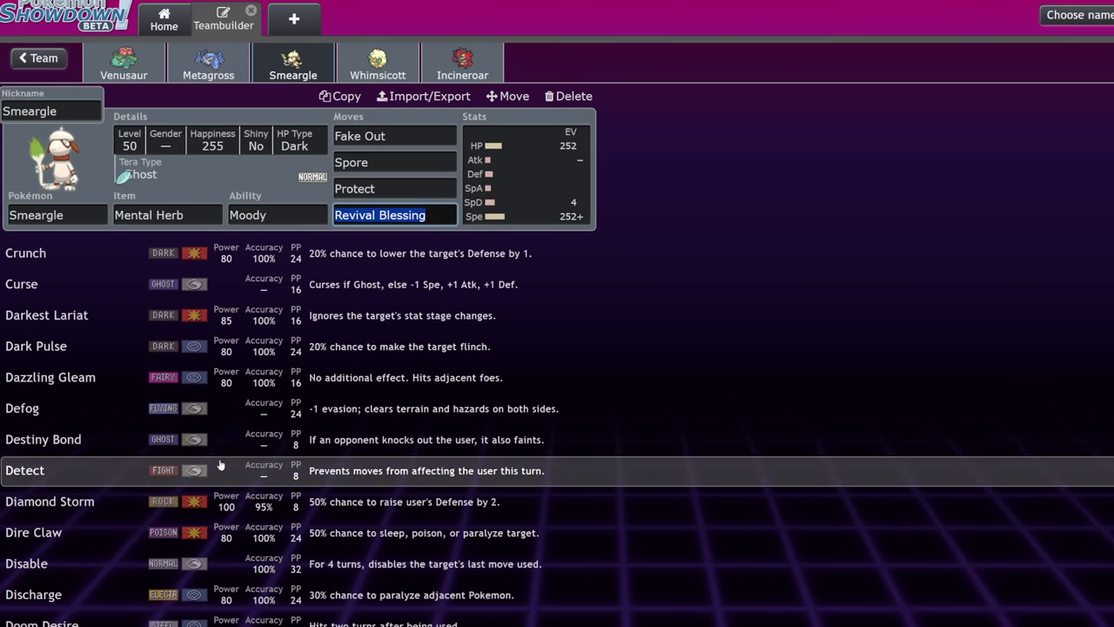
scroll(216, 440, "down", 3)
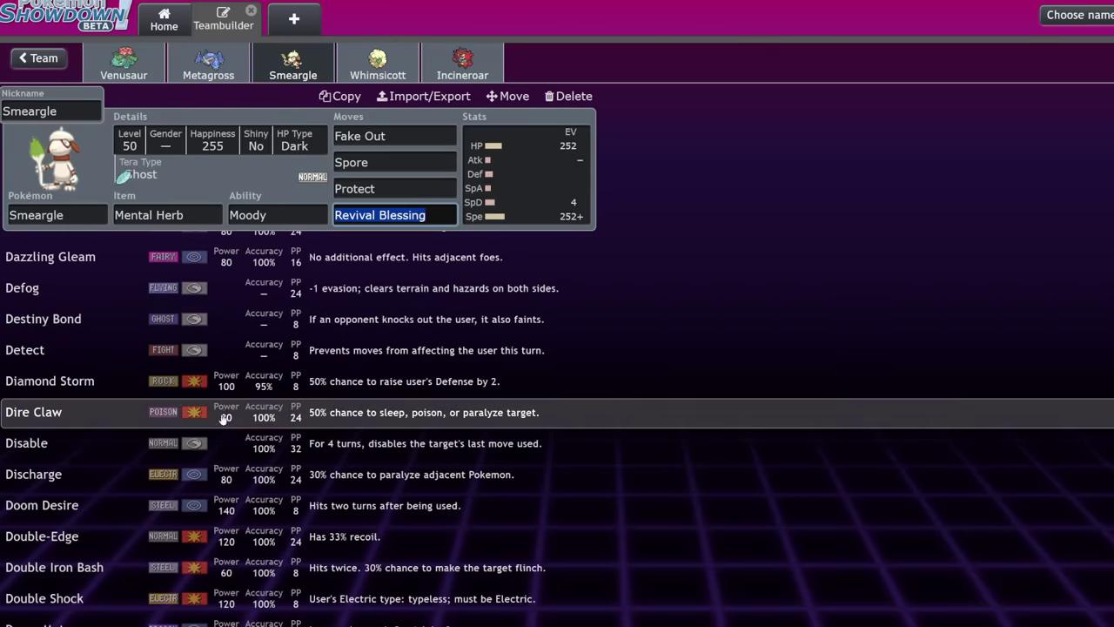
scroll(224, 415, "down", 7)
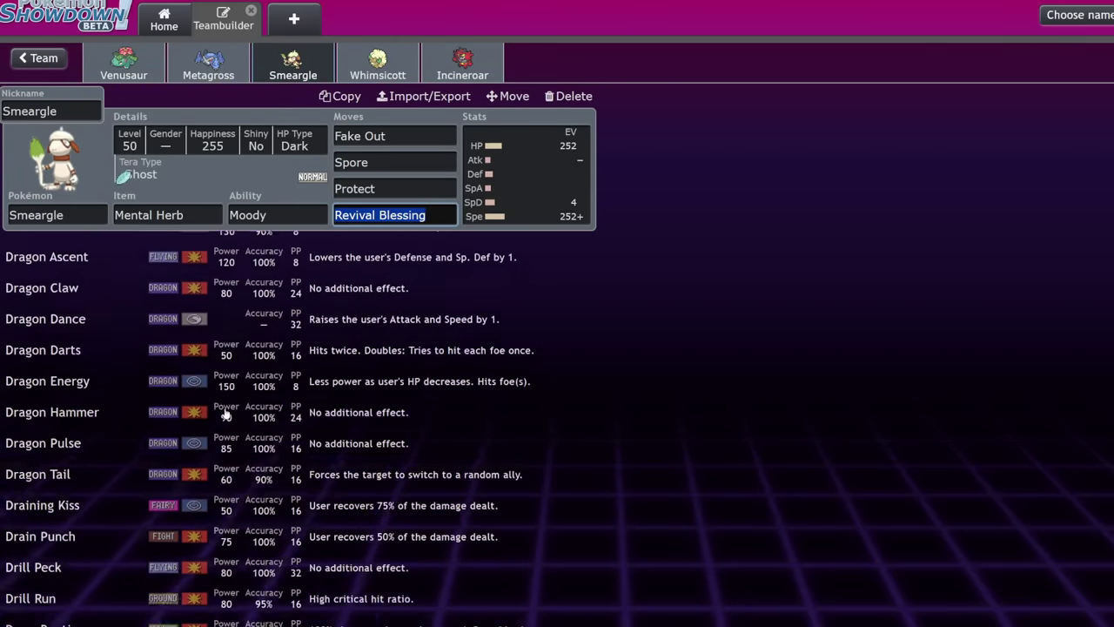
scroll(224, 416, "down", 9)
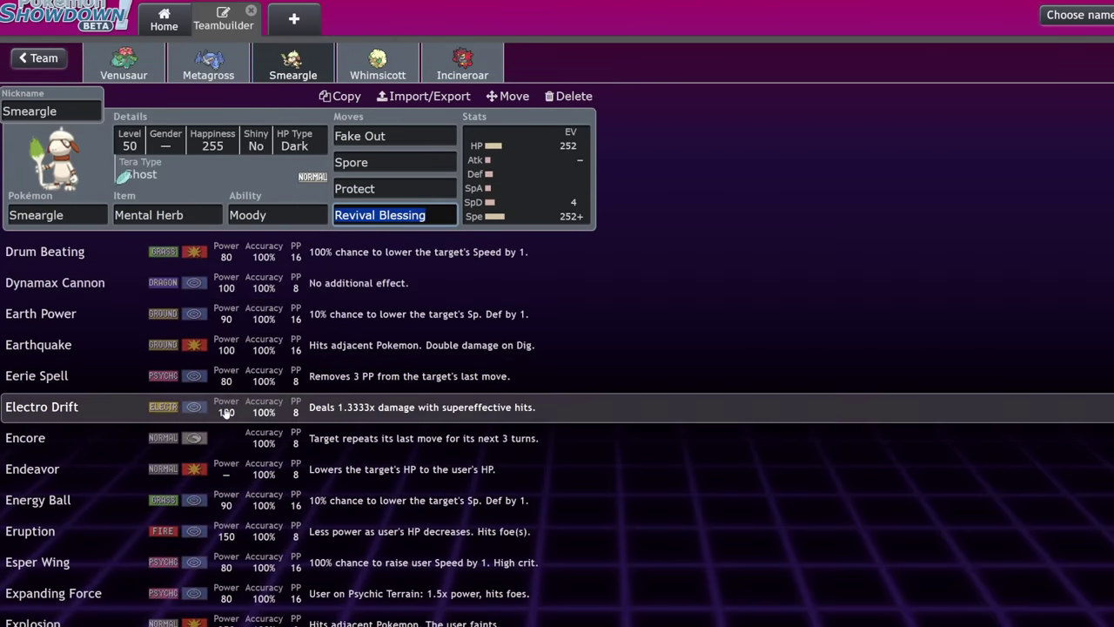
scroll(225, 416, "down", 9)
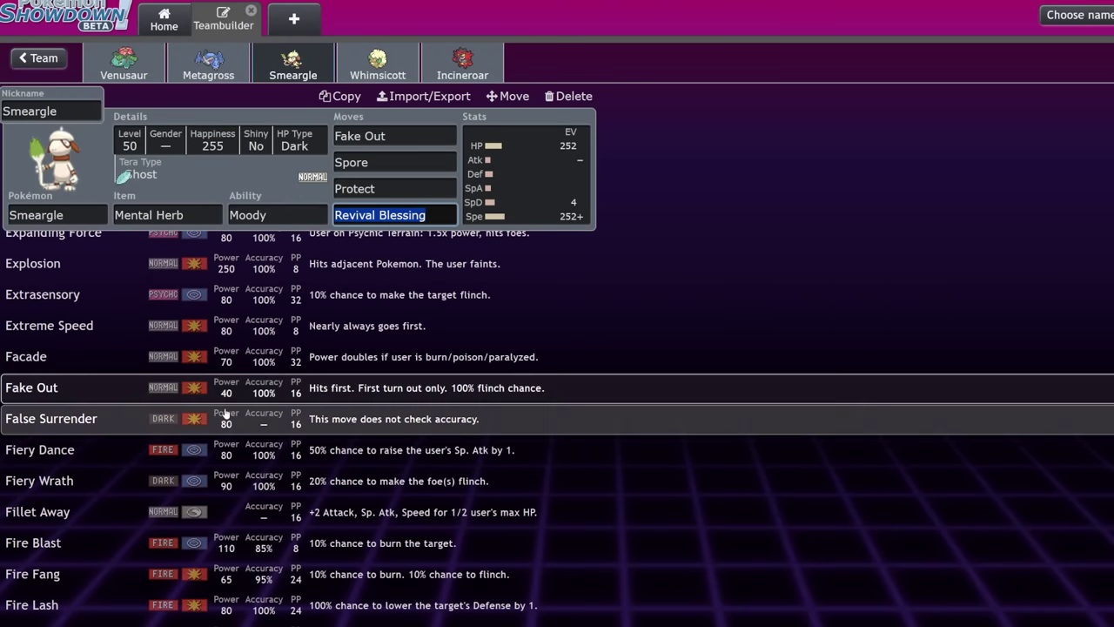
scroll(225, 415, "down", 10)
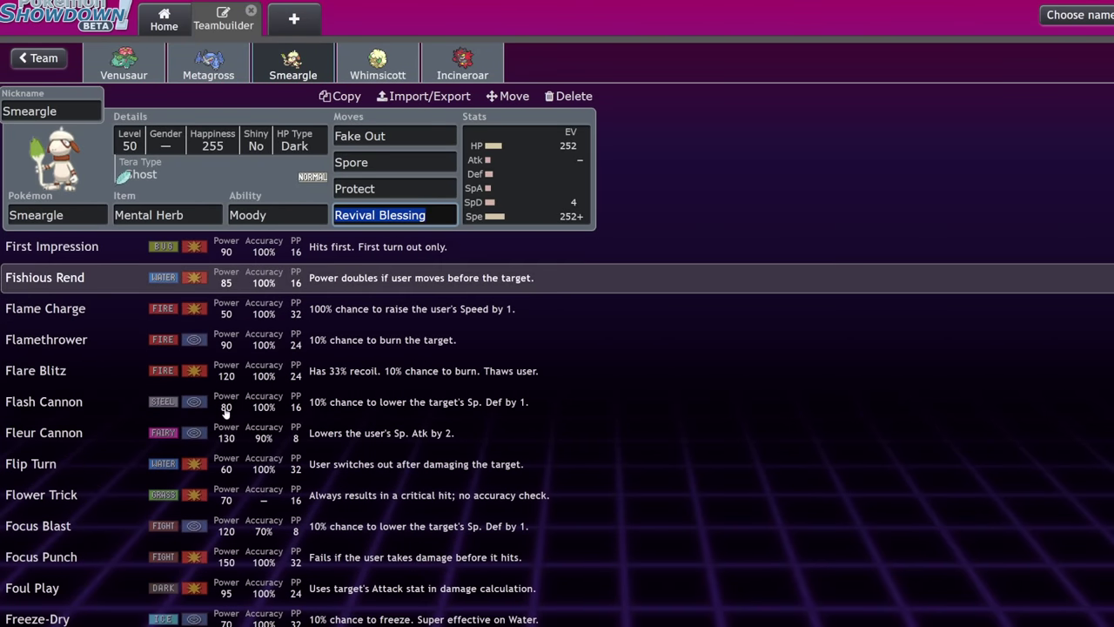
scroll(224, 415, "down", 12)
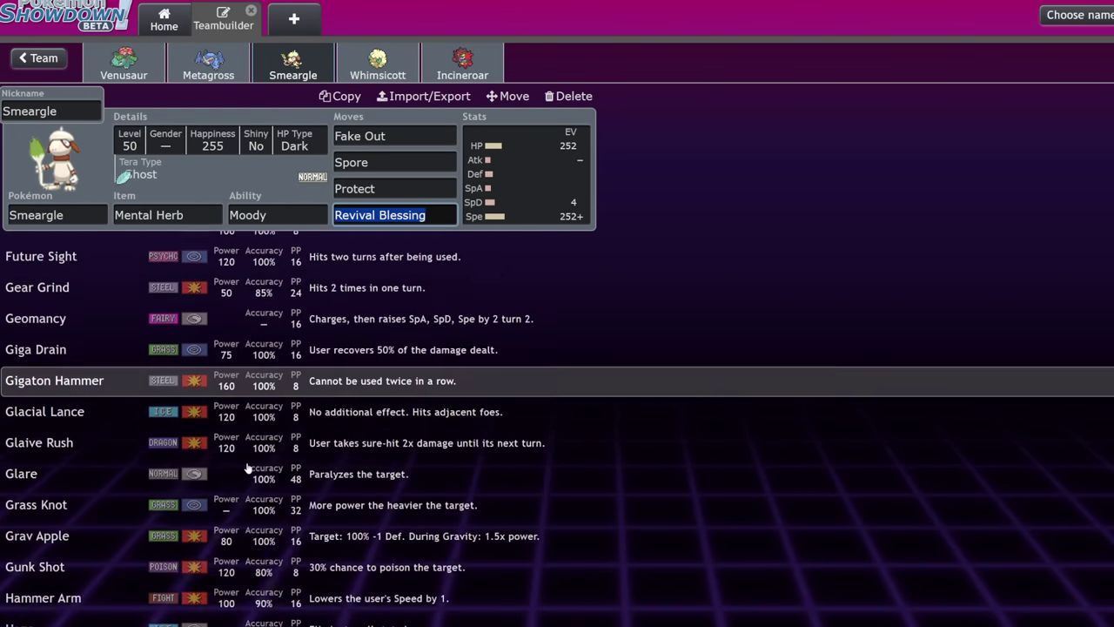
scroll(248, 469, "down", 10)
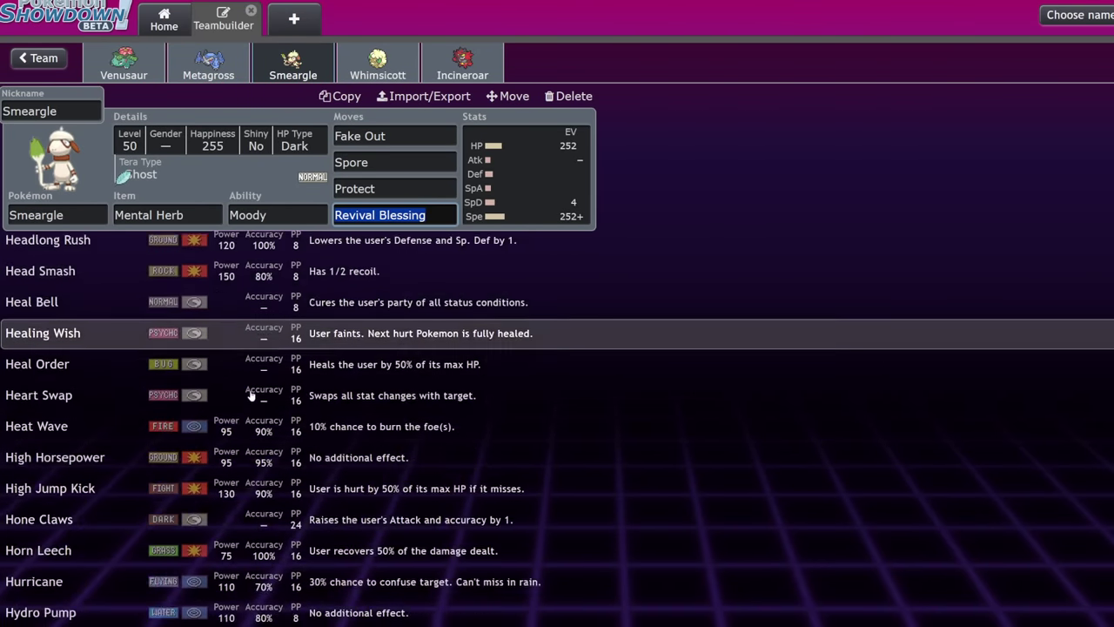
scroll(251, 396, "down", 15)
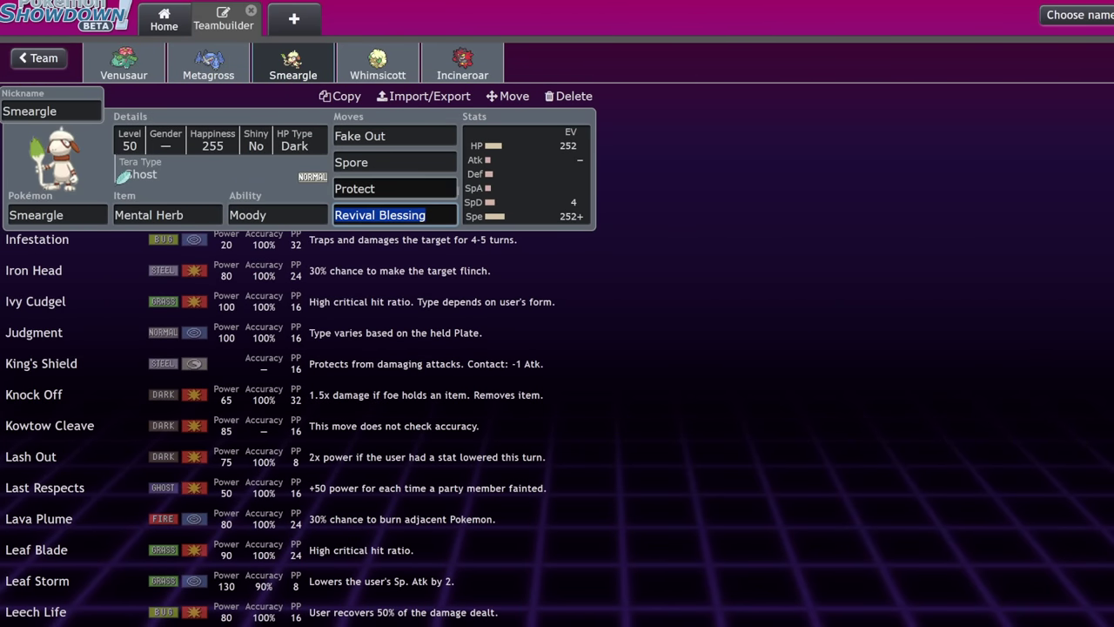
type("salt")
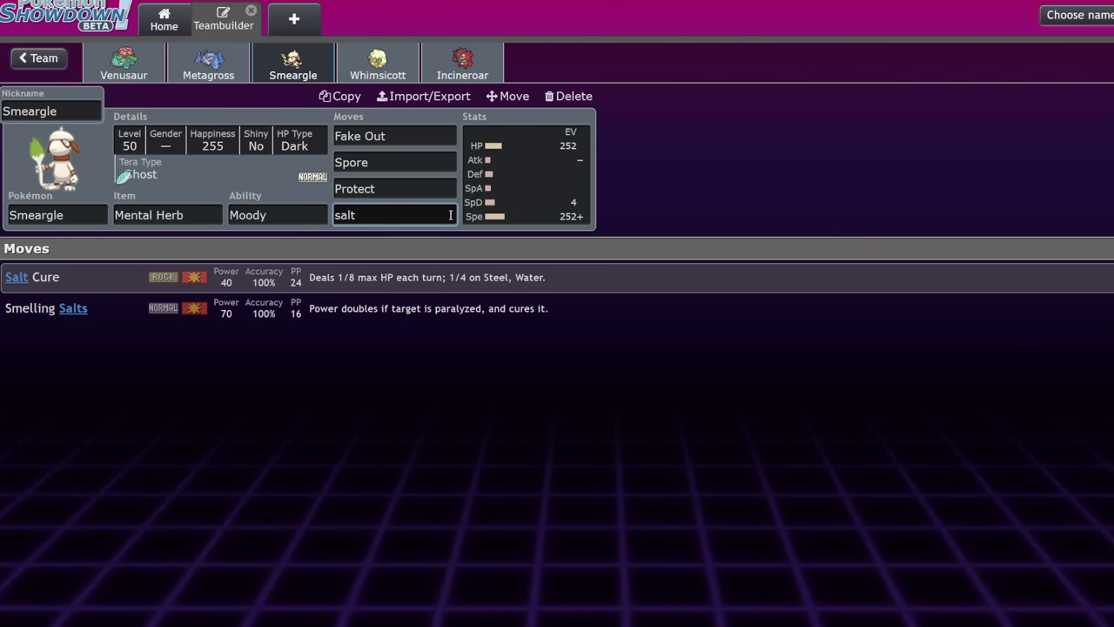
key("Return")
Open Whimsicott's set and check the descriptions of its ability options, including Prankster.
left_click(346, 63)
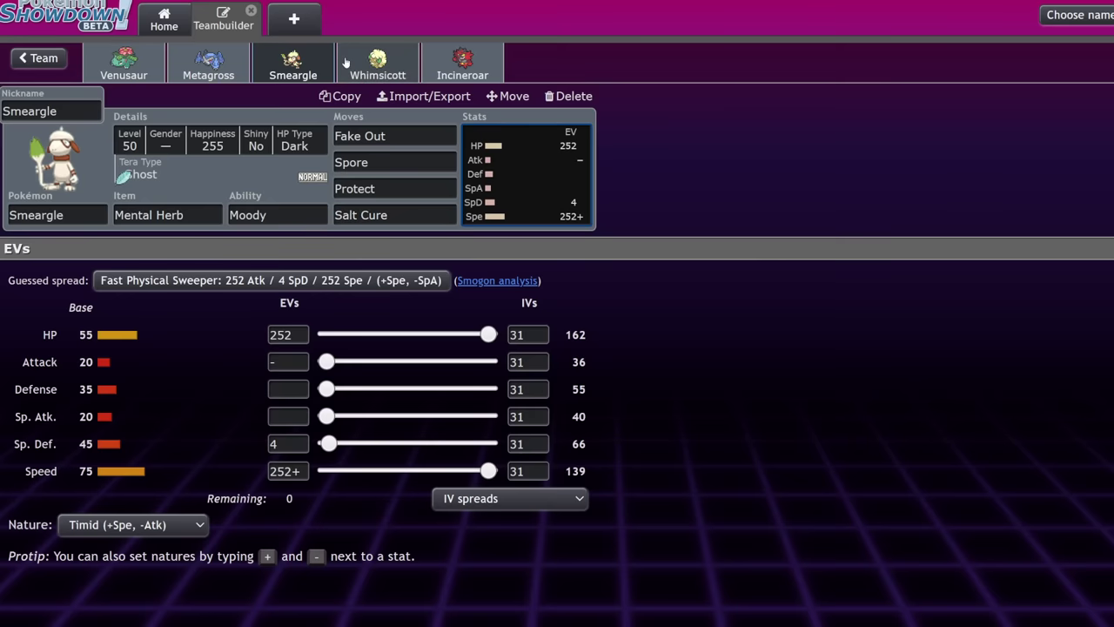
left_click(176, 210)
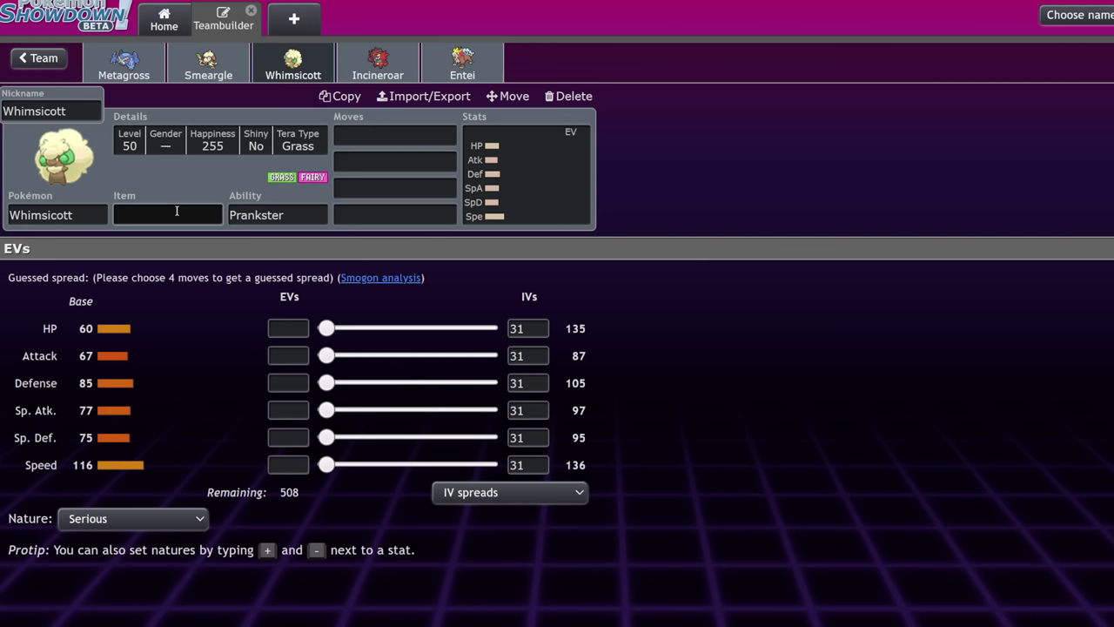
left_click(313, 207)
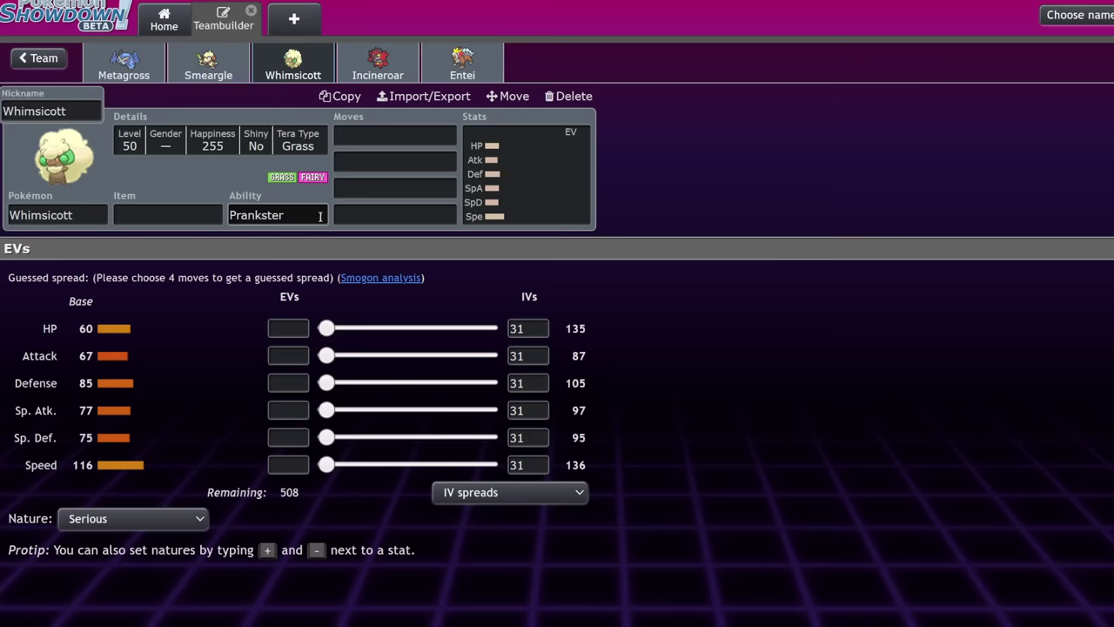
left_click(307, 211)
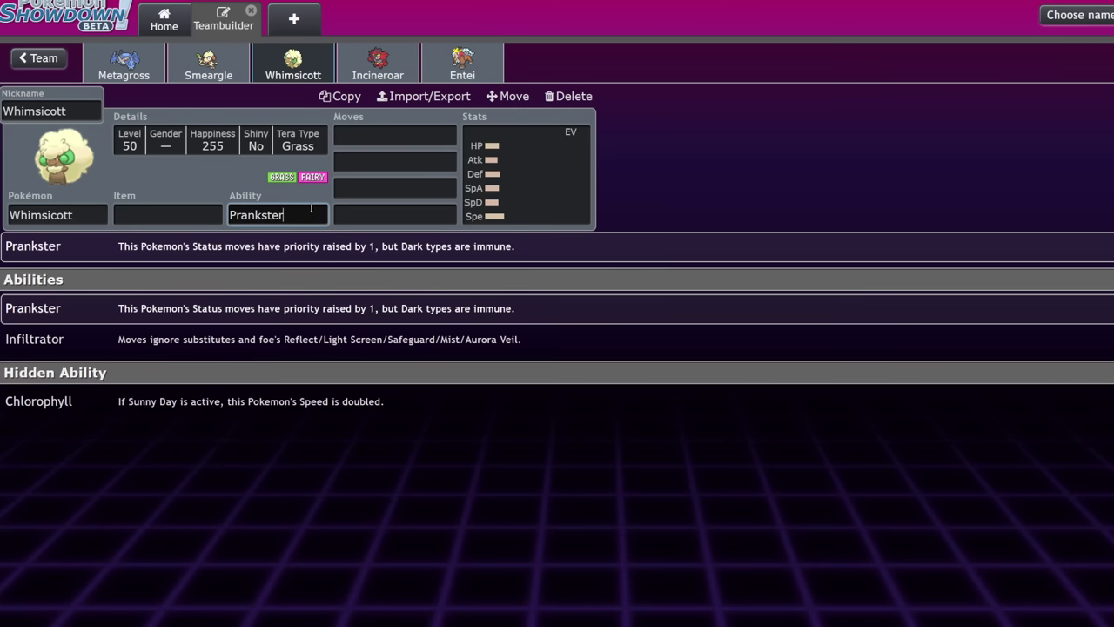
Try Wind Rider as Whimsicott's ability and restore Prankster.
double_click(307, 212)
type("wind")
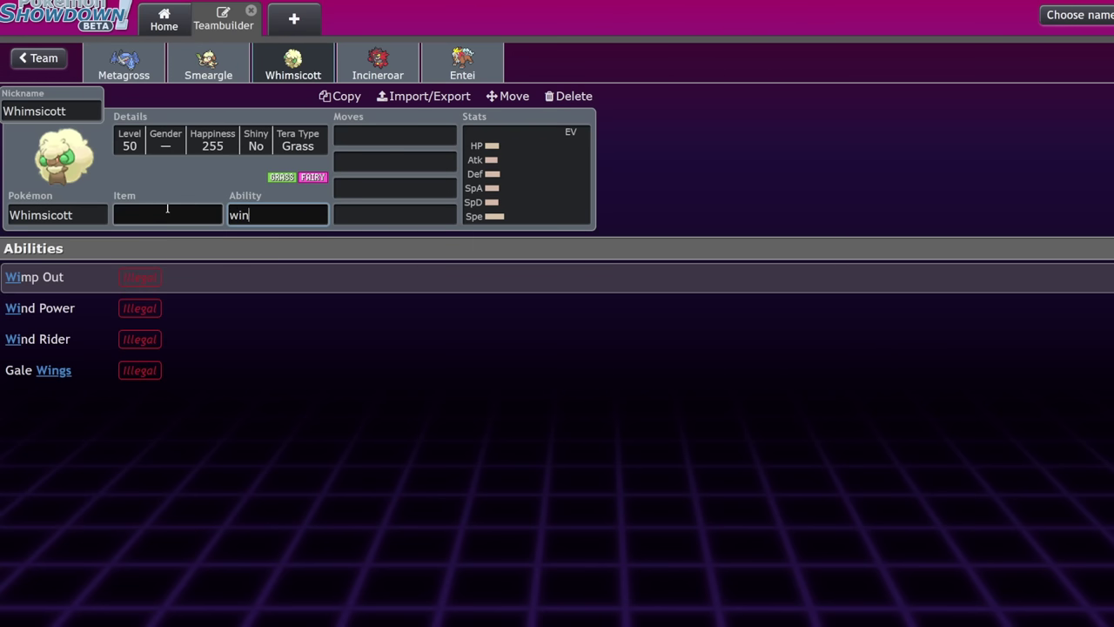
left_click(199, 315)
left_click(291, 215)
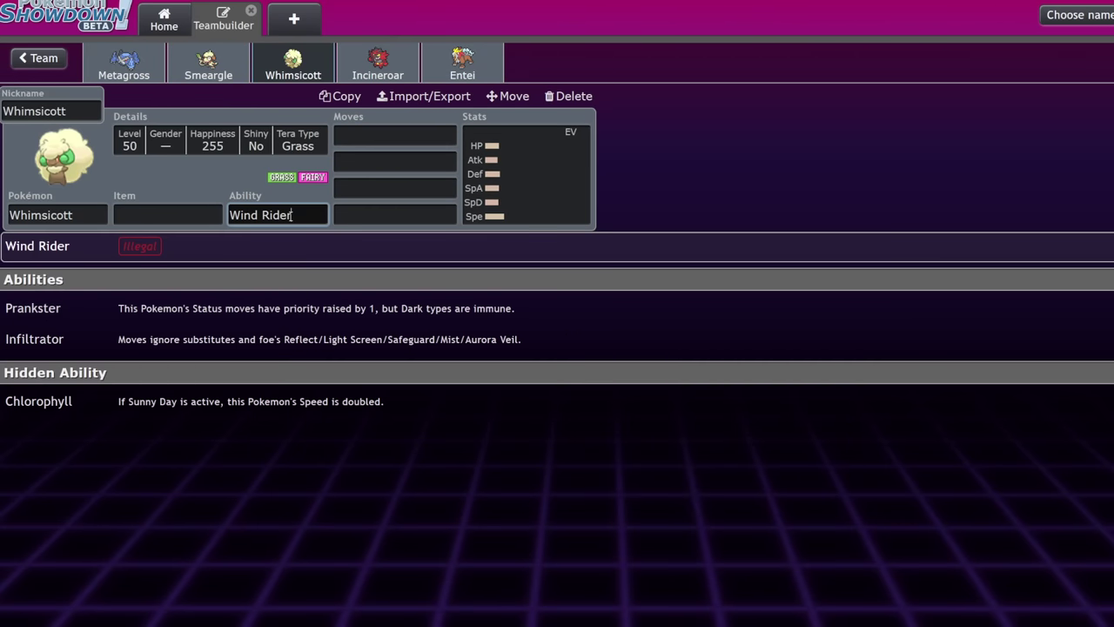
left_click(285, 217)
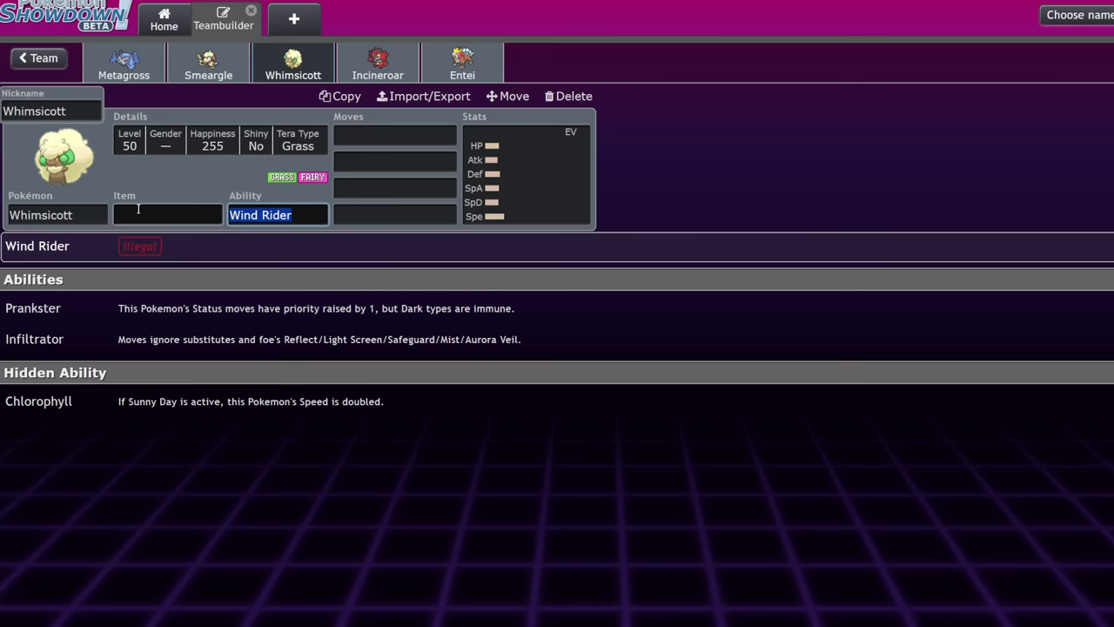
type("prank")
key("Return")
Give Whimsicott a Focus Sash as its held item.
left_click(137, 209)
type("sash")
key("Return")
key("Return")
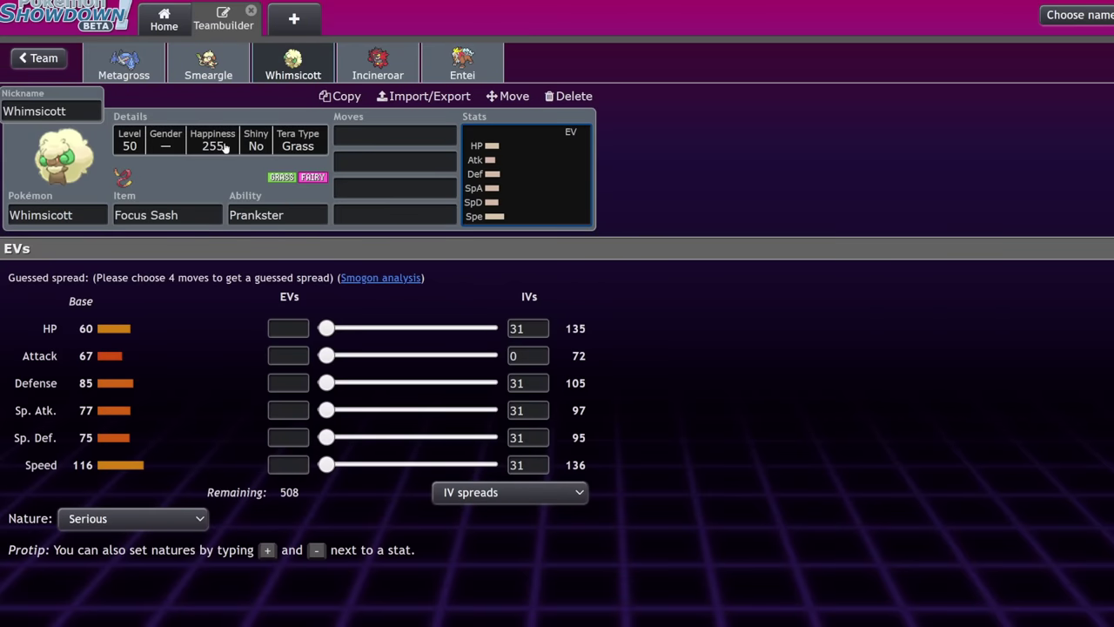
Set Whimsicott's Tera type to Ghost in its details.
left_click(224, 148)
left_click(137, 376)
key("f")
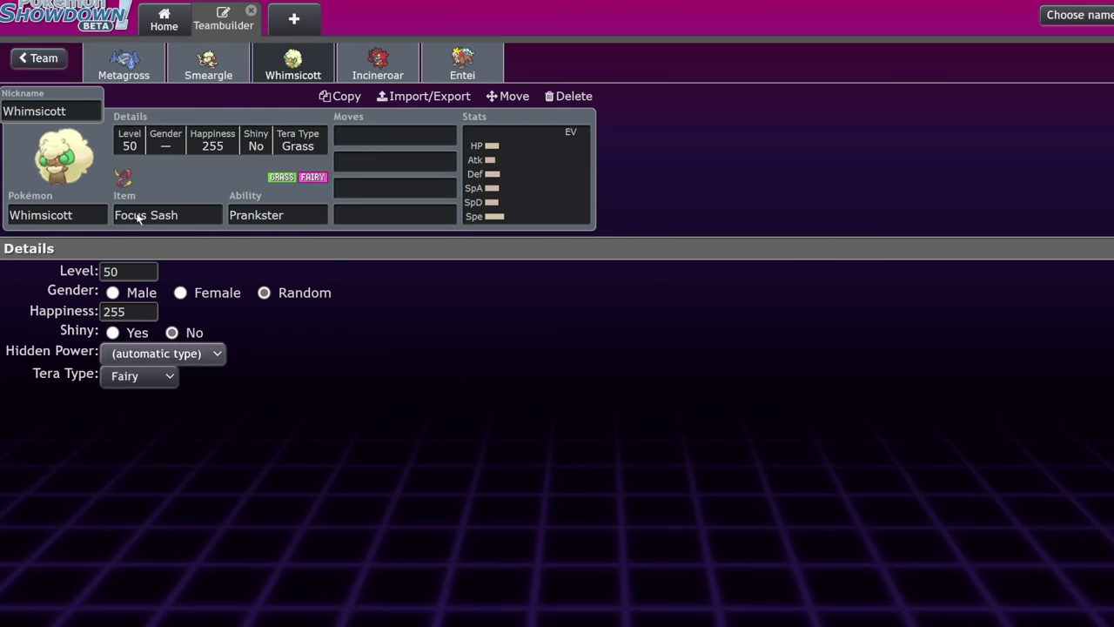
key("g")
Set Whimsicott's EVs to 252 Speed, 252 Sp. Atk. and 4 HP.
left_click(565, 174)
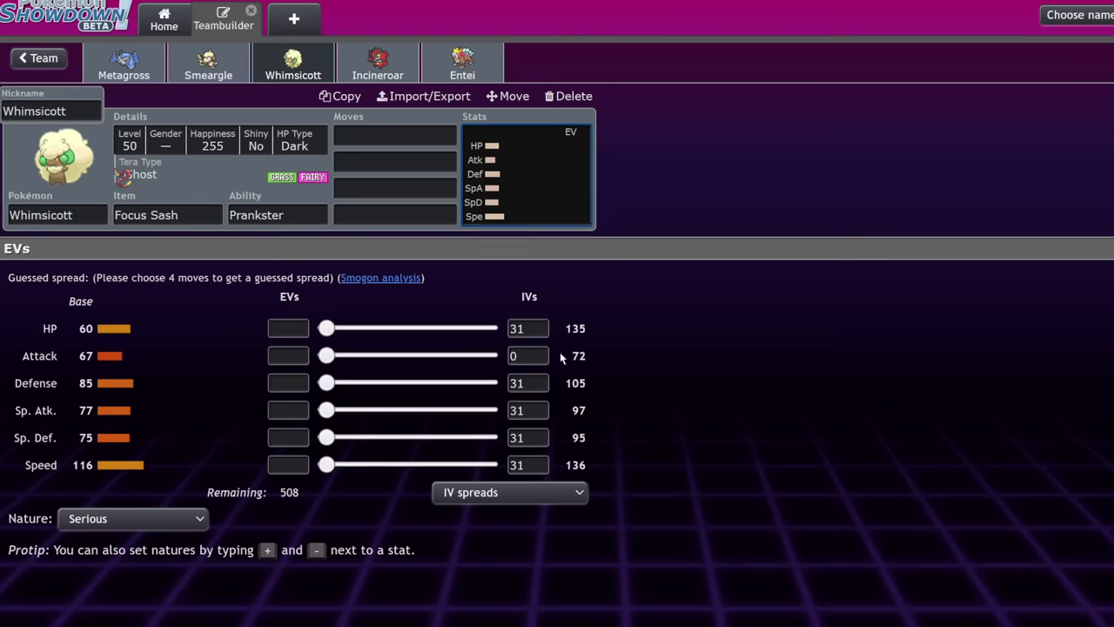
left_click_drag(322, 465, 489, 465)
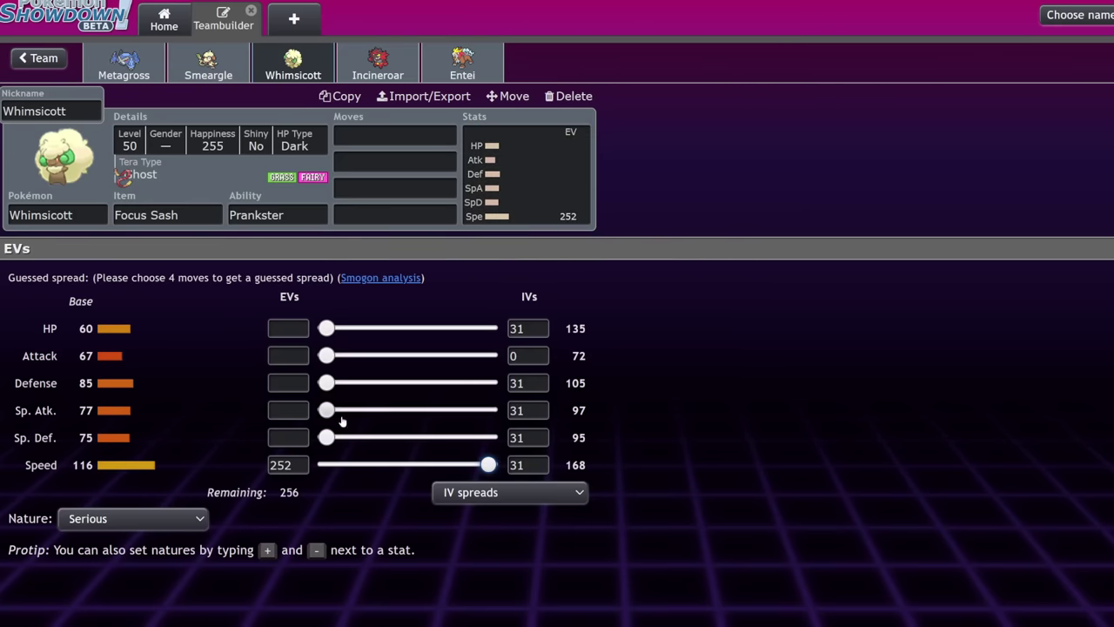
left_click_drag(340, 416, 702, 391)
left_click(329, 328)
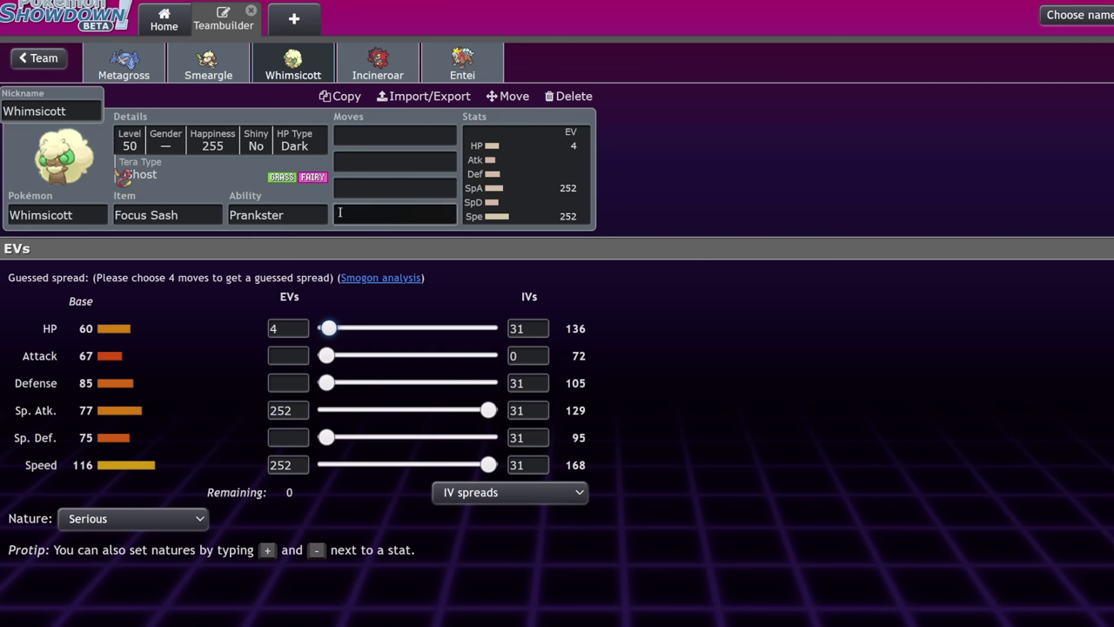
Give Whimsicott Taunt and Tailwind as its first two moves.
left_click(390, 138)
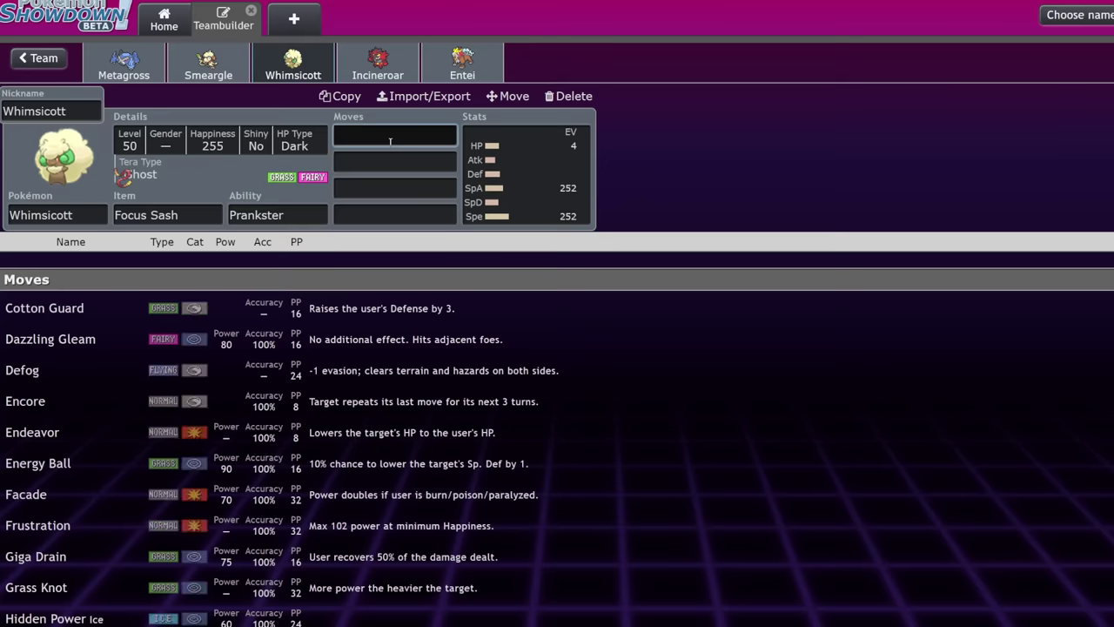
type("taunt")
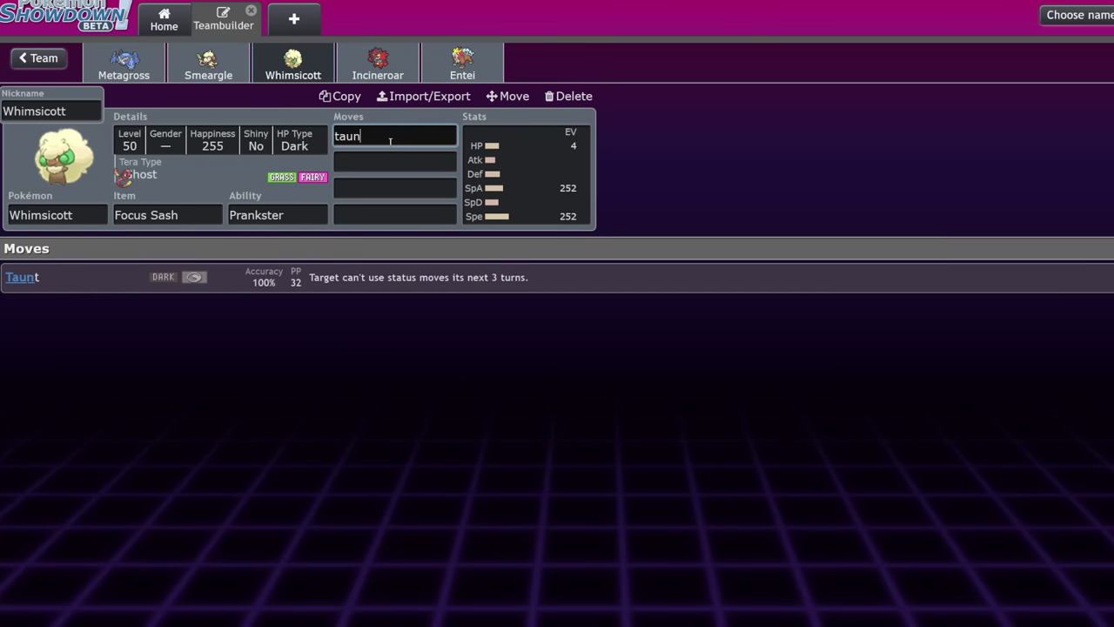
key("Return")
type("tail")
key("Return")
type("fake")
key("BackSpace")
key("BackSpace")
key("BackSpace")
key("BackSpace")
type("en")
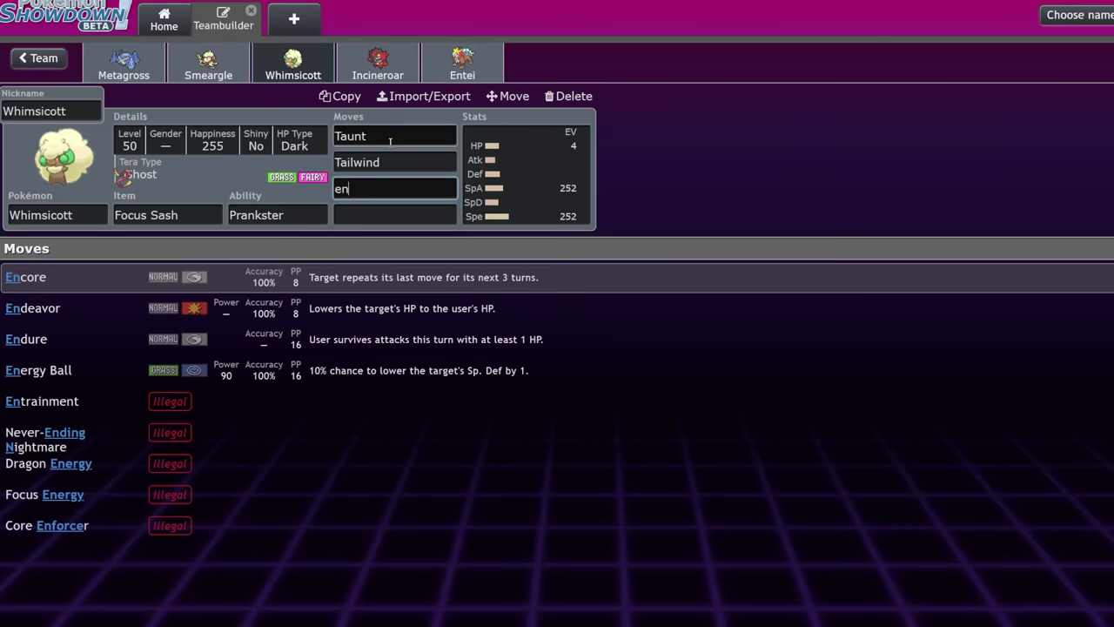
key("BackSpace")
key("BackSpace")
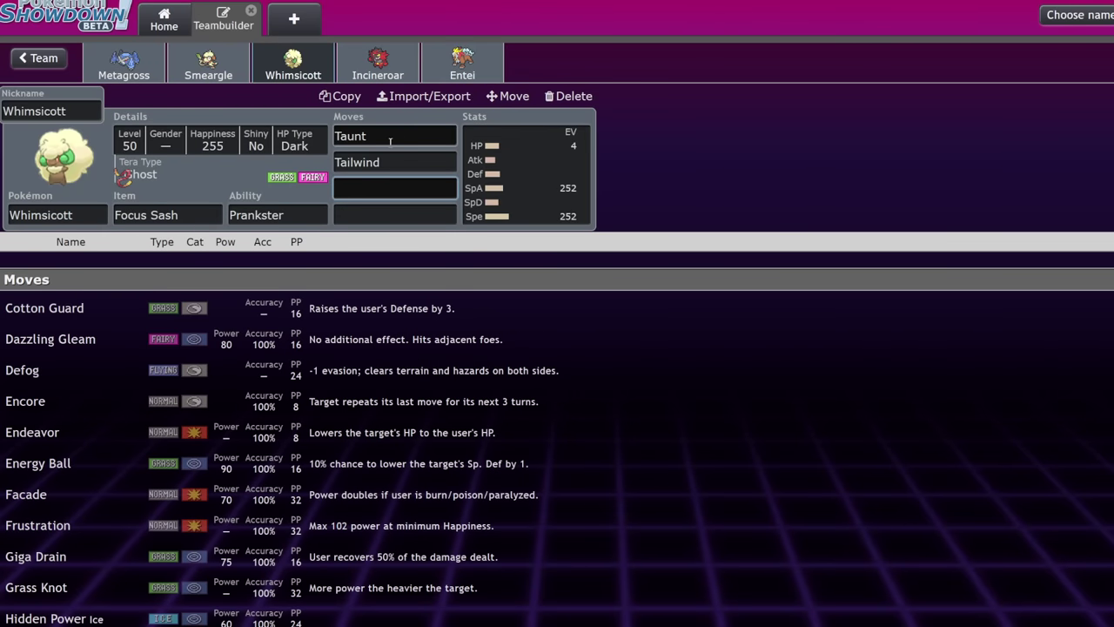
Browse Whimsicott's available moves and choose Helping Hand as its third move.
scroll(460, 451, "down", 6)
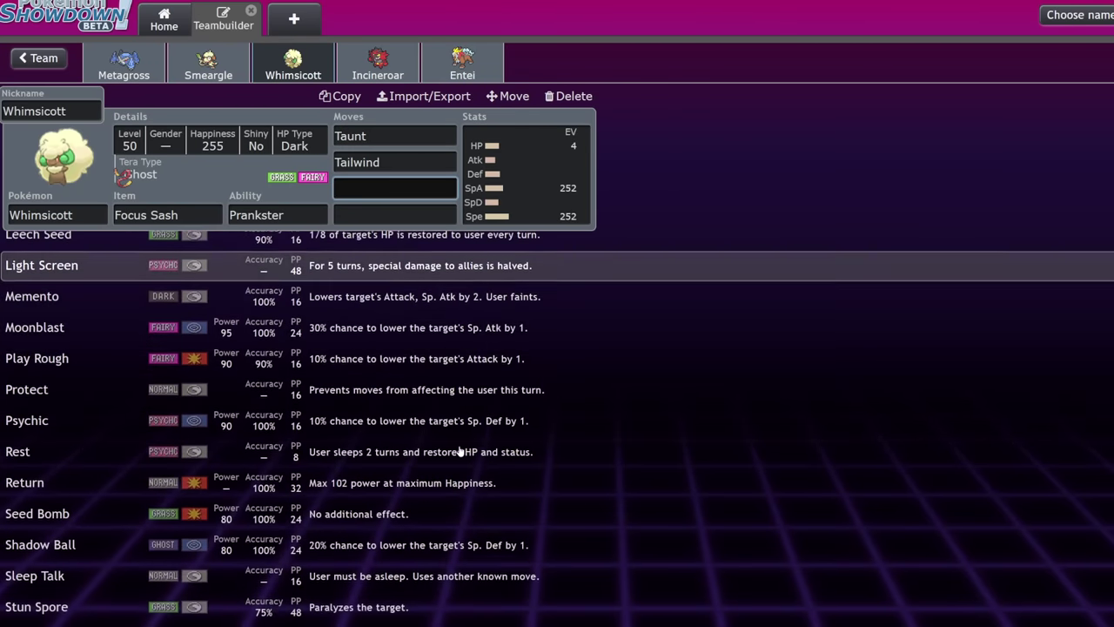
scroll(459, 451, "down", 4)
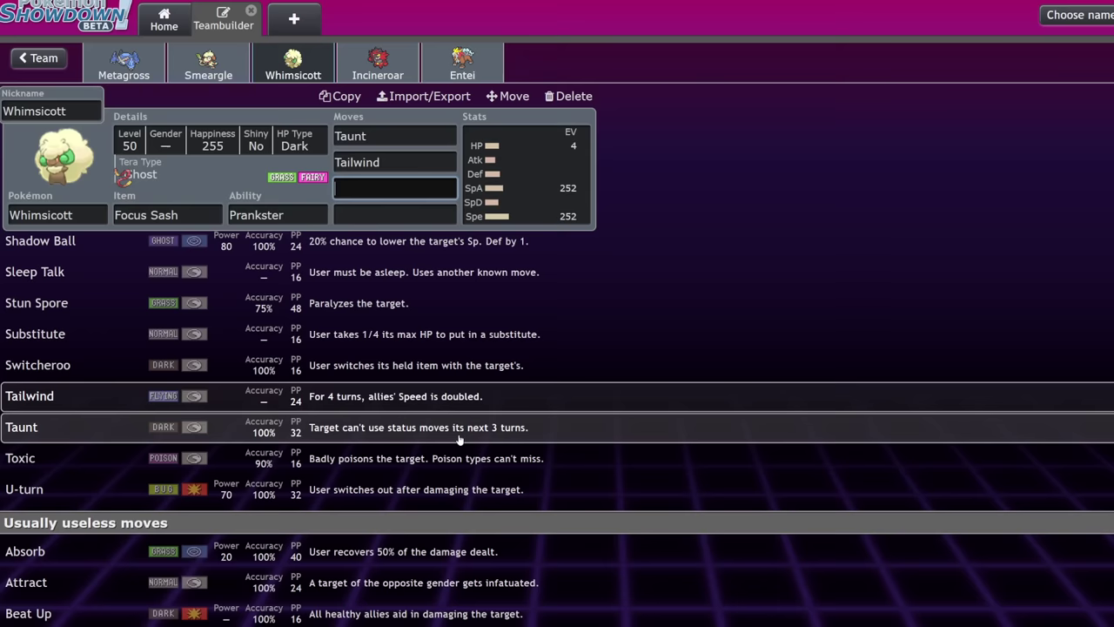
left_click(520, 173)
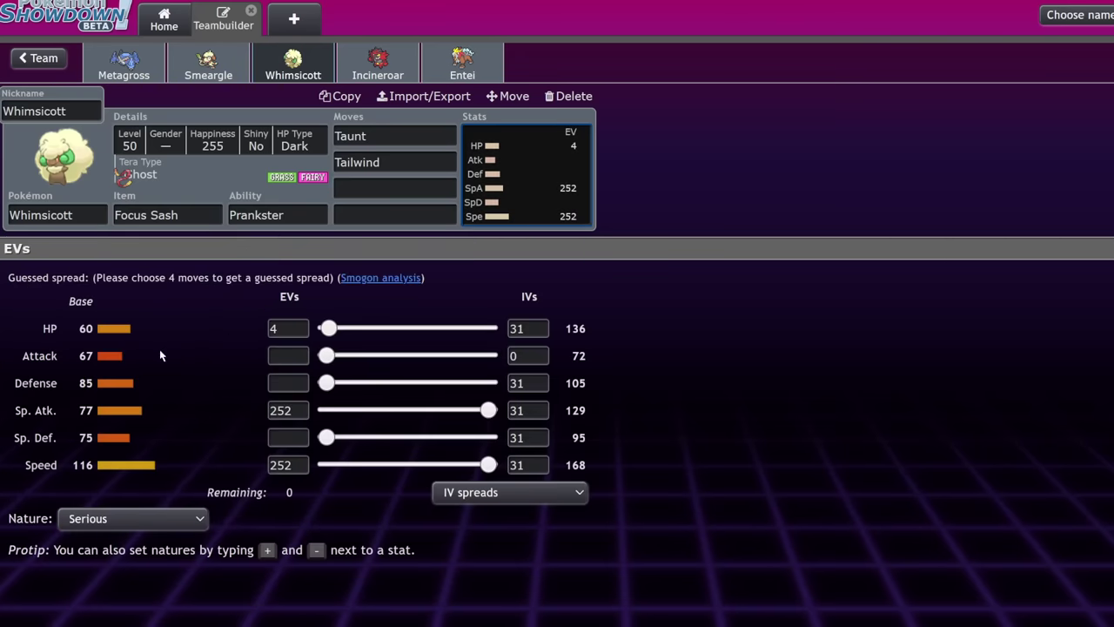
left_click(371, 187)
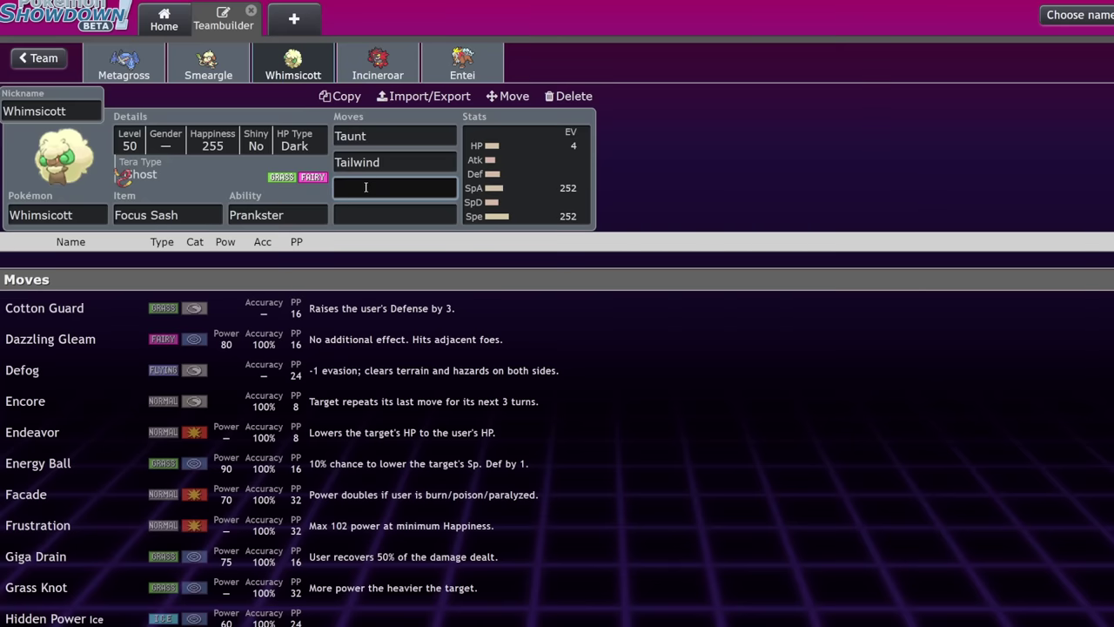
scroll(372, 262, "down", 3)
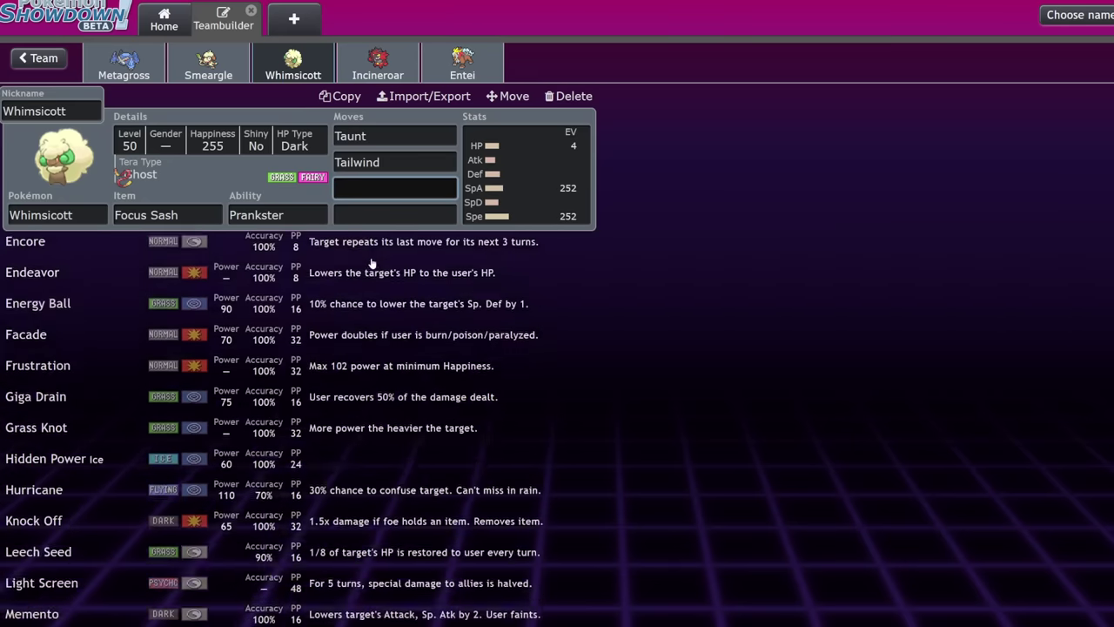
scroll(372, 262, "down", 10)
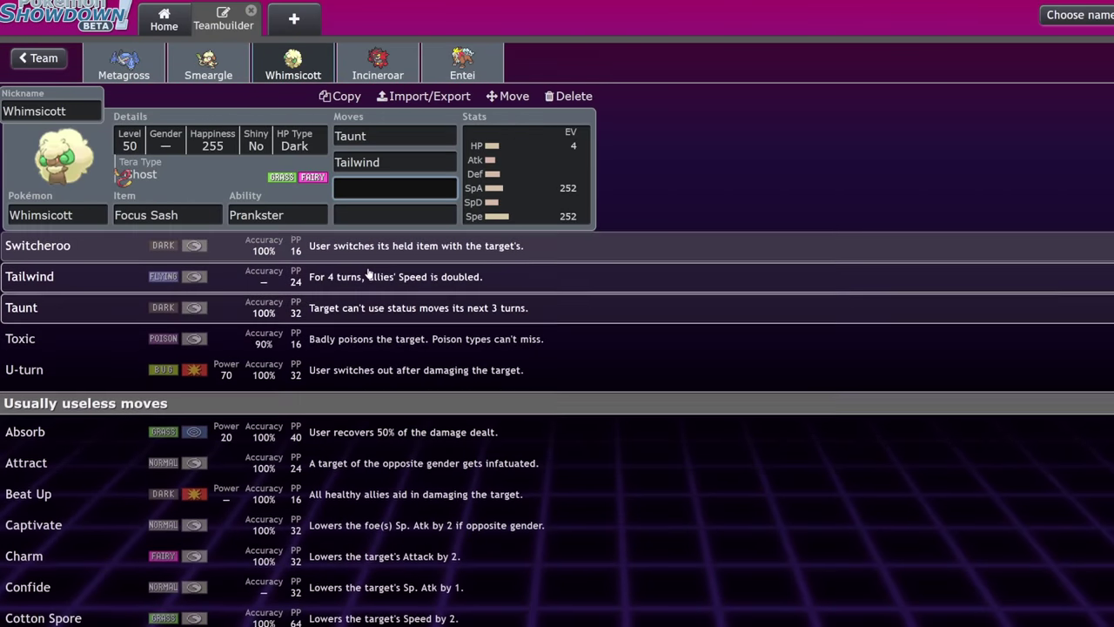
scroll(368, 275, "down", 7)
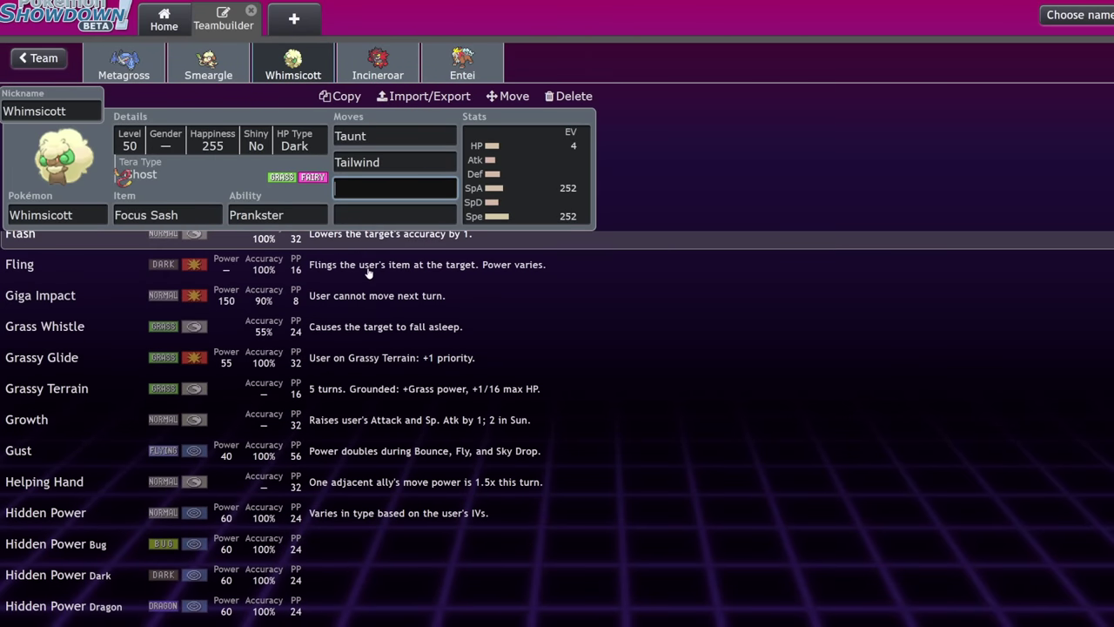
scroll(369, 272, "down", 2)
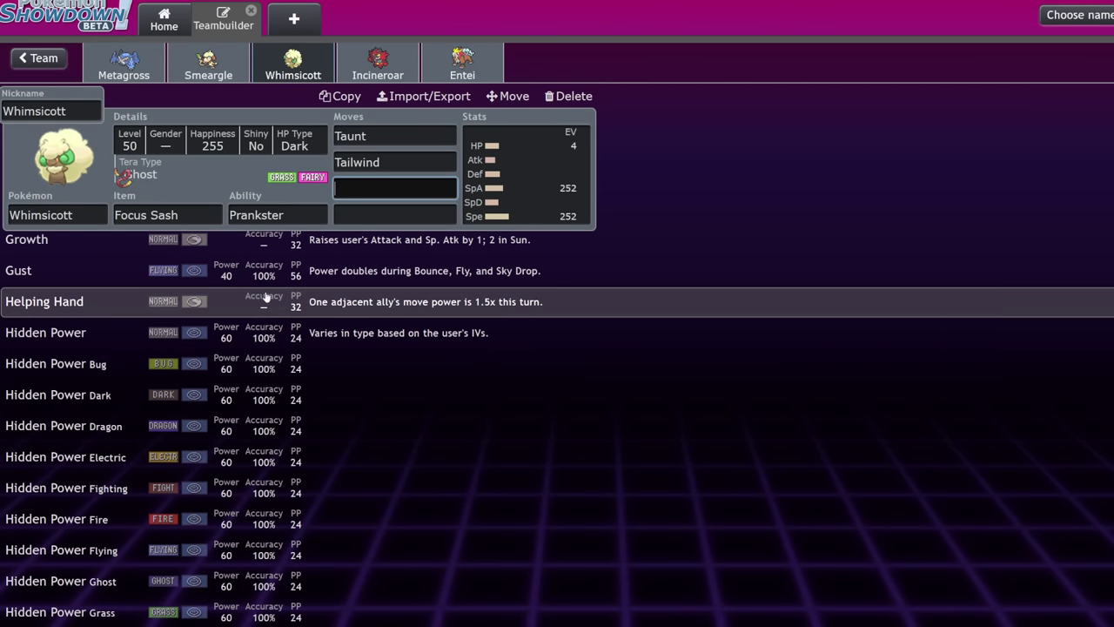
left_click(217, 313)
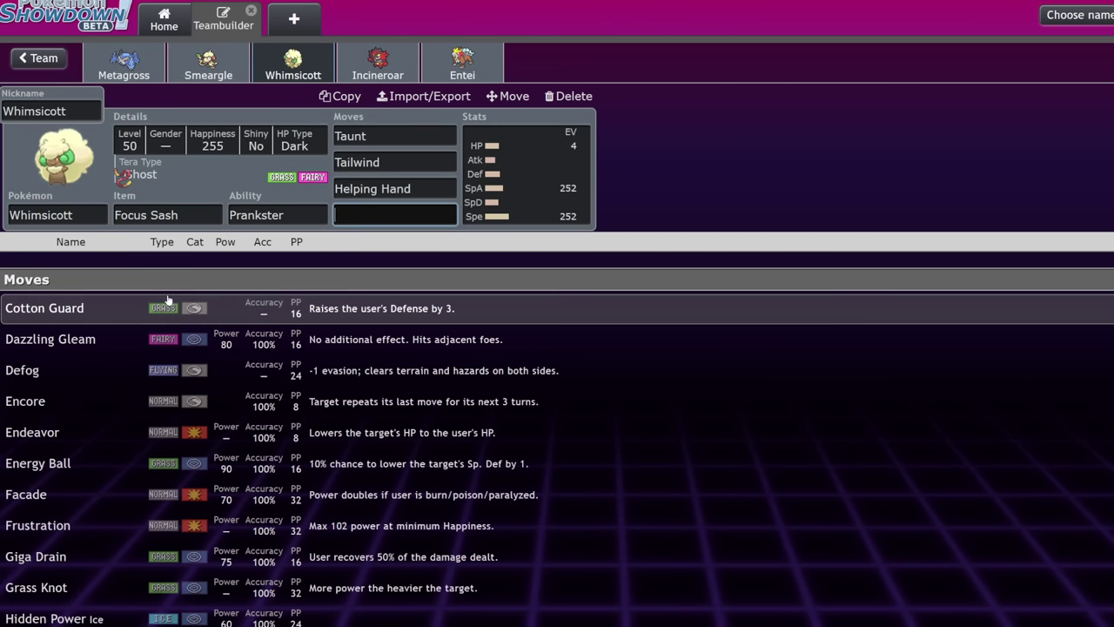
type("moo")
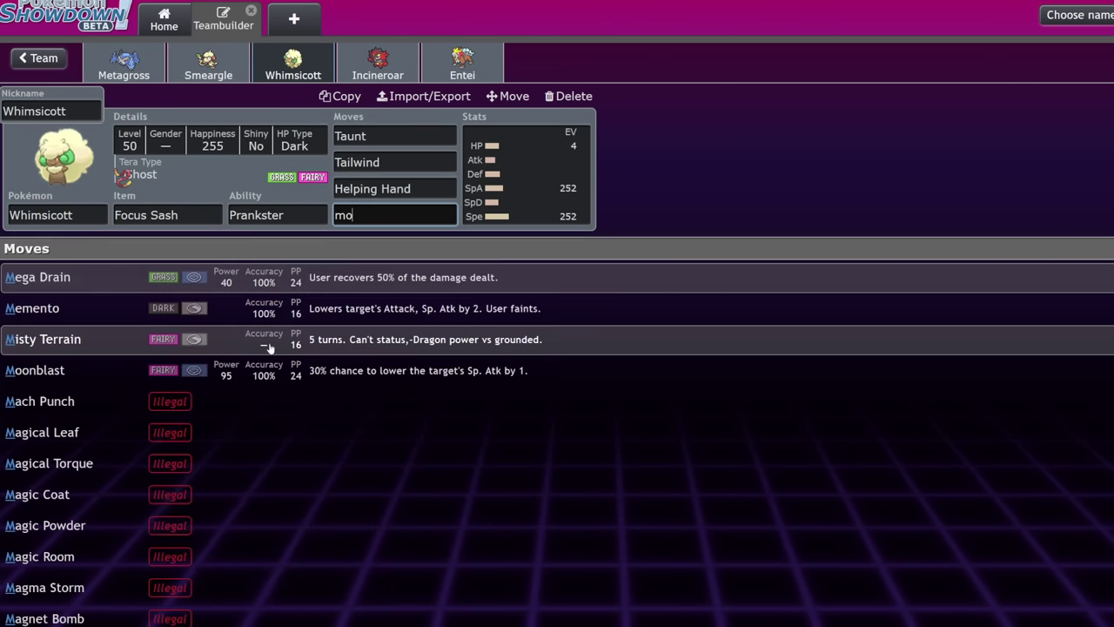
key("BackSpace")
key("BackSpace")
key("BackSpace")
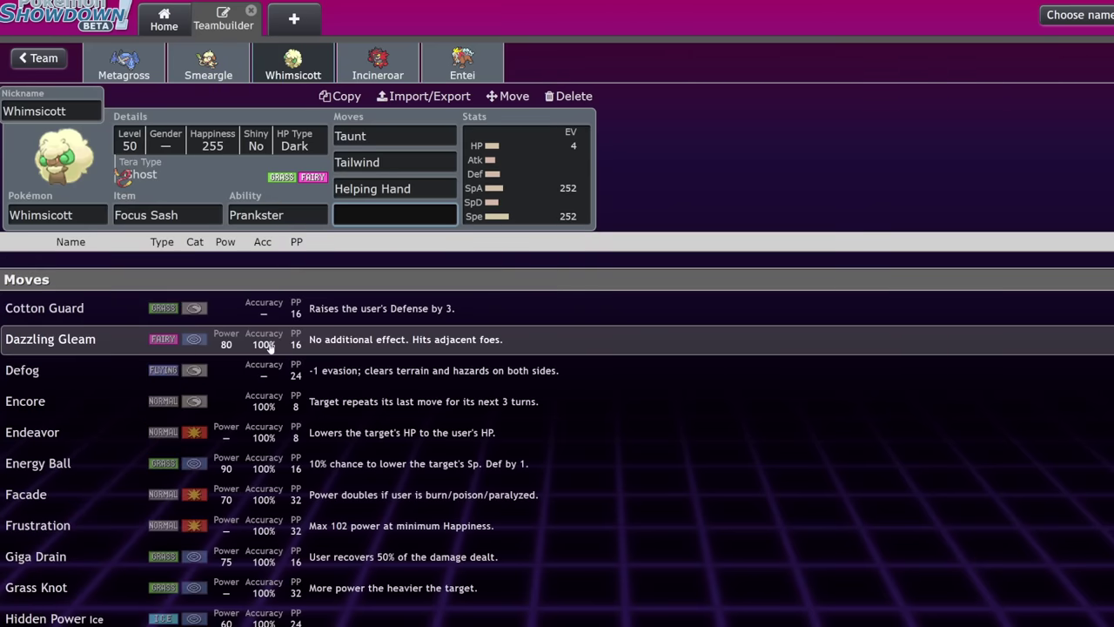
Choose Nature Power as Whimsicott's fourth move.
scroll(270, 345, "down", 3)
scroll(270, 346, "up", 3)
type("nat")
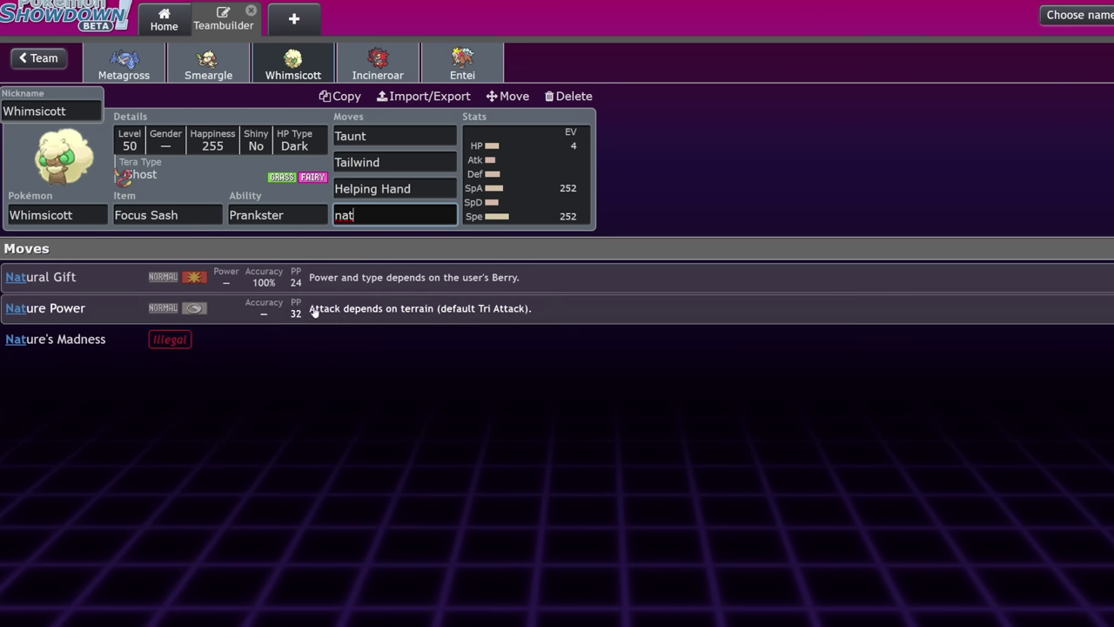
left_click(314, 309)
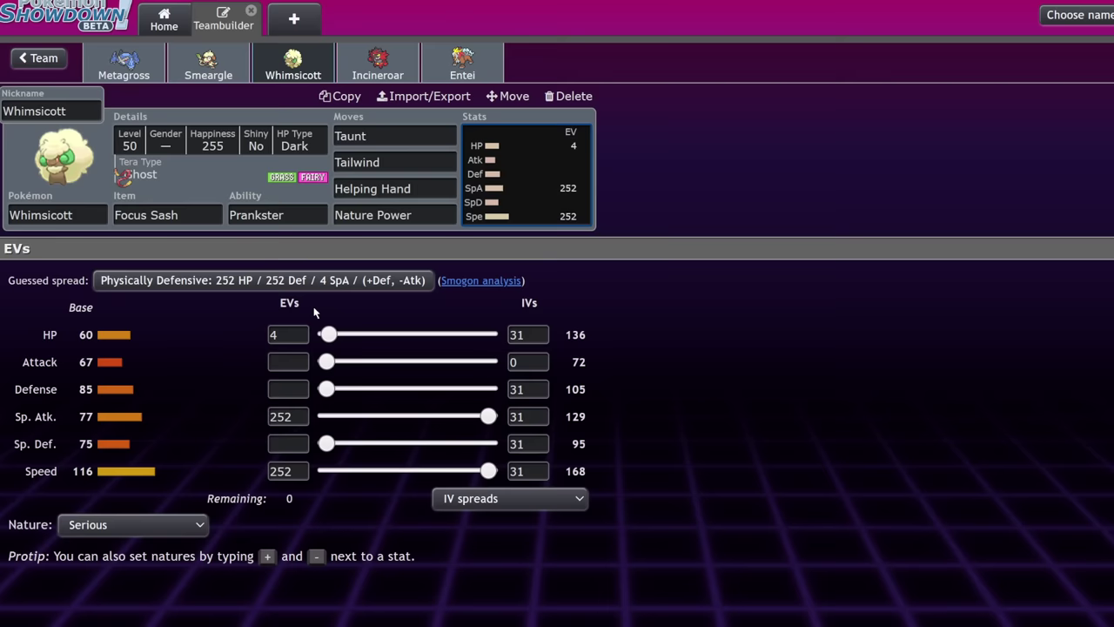
Open Incineroar's set and change its ability to Intimidate.
left_click(381, 59)
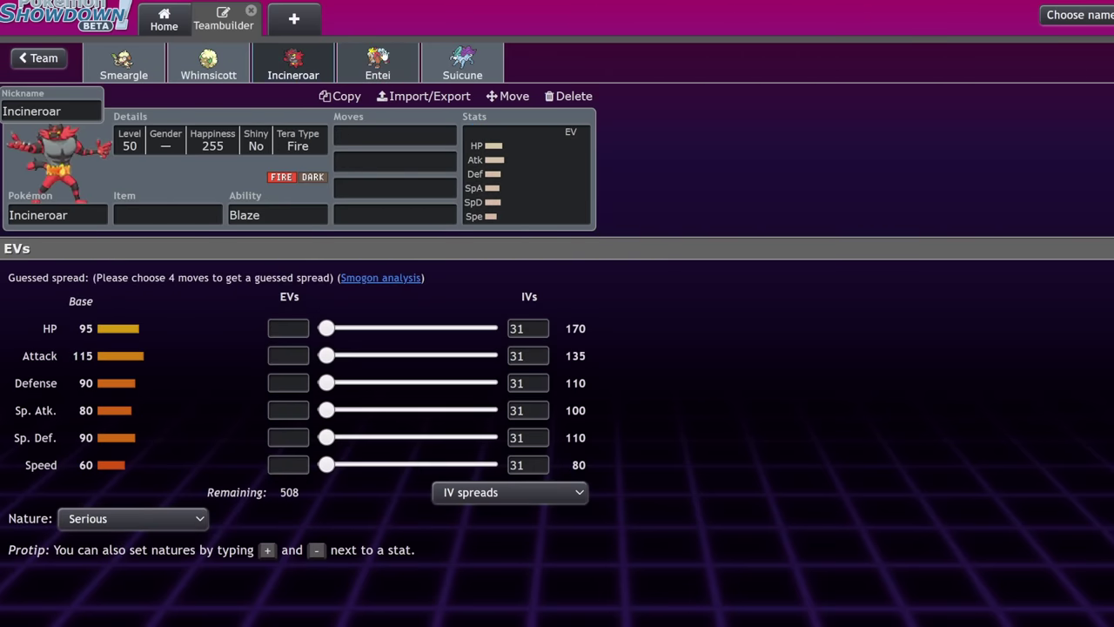
left_click(270, 222)
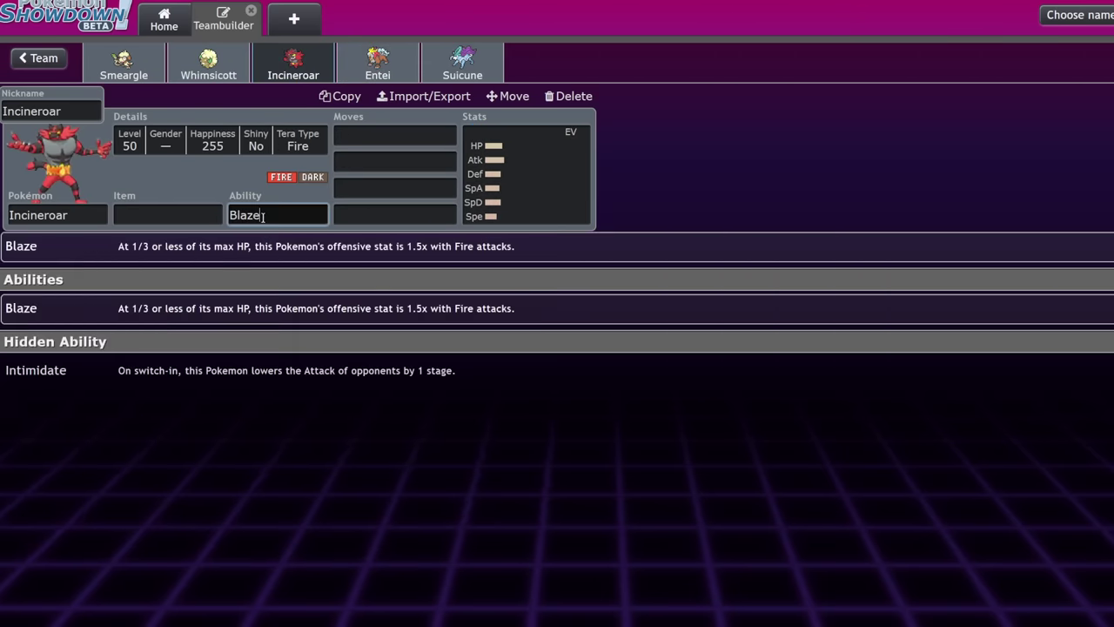
left_click(111, 376)
Give Incineroar Fake Out, Flare Blitz and Parting Shot as its first three moves.
left_click(400, 139)
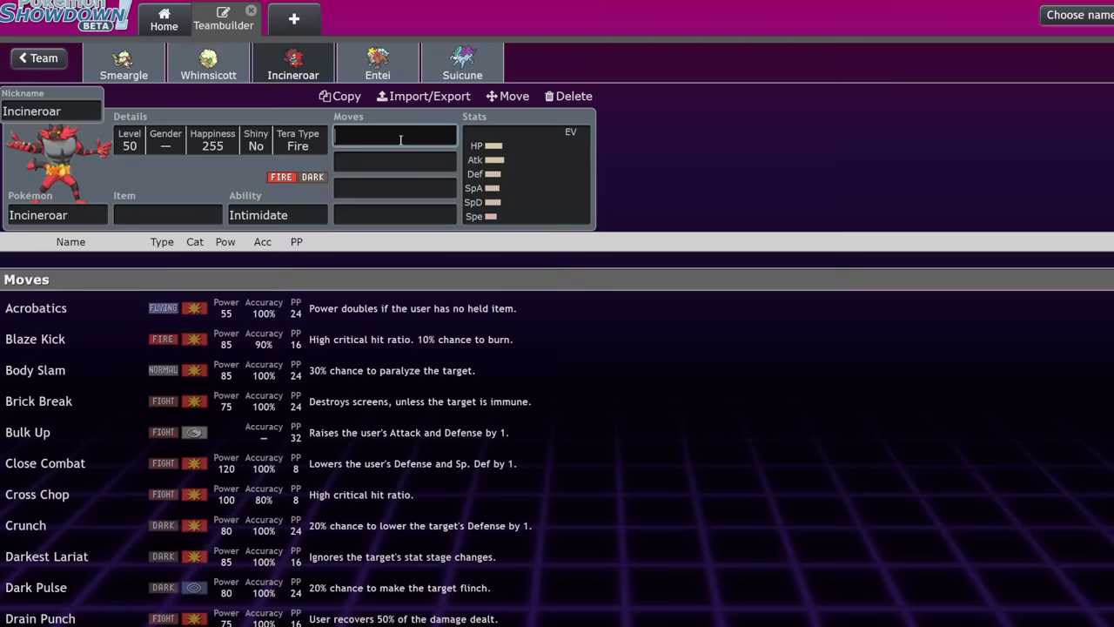
type("fake")
key("Return")
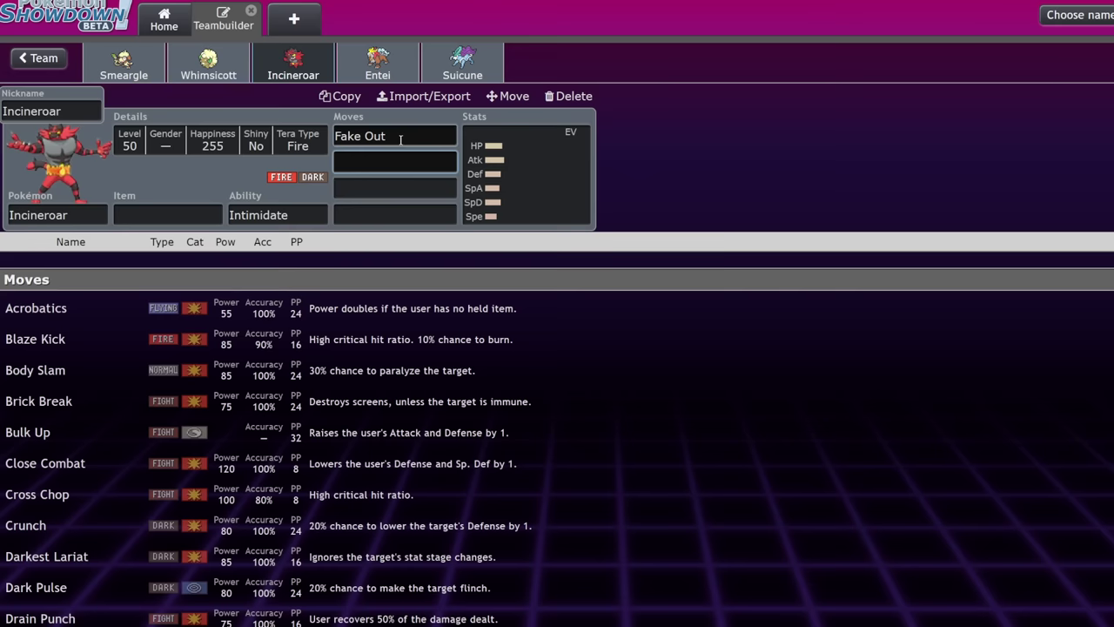
type("Flare")
key("Return")
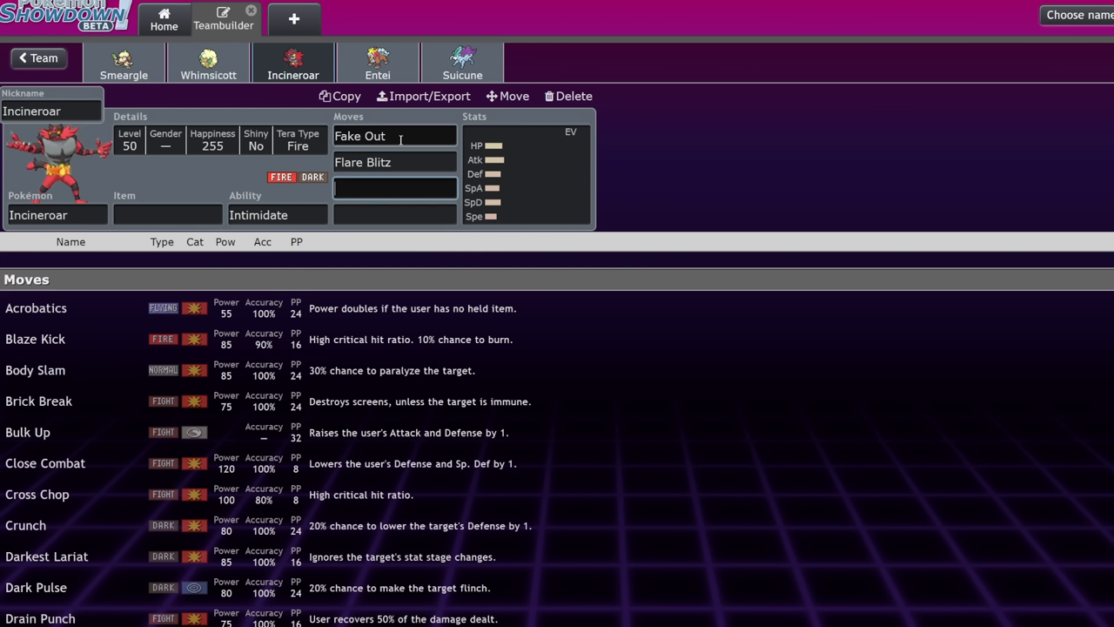
type("parti")
key("Return")
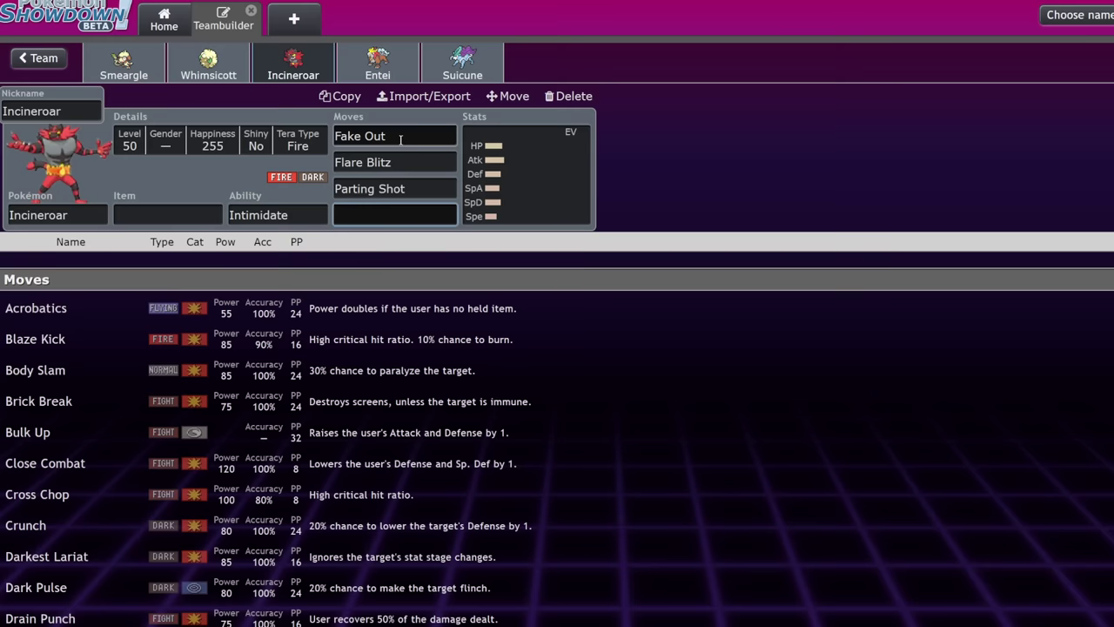
Look through candidates for Incineroar's fourth move, searching for "roa", "dar", "kn" and "thr" and scanning the full move list.
type("roa\\")
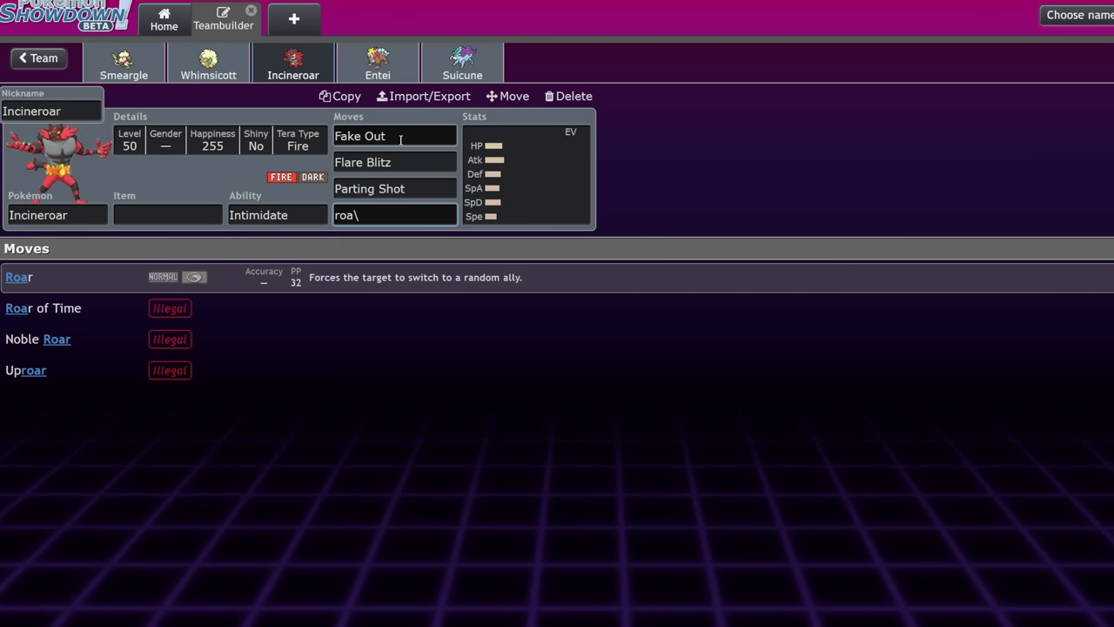
key("BackSpace")
key("BackSpace")
key("BackSpace")
key("BackSpace")
type("dar")
key("BackSpace")
key("BackSpace")
key("BackSpace")
type("kn")
key("BackSpace")
key("BackSpace")
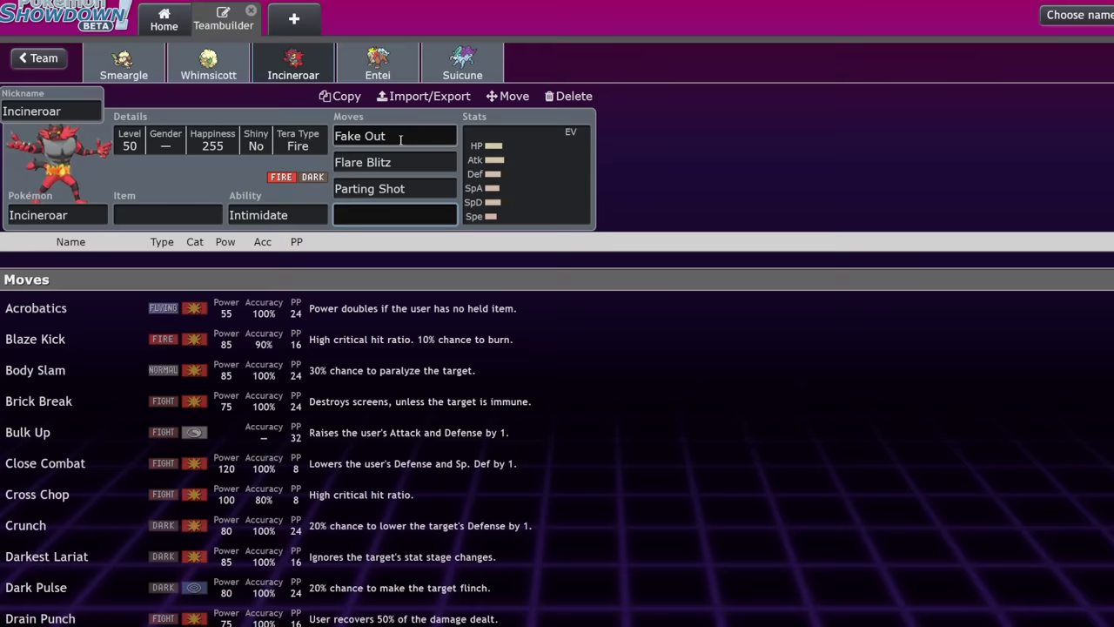
type("thy")
key("BackSpace")
type("r")
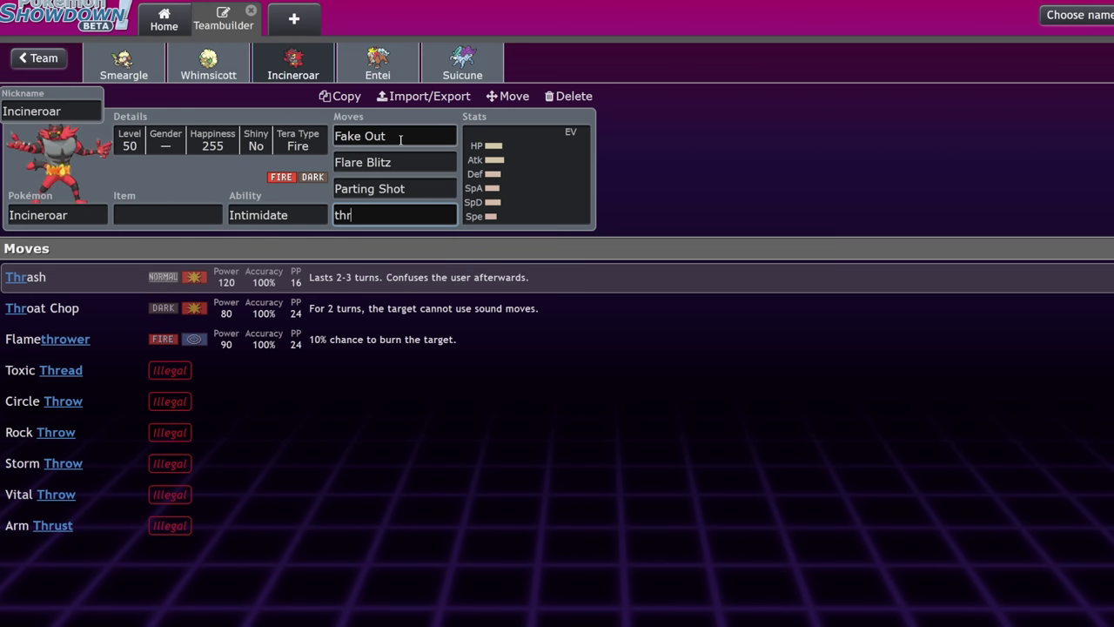
key("BackSpace")
key("BackSpace")
key("BackSpace")
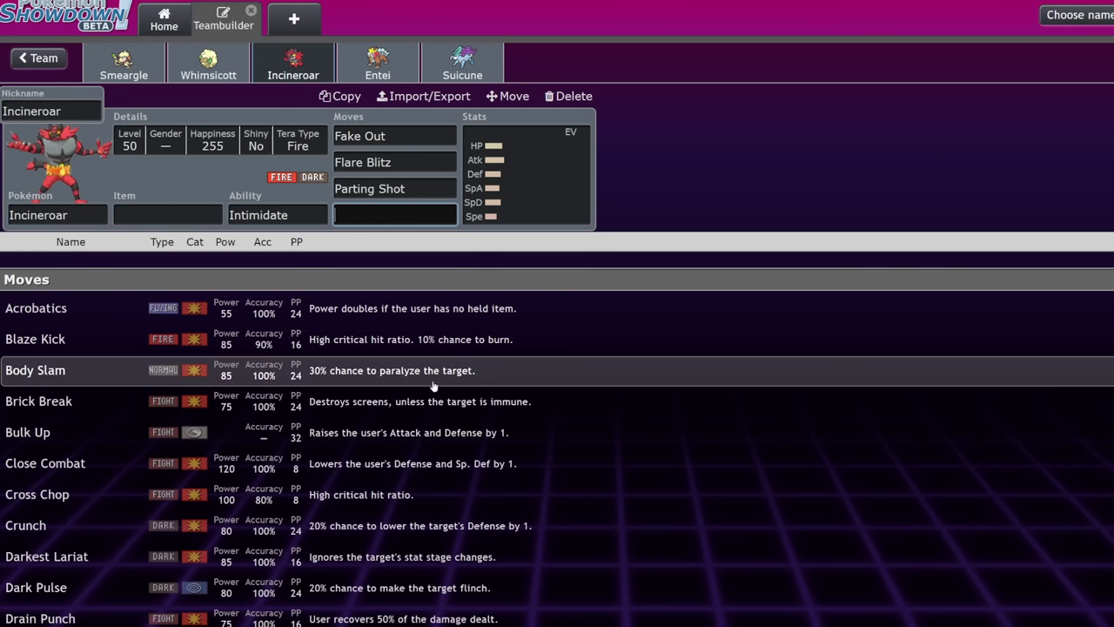
scroll(433, 385, "down", 8)
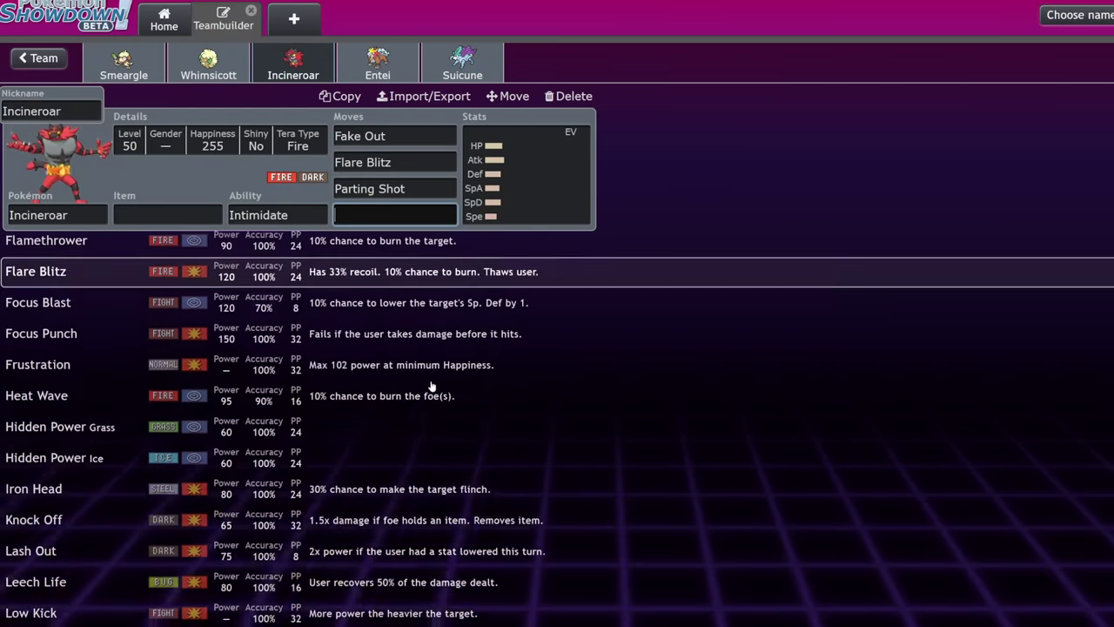
scroll(432, 386, "down", 8)
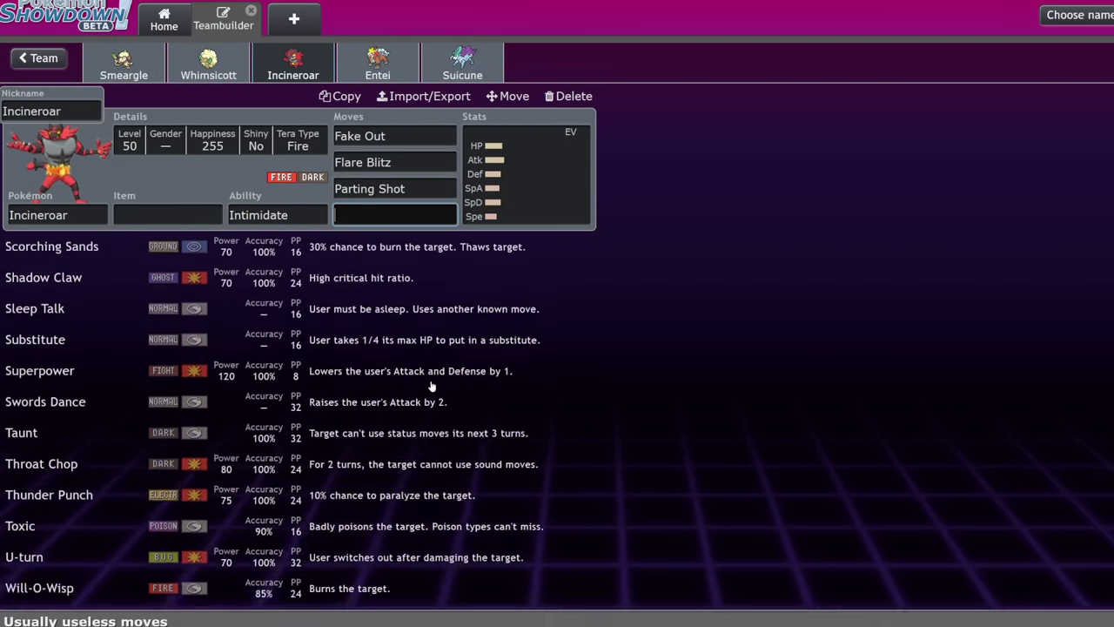
scroll(433, 385, "down", 2)
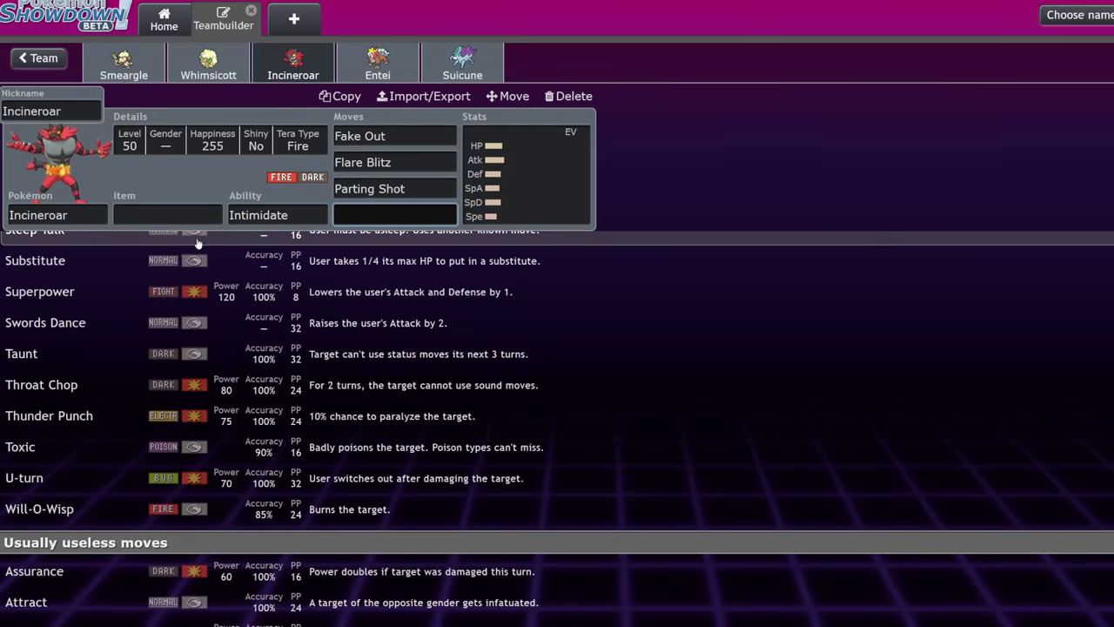
key("Tab")
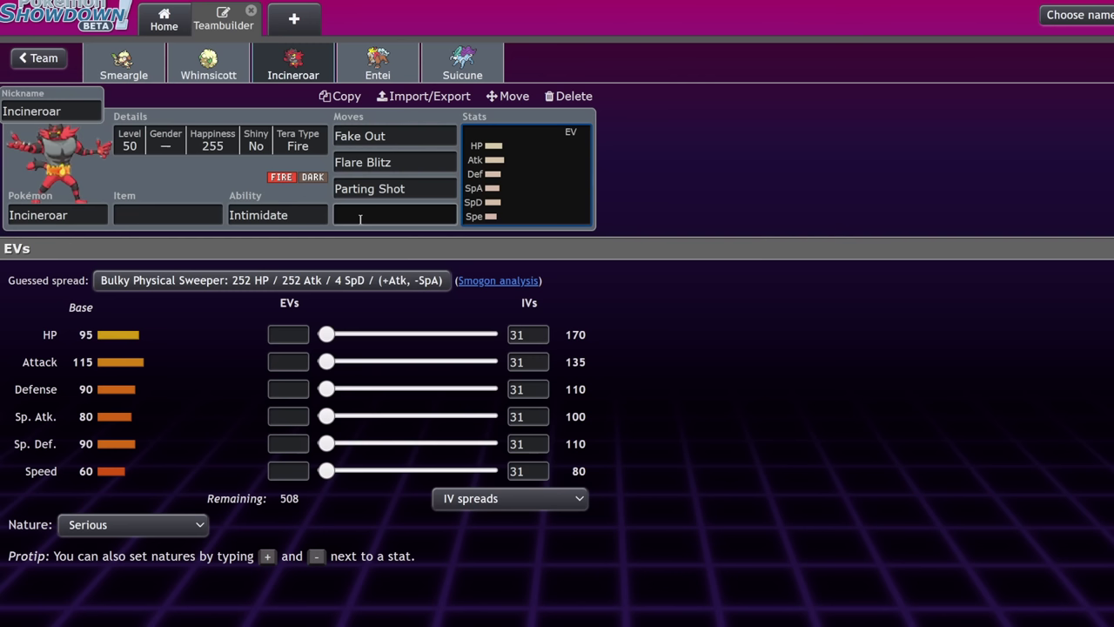
Search the items for "safe" and give Incineroar the Safety Goggles.
left_click(175, 208)
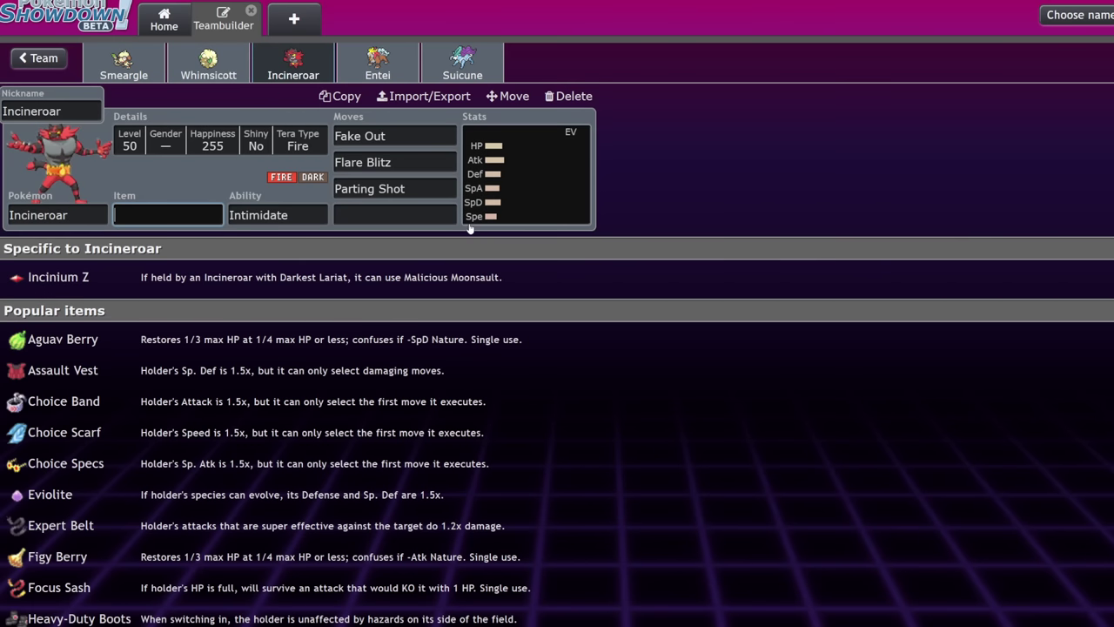
left_click(545, 210)
left_click(165, 215)
type("safe")
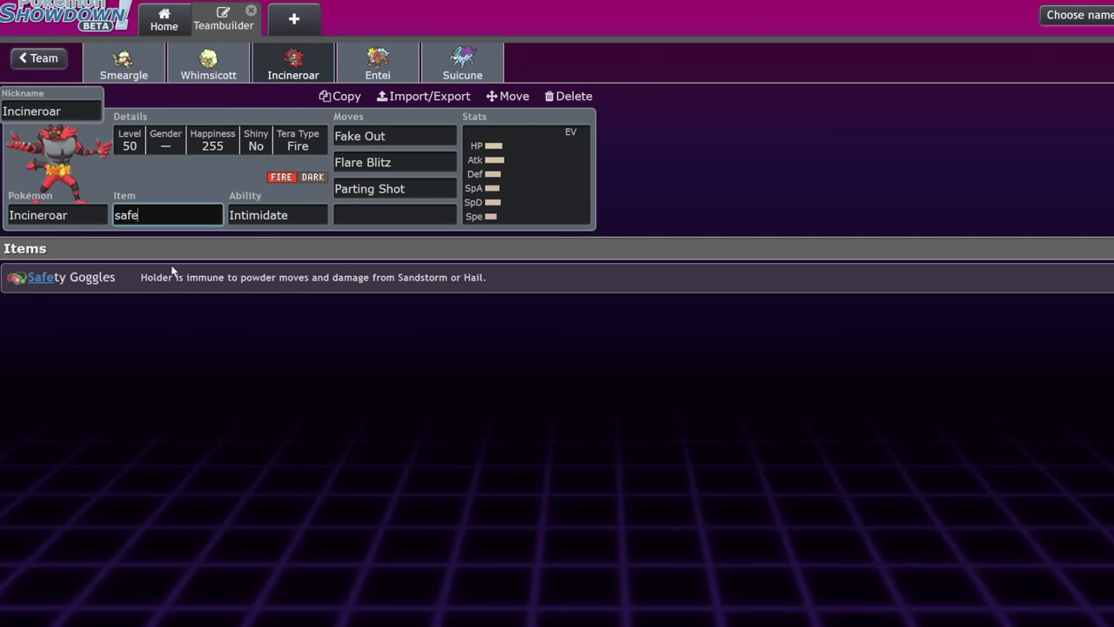
left_click(174, 269)
Scan Incineroar's move list and choose Snarl as its fourth move.
left_click(391, 212)
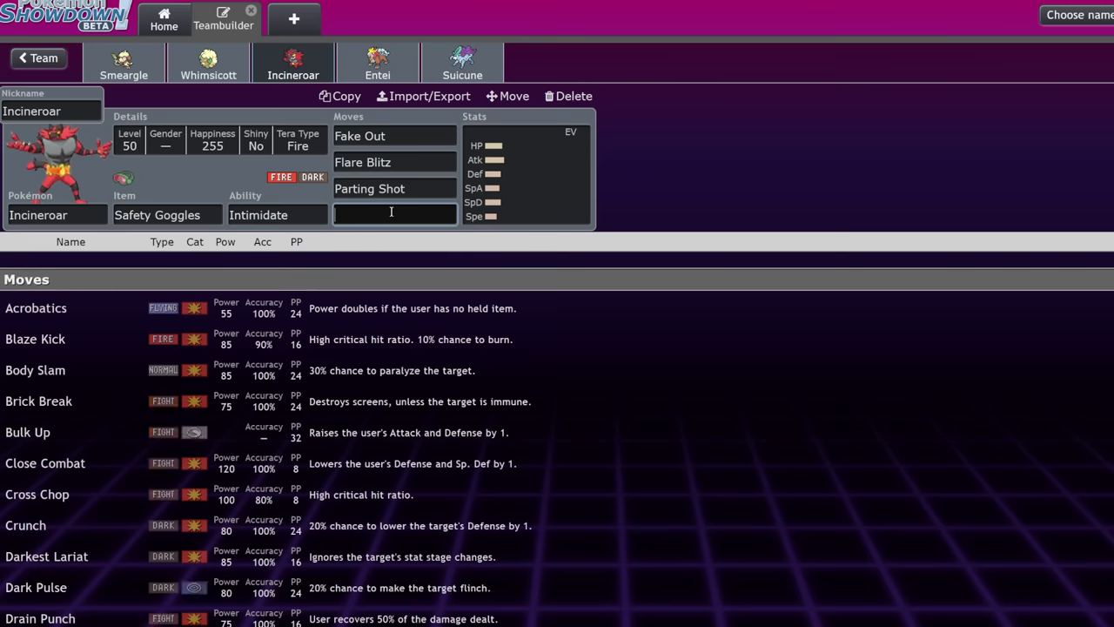
scroll(392, 269, "down", 9)
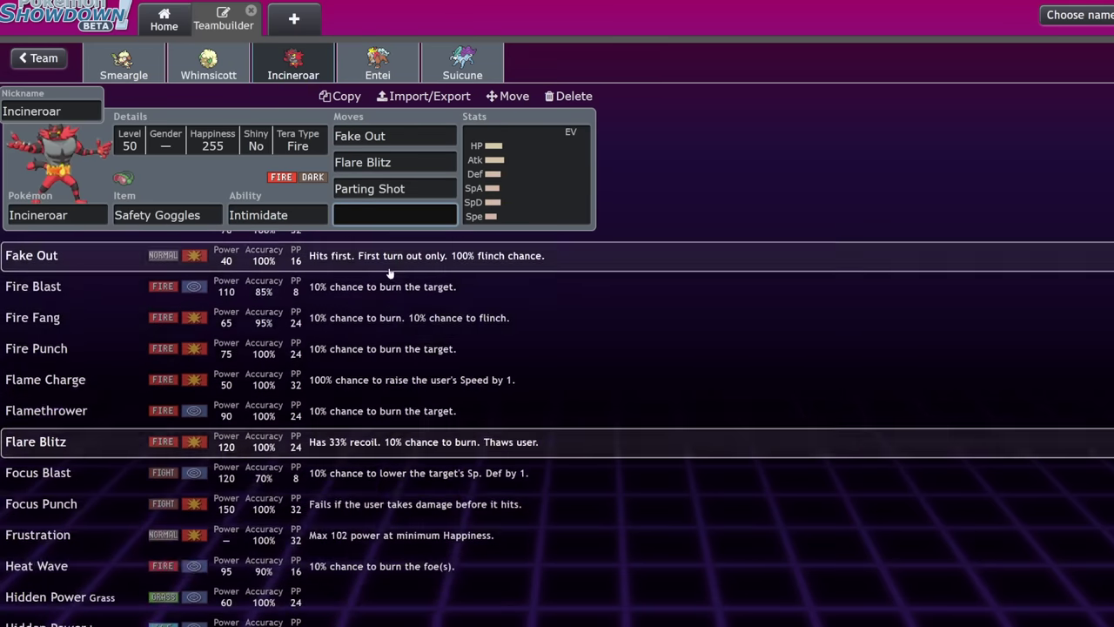
scroll(389, 273, "down", 10)
type("sna")
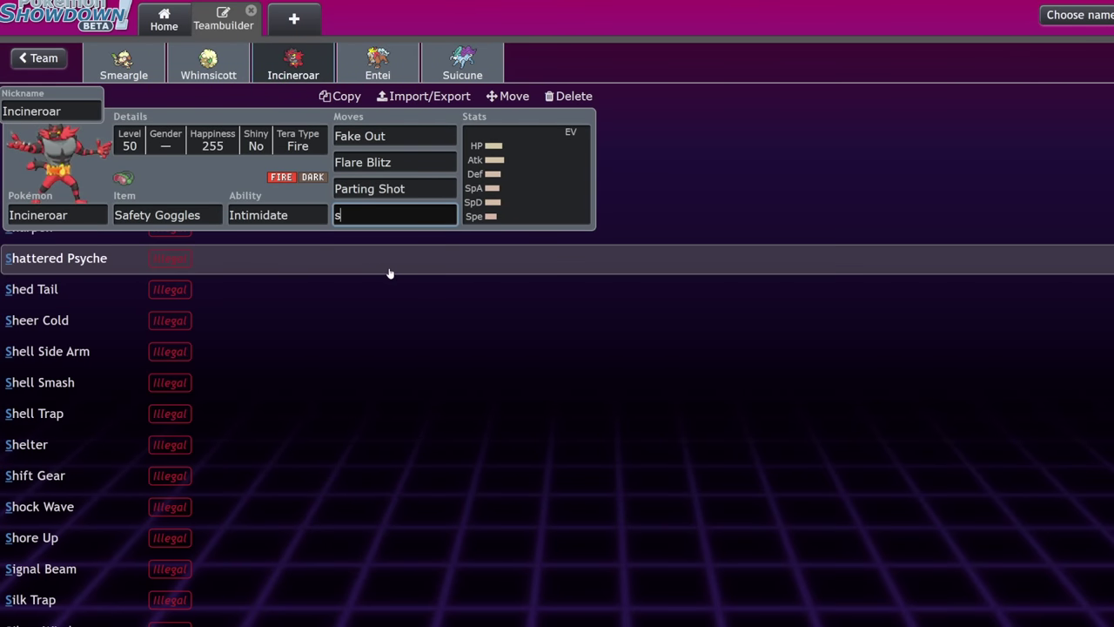
left_click(157, 277)
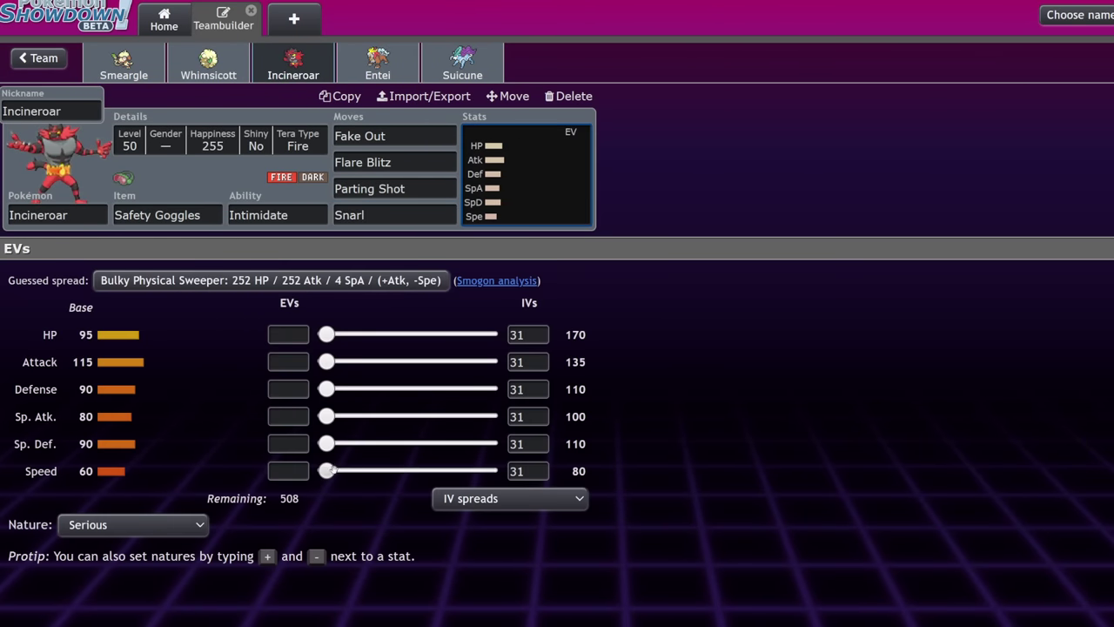
Give Incineroar an Adamant nature with 252 HP, 36 Attack, 4 Defense, 116 Sp. Def. and 100 Speed EVs.
left_click_drag(328, 470, 391, 490)
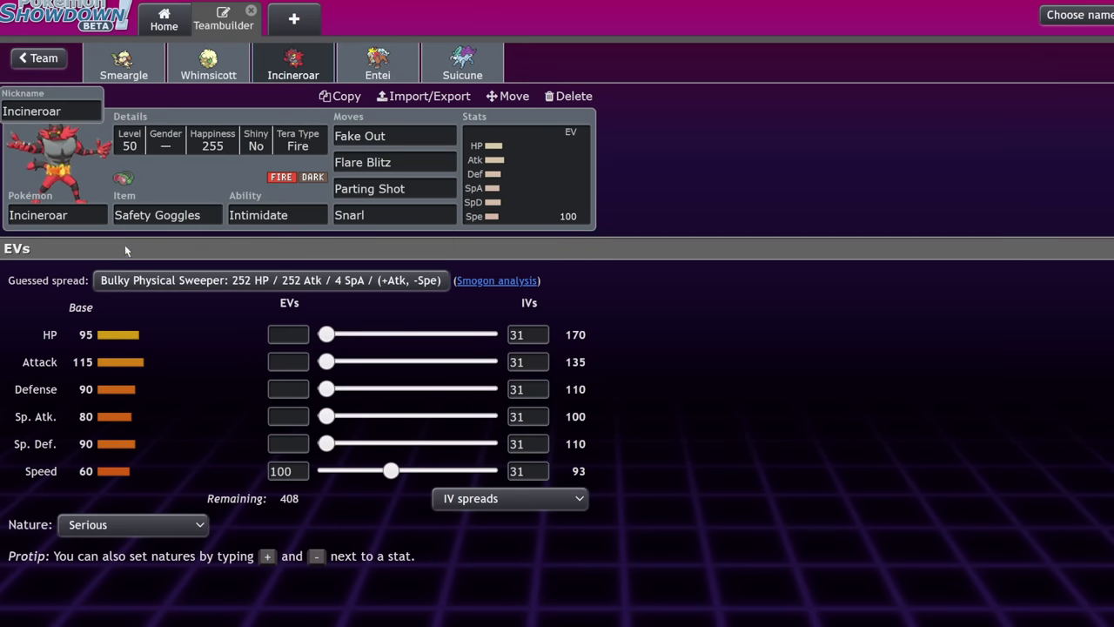
key("a")
left_click_drag(327, 363, 489, 334)
left_click_drag(324, 443, 400, 443)
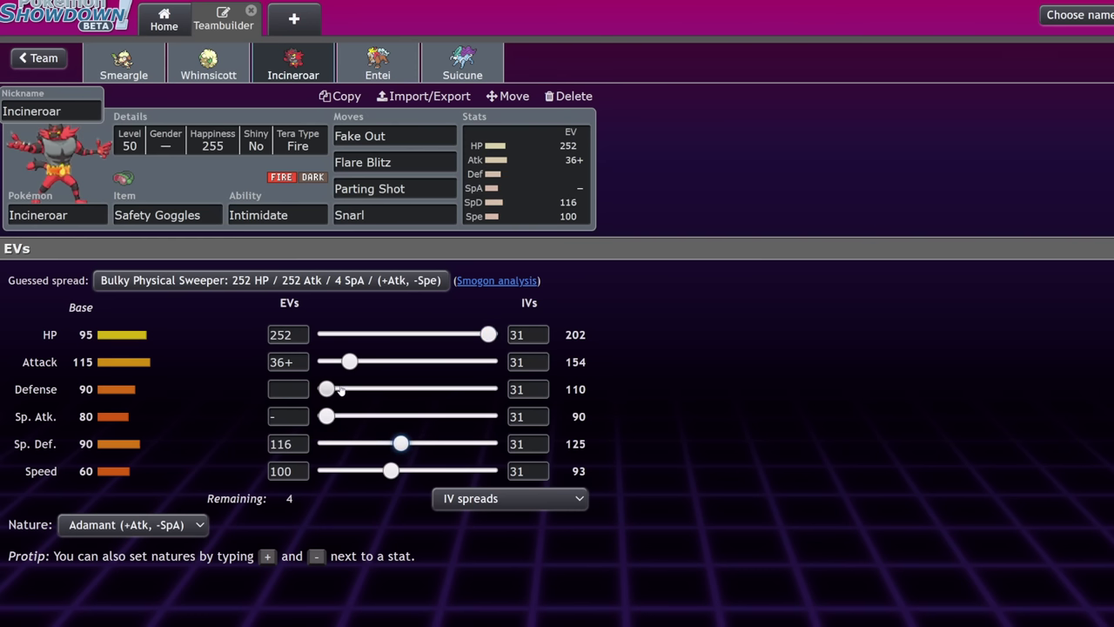
left_click_drag(326, 389, 329, 389)
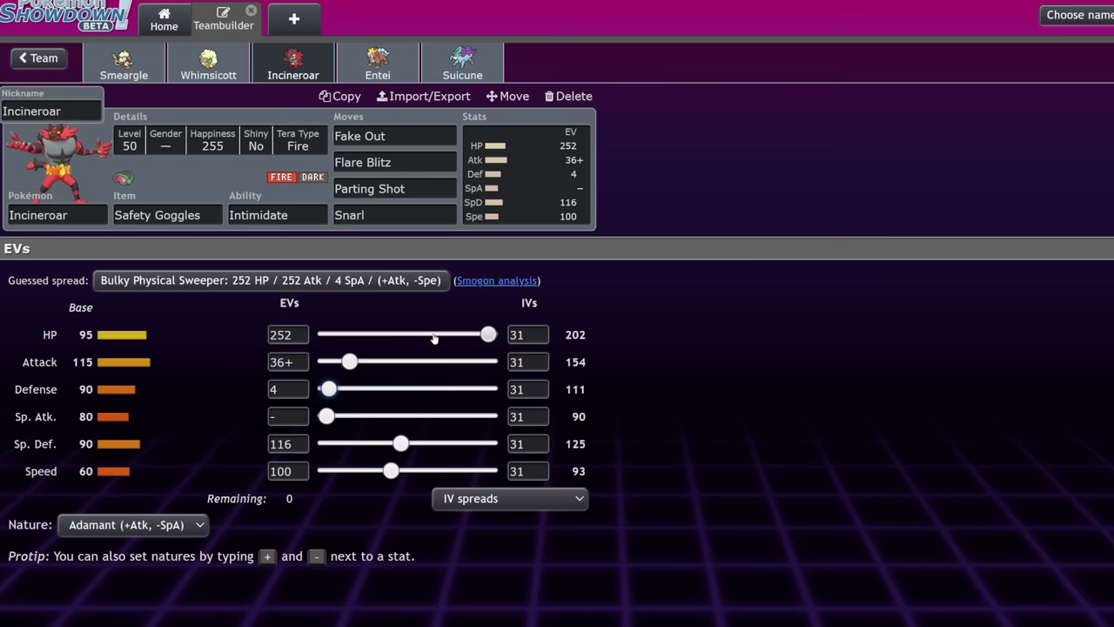
Change Incineroar's Tera Type to Water and return to its EV spread.
left_click(179, 143)
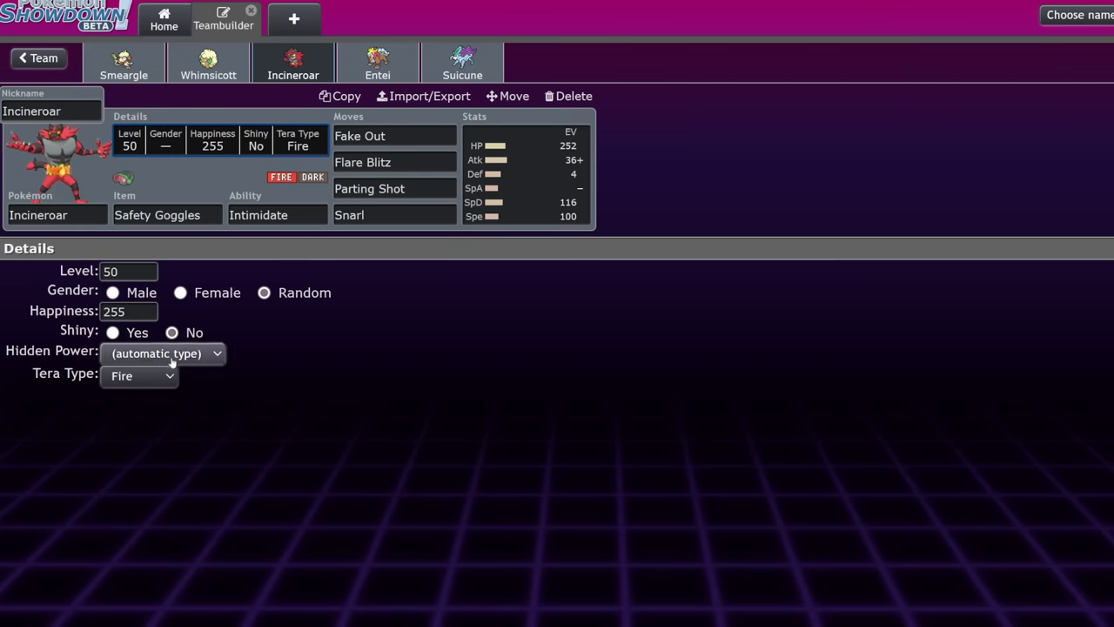
left_click(156, 388)
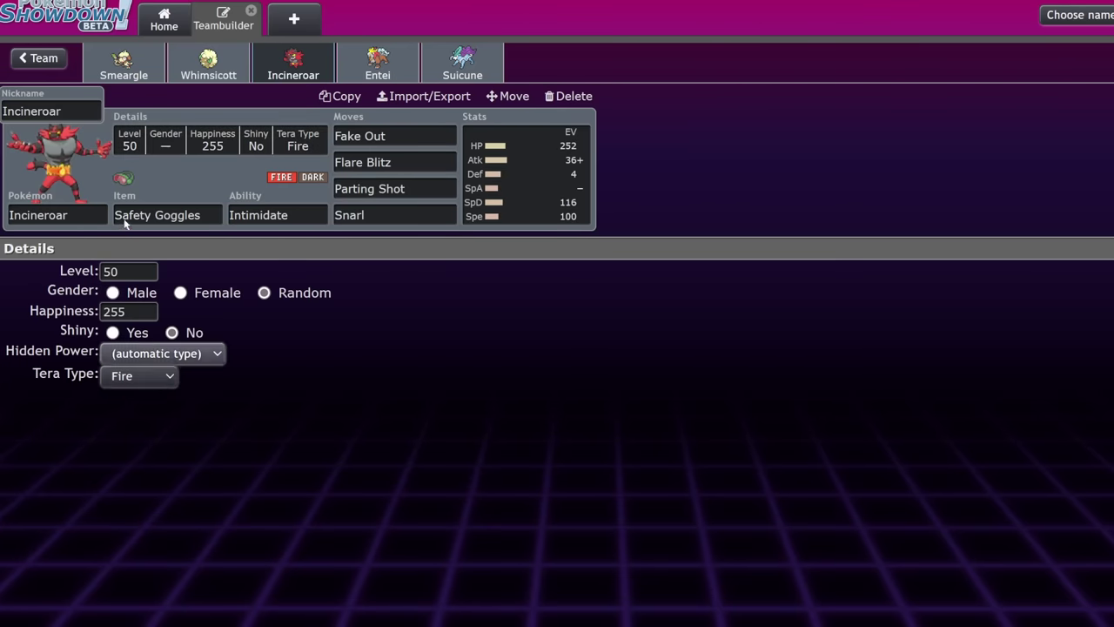
left_click(156, 373)
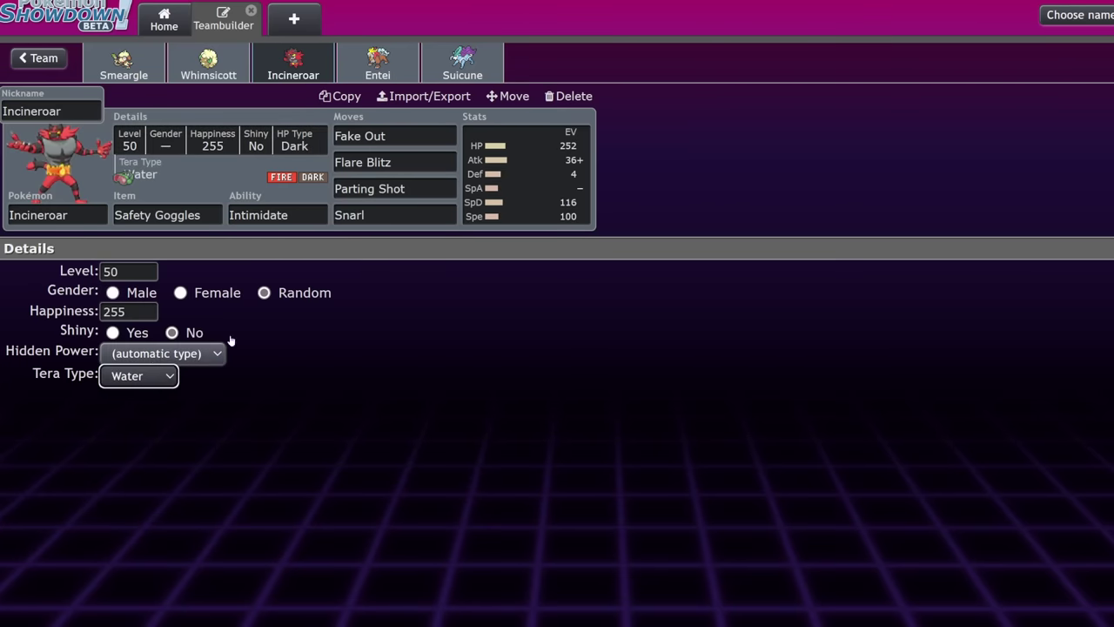
left_click(557, 189)
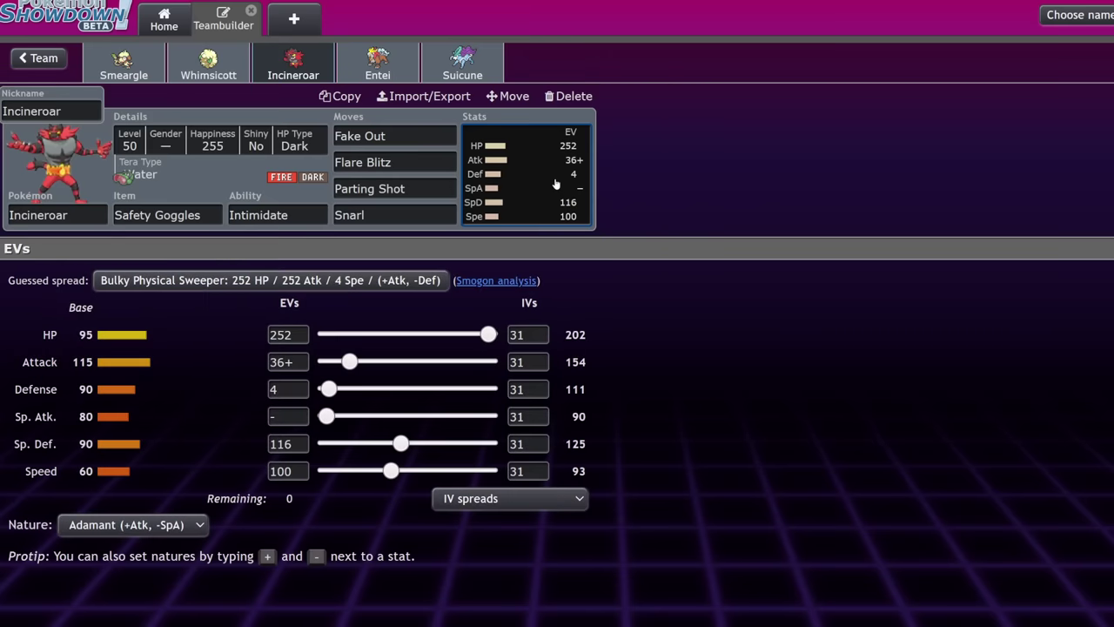
Open Entei's set and change its ability to Inner Focus.
left_click(392, 68)
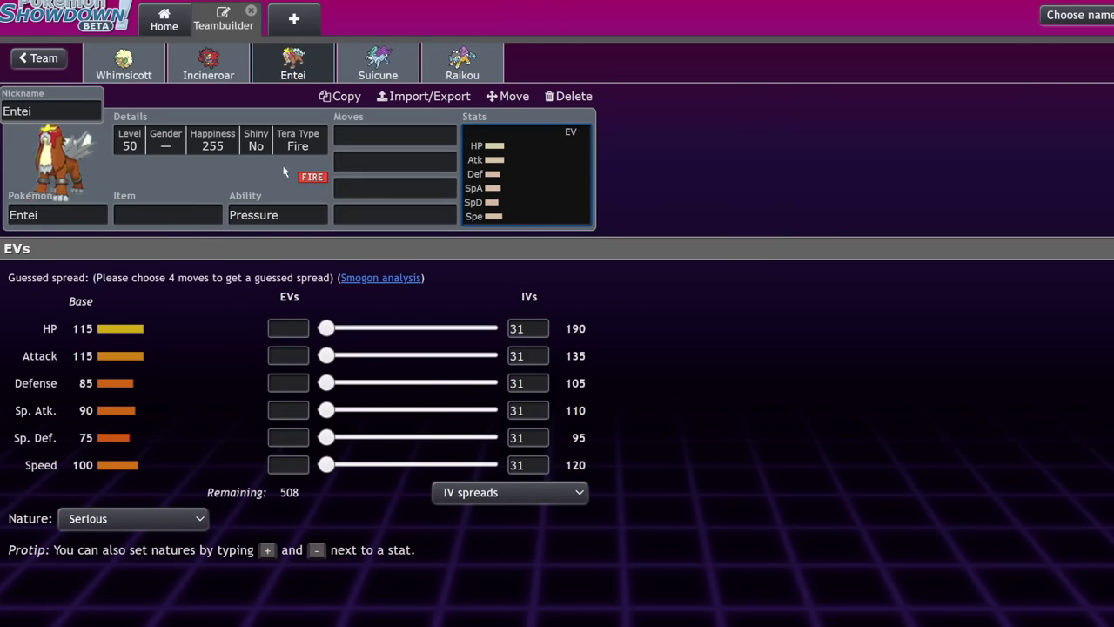
left_click(267, 218)
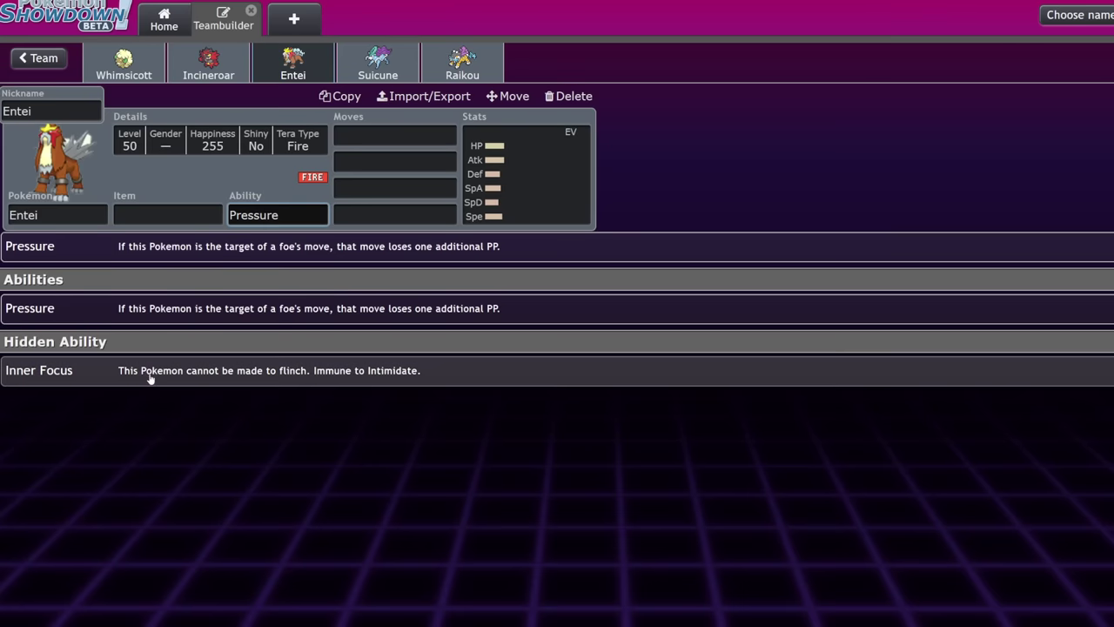
left_click(146, 370)
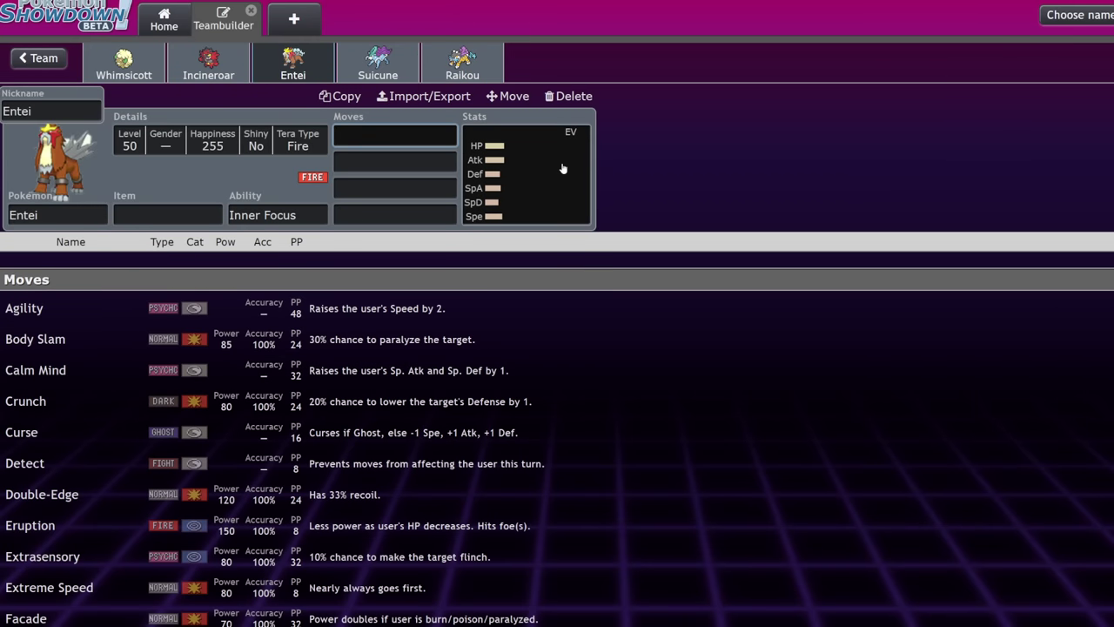
Check Entei's base stats and give it a Choice Band as its item.
left_click(551, 169)
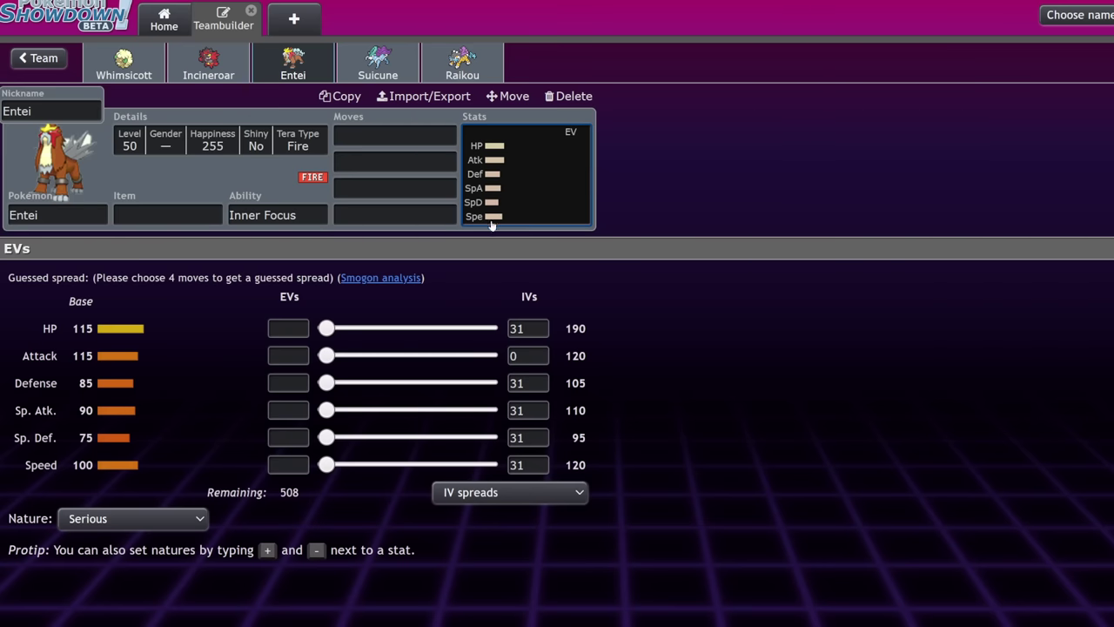
left_click(166, 219)
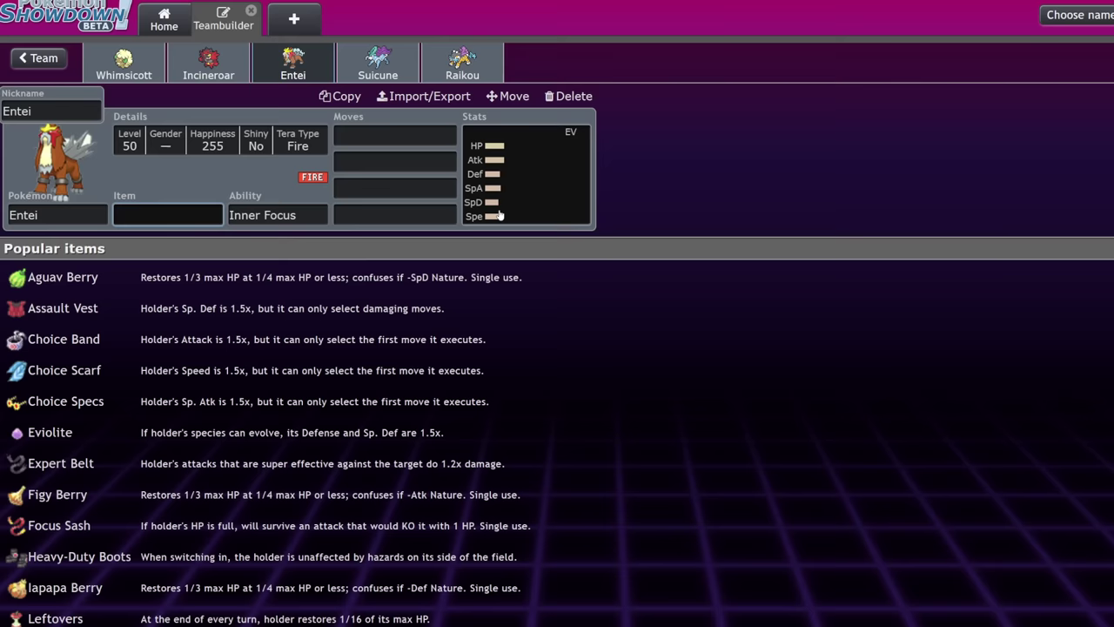
key("Tab")
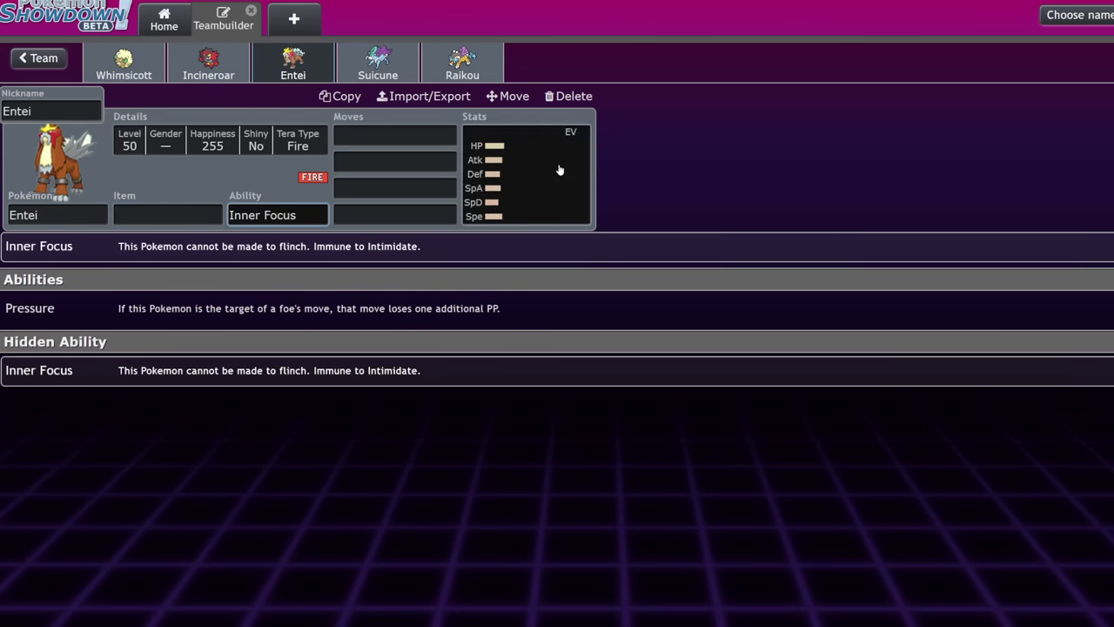
left_click(163, 216)
type("choice")
key("Return")
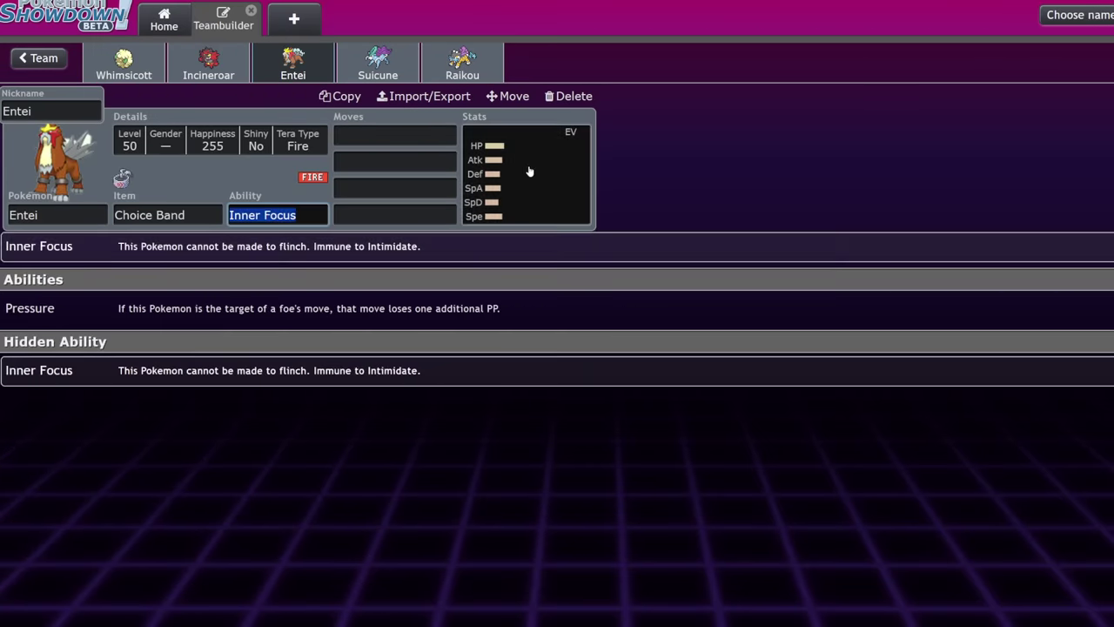
Set Entei's Attack IV to 31.
left_click(529, 172)
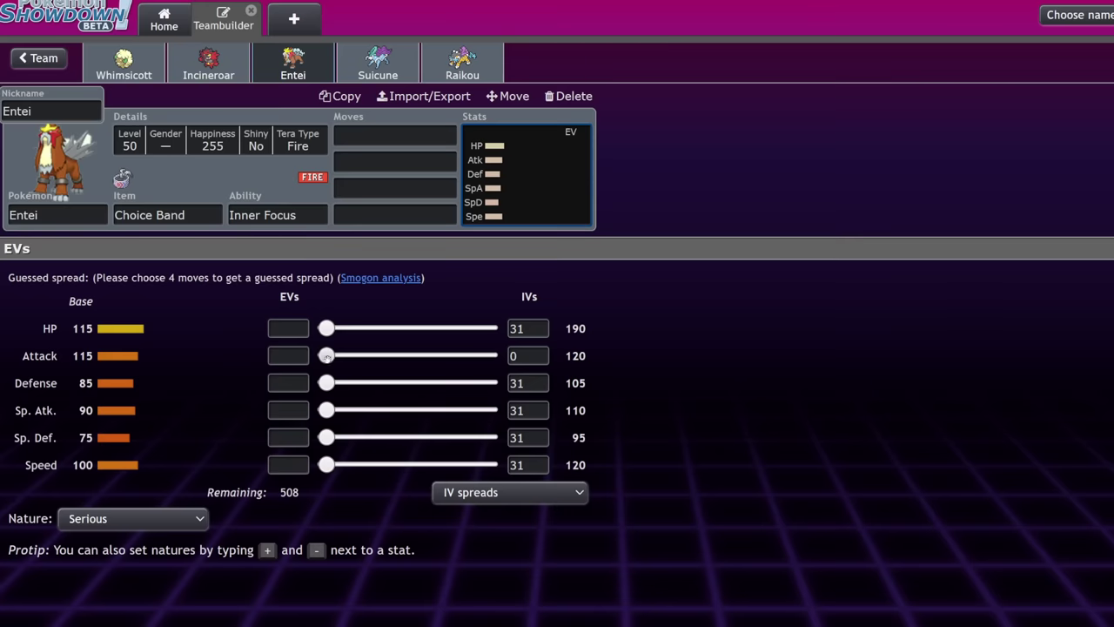
left_click_drag(326, 355, 268, 391)
left_click(514, 356)
key("BackSpace")
type("31")
left_click(520, 392)
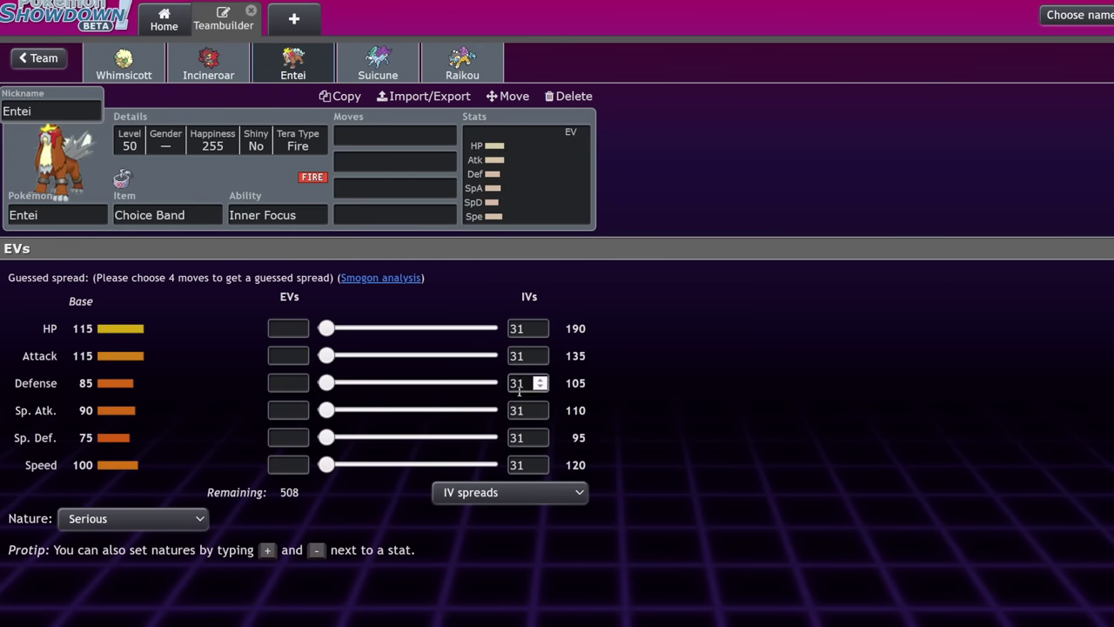
Give Entei a Jolly nature with 28 HP, 252 Attack and 228 Speed EVs.
left_click(113, 236)
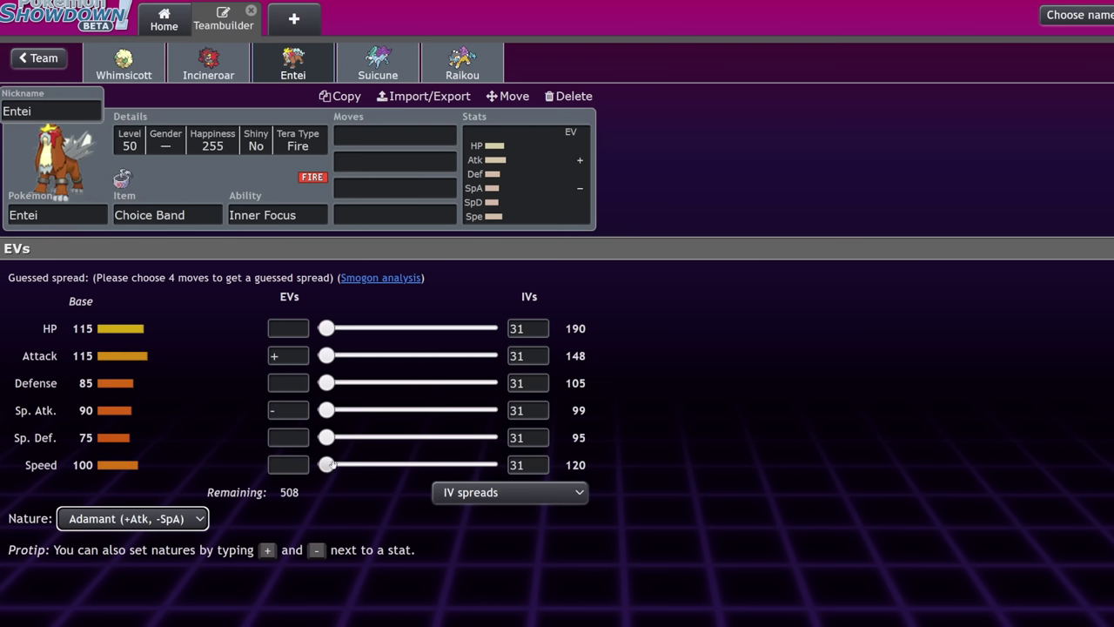
left_click_drag(328, 464, 492, 466)
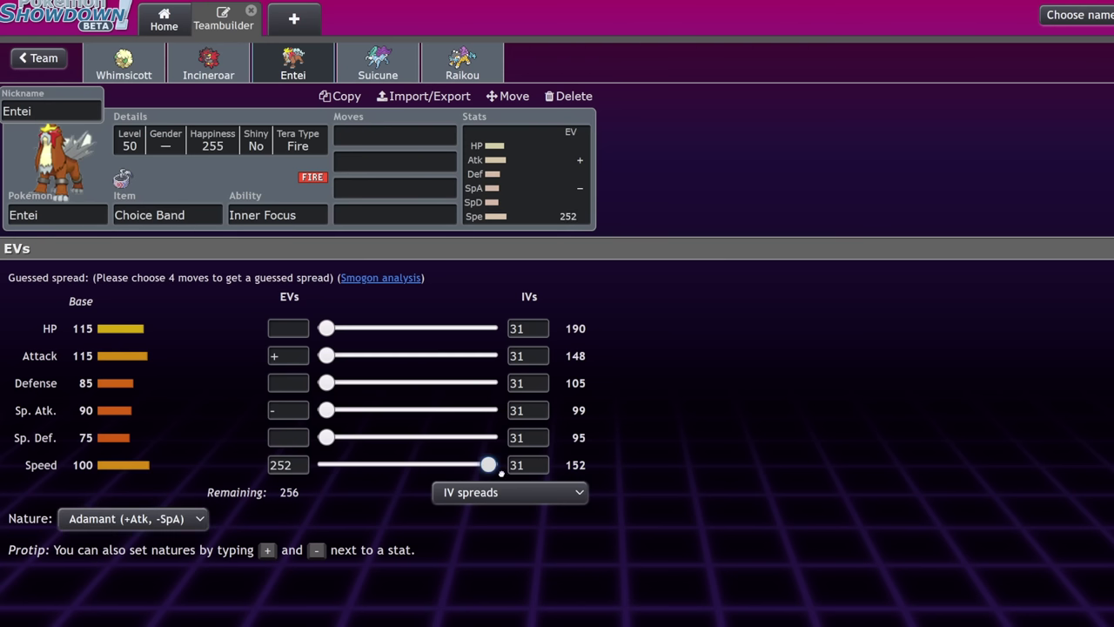
left_click_drag(489, 472, 472, 476)
key("j")
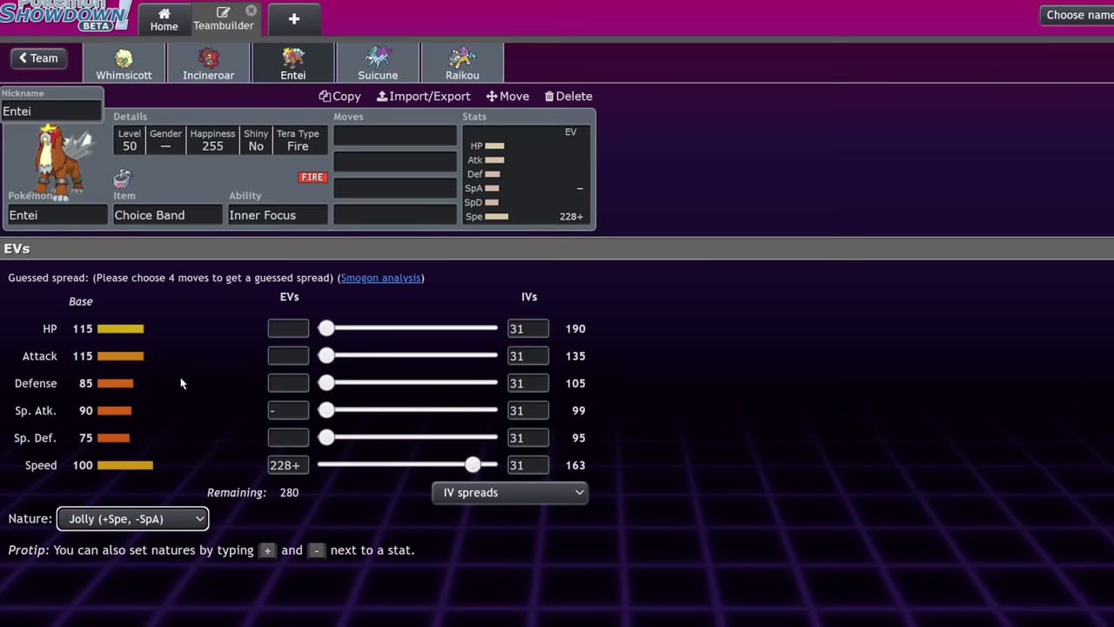
left_click_drag(328, 353, 488, 355)
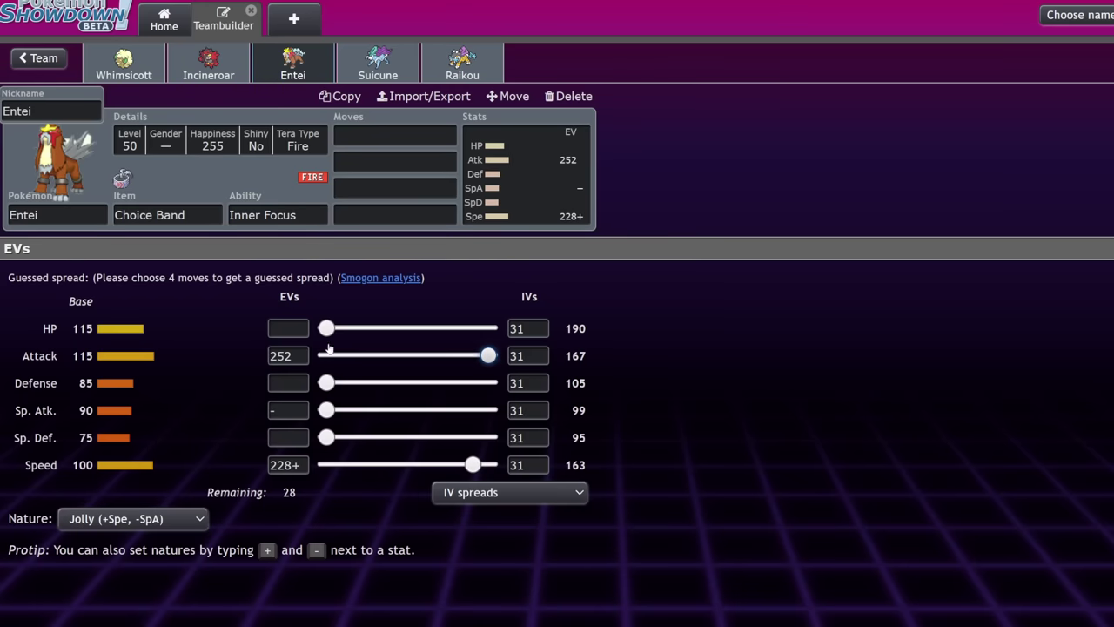
left_click_drag(328, 329, 344, 328)
Give Entei Sacred Fire, Extreme Speed and Stomping Tantrum as its first three moves.
left_click(371, 137)
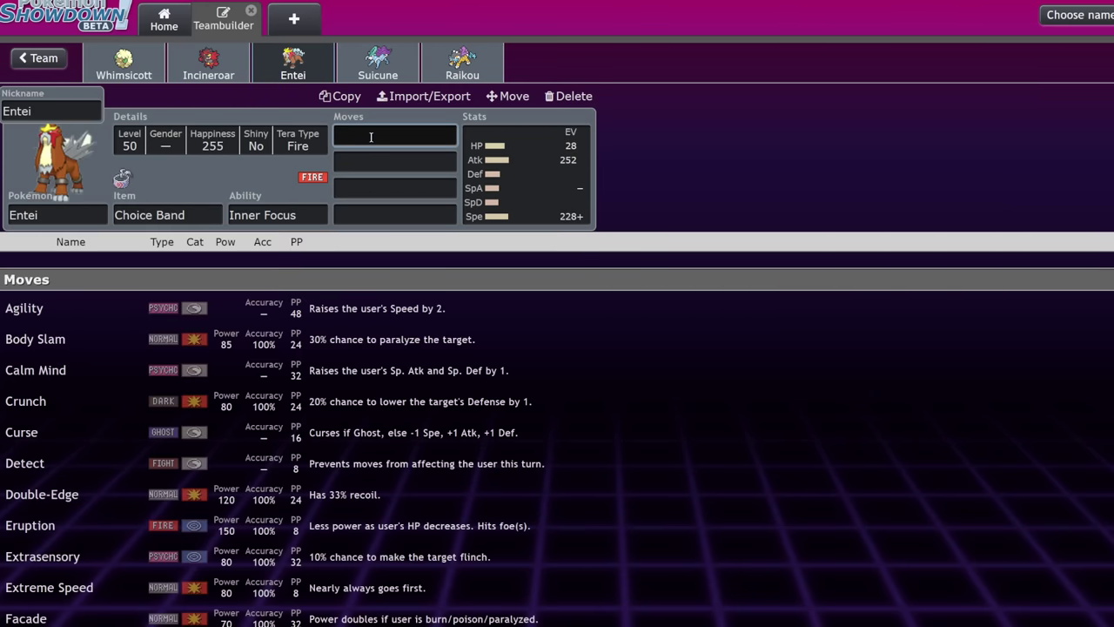
type("sacr")
key("Return")
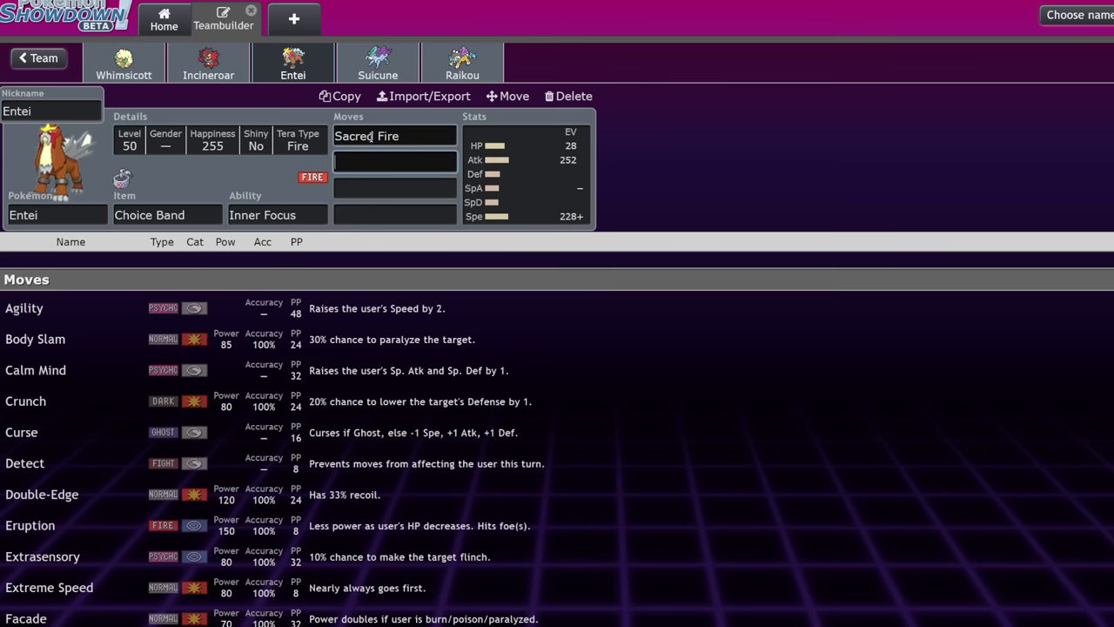
type("ex")
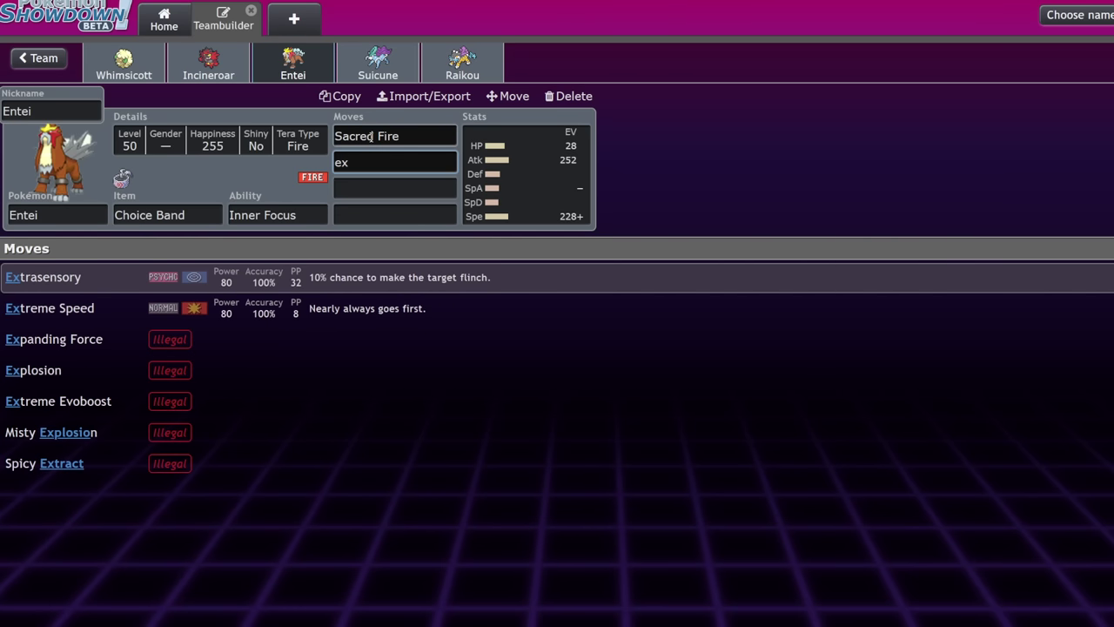
key("Down")
key("Return")
type("stom")
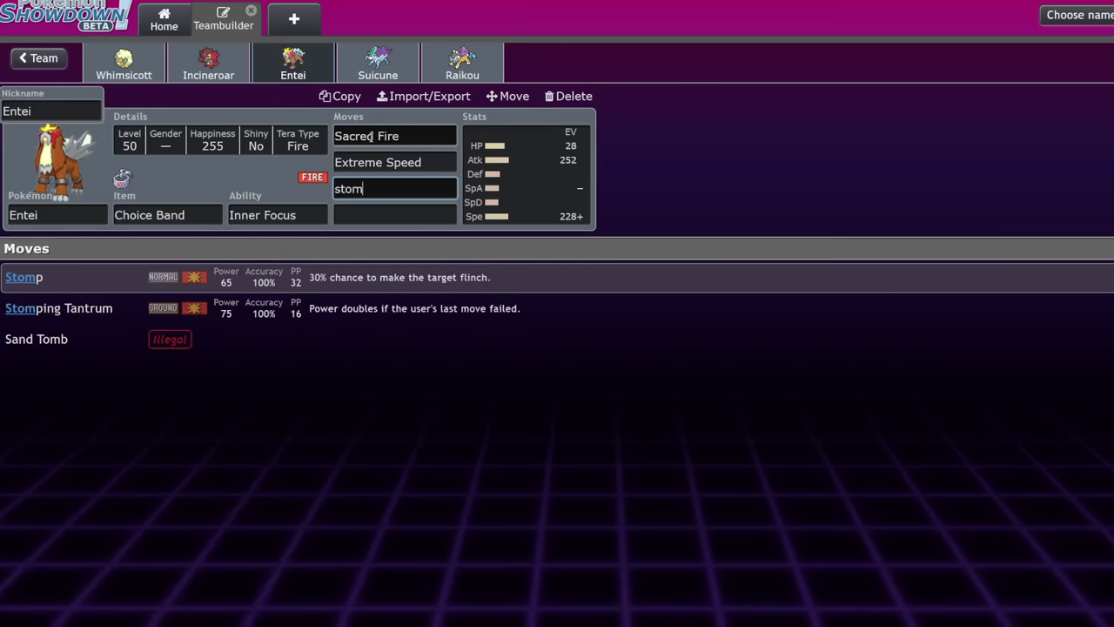
key("Down")
key("Return")
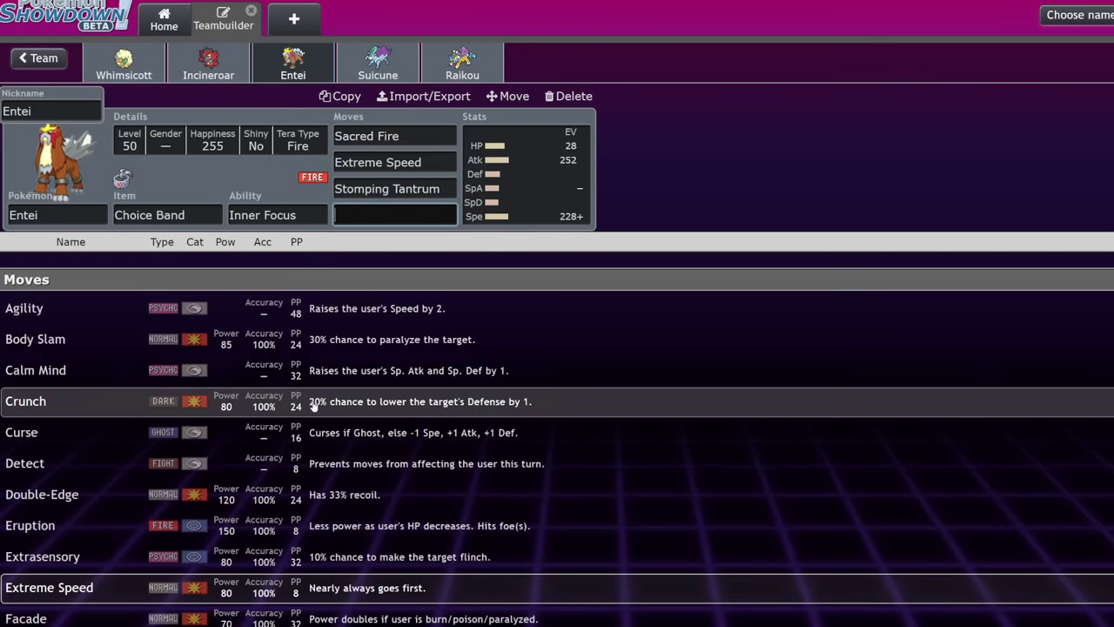
Look through Entei's move list and choose Stone Edge as its fourth move.
scroll(297, 404, "down", 7)
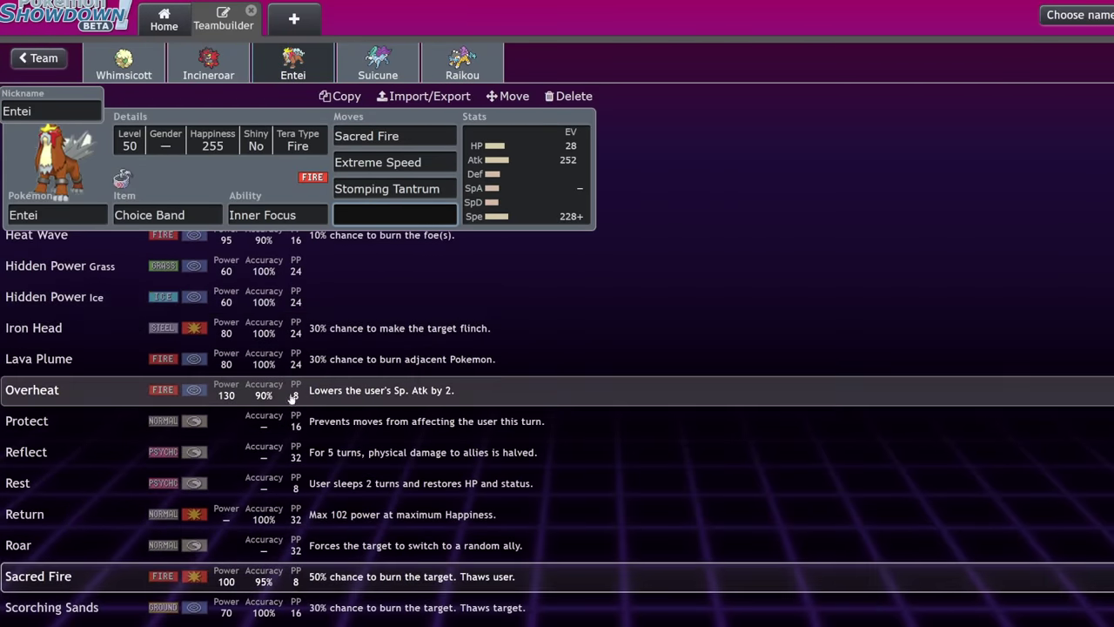
scroll(261, 336, "down", 3)
scroll(257, 344, "down", 2)
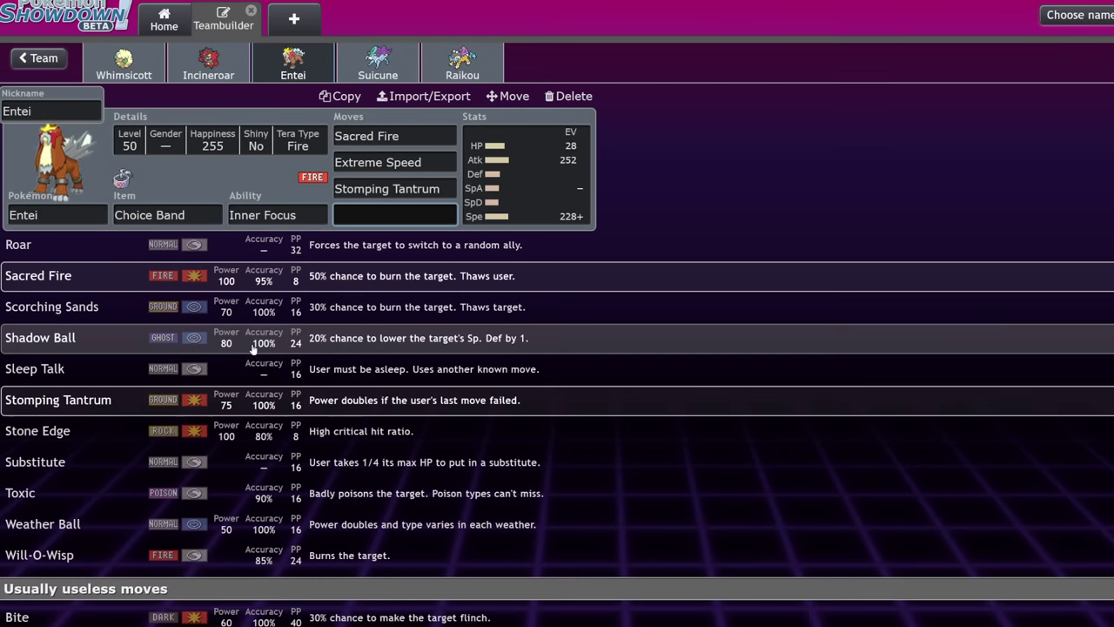
left_click(72, 432)
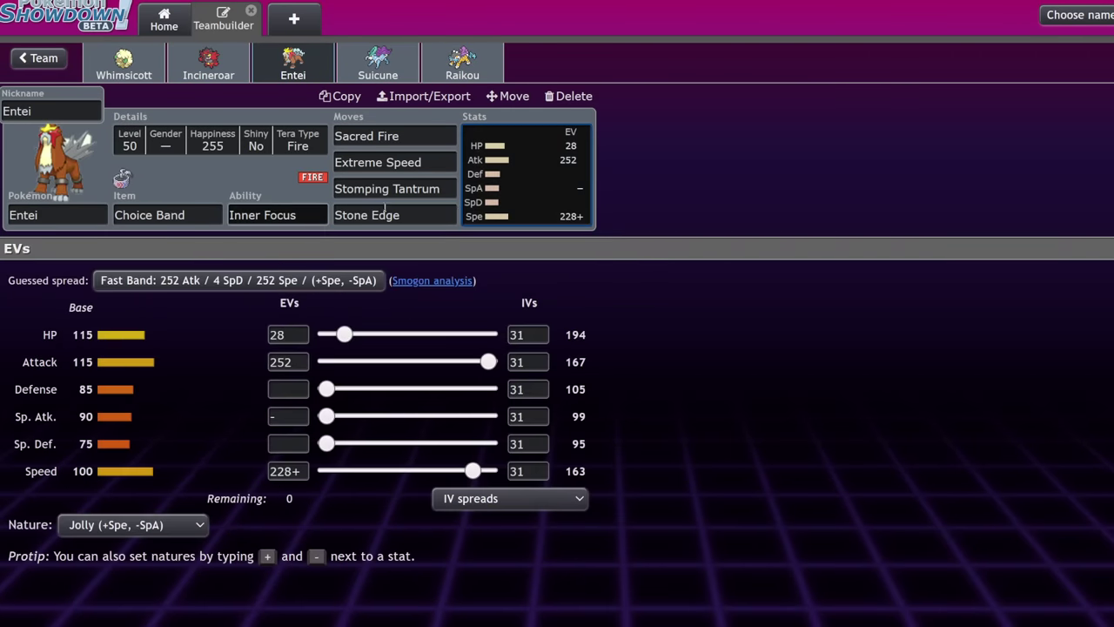
Change Entei's Tera type to Normal and return to its stat spread.
left_click(214, 148)
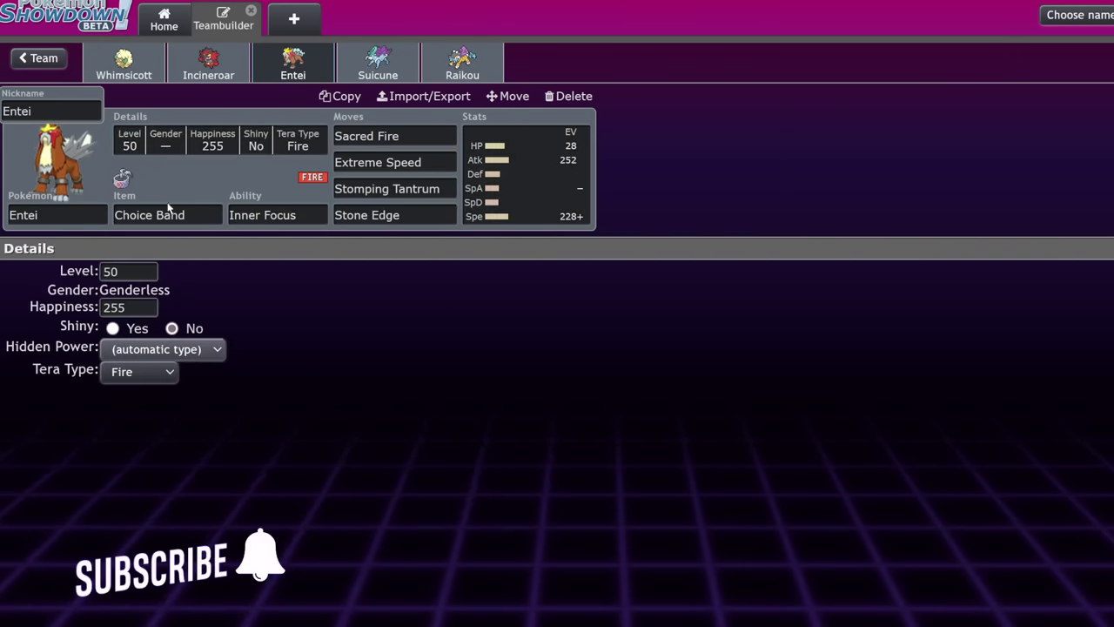
left_click(147, 286)
left_click(575, 174)
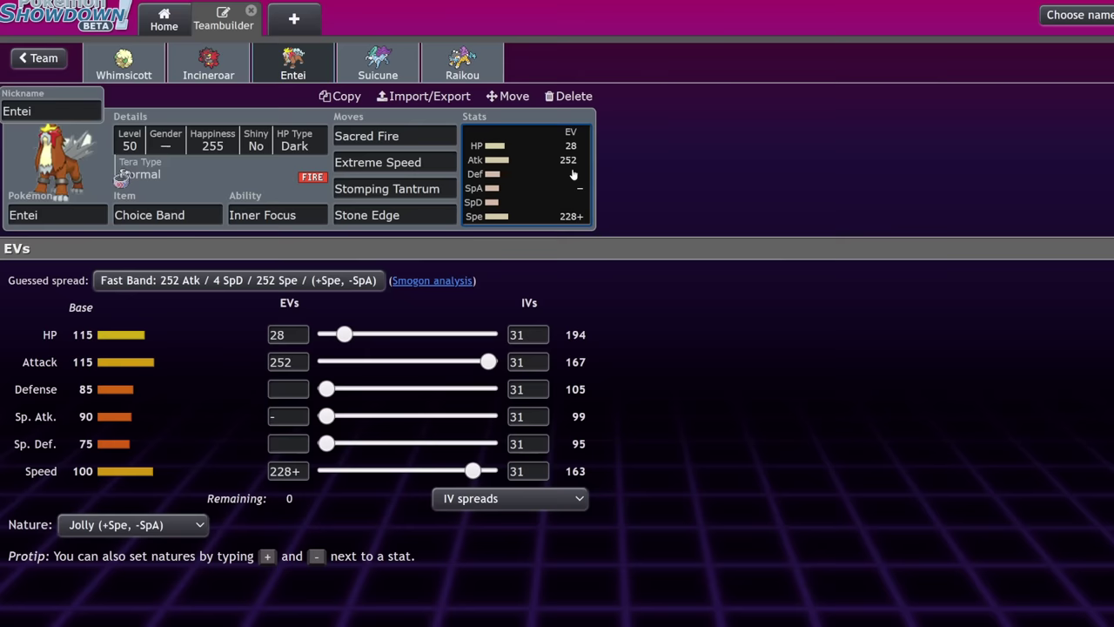
Open Whimsicott's slot and replace it with the base Normal-type Arceus.
left_click(124, 65)
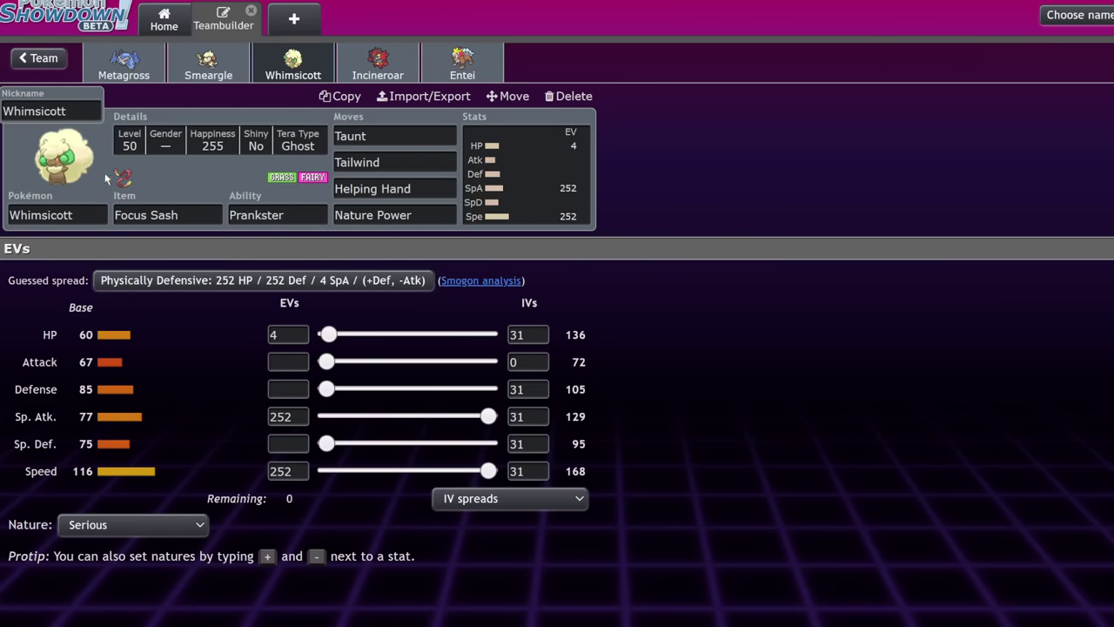
left_click(54, 210)
type("arc")
key("Down")
key("Down")
key("Return")
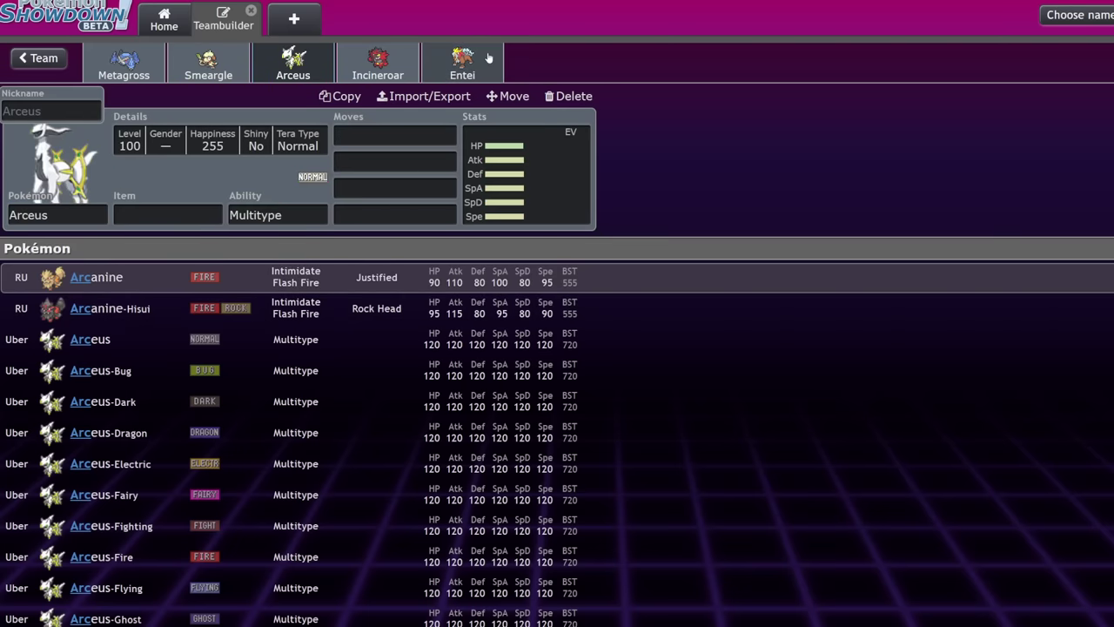
Review Entei's EV spread and ability, along with its Extreme Speed and Sacred Fire moves.
left_click(488, 57)
left_click(520, 178)
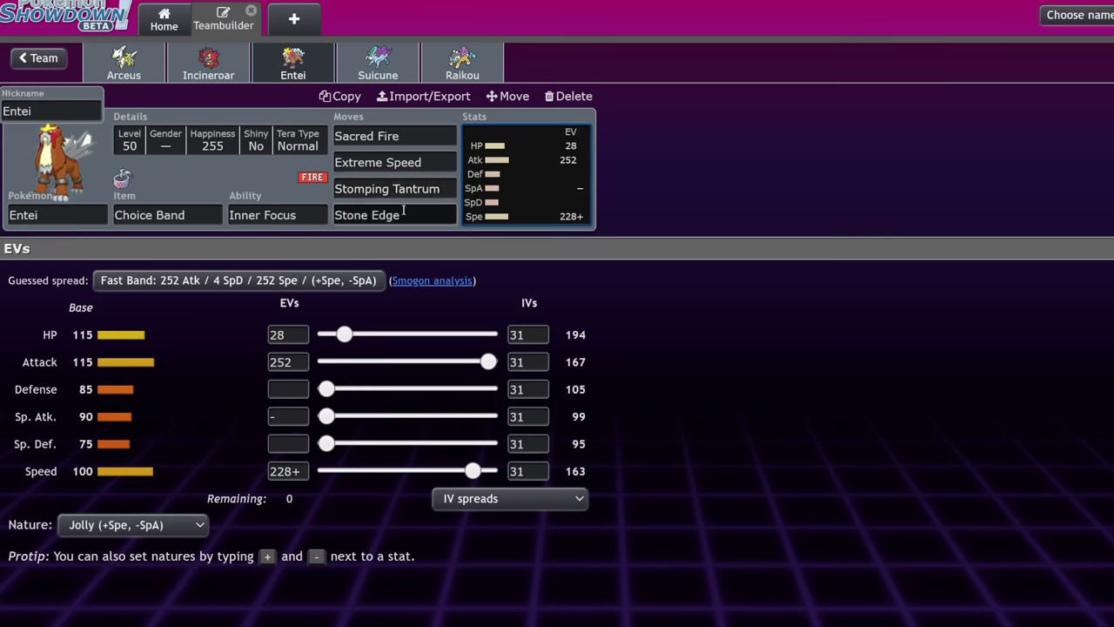
left_click(425, 164)
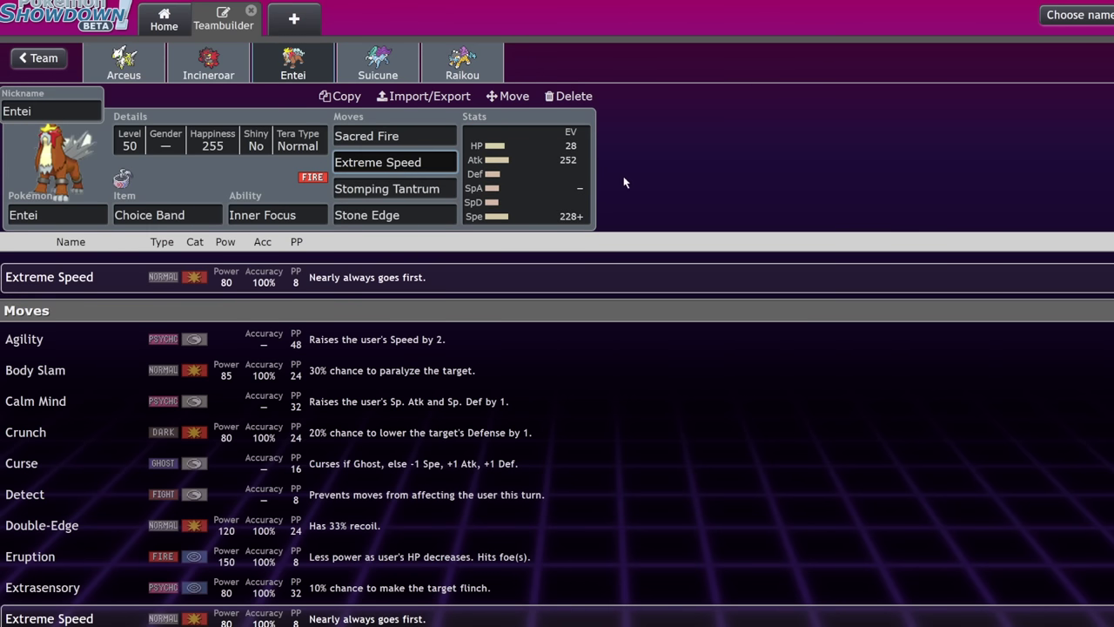
left_click(316, 218)
left_click(563, 192)
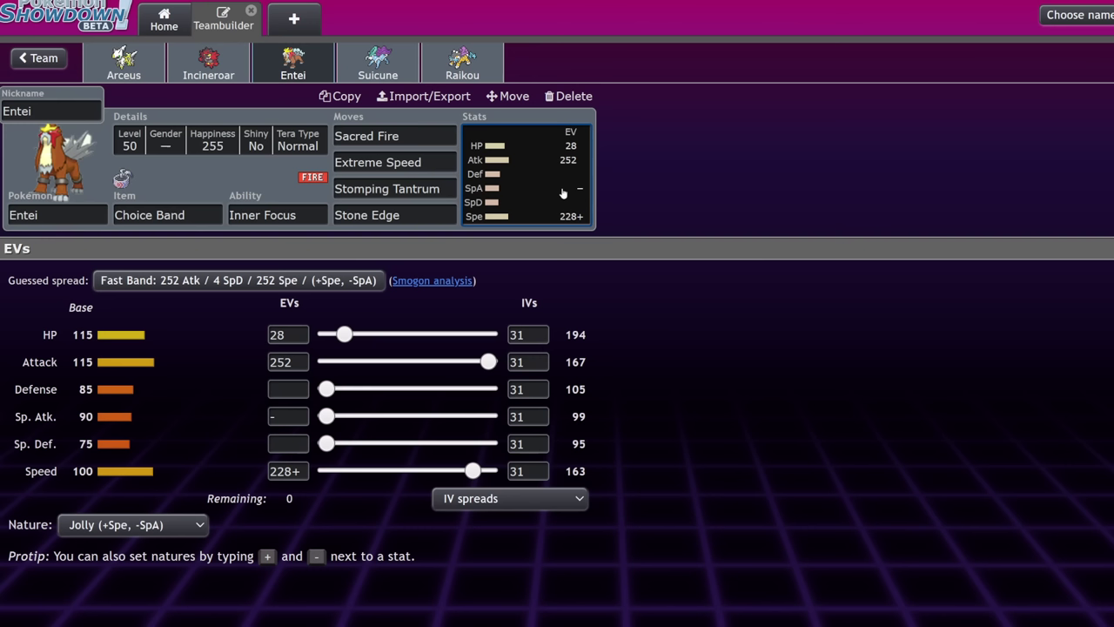
left_click(440, 137)
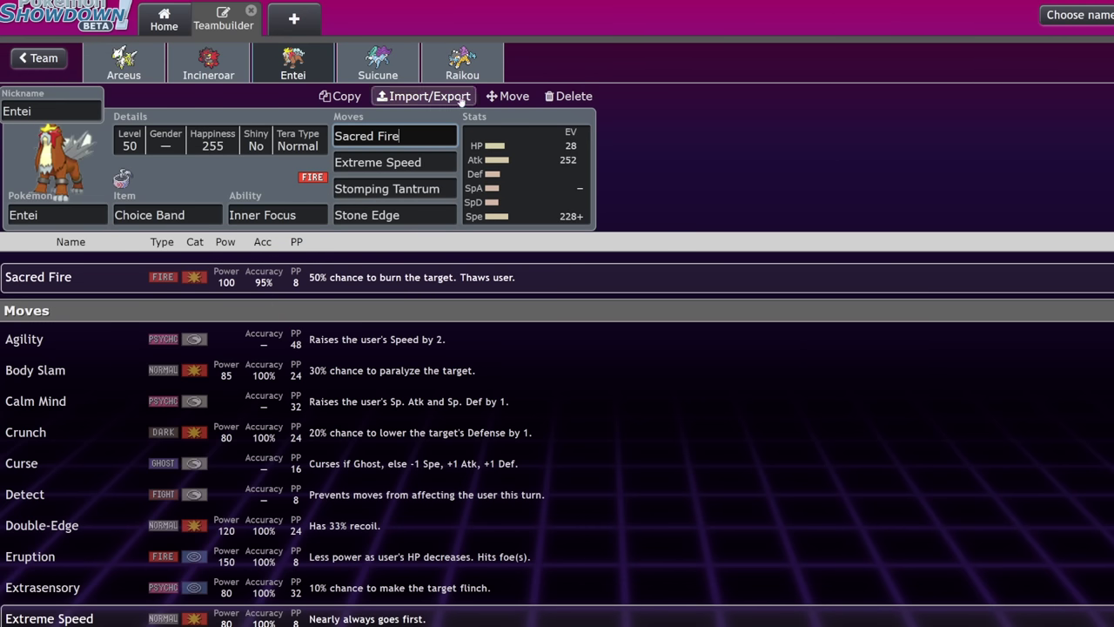
Open Suicune and give it the Inner Focus ability and Leftovers as its item.
left_click(377, 63)
left_click(581, 177)
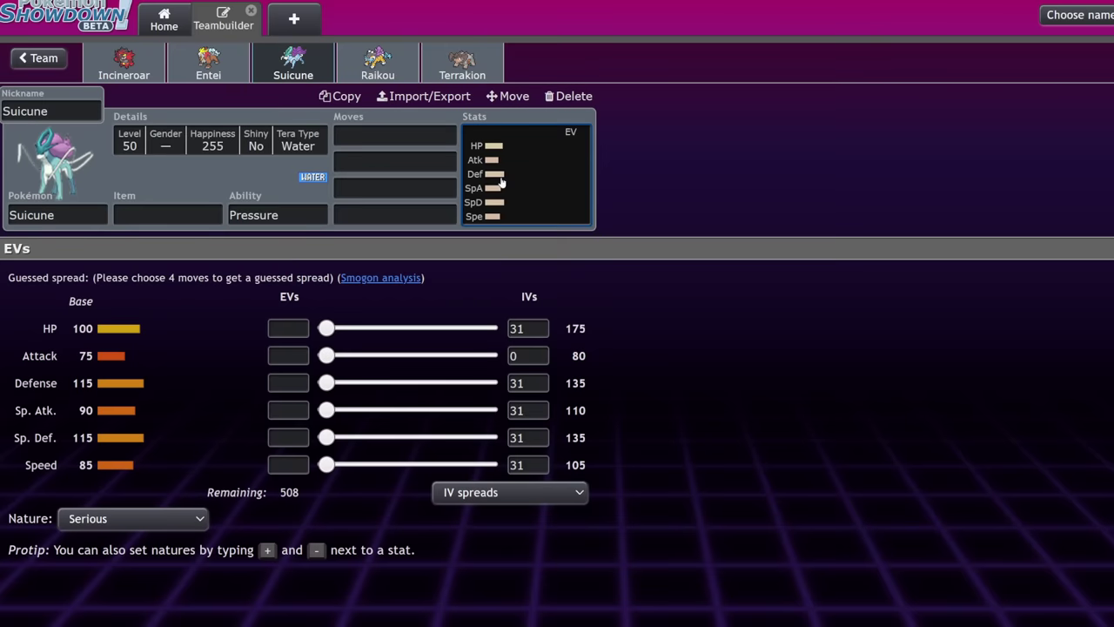
left_click(272, 213)
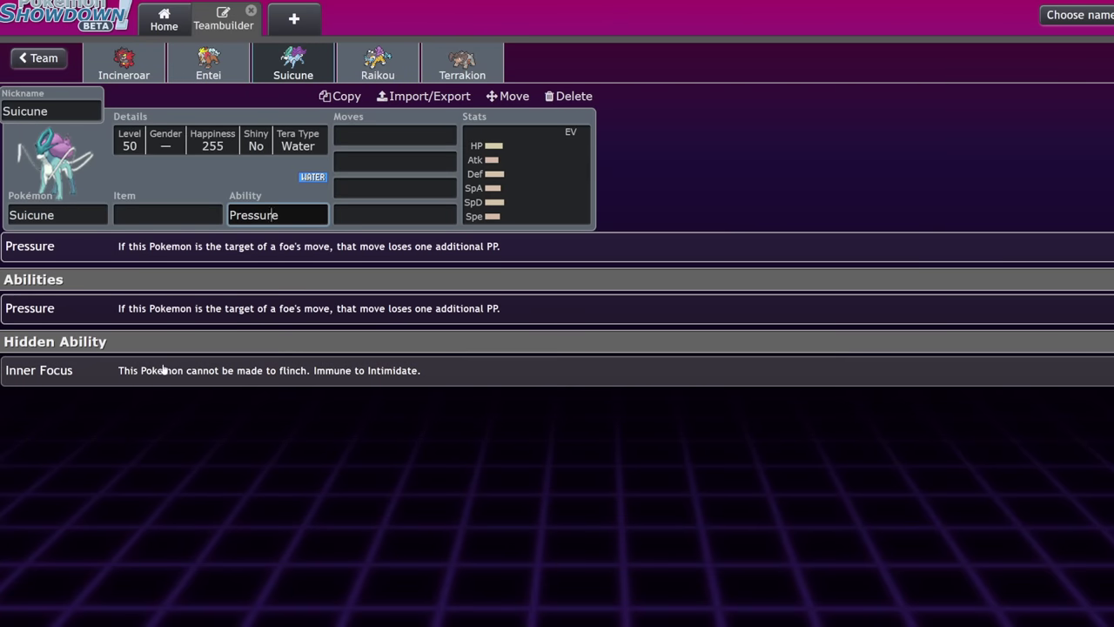
left_click(164, 370)
left_click(513, 185)
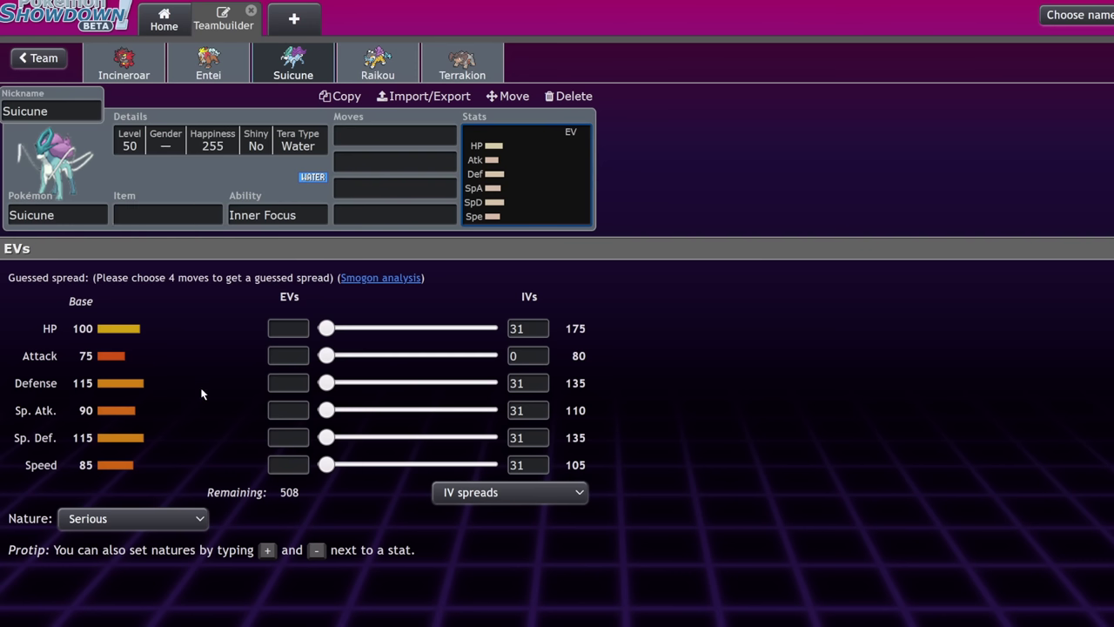
left_click(180, 214)
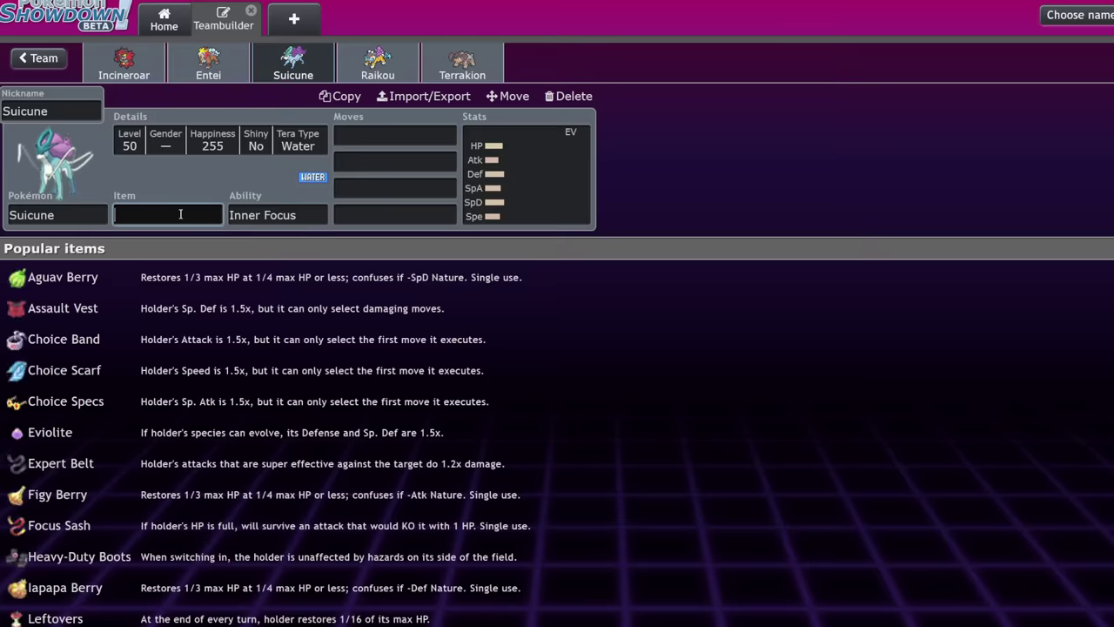
type("left")
key("Return")
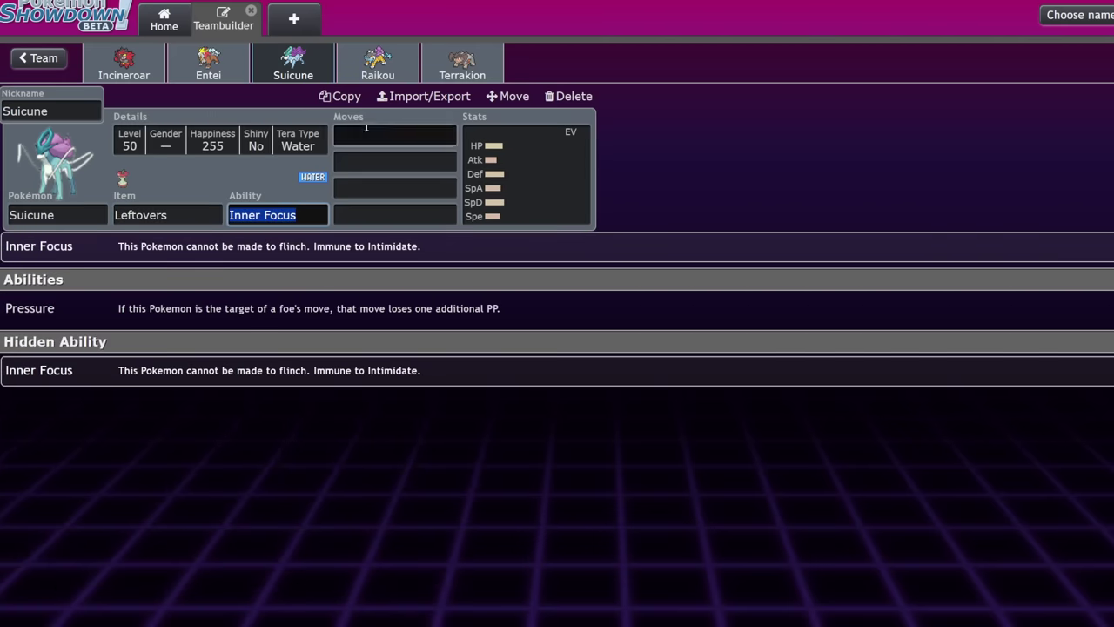
Give Suicune Tailwind, Icy Wind and Scald as its first three moves.
left_click(396, 136)
type("ta")
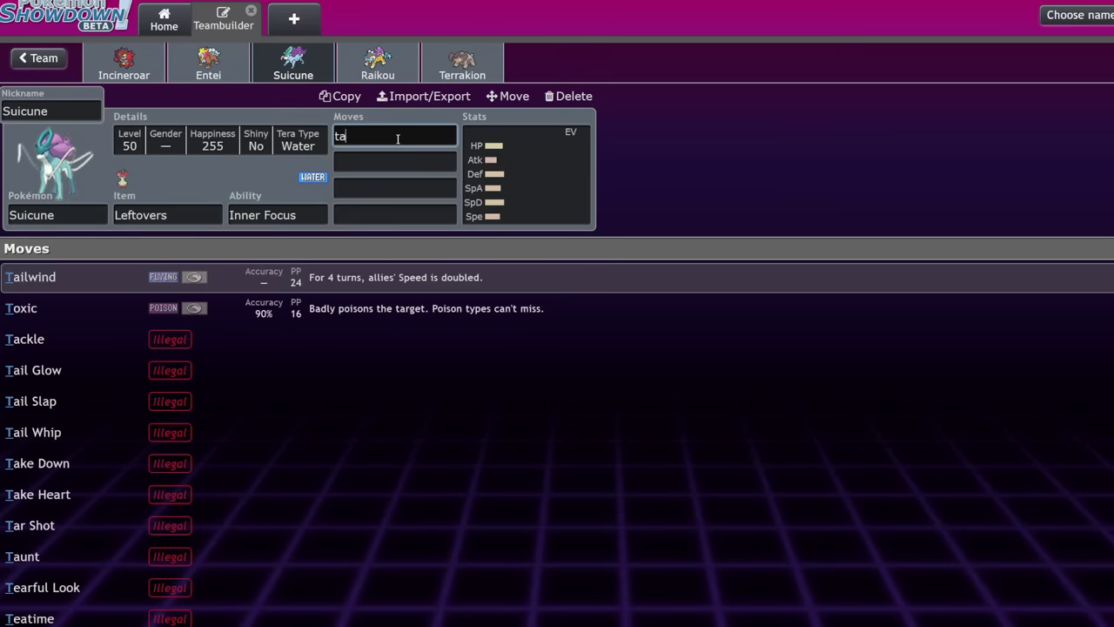
type("il")
key("Return")
left_click(537, 172)
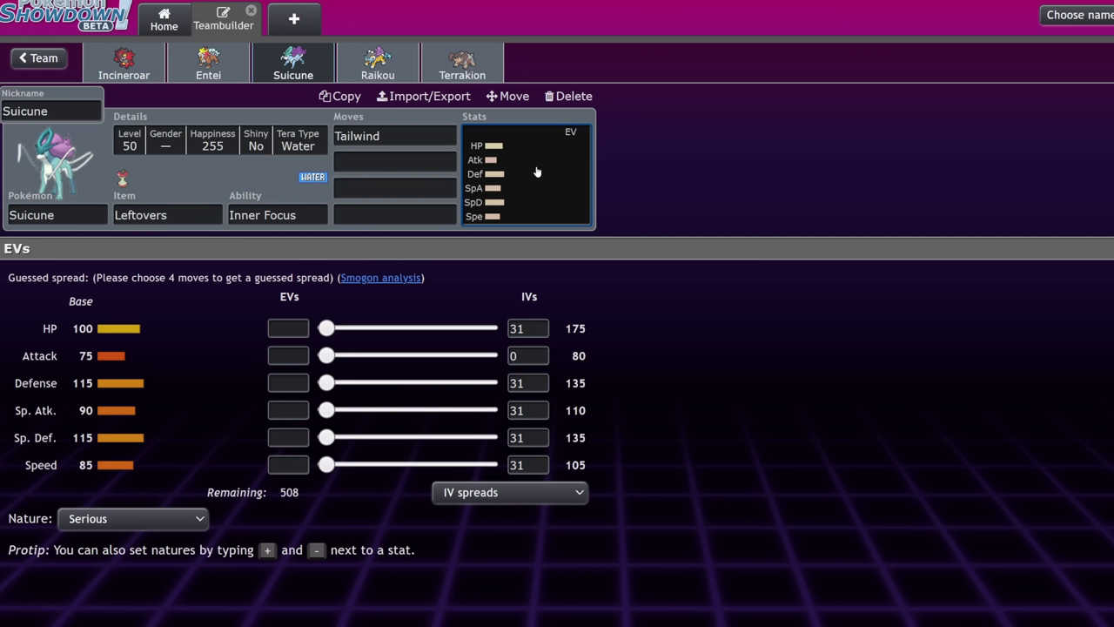
left_click(373, 157)
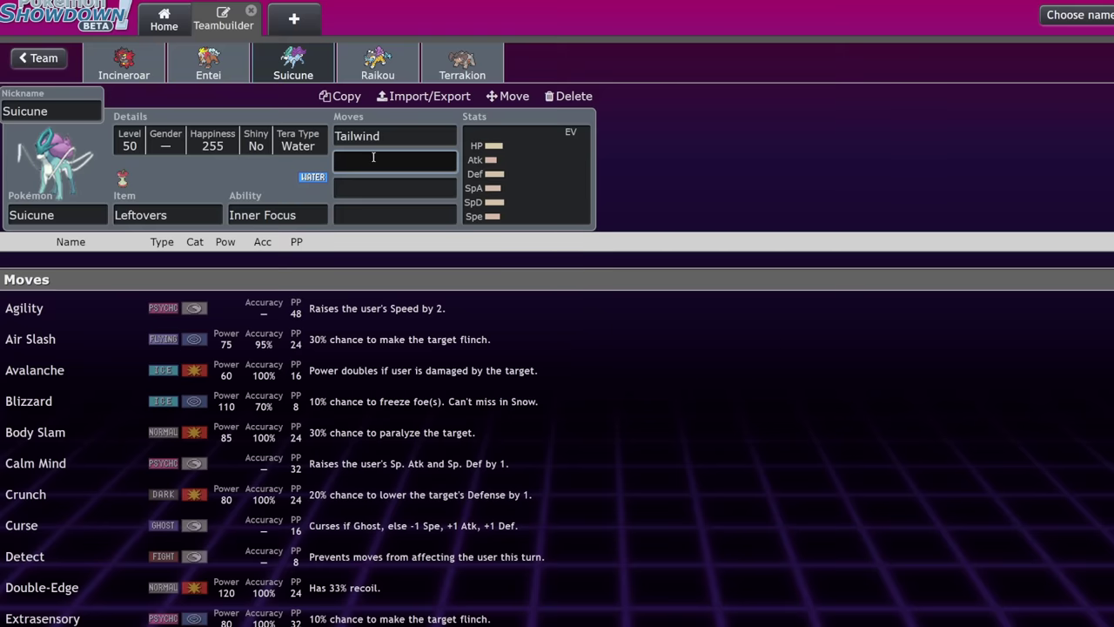
type("icy")
key("Return")
type("sca")
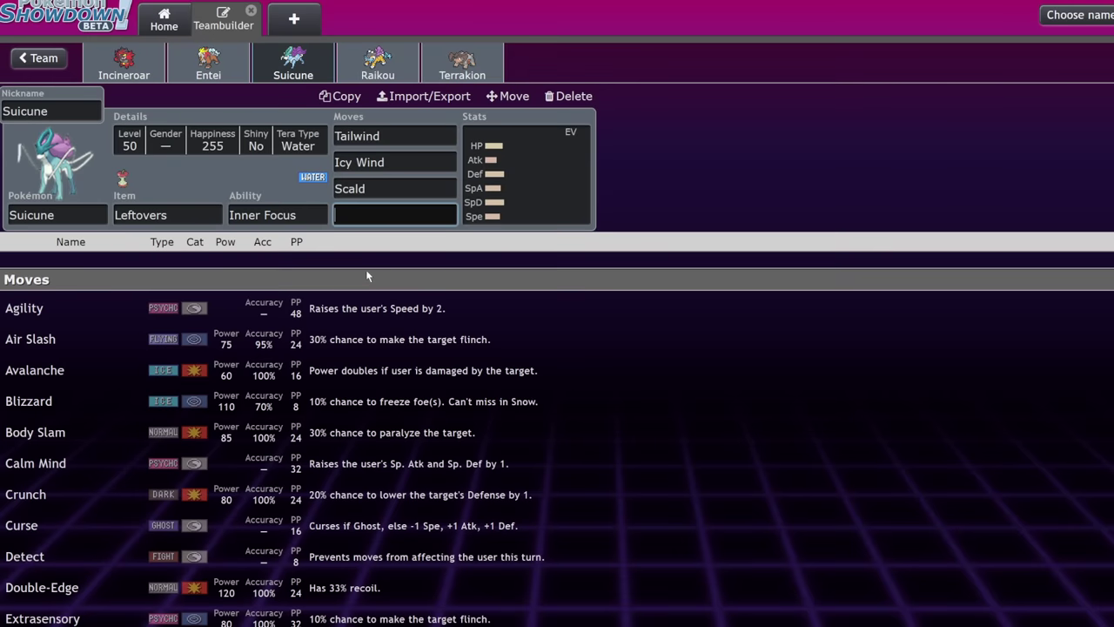
left_click(267, 176)
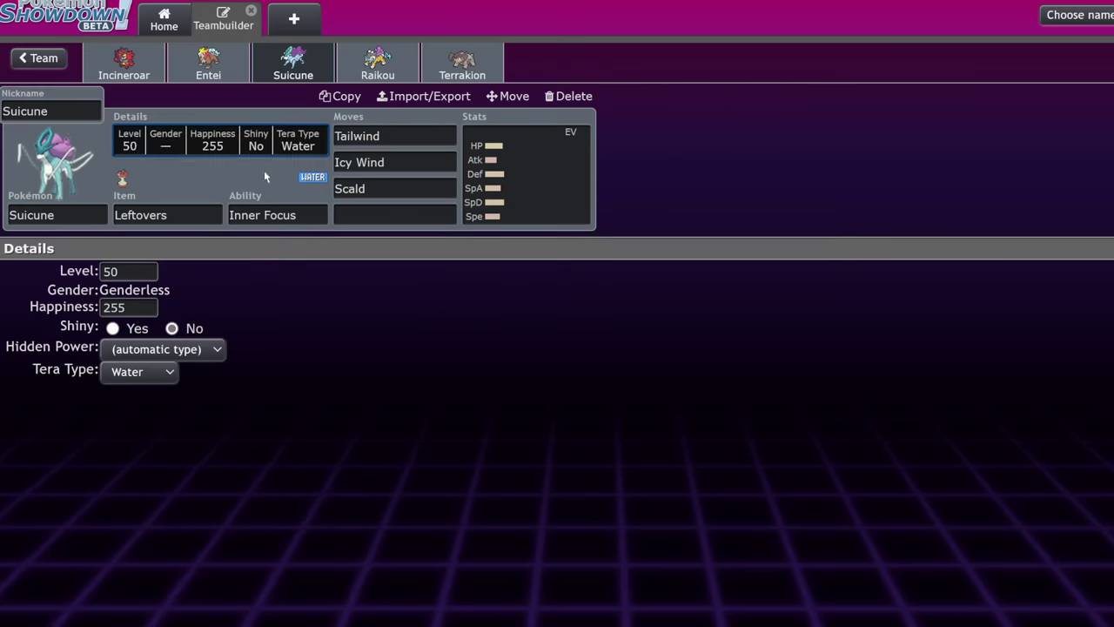
left_click(504, 203)
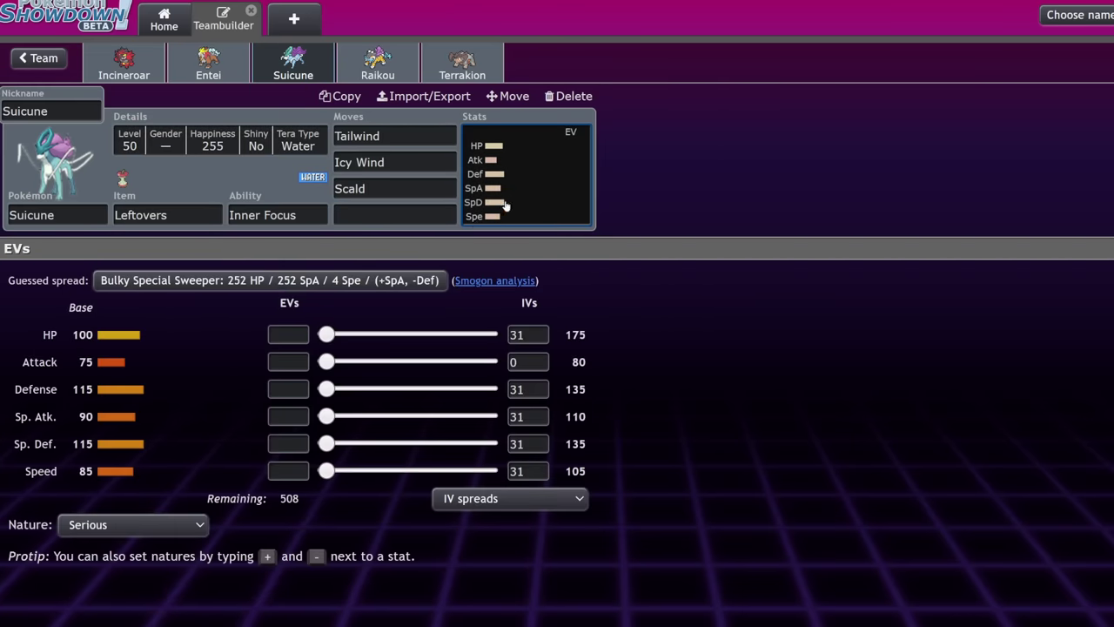
Search for "hyd" and "muddy" as alternatives for Suicune's third move, and choose Scald again.
left_click(394, 189)
double_click(403, 189)
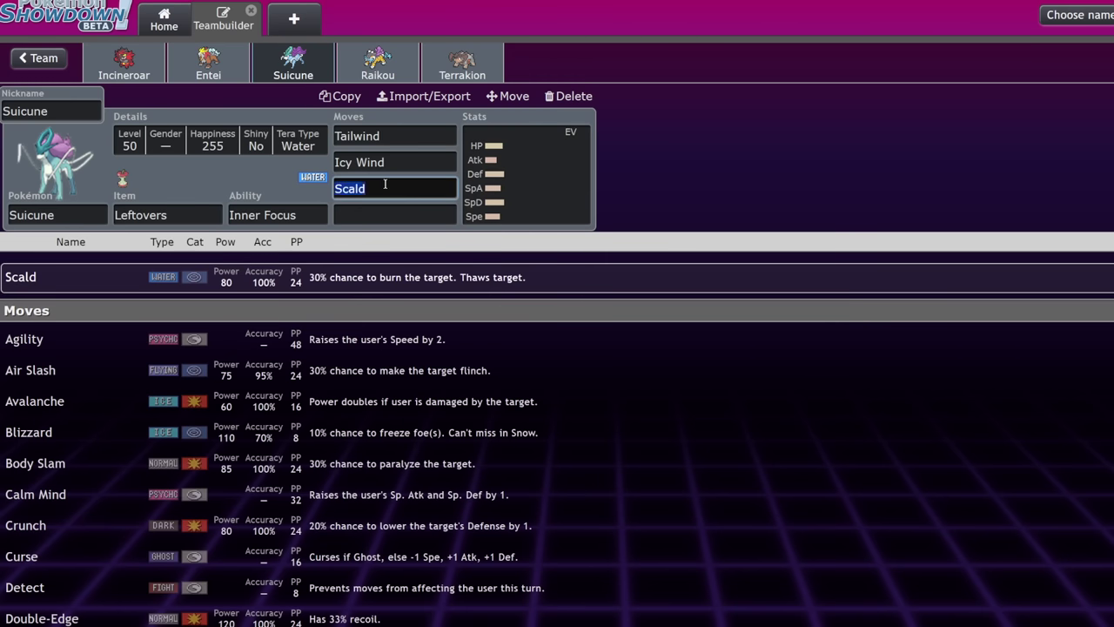
type("hyd")
key("BackSpace")
key("BackSpace")
key("BackSpace")
type("muddy")
key("BackSpace")
key("BackSpace")
key("BackSpace")
key("BackSpace")
key("BackSpace")
type("scal")
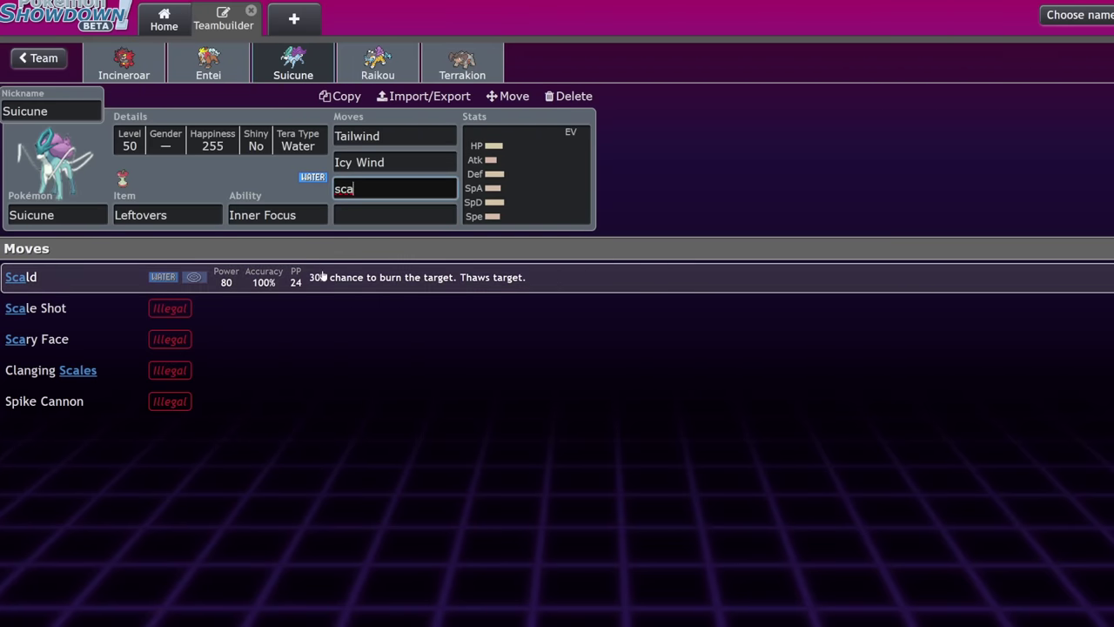
left_click(321, 276)
Choose Calm Mind as Suicune's fourth move.
scroll(322, 276, "down", 5)
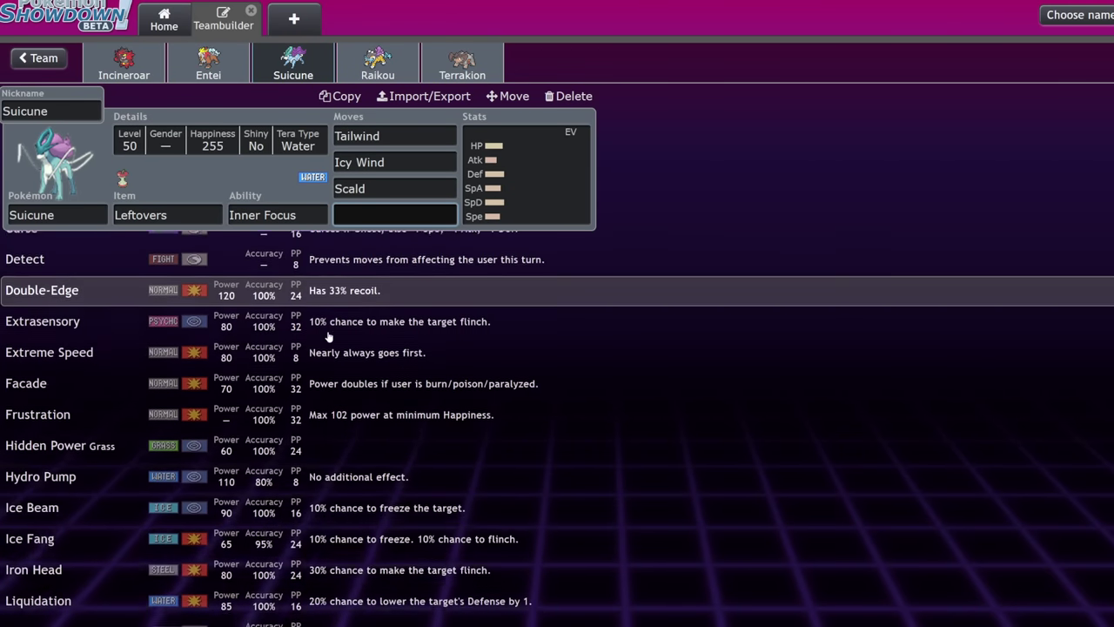
type("calm")
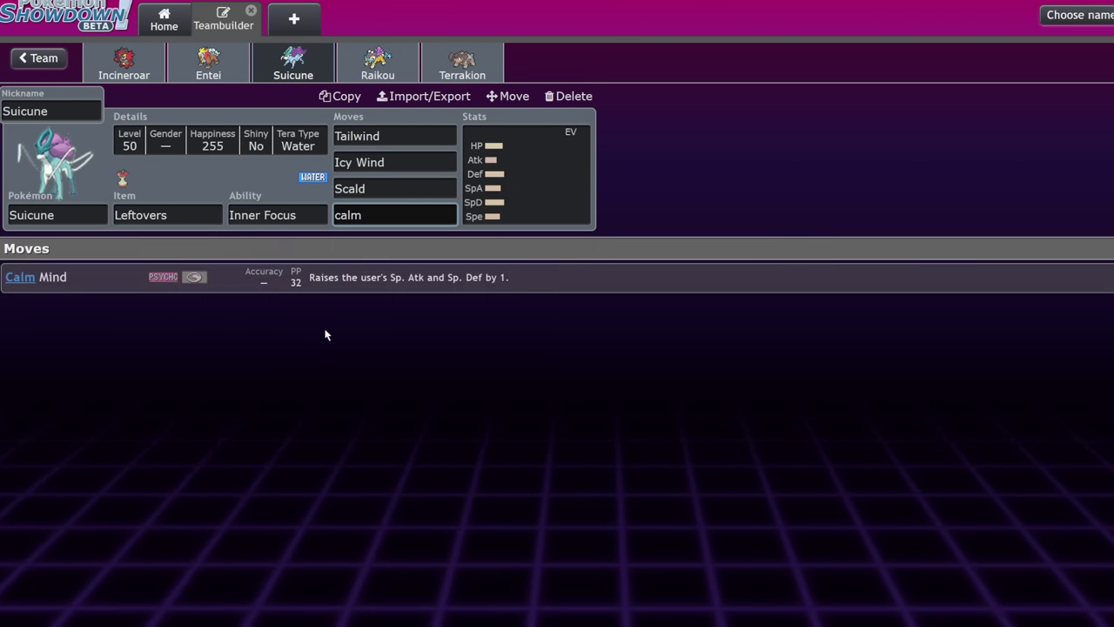
key("Return")
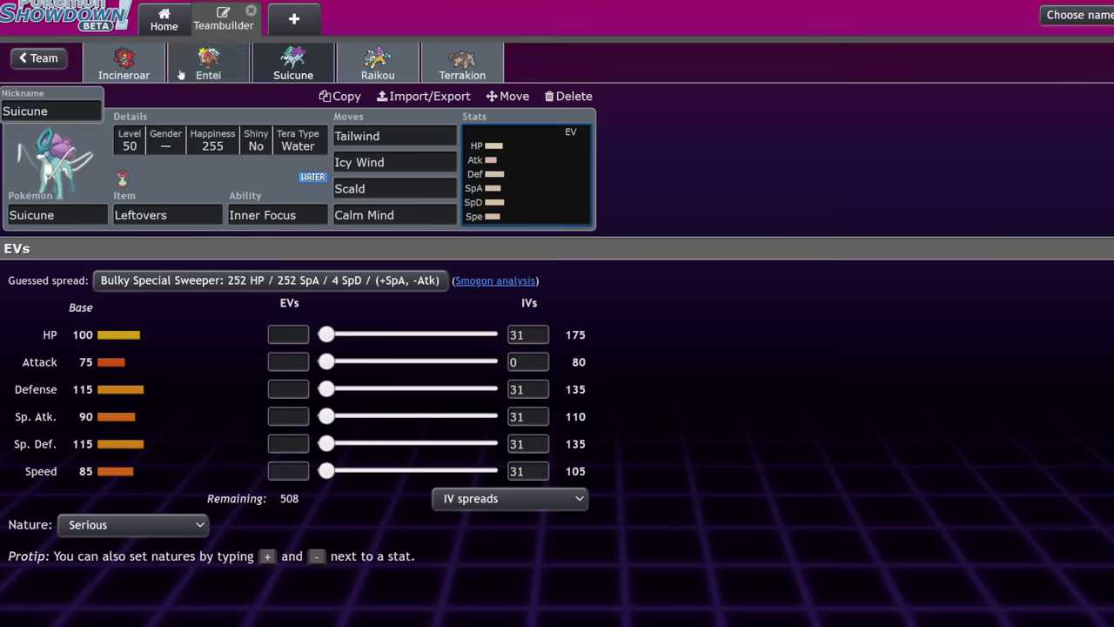
Look at Incineroar's set for comparison and set Suicune's Speed EVs to 12.
left_click(128, 64)
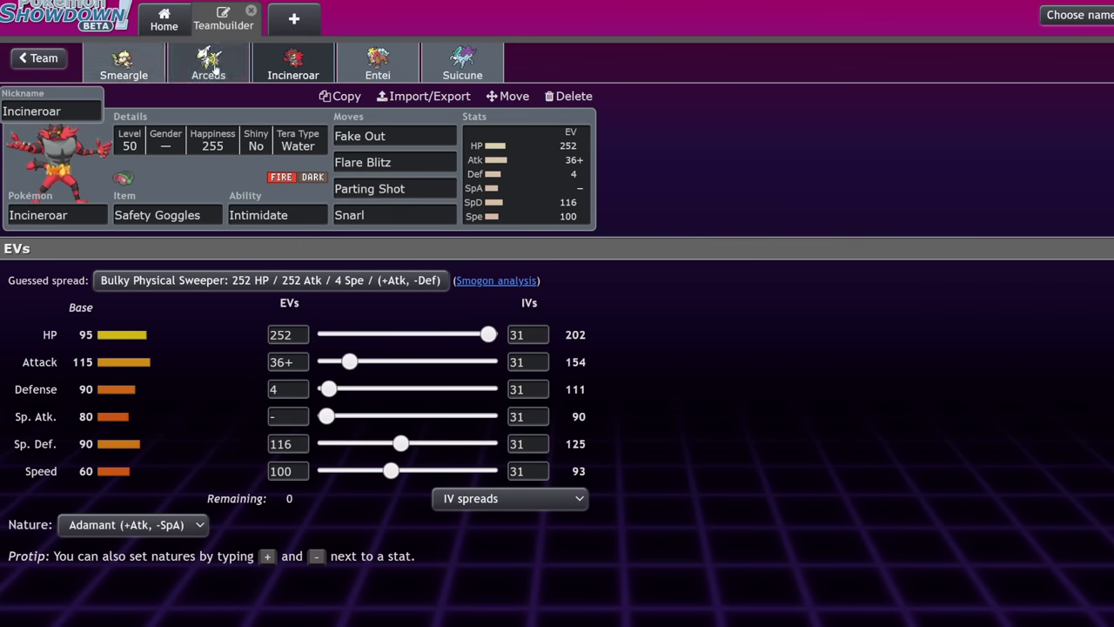
left_click(432, 76)
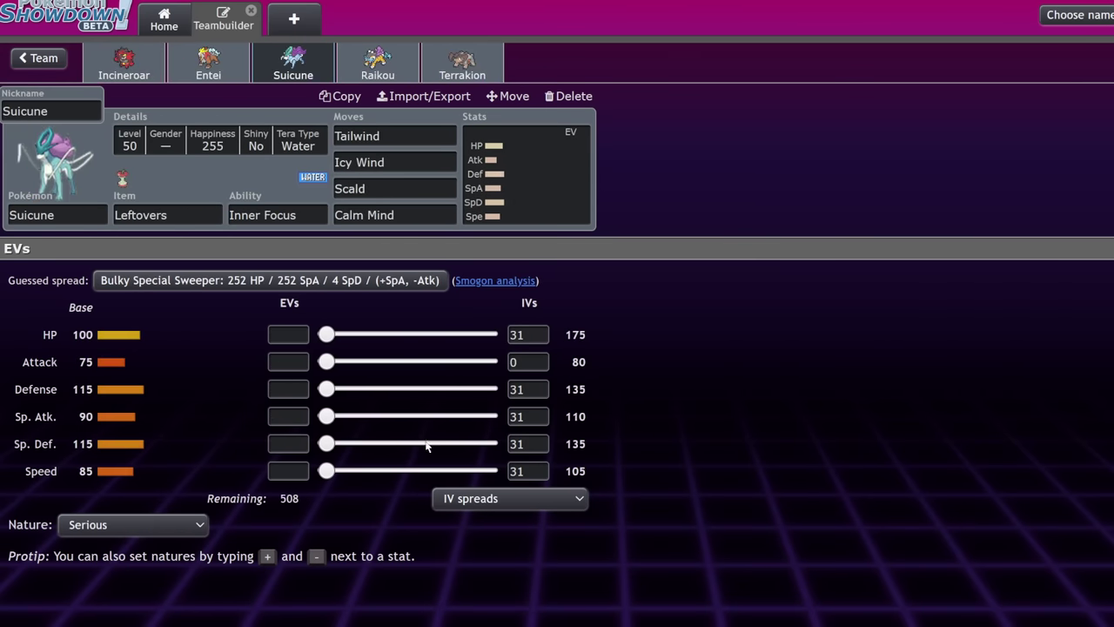
left_click_drag(326, 471, 335, 471)
Change Suicune's Tera type to Fire.
left_click(252, 146)
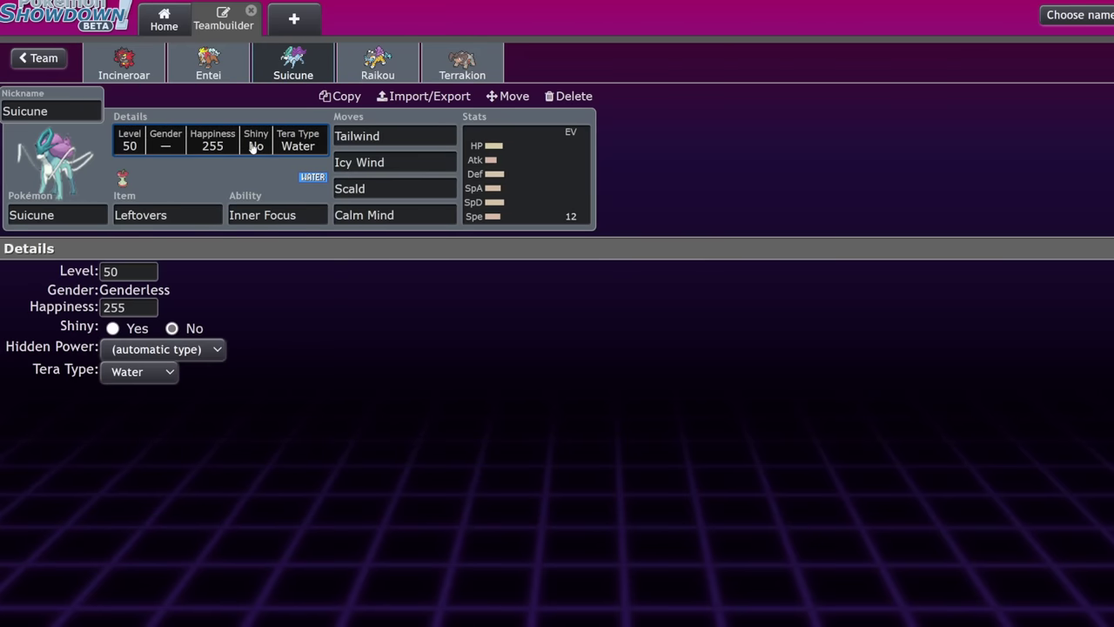
left_click(142, 383)
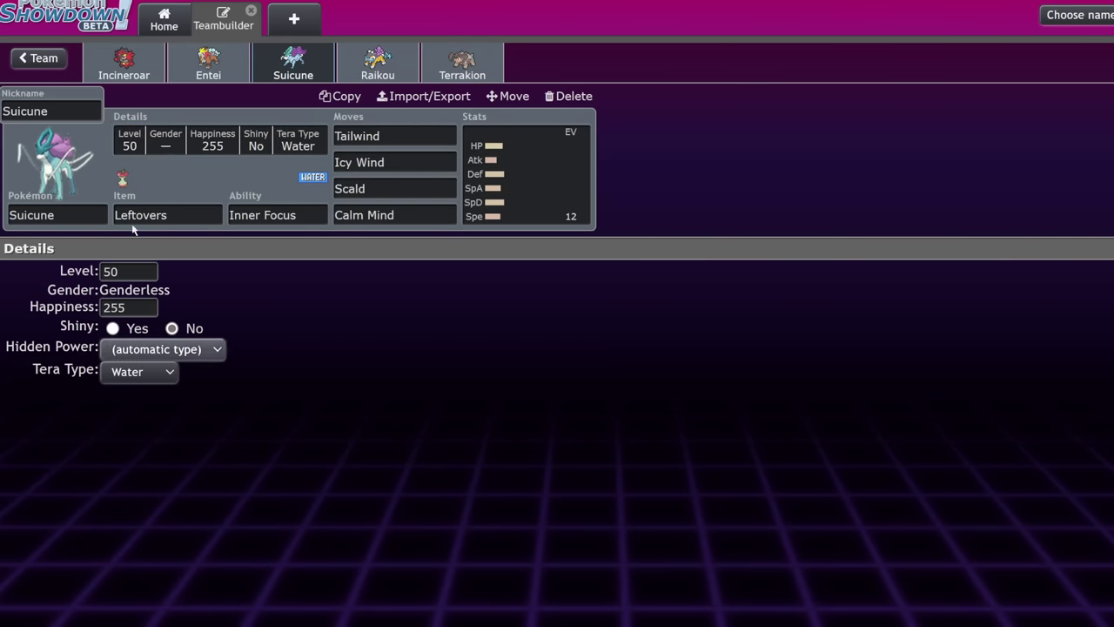
left_click(128, 202)
left_click(517, 161)
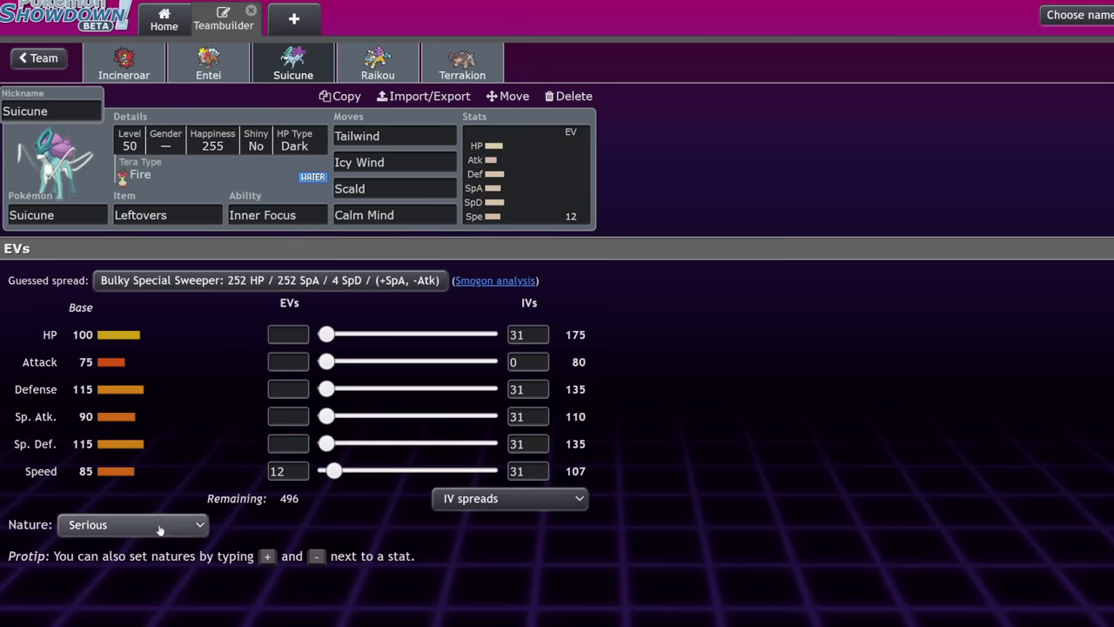
Change Suicune's Tera type to Dragon and return to its stat spread.
left_click(220, 157)
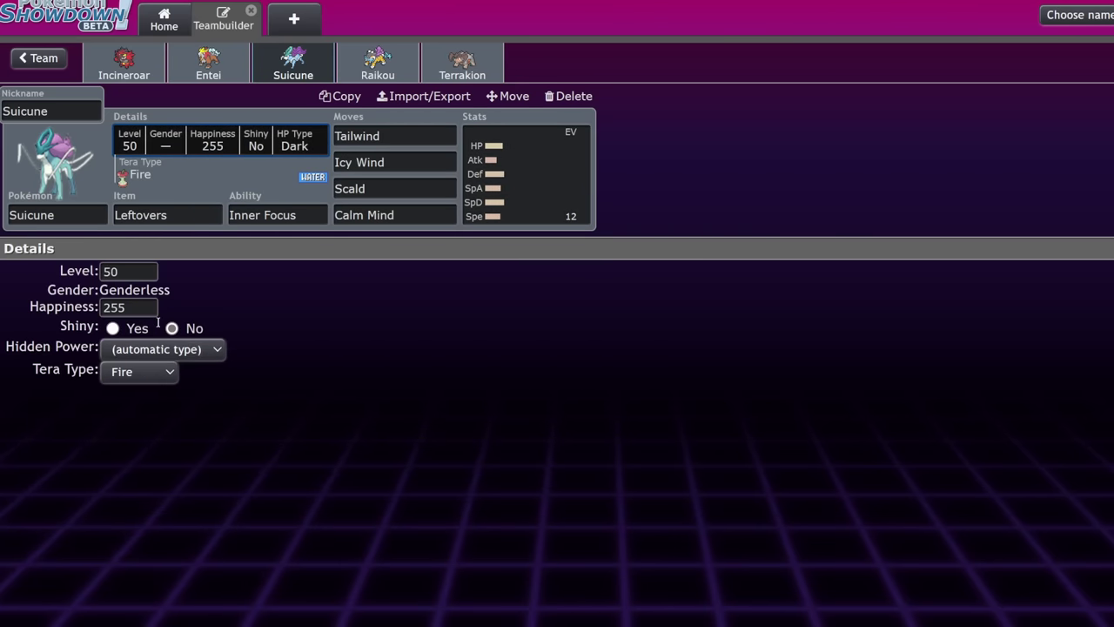
left_click(167, 370)
left_click(155, 235)
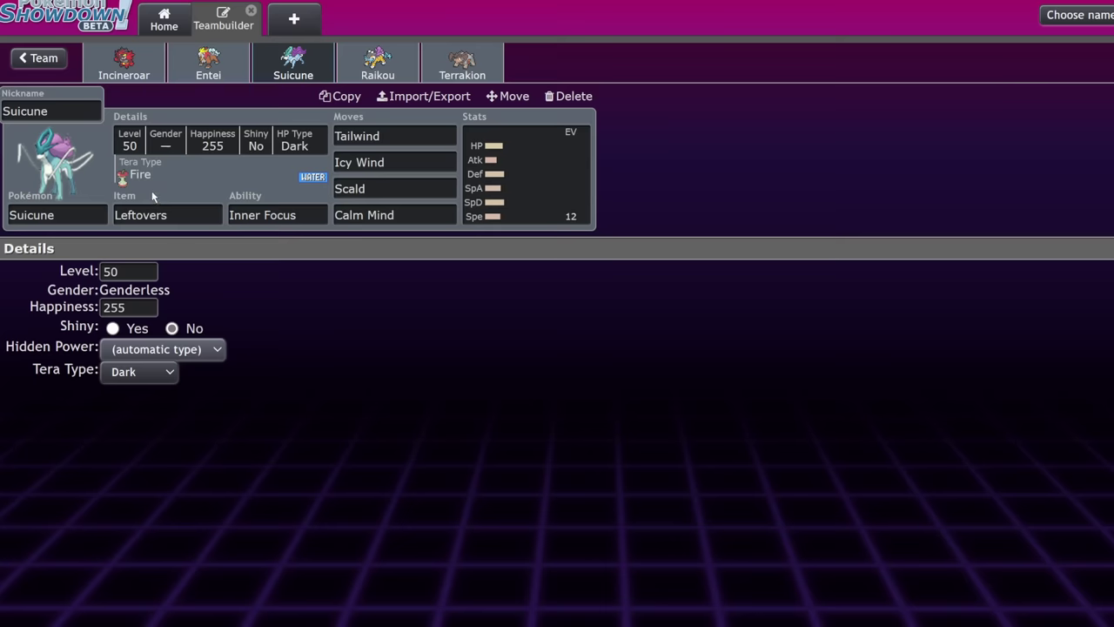
key("Down")
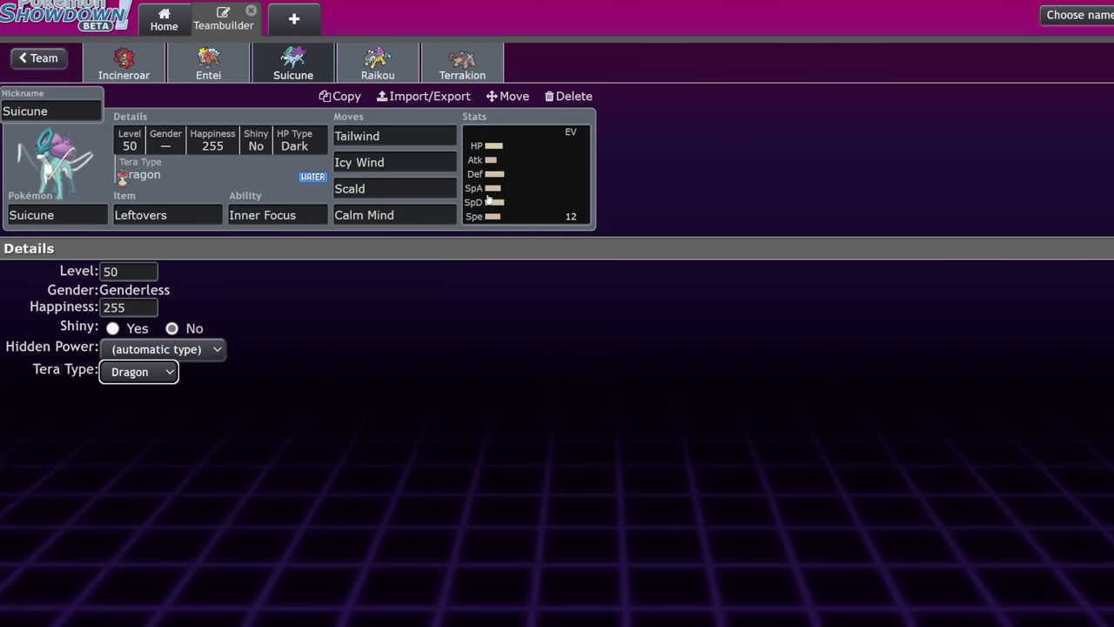
left_click(511, 200)
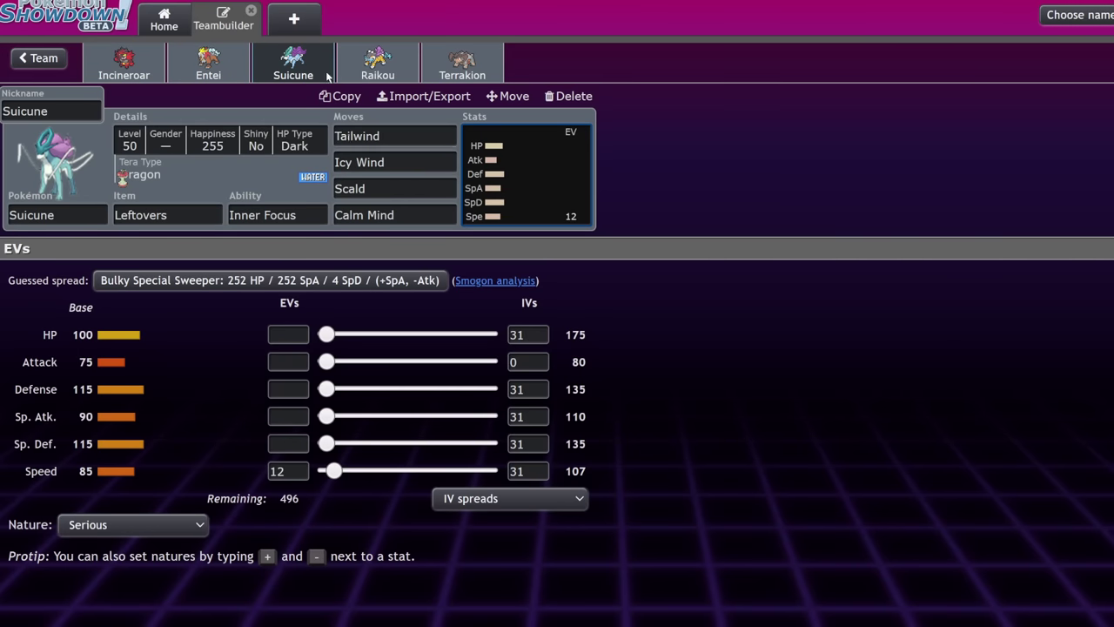
Open Raikou and set its Speed EVs to 252.
left_click(378, 66)
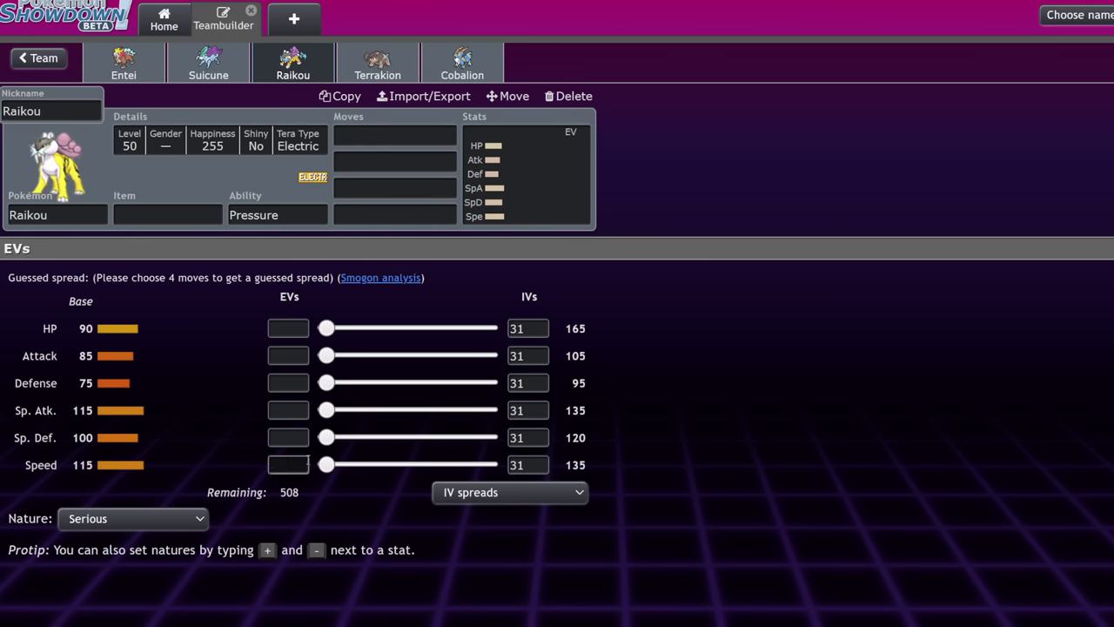
left_click_drag(326, 465, 496, 465)
left_click_drag(326, 410, 147, 438)
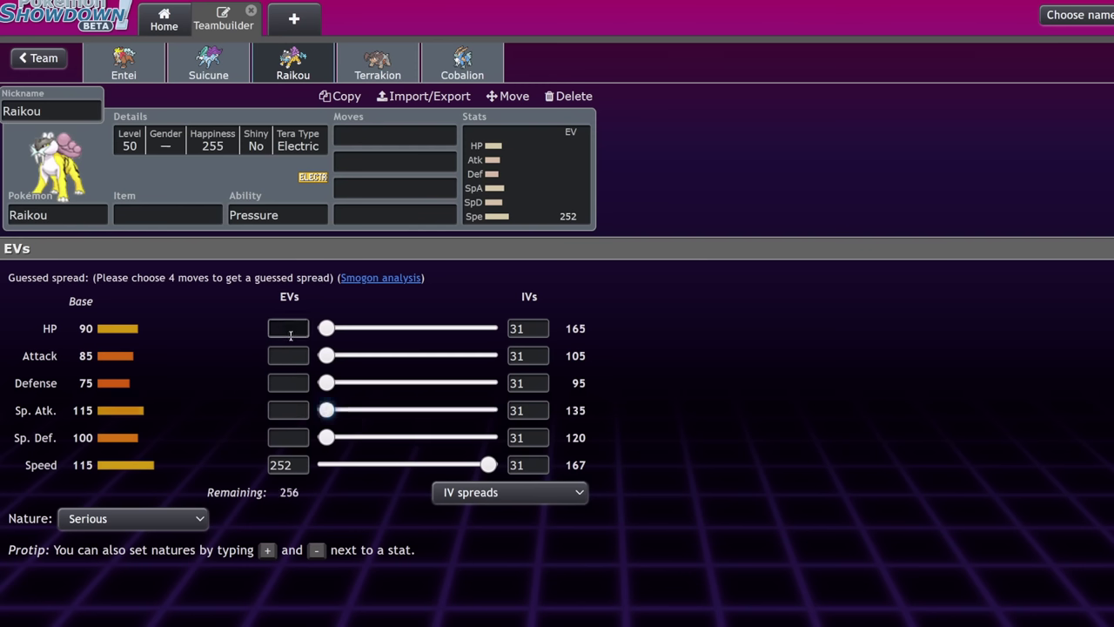
Set Raikou's ability to Inner Focus and give it a Light Clay as its held item.
left_click(188, 218)
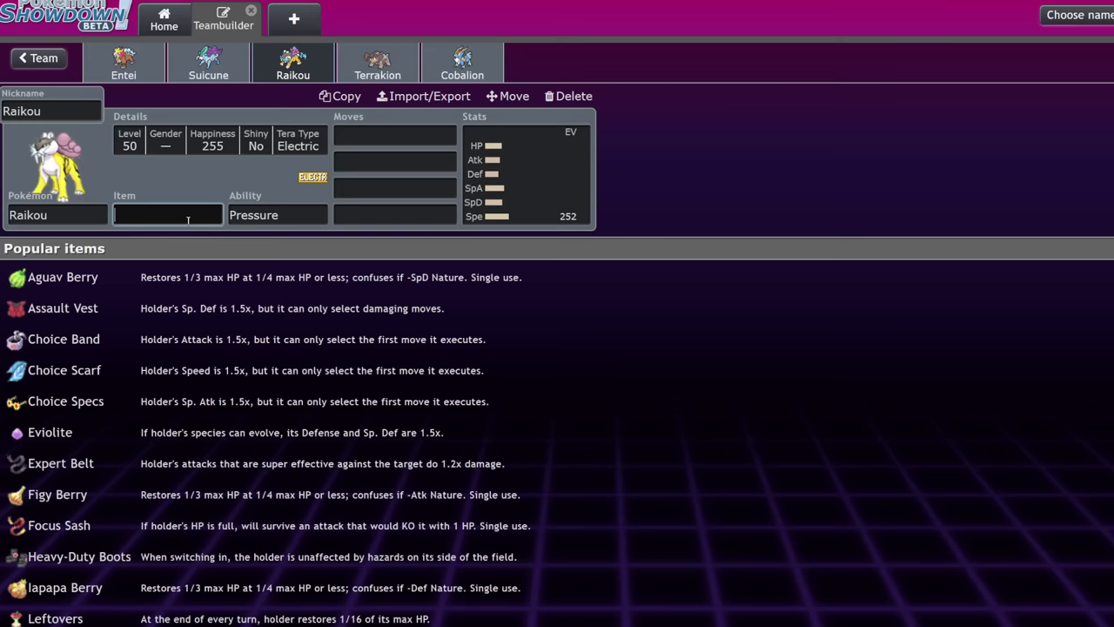
left_click(277, 223)
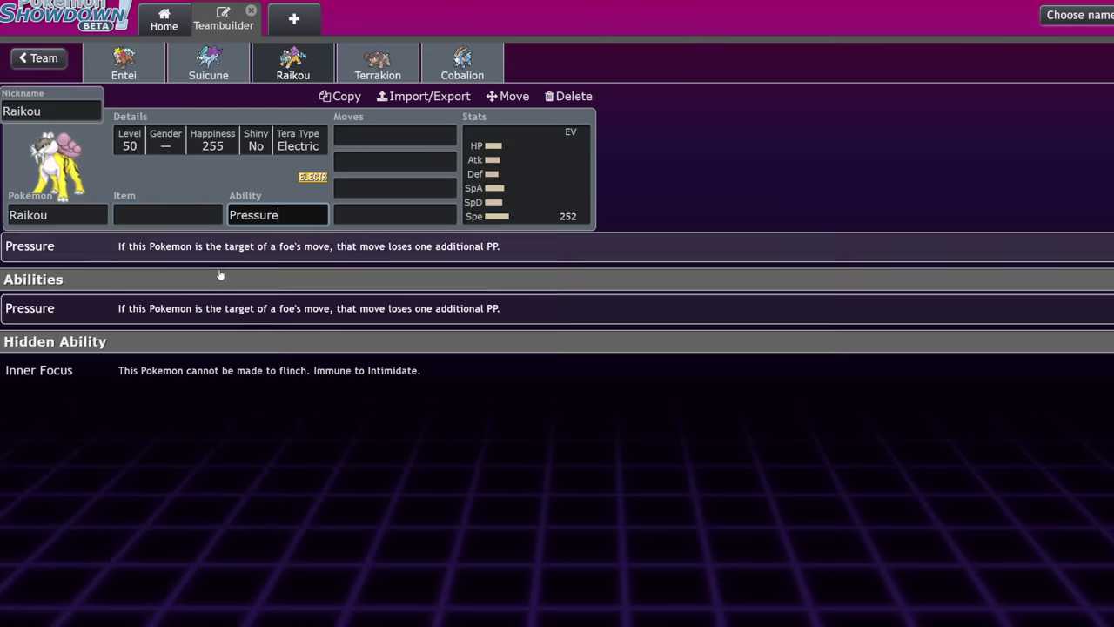
left_click(167, 383)
left_click(169, 217)
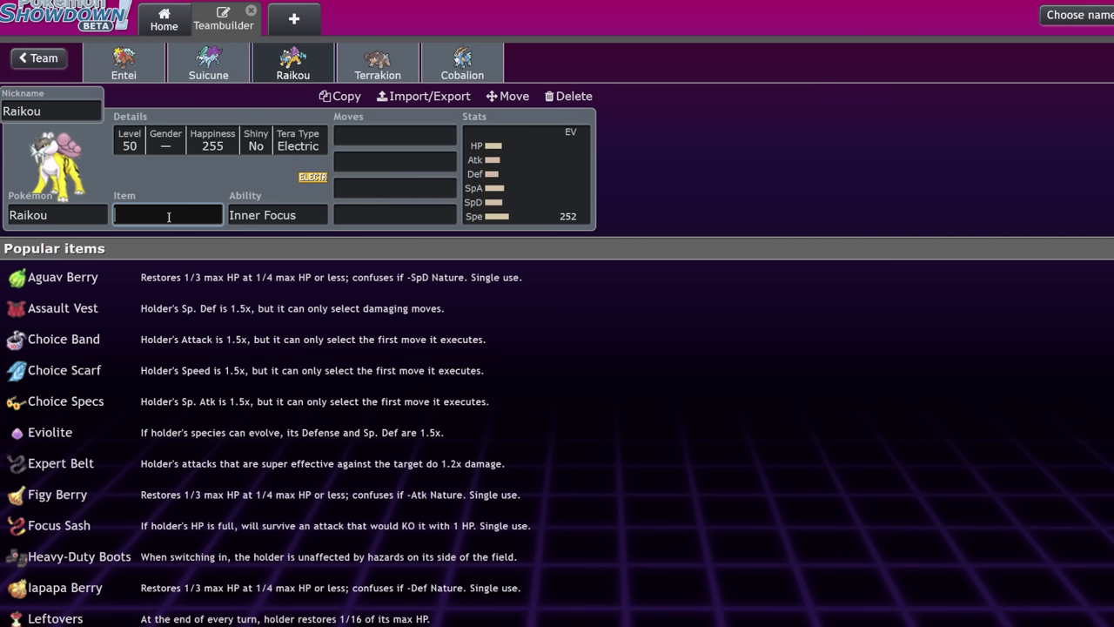
type("light")
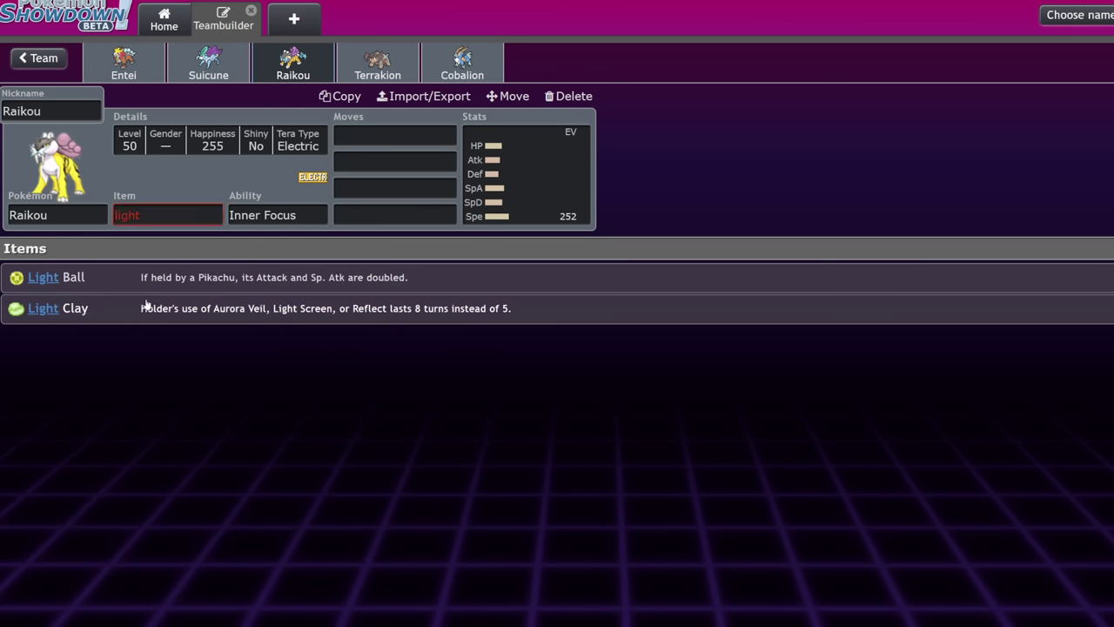
left_click(145, 307)
Give Raikou the moves Light Screen, Reflect, Snarl and Volt Switch.
type("light")
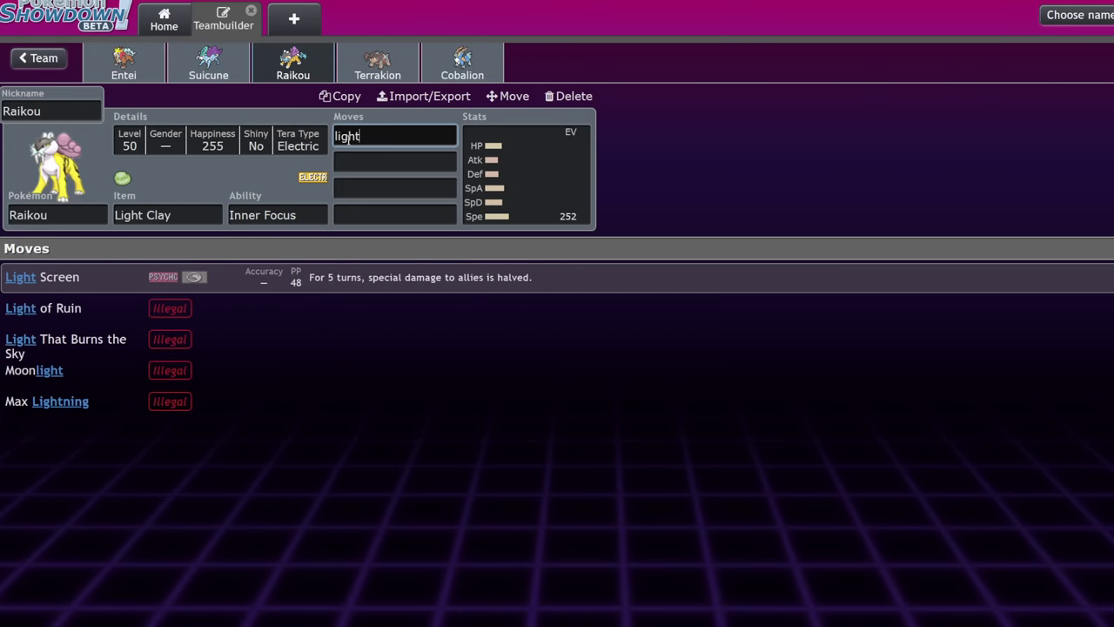
key("Return")
type("ref")
key("Return")
type("snarl")
key("Return")
type("volt")
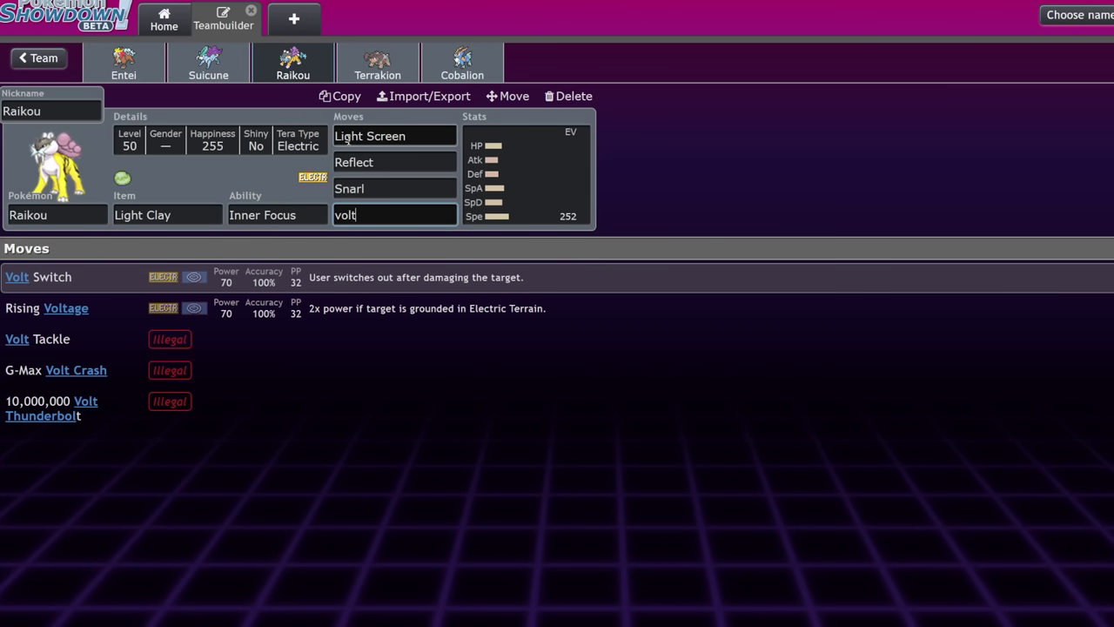
key("Return")
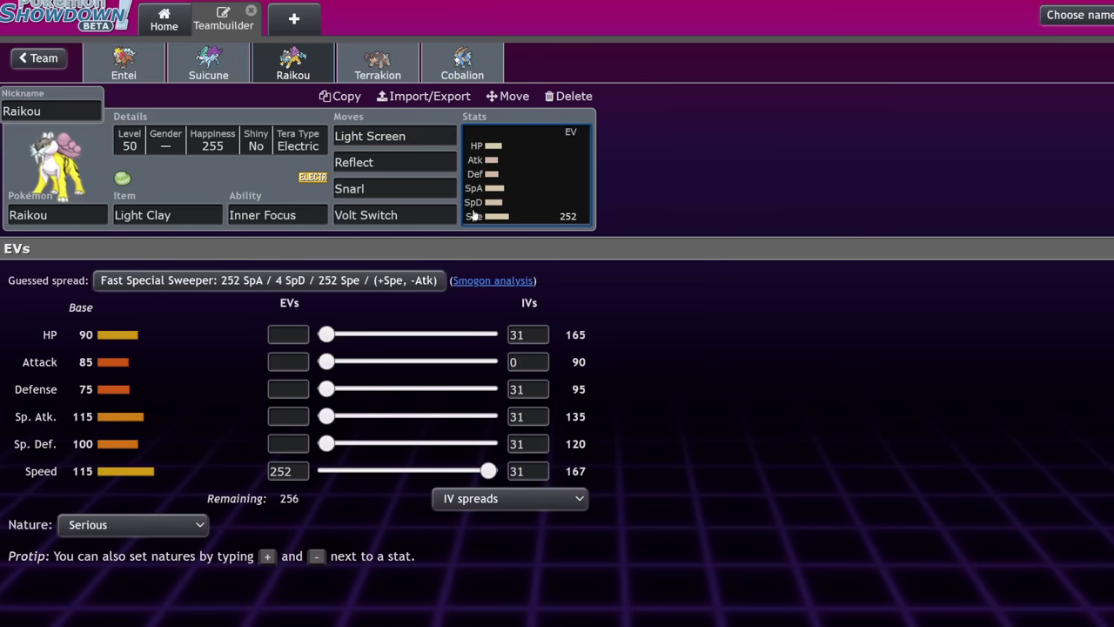
Browse Raikou's available moves, replace Snarl with Eerie Impulse, and return to its stat spread.
left_click(425, 188)
scroll(389, 376, "down", 10)
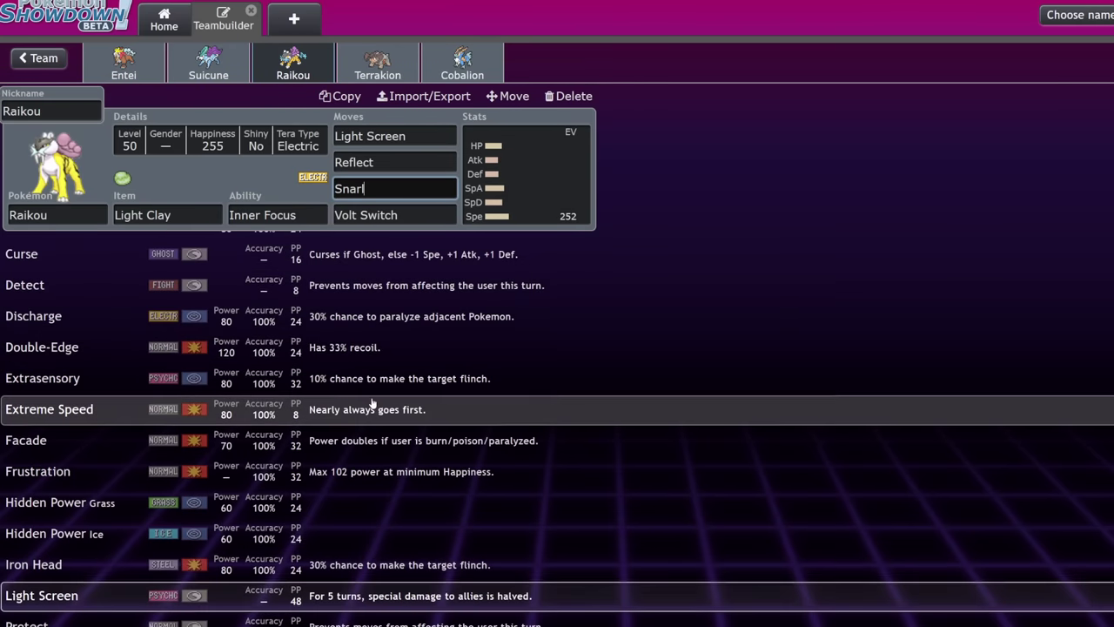
scroll(372, 403, "down", 1)
scroll(373, 396, "up", 2)
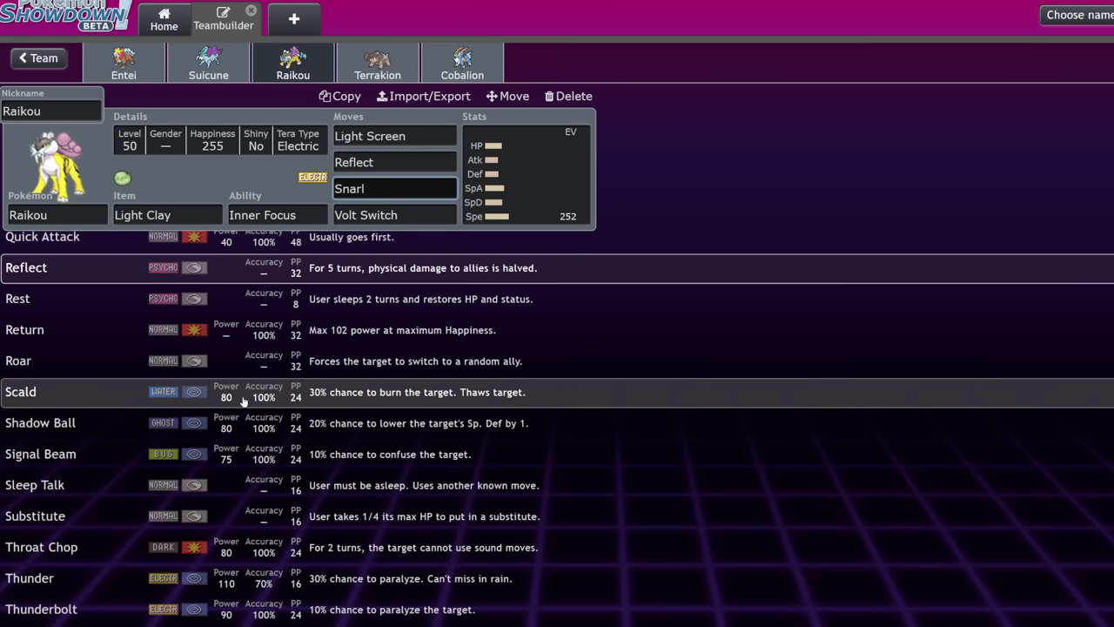
scroll(244, 400, "down", 5)
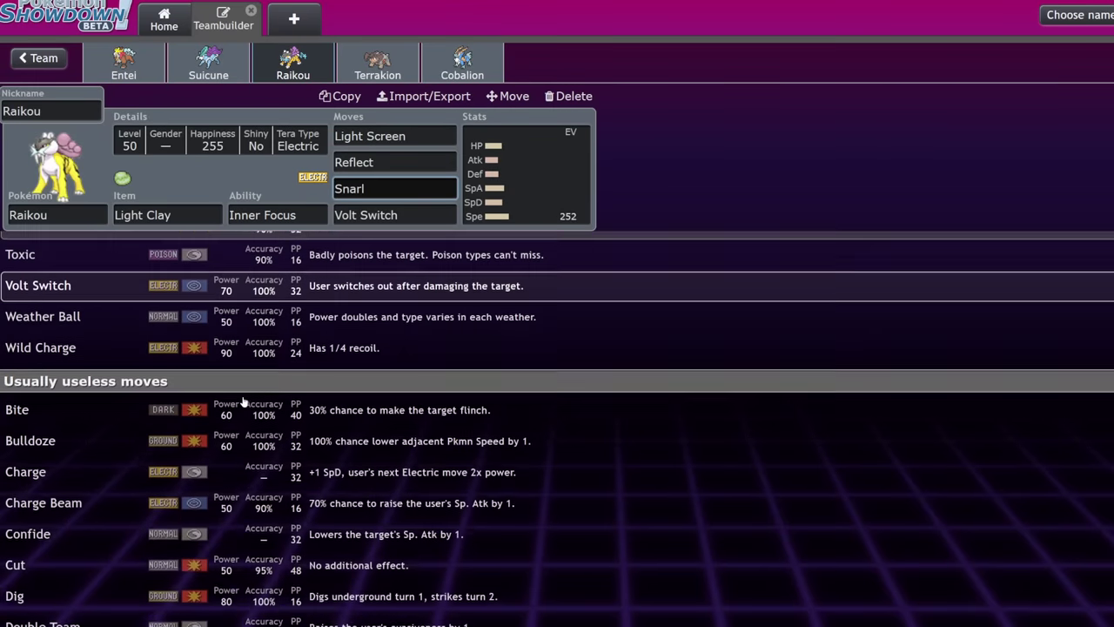
scroll(243, 400, "up", 8)
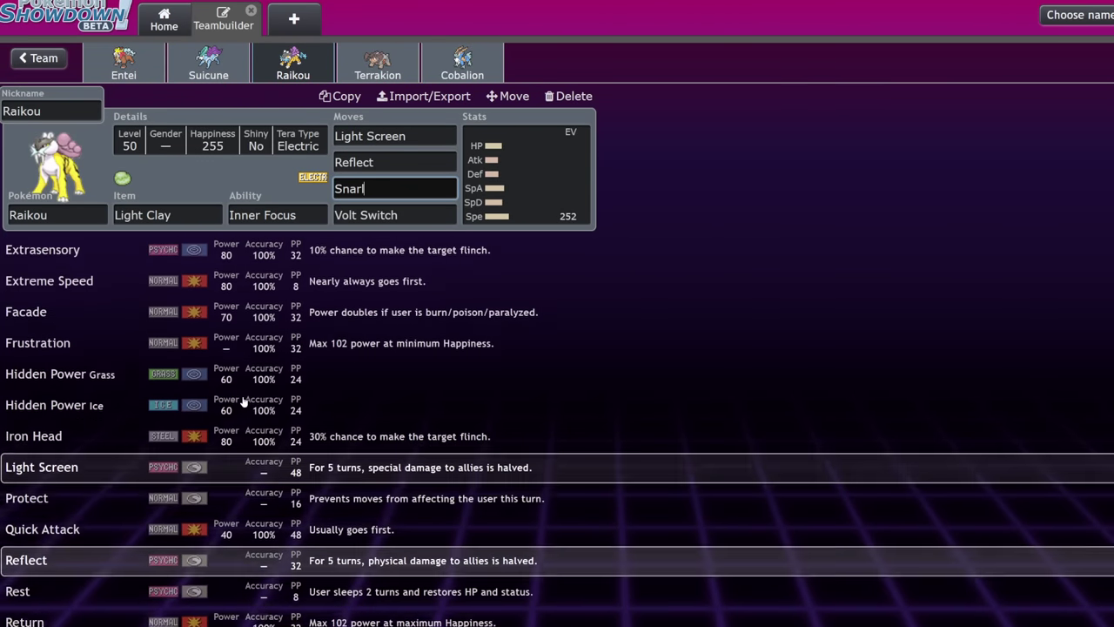
left_click(338, 189)
type("ee")
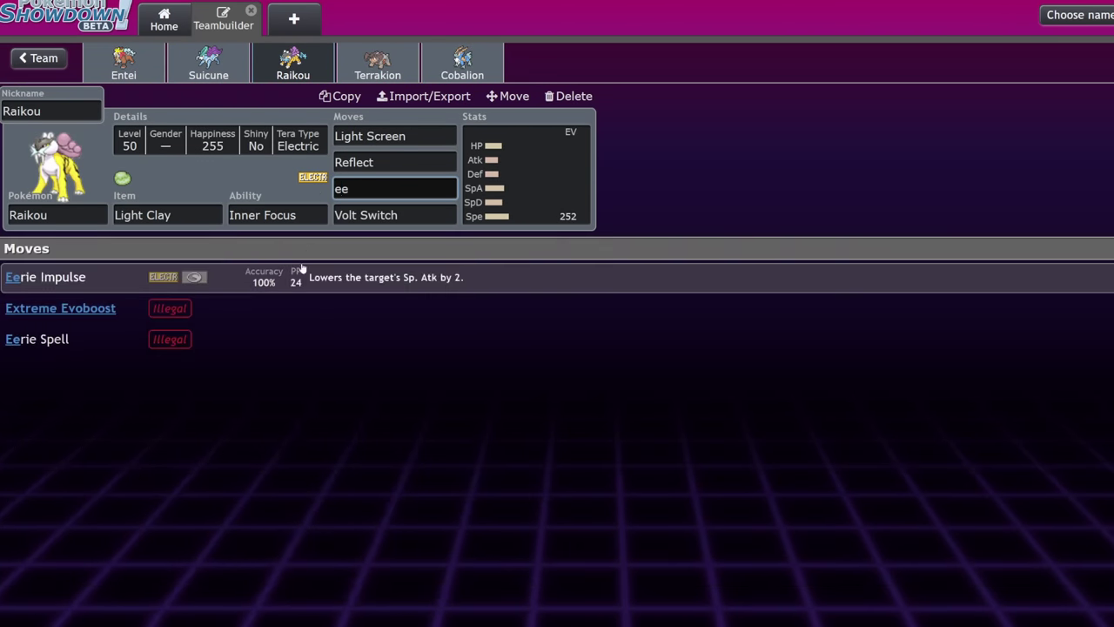
key("Return")
left_click(435, 211)
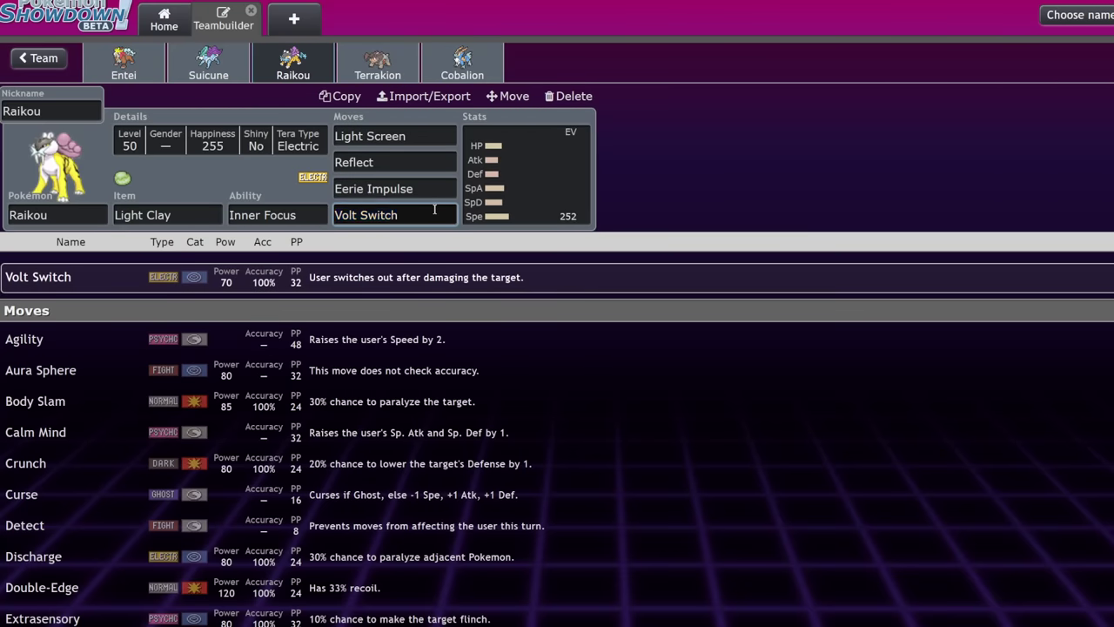
left_click(492, 183)
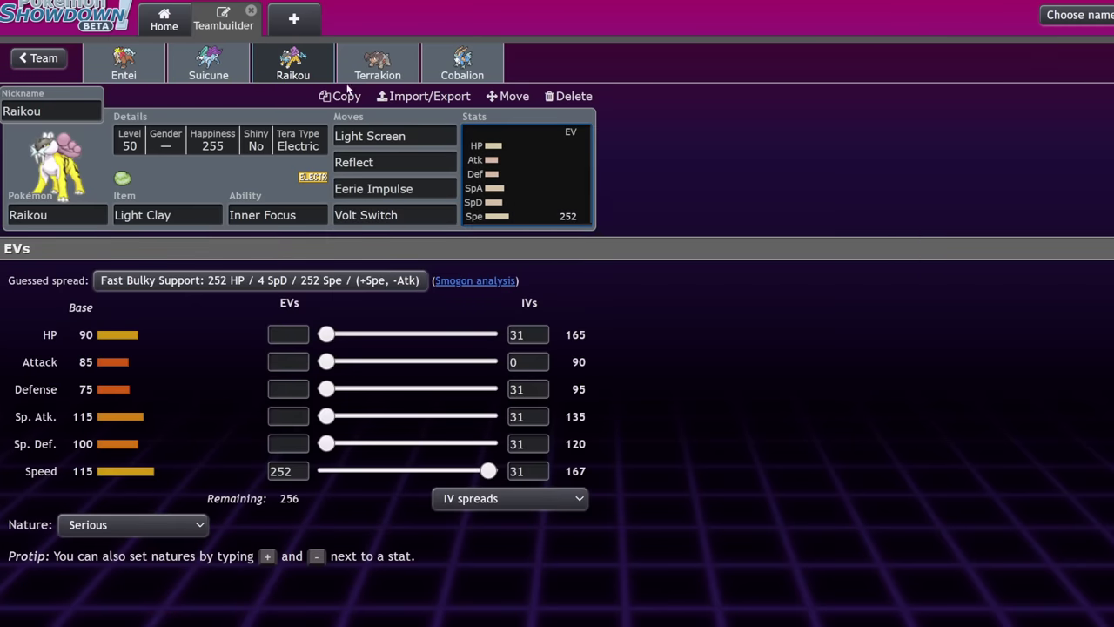
Open Terrakion and look at its ability options.
left_click(377, 63)
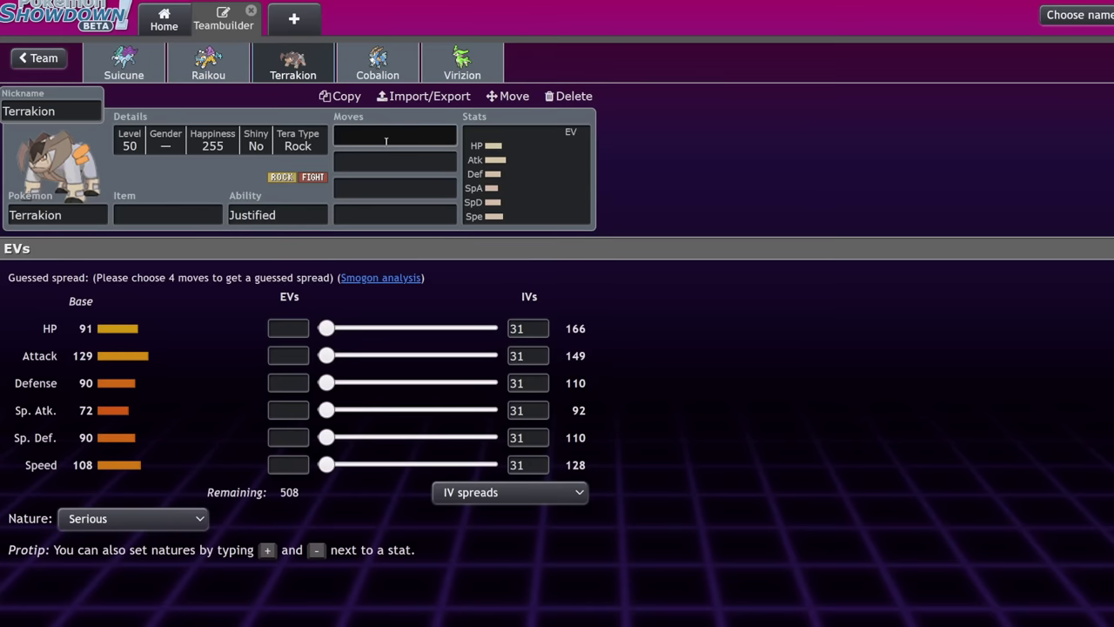
left_click(281, 217)
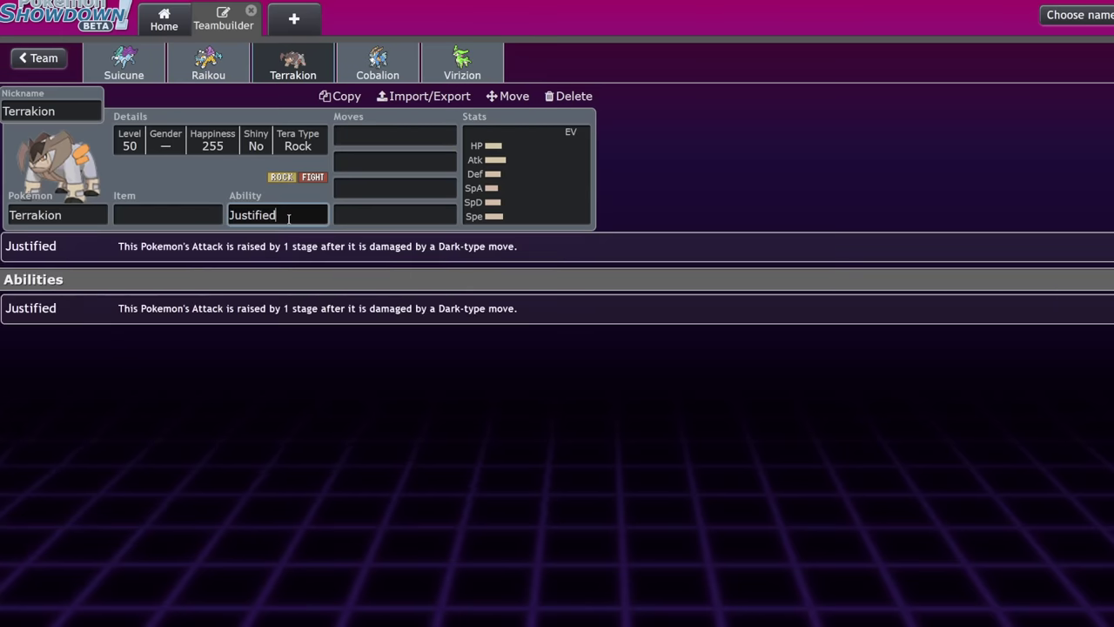
Set Terrakion's first move to Rock Slide.
left_click(536, 195)
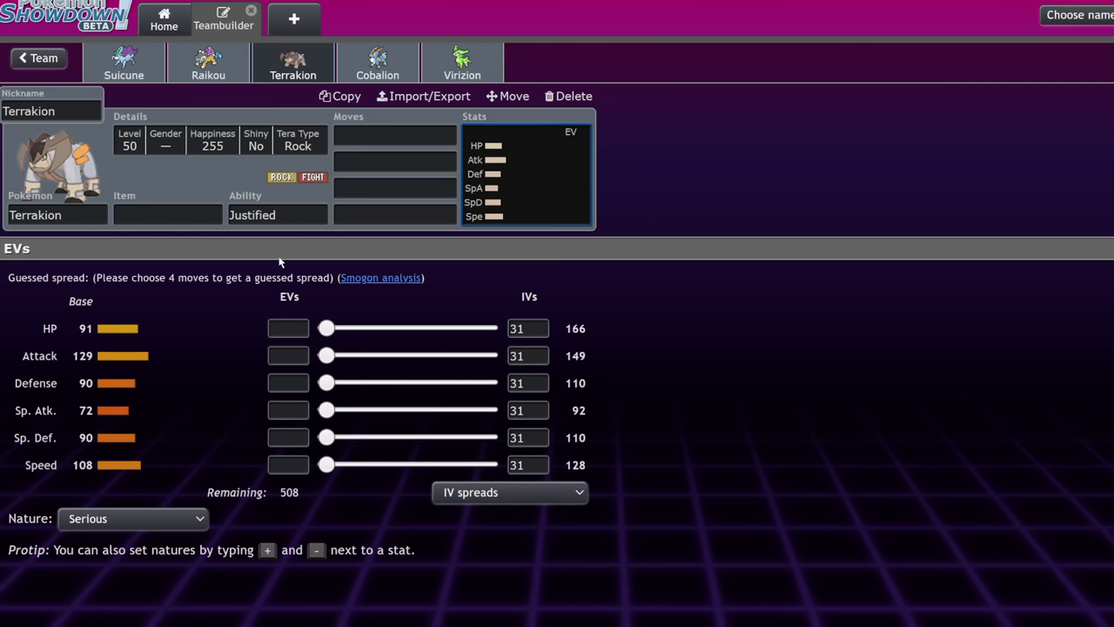
left_click(168, 215)
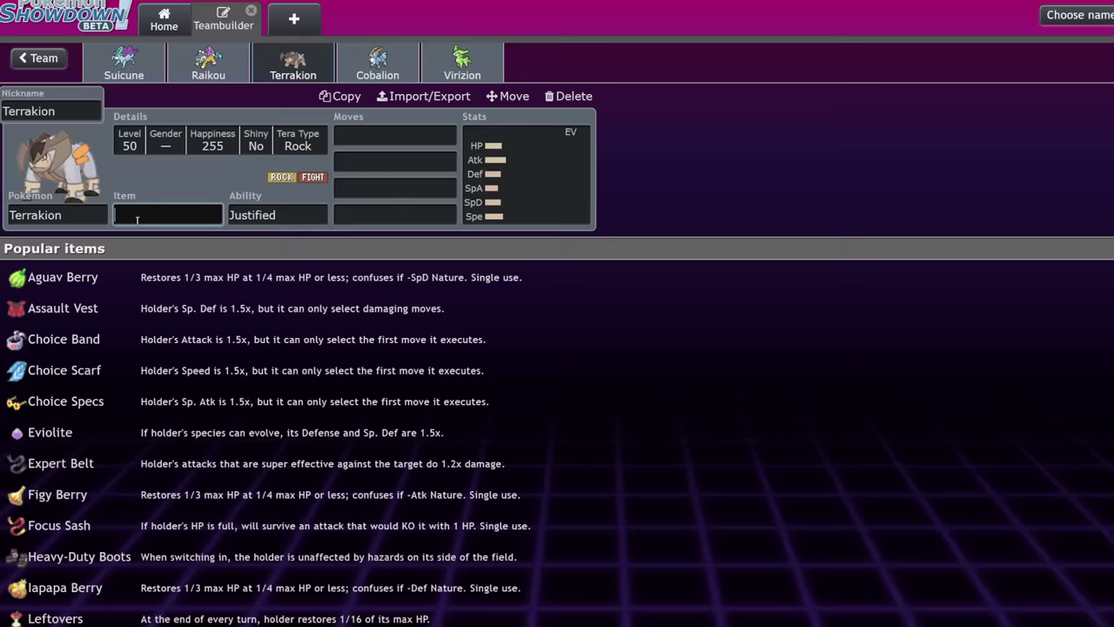
left_click(554, 150)
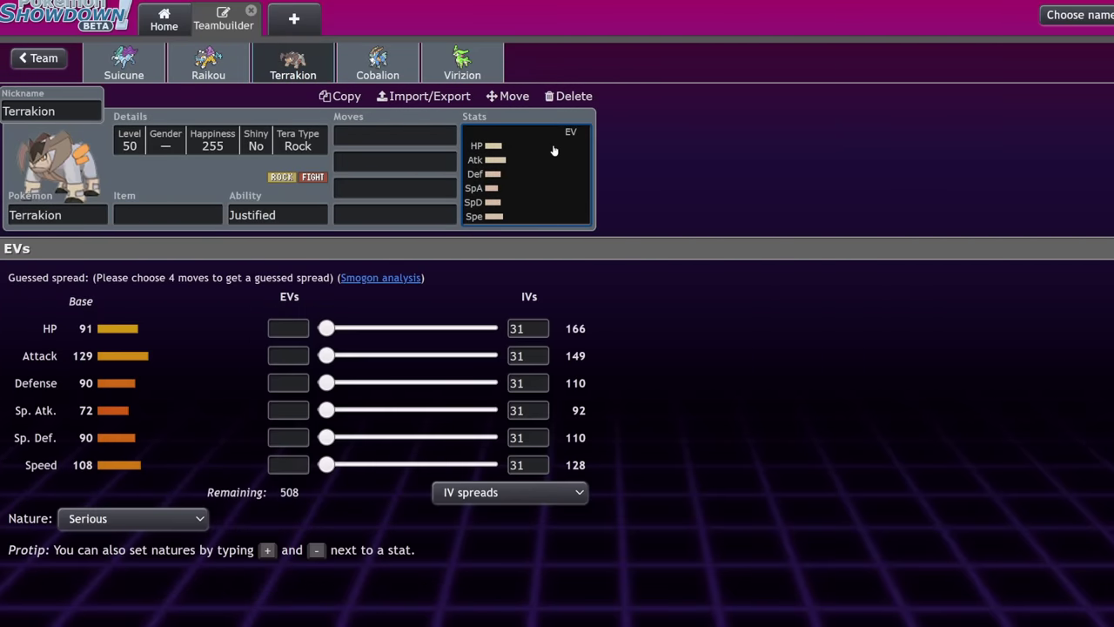
left_click(403, 135)
type("rock")
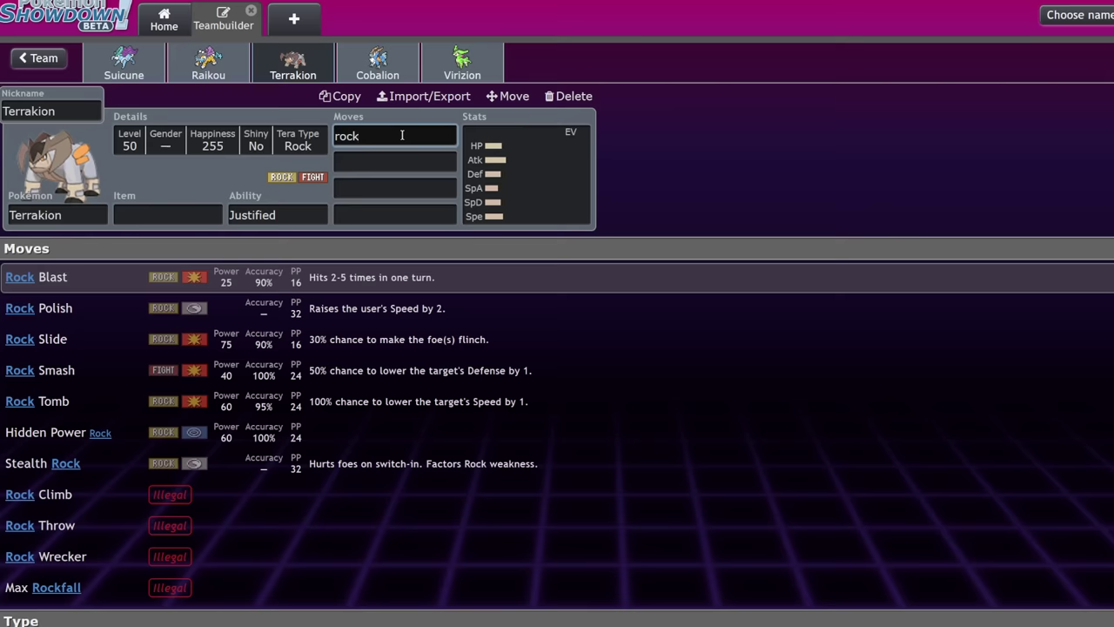
left_click(162, 347)
Give Terrakion the Life Orb as its held item and keep the Justified ability.
left_click(193, 210)
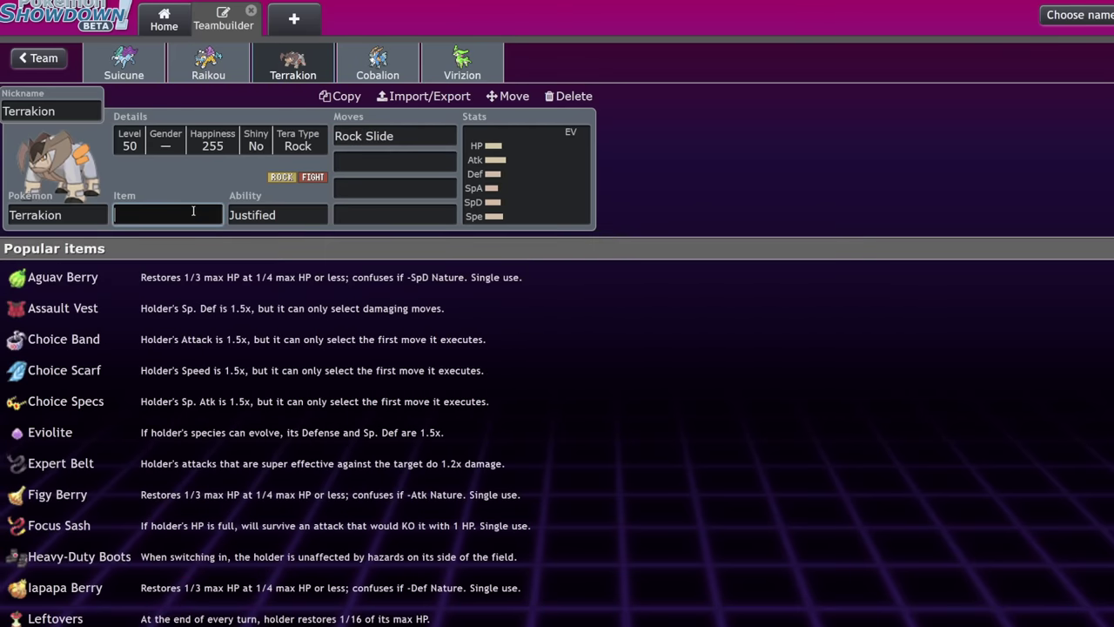
type("life")
key("Return")
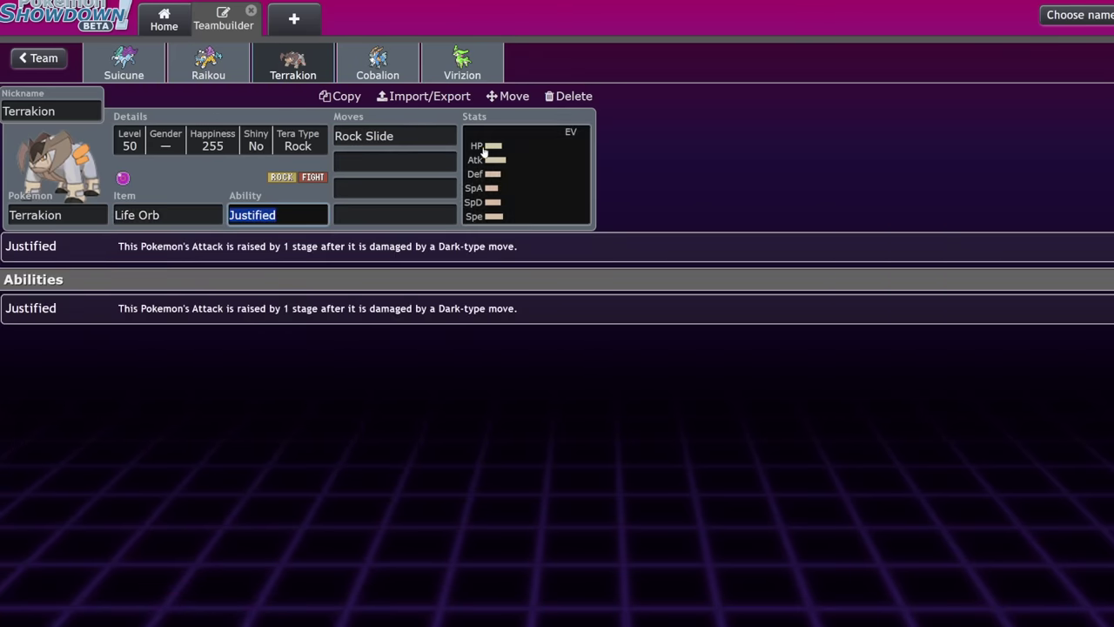
key("Return")
Set Terrakion's nature to Jolly and put 252 EVs each into Speed and Attack.
left_click(583, 174)
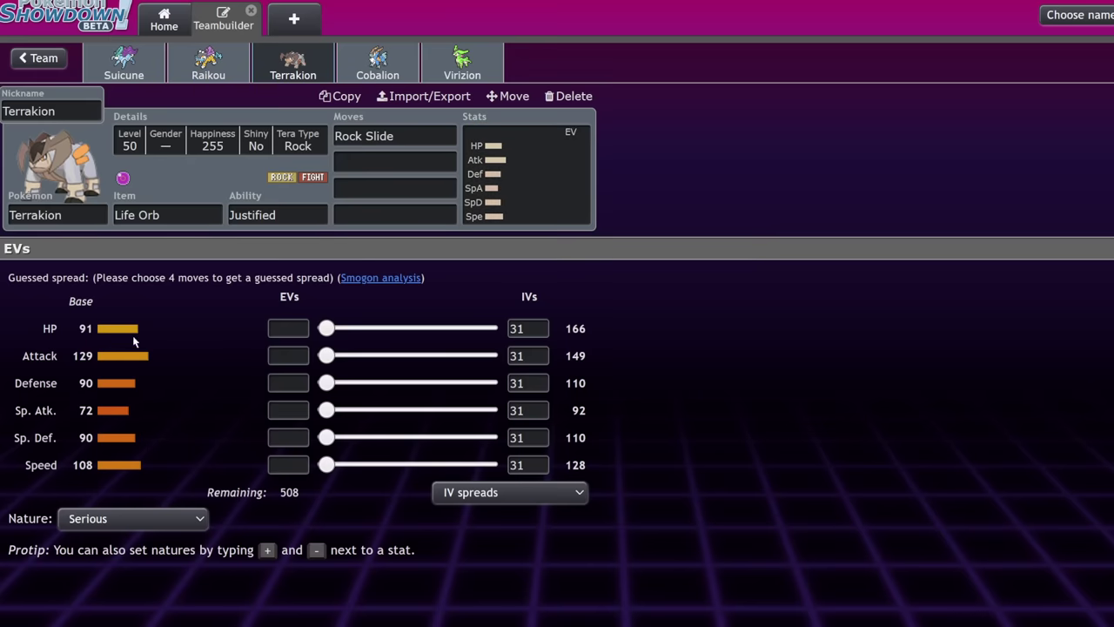
left_click(123, 393)
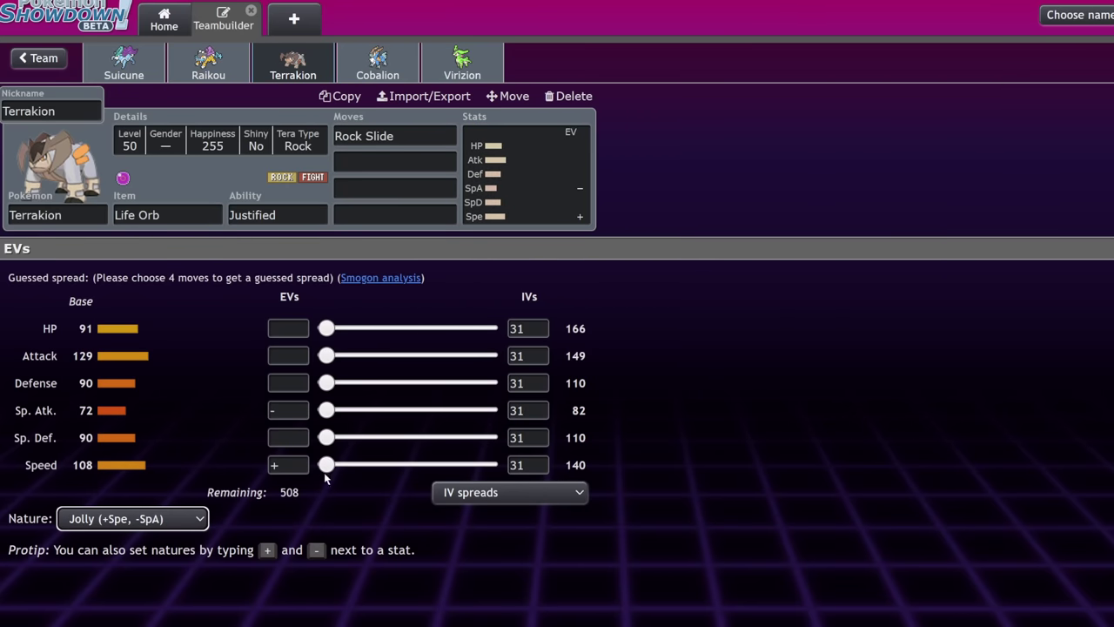
left_click_drag(326, 470, 704, 438)
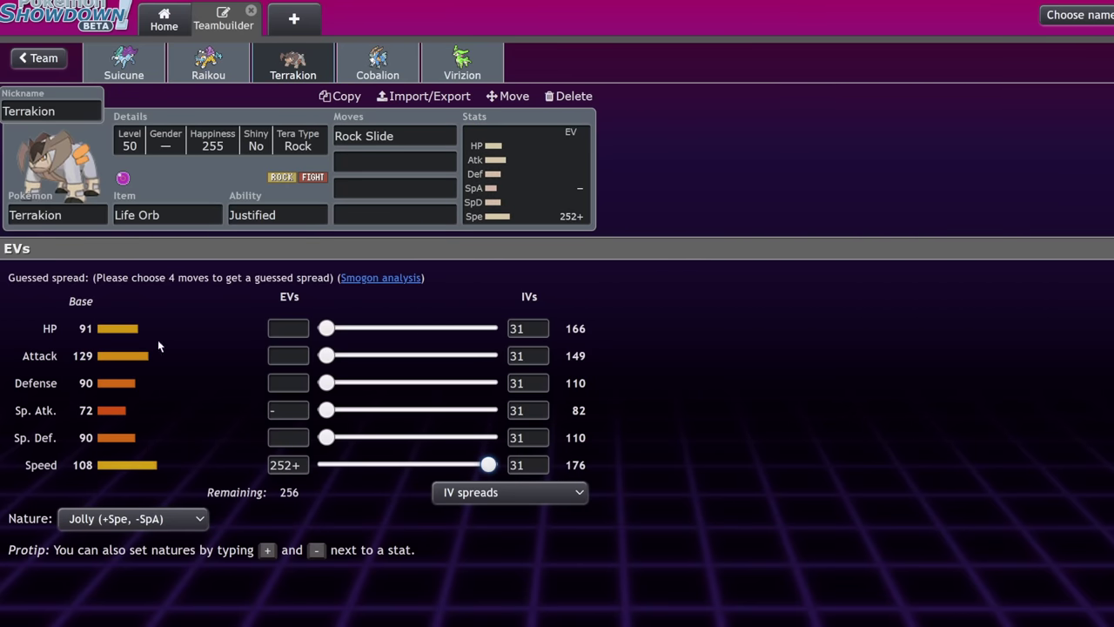
left_click_drag(325, 355, 709, 333)
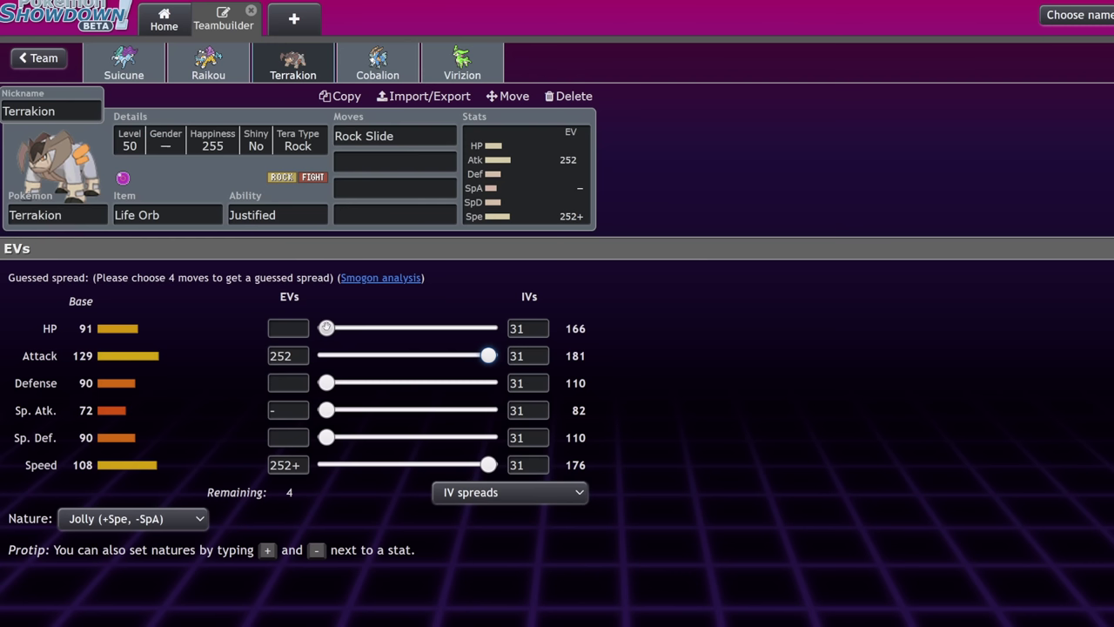
Add Close Combat and Iron Head as Terrakion's second and third moves.
left_click(403, 159)
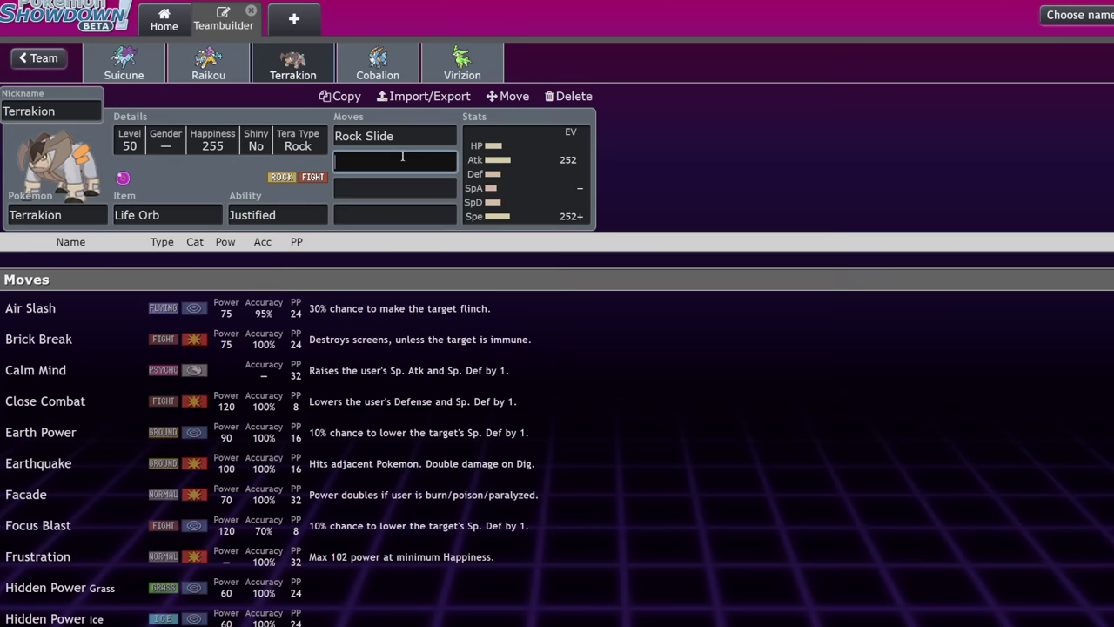
type("clos")
key("Return")
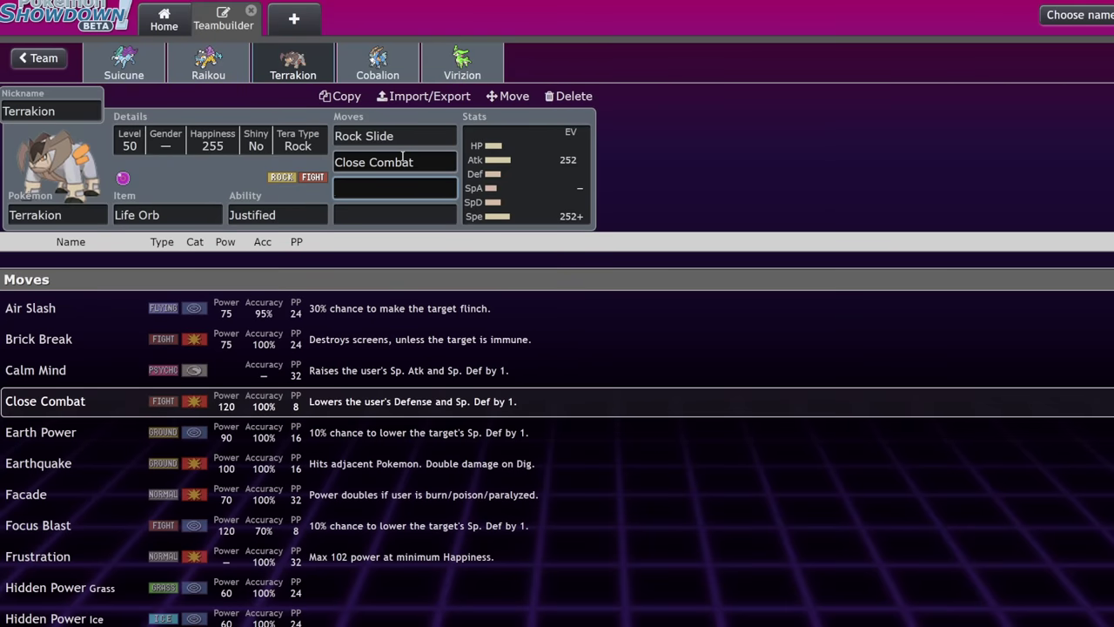
type("iro")
key("BackSpace")
key("BackSpace")
key("BackSpace")
type("po")
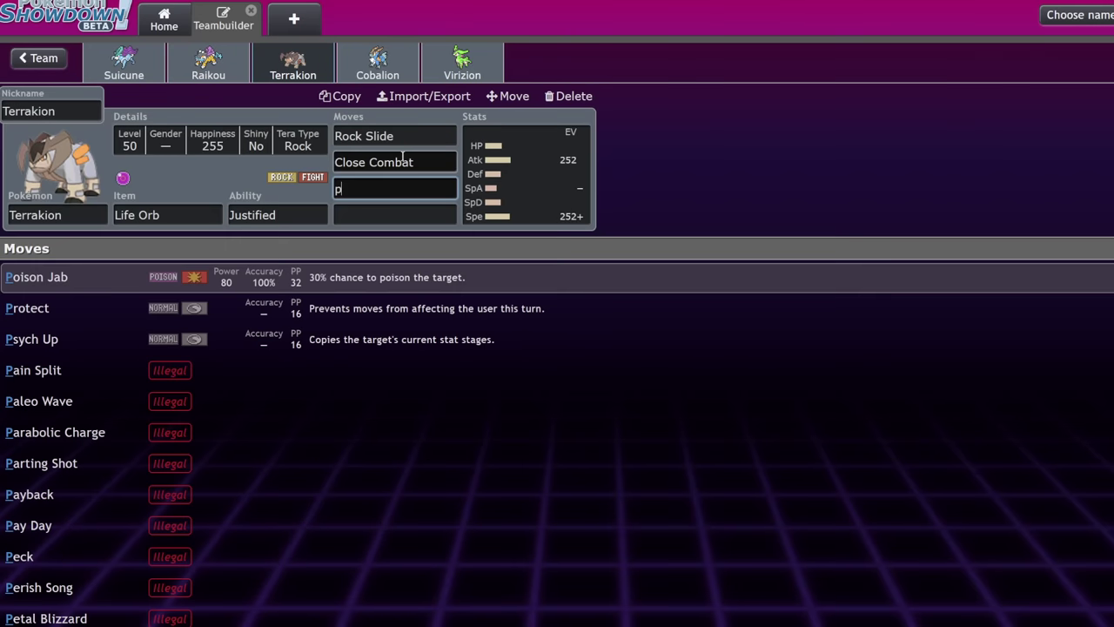
key("BackSpace")
key("BackSpace")
type("iro")
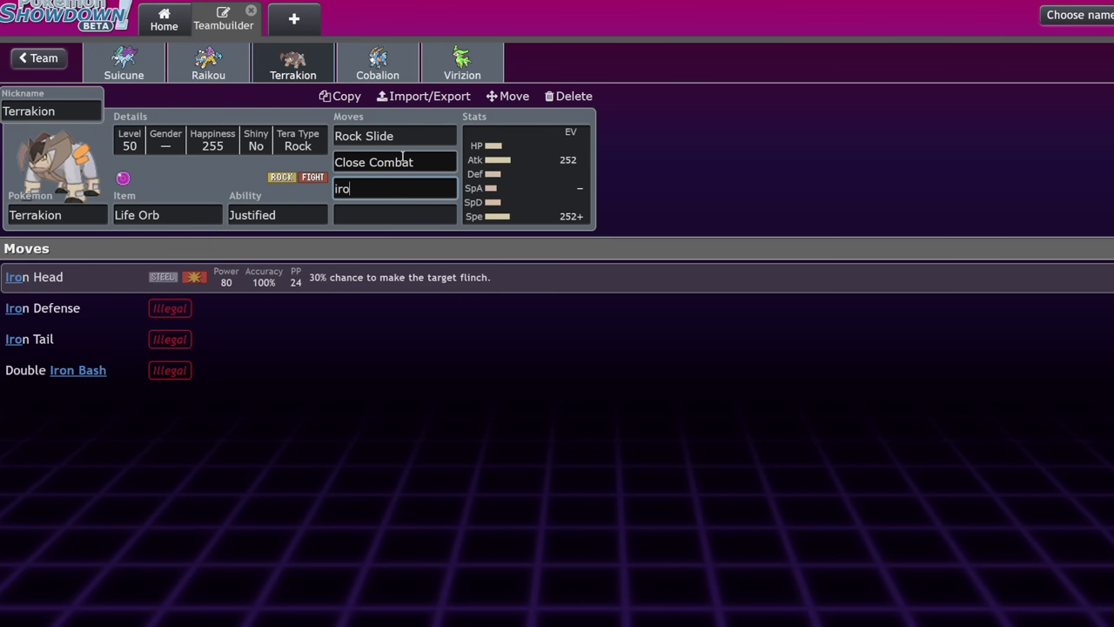
key("Return")
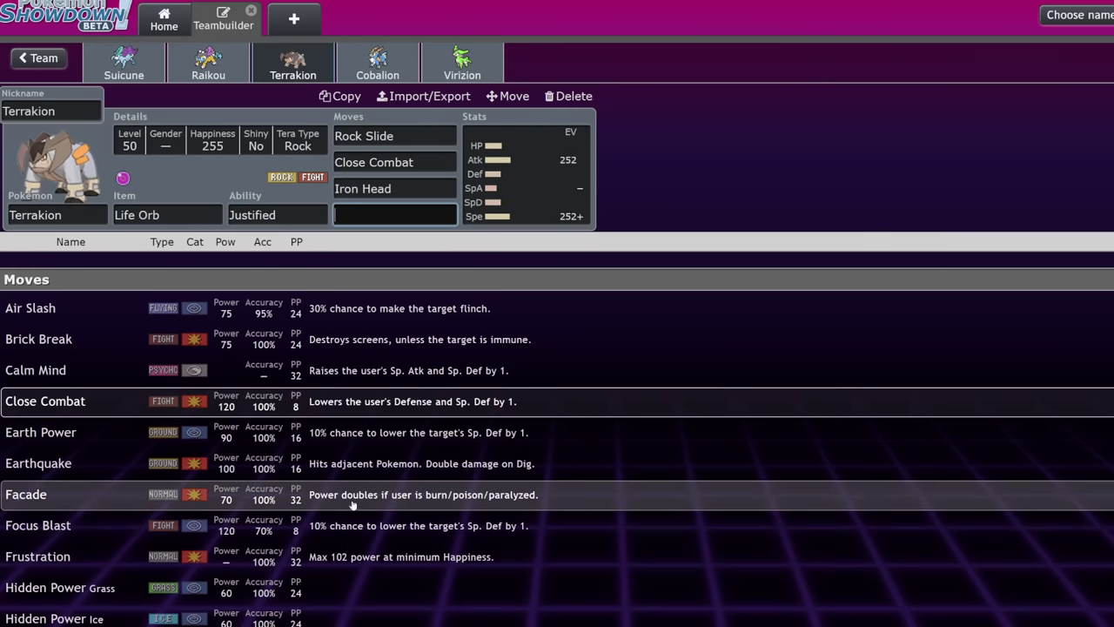
Set Terrakion's fourth move to Swords Dance.
scroll(352, 505, "down", 3)
scroll(353, 505, "down", 2)
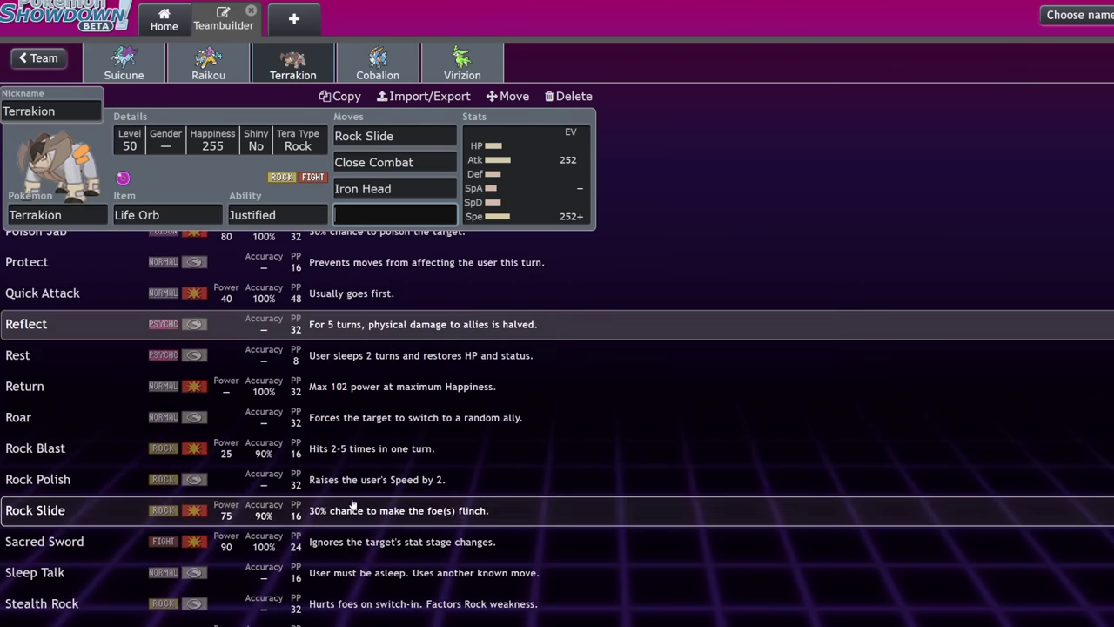
type("pro")
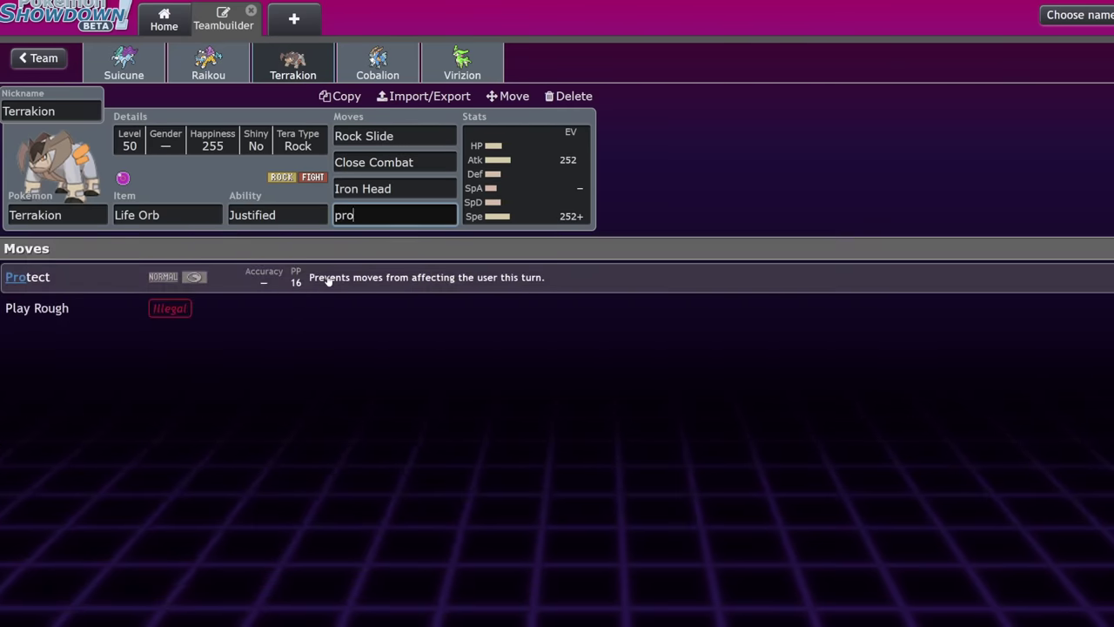
left_click(326, 277)
left_click(394, 215)
type("sw")
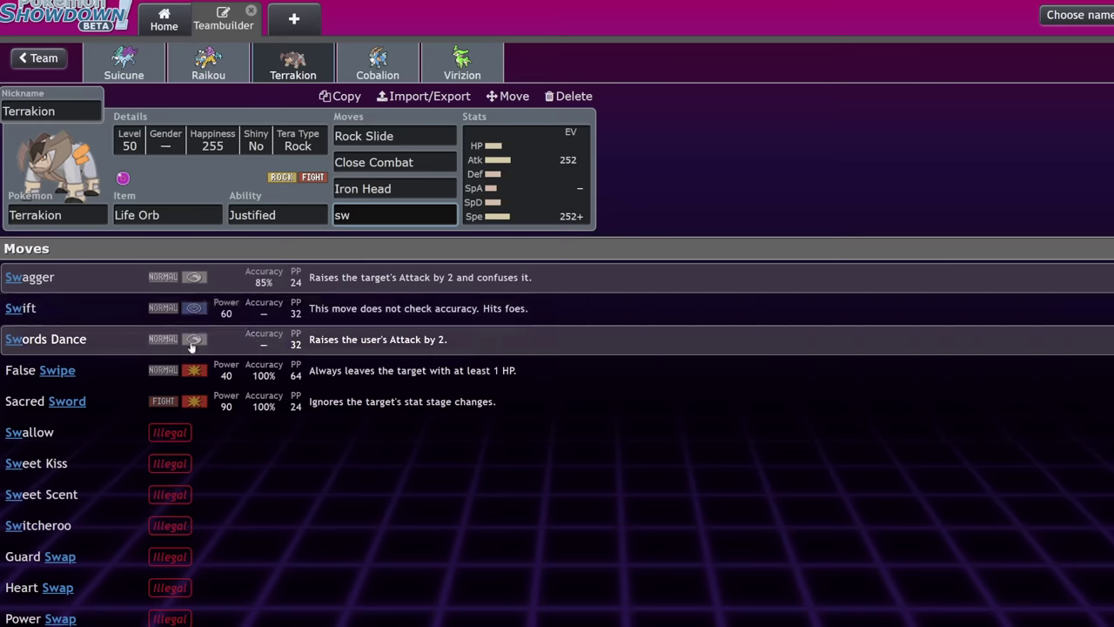
left_click(193, 339)
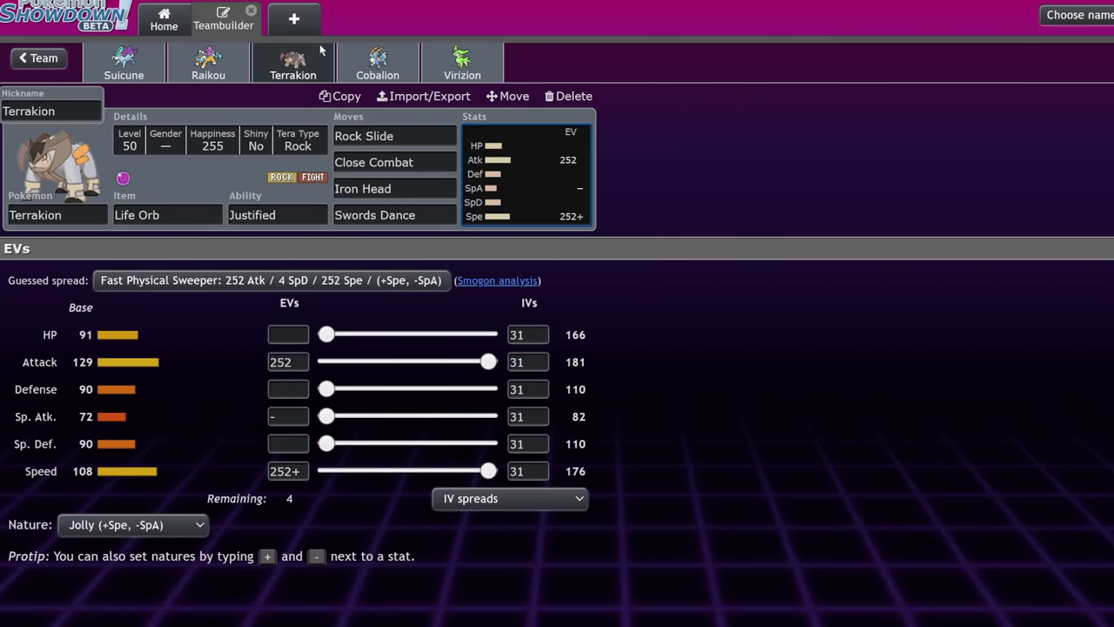
Open Cobalion's set, give it the Assault Vest as its item and set its nature to Jolly.
left_click(353, 68)
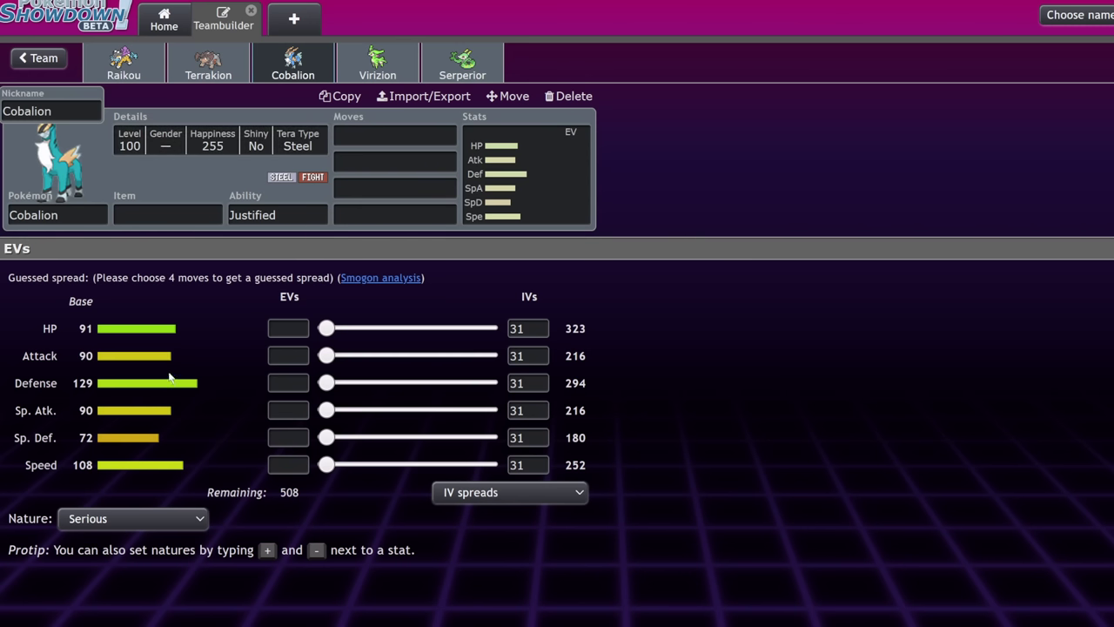
left_click(165, 215)
type("ass")
left_click(154, 279)
left_click(496, 196)
key("j")
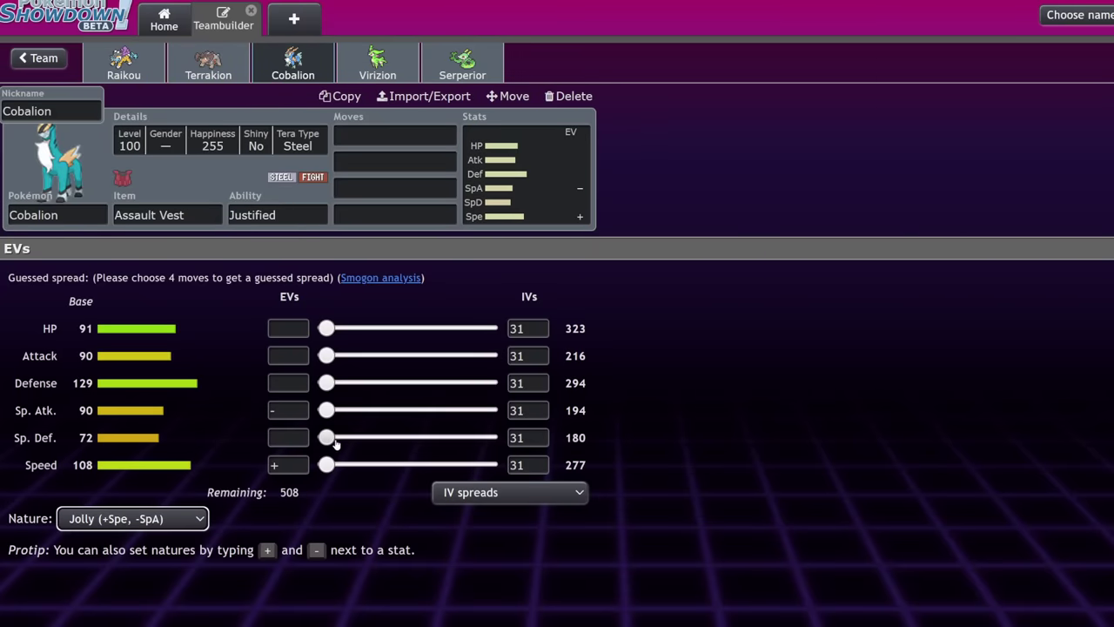
mouse_move(326, 464)
left_mouse_down()
mouse_move(442, 465)
mouse_move(326, 465)
left_mouse_up()
Search Cobalion's available moves for "rock" in the first move slot and clear the search.
left_click(380, 135)
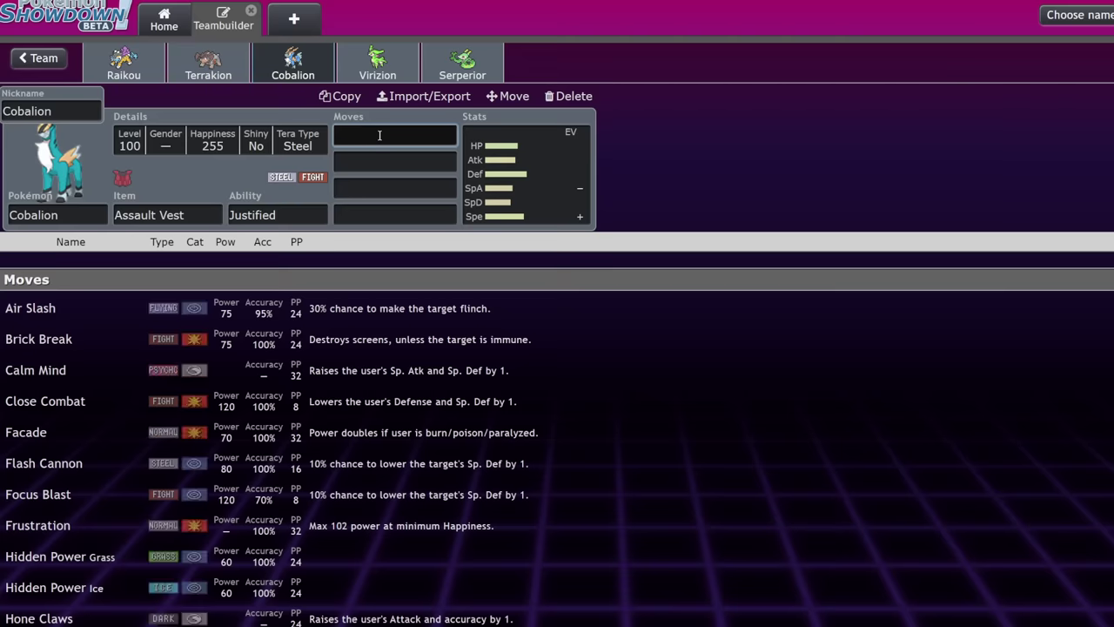
type("rock")
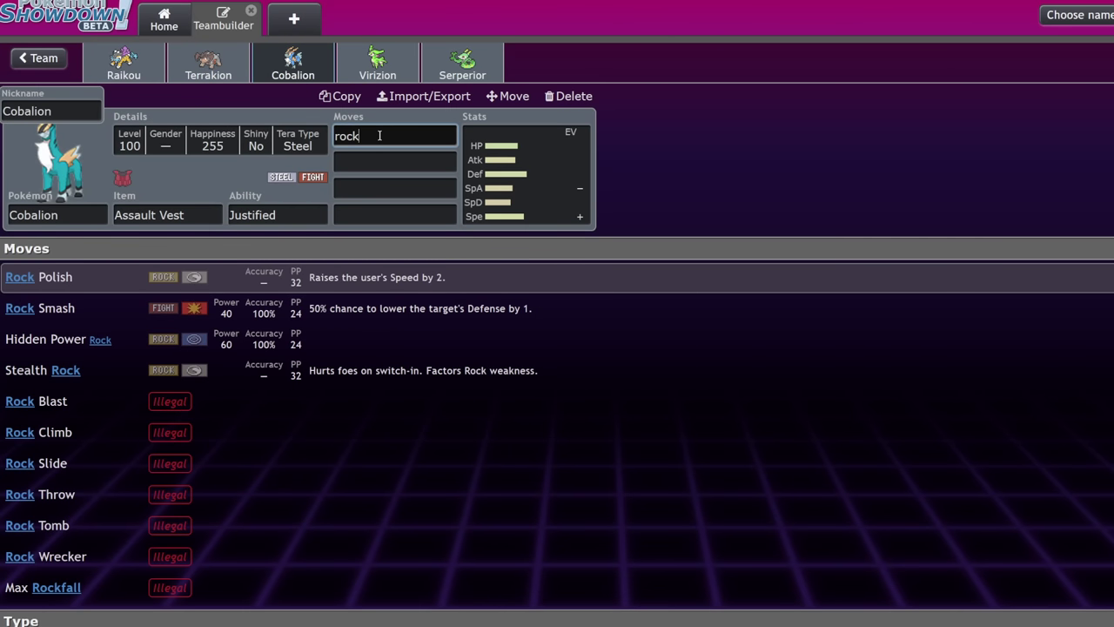
scroll(401, 381, "down", 4)
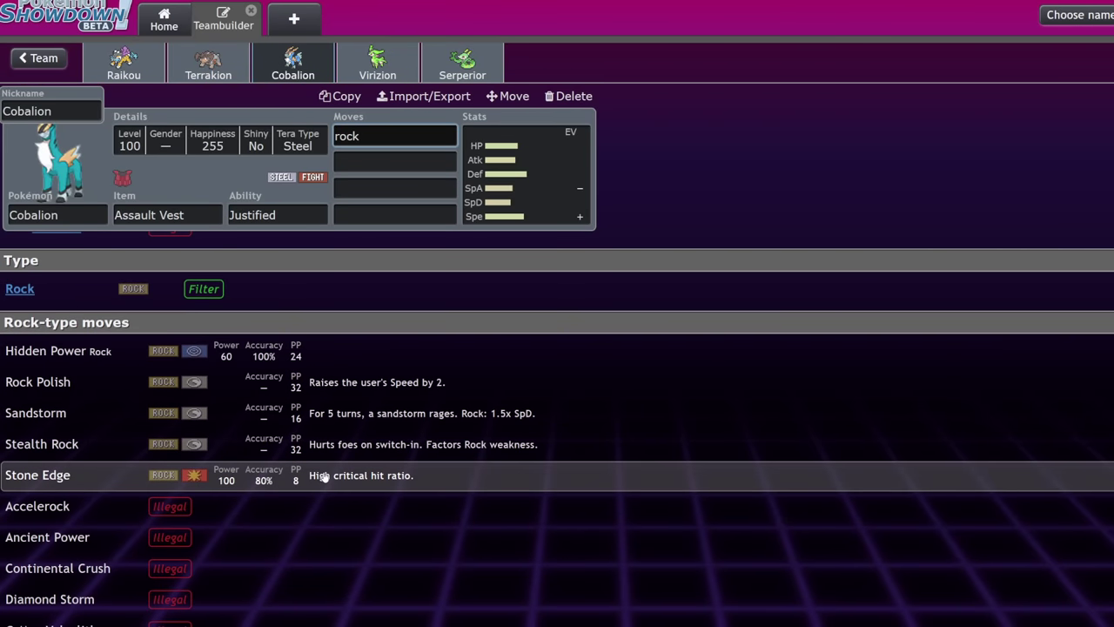
scroll(322, 477, "up", 4)
key("BackSpace")
key("BackSpace")
key("BackSpace")
Add Close Combat and Iron Head as Cobalion's first two moves and bring up its stats.
left_click(139, 400)
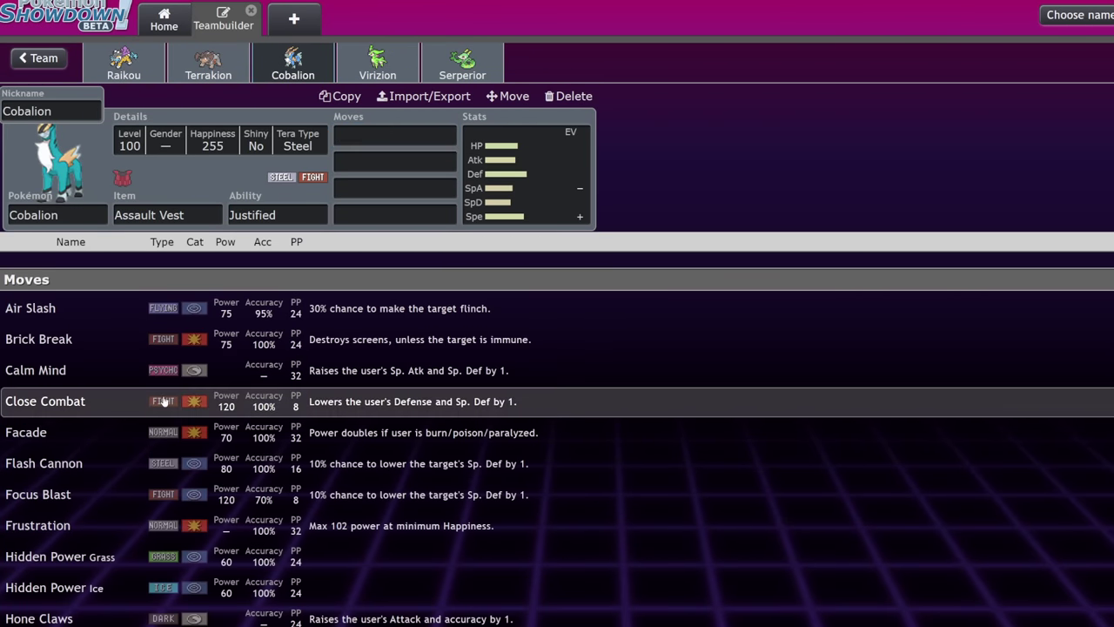
type("iro")
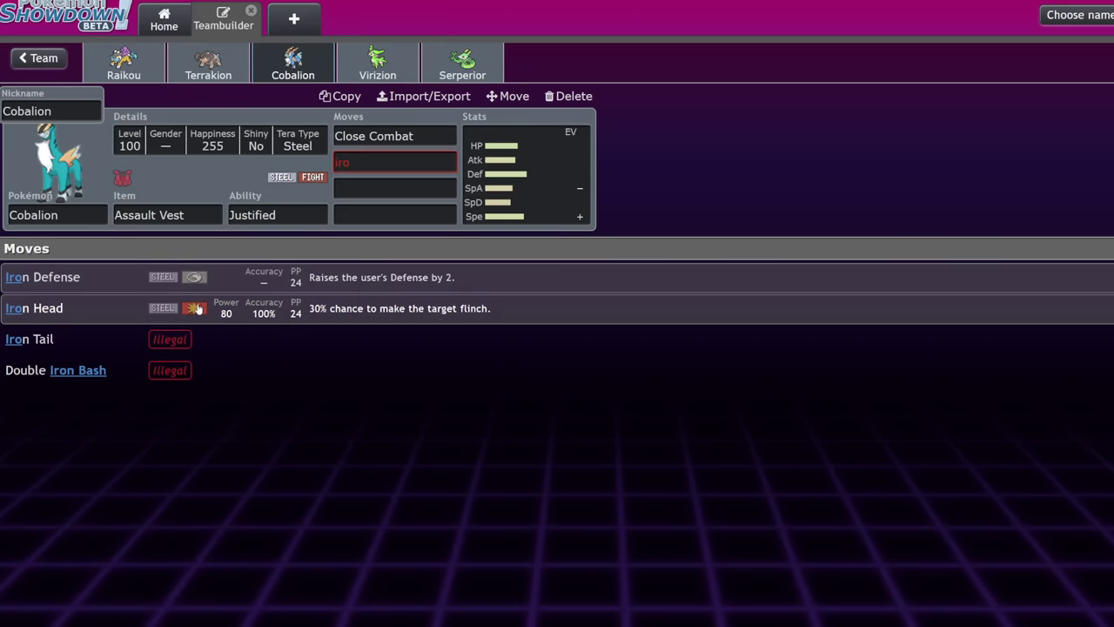
left_click(330, 308)
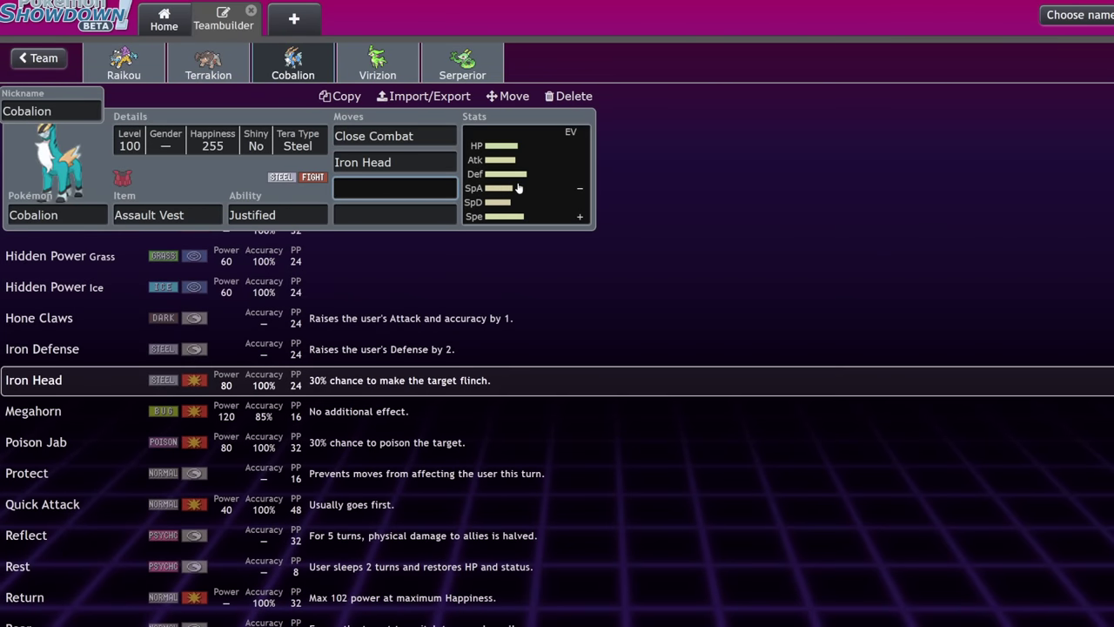
left_click(520, 186)
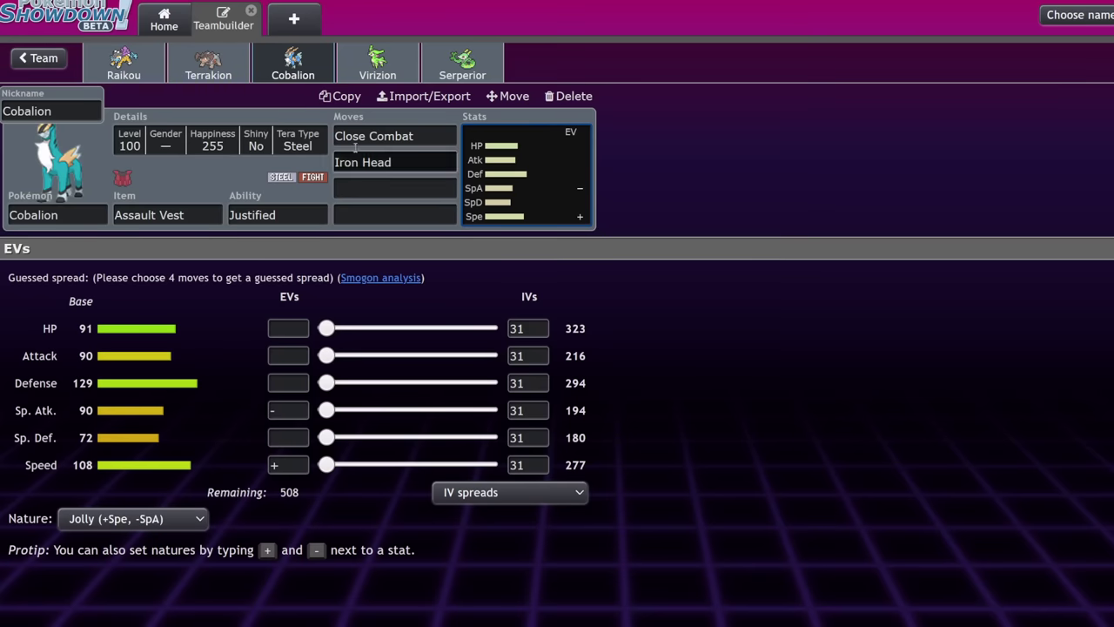
Open Virizion's set and choose Leaf Blade as its first move.
left_click(354, 77)
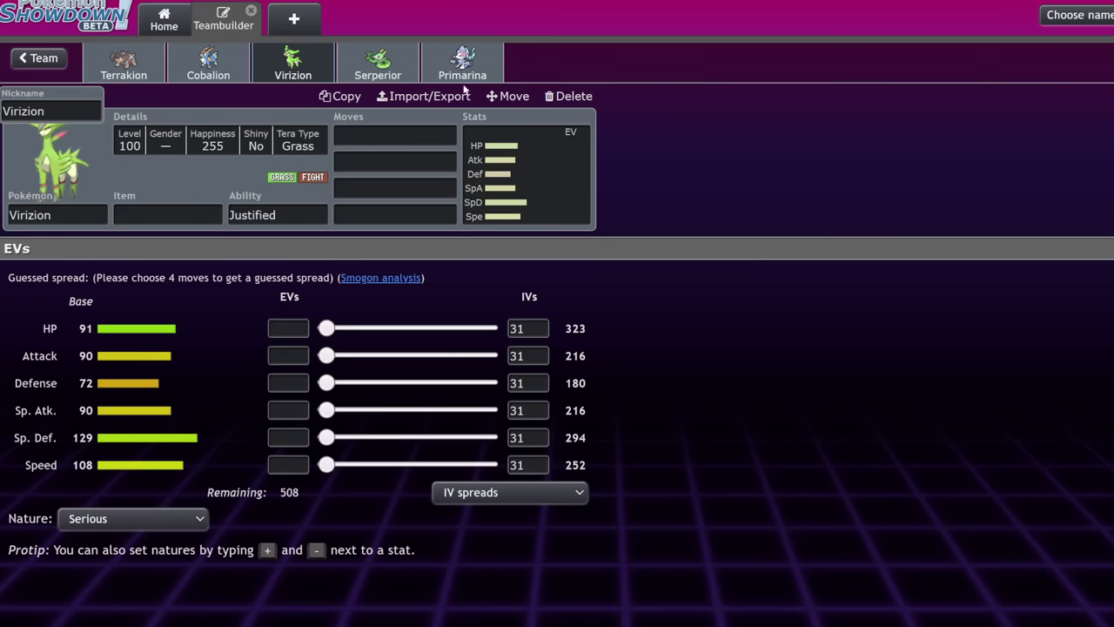
left_click(402, 131)
type("leaf")
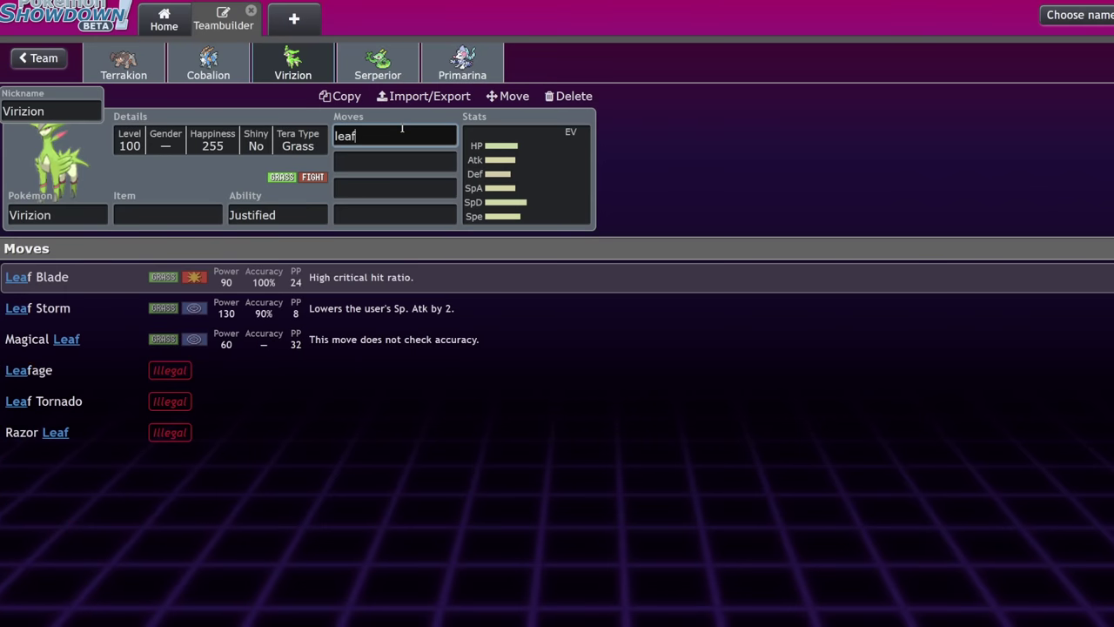
key("Return")
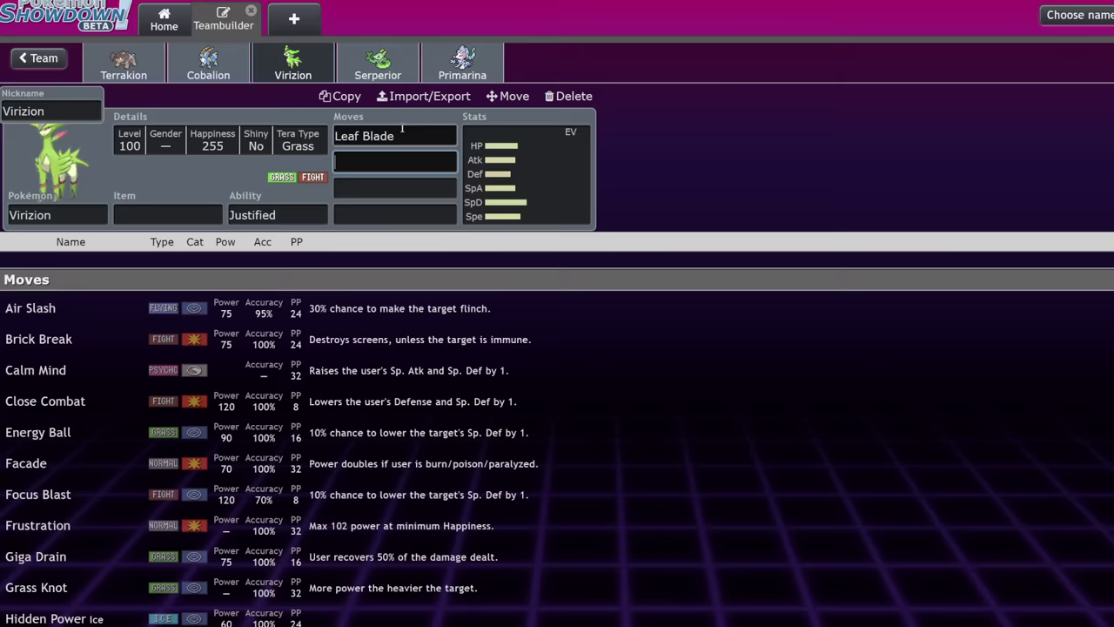
Search Virizion's second move slot for a Psychic move, clear the search and view its stats.
type("psycg")
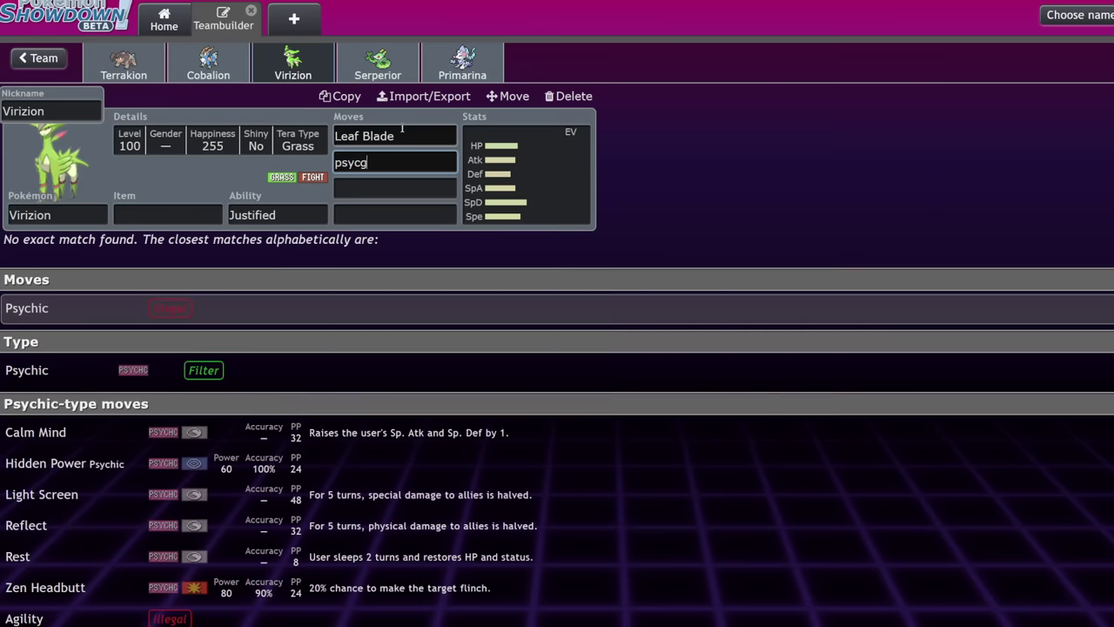
key("BackSpace")
key("BackSpace")
key("BackSpace")
key("BackSpace")
left_click(550, 191)
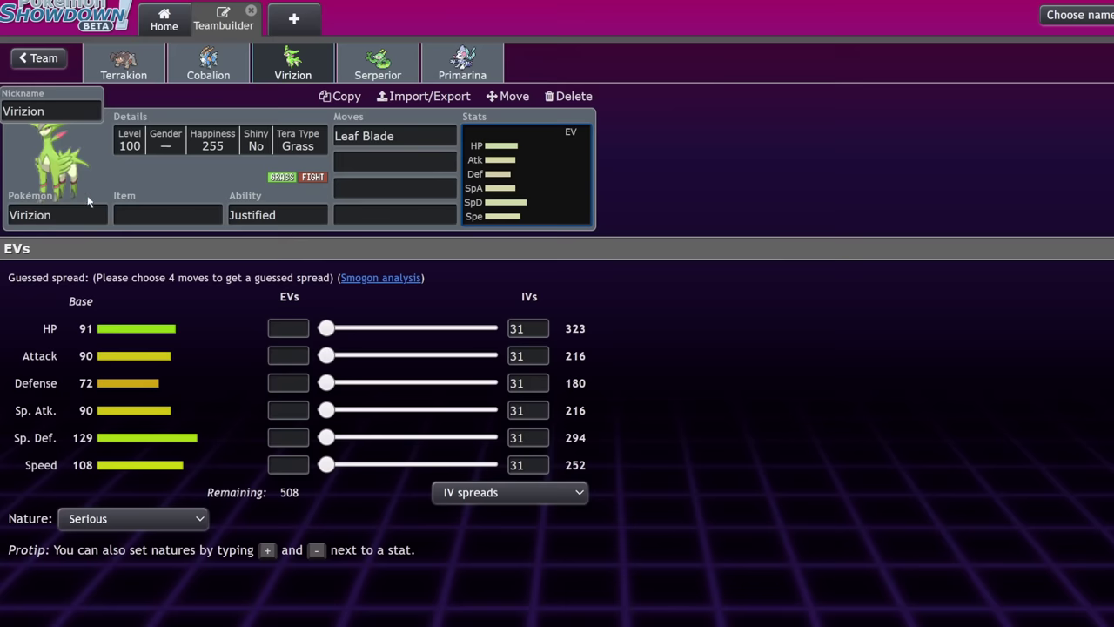
Open Serperior's set, change its Tera Type to Fire and view its stats.
left_click(378, 61)
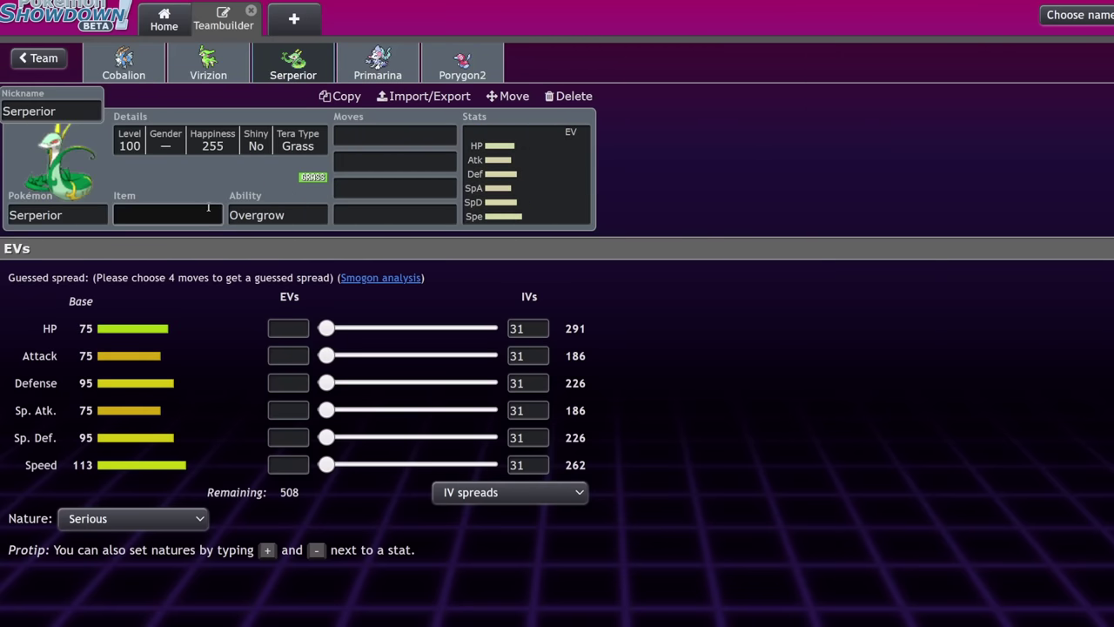
left_click(266, 138)
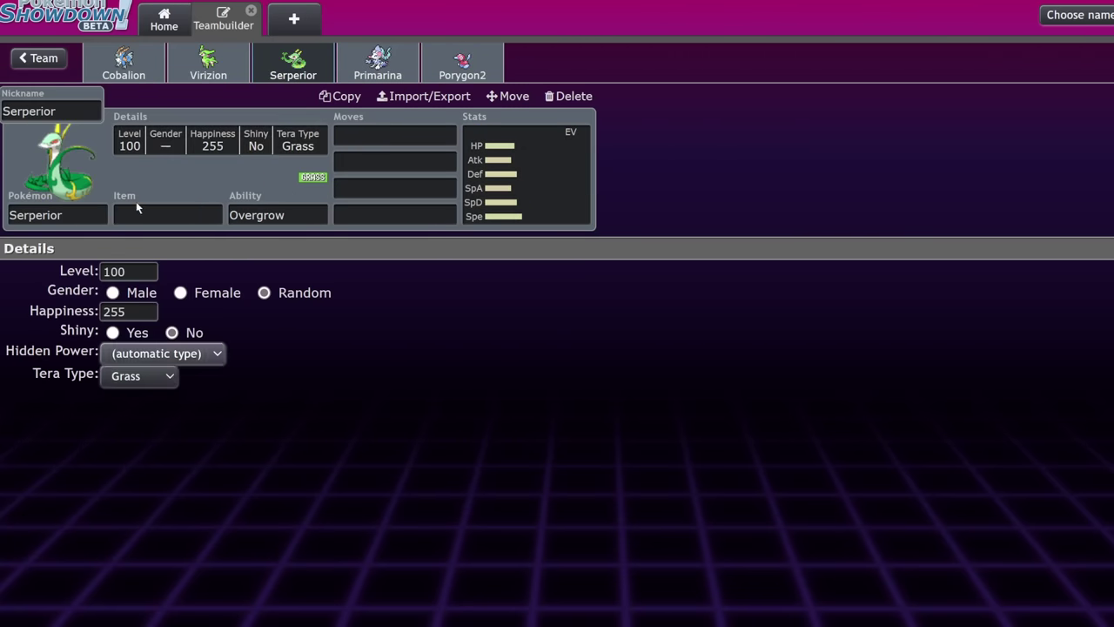
left_click(526, 216)
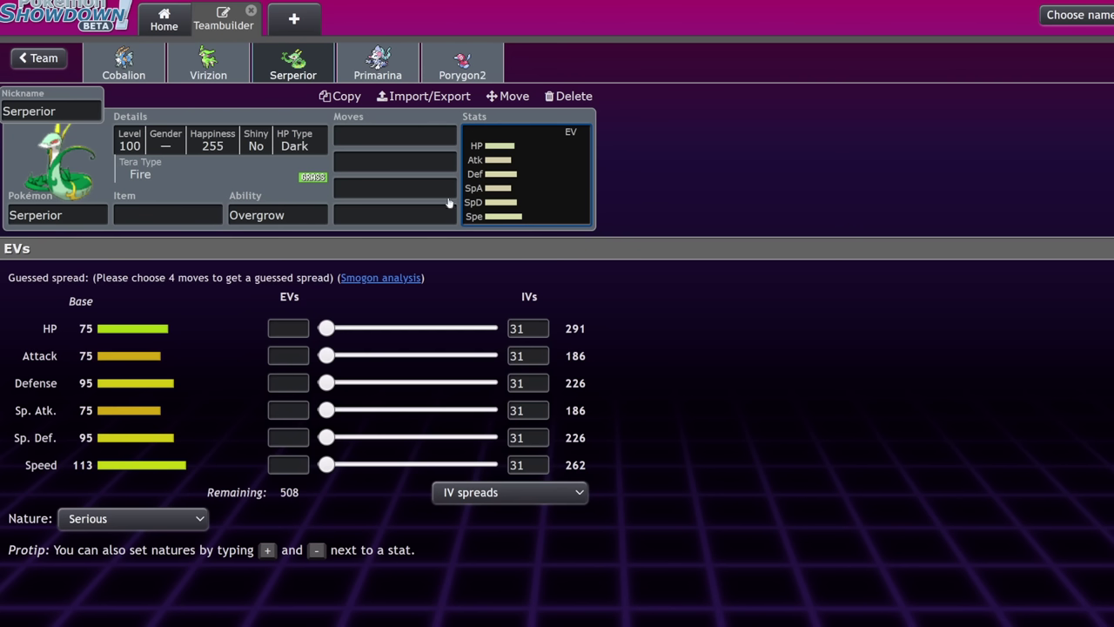
Give Serperior Leftovers as its item and Contrary as its ability.
left_click(159, 209)
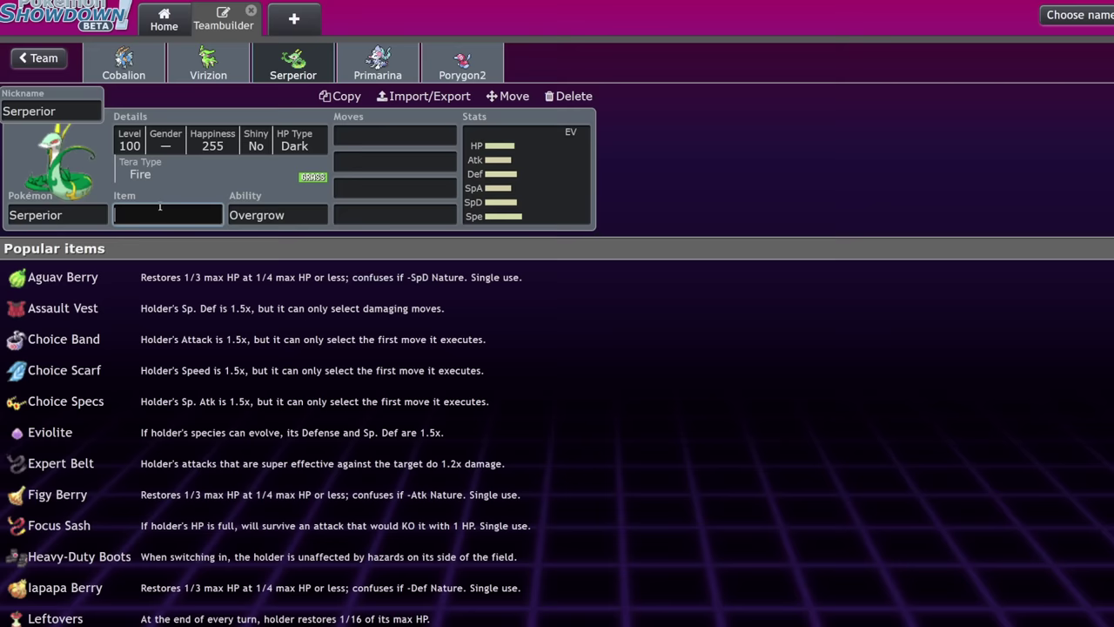
type("left")
key("Return")
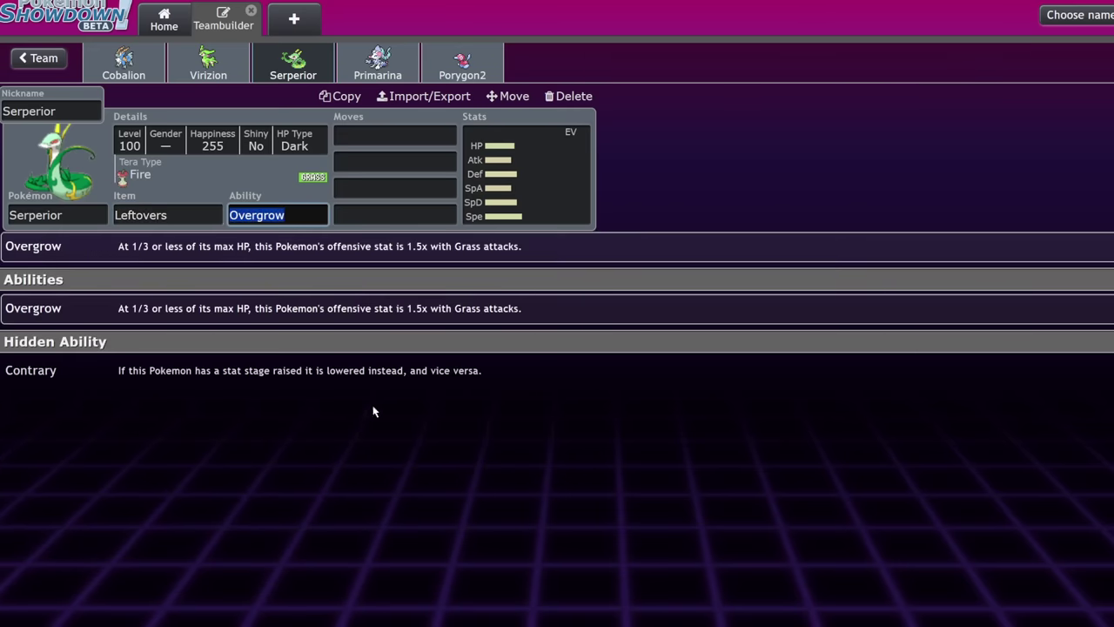
left_click(374, 371)
Add Leaf Storm, Tera Blast and Protect as Serperior's first three moves.
type("leaf")
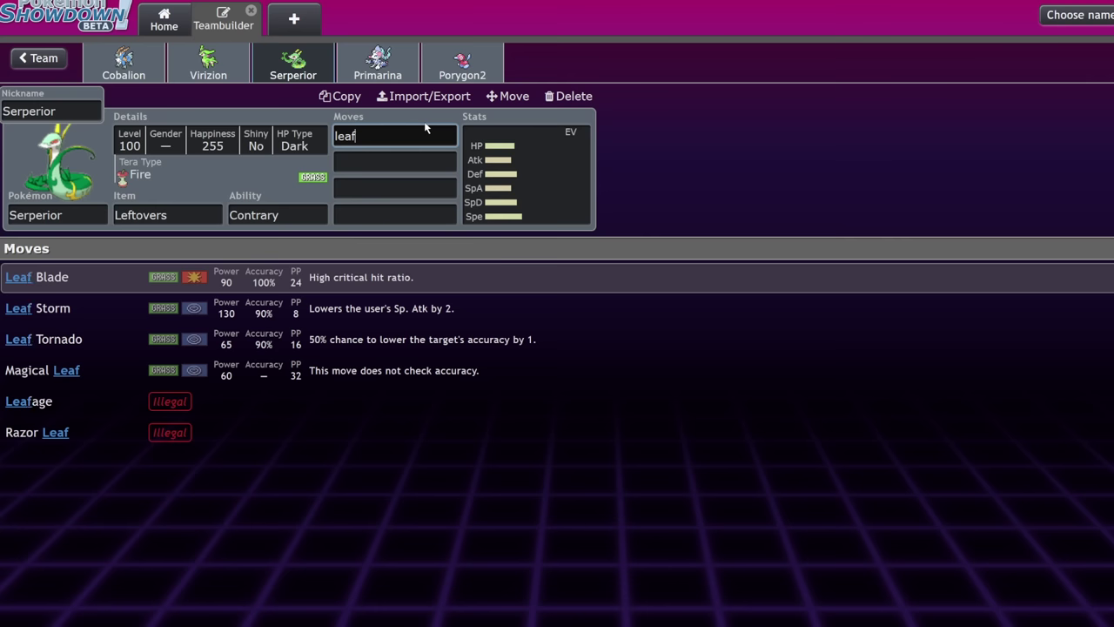
left_click(188, 308)
type("tera")
left_click(102, 276)
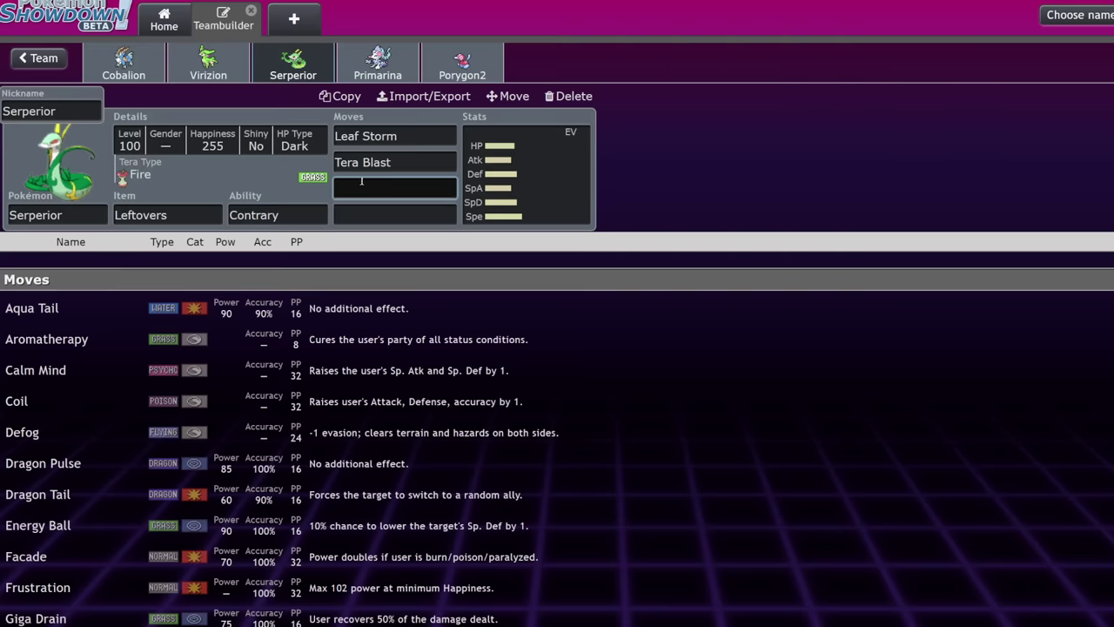
type("pro")
key("Return")
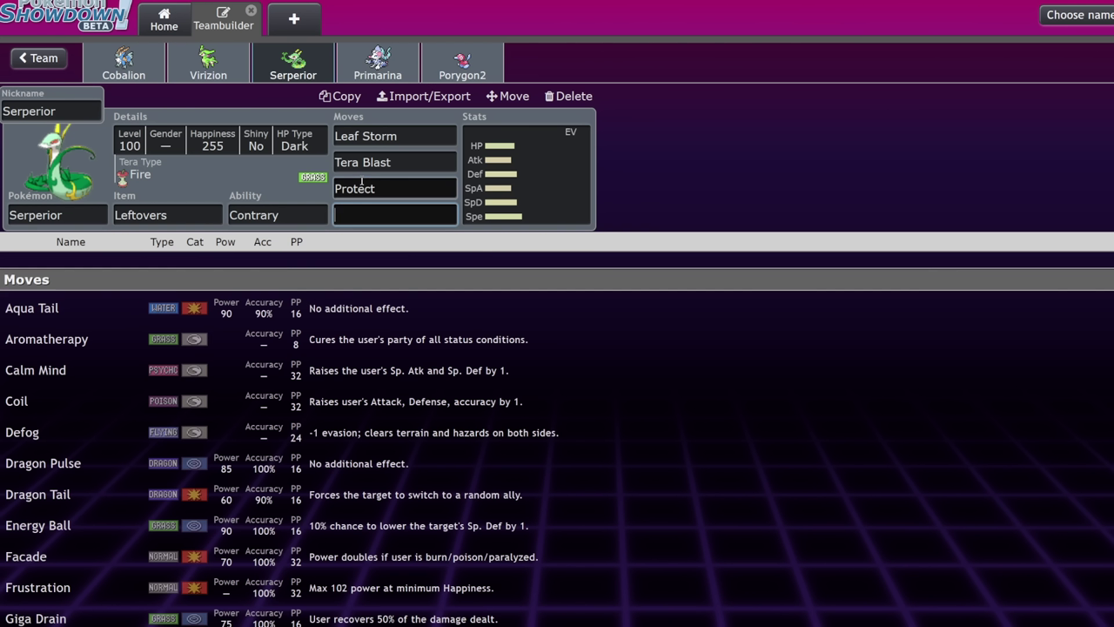
Look through Serperior's available moves and choose Dragon Pulse as its fourth move.
scroll(419, 376, "down", 5)
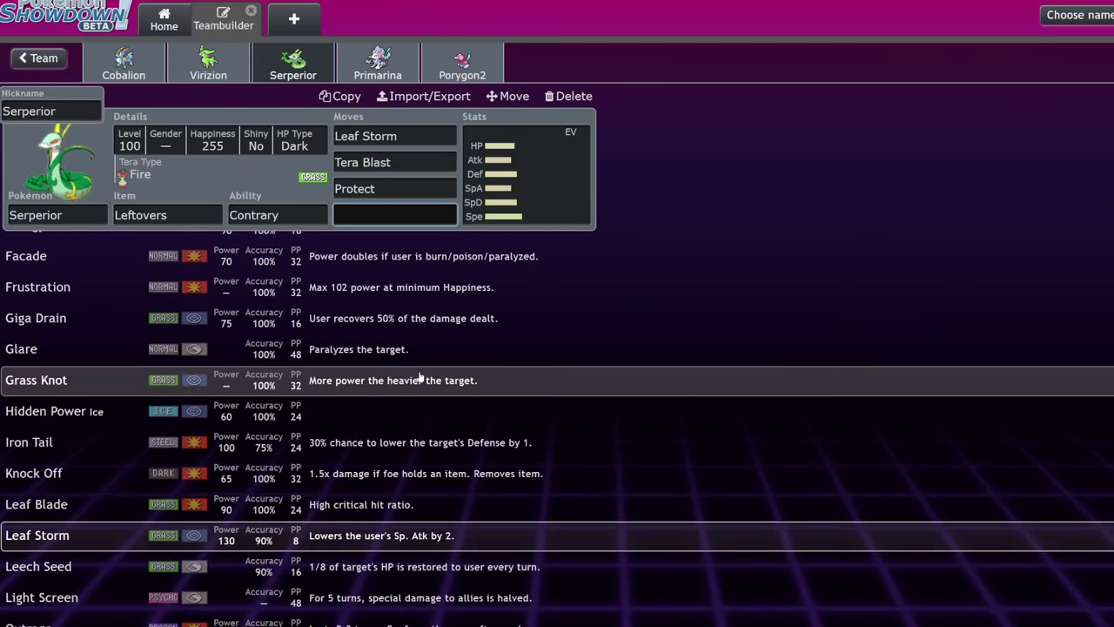
scroll(419, 376, "down", 2)
type("df")
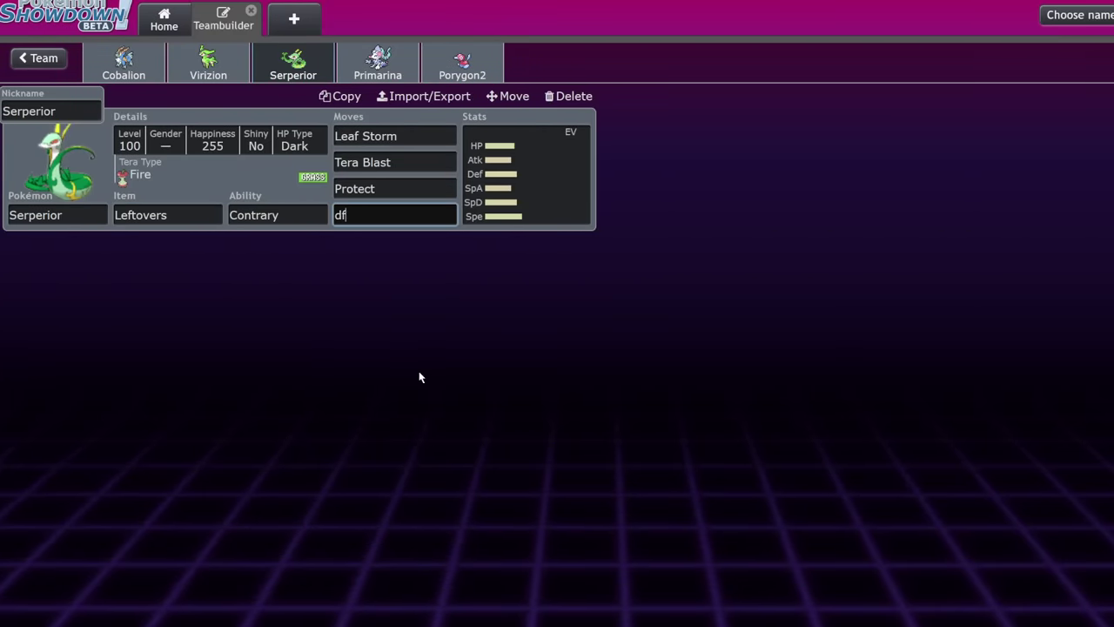
key("BackSpace")
type("ra")
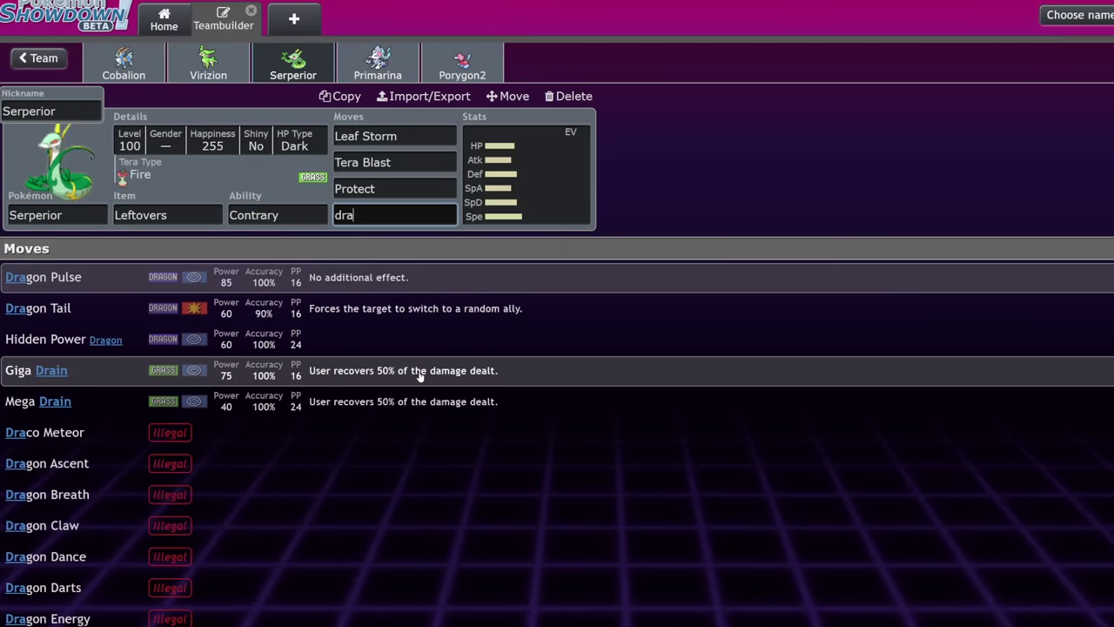
left_click(169, 278)
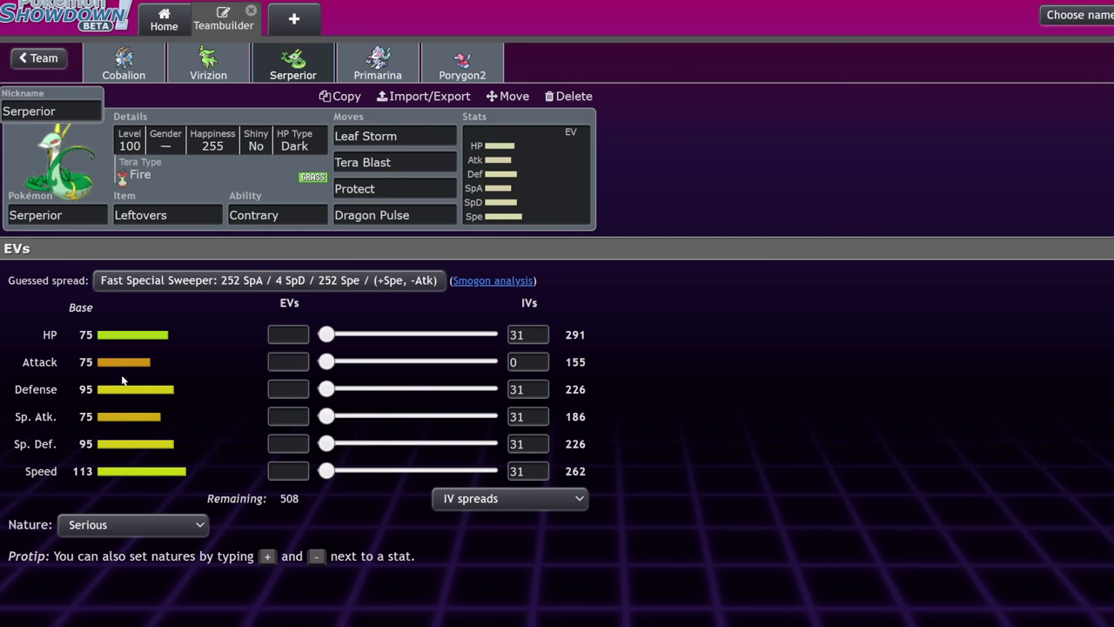
Set Serperior's nature to Modest (+SpA, -Atk) and put 100 EVs into Special Attack.
key("m")
key("o")
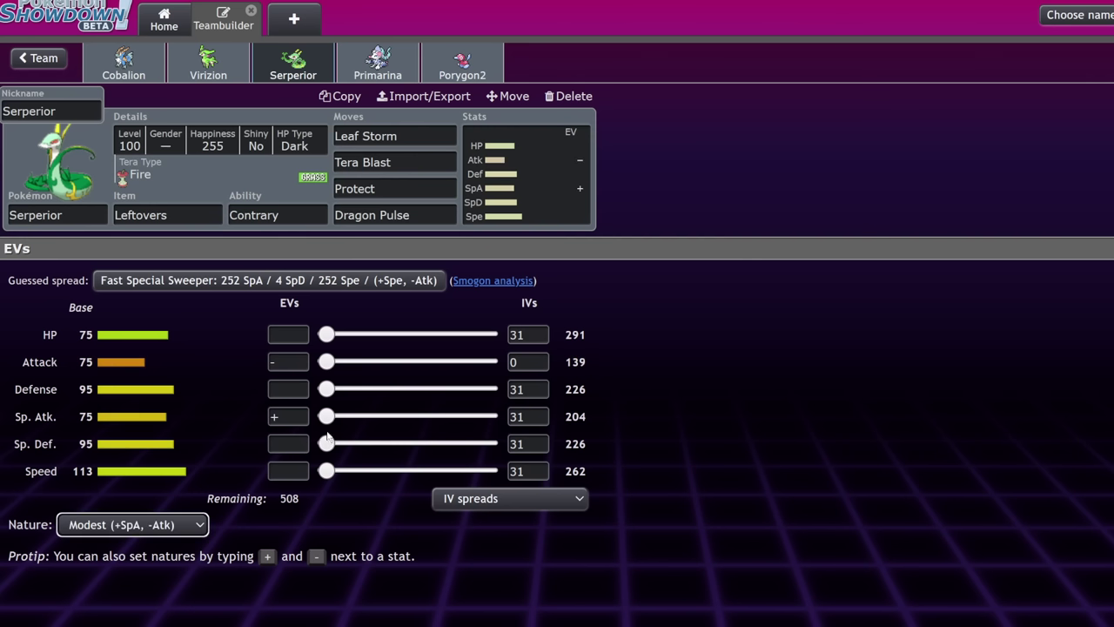
left_click_drag(327, 418, 392, 417)
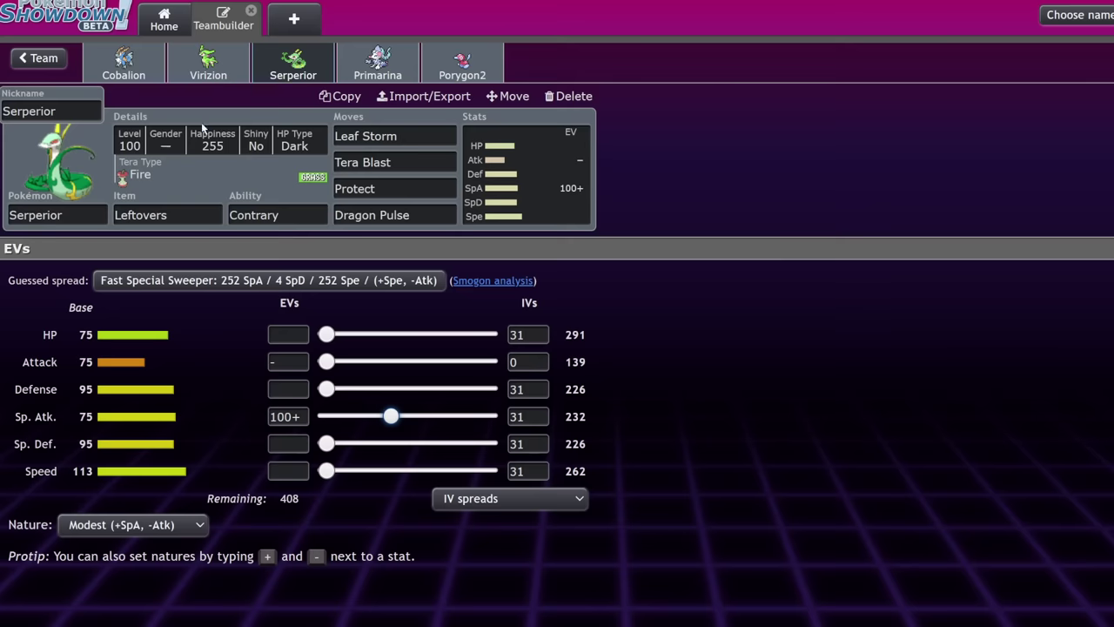
Set Serperior's level to 50 and bring its stats back up.
left_click(184, 144)
left_click(132, 268)
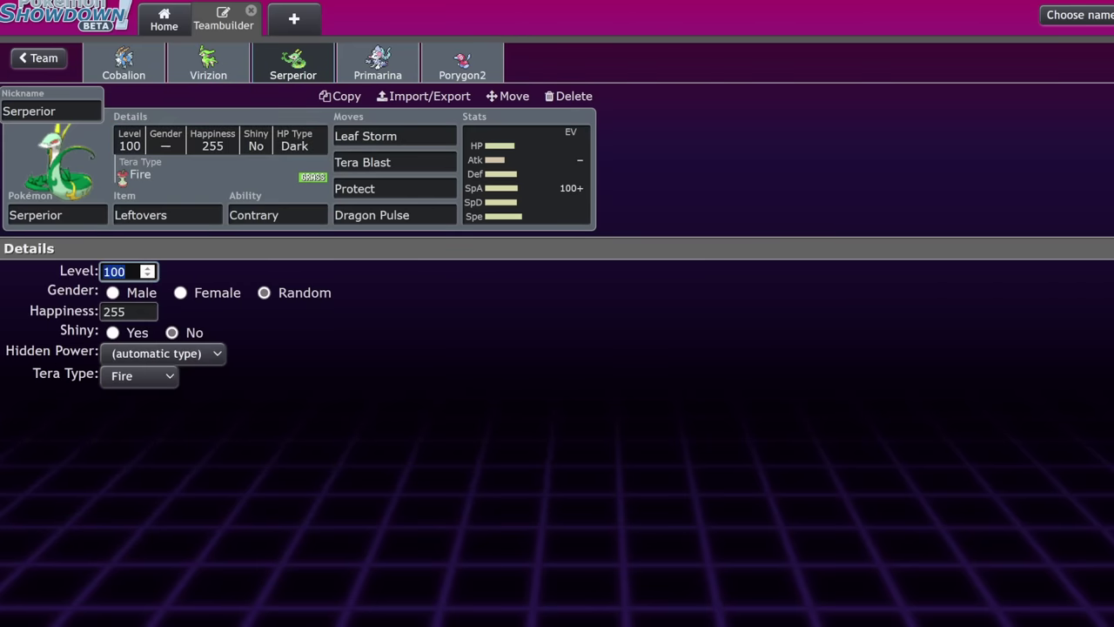
type("50")
left_click(527, 174)
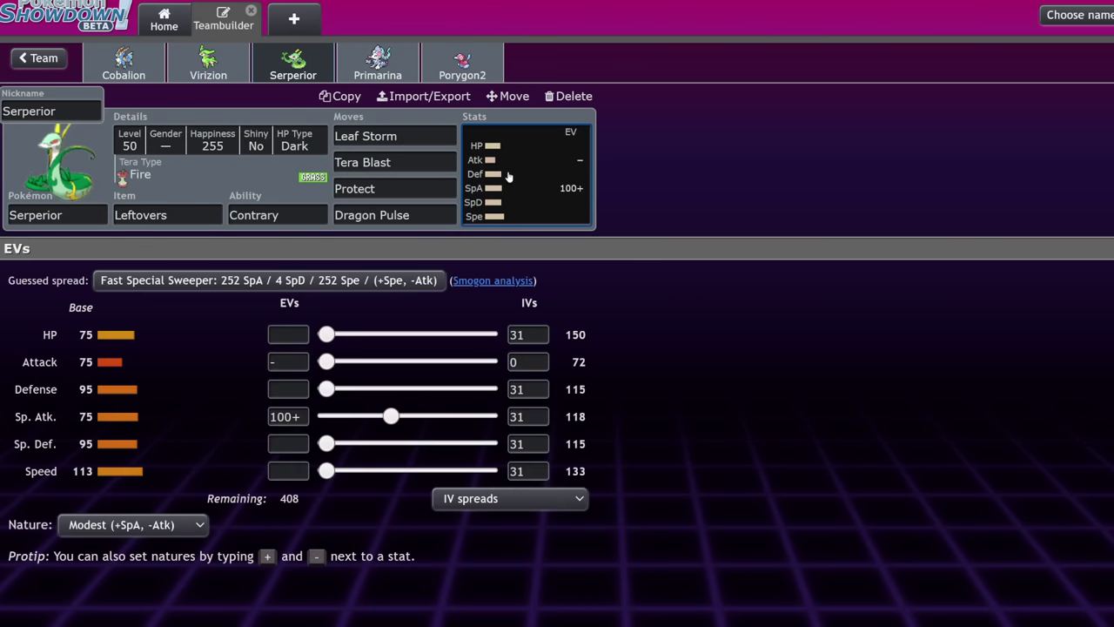
Set Serperior's EVs to 116 Special Attack, 204 Speed and 188 HP.
left_click(391, 416)
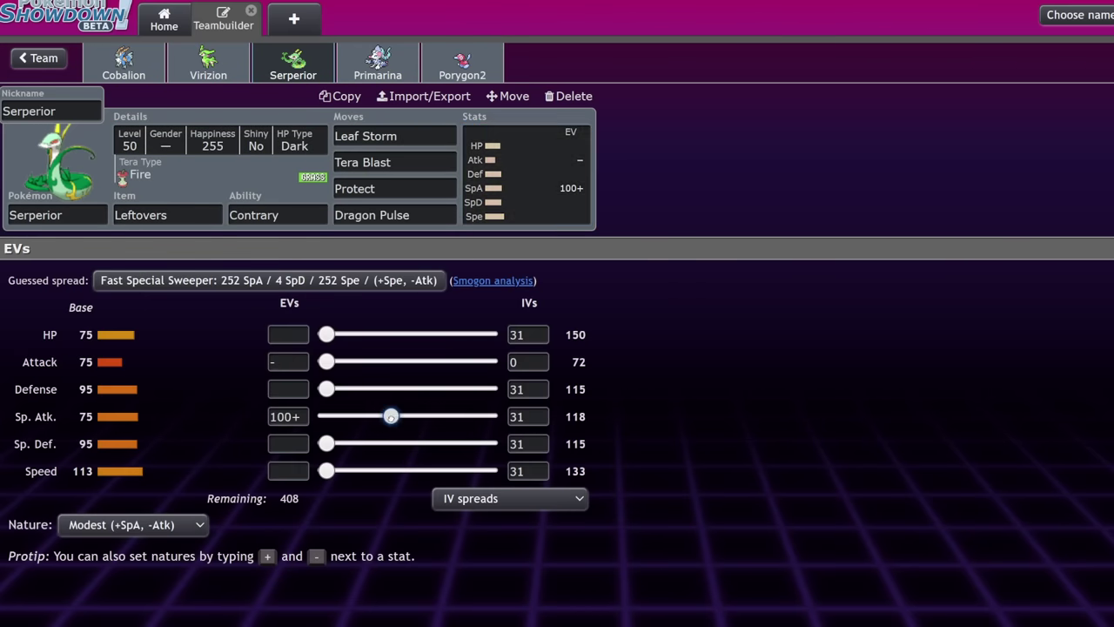
left_click_drag(391, 417, 401, 416)
left_click_drag(327, 470, 401, 470)
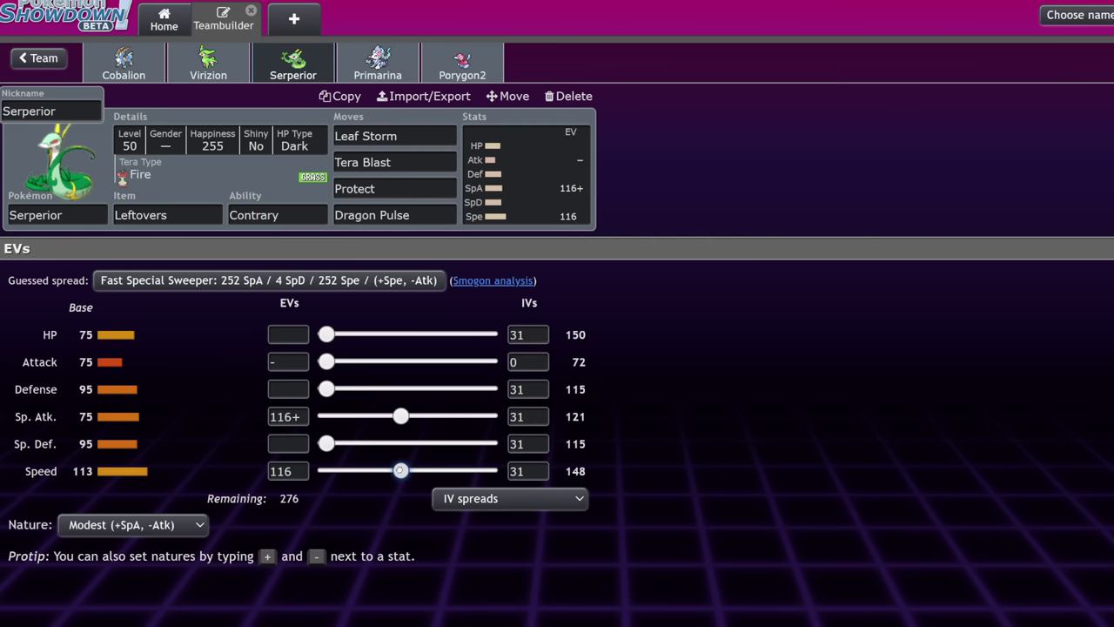
left_click_drag(401, 470, 457, 504)
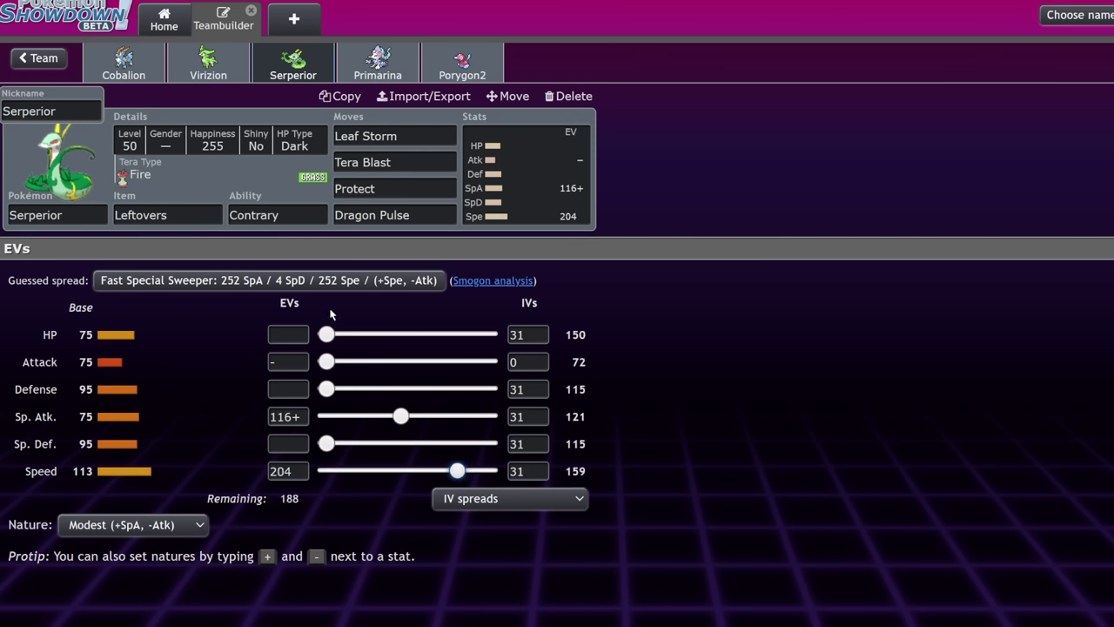
left_click_drag(327, 334, 447, 335)
left_click(326, 389)
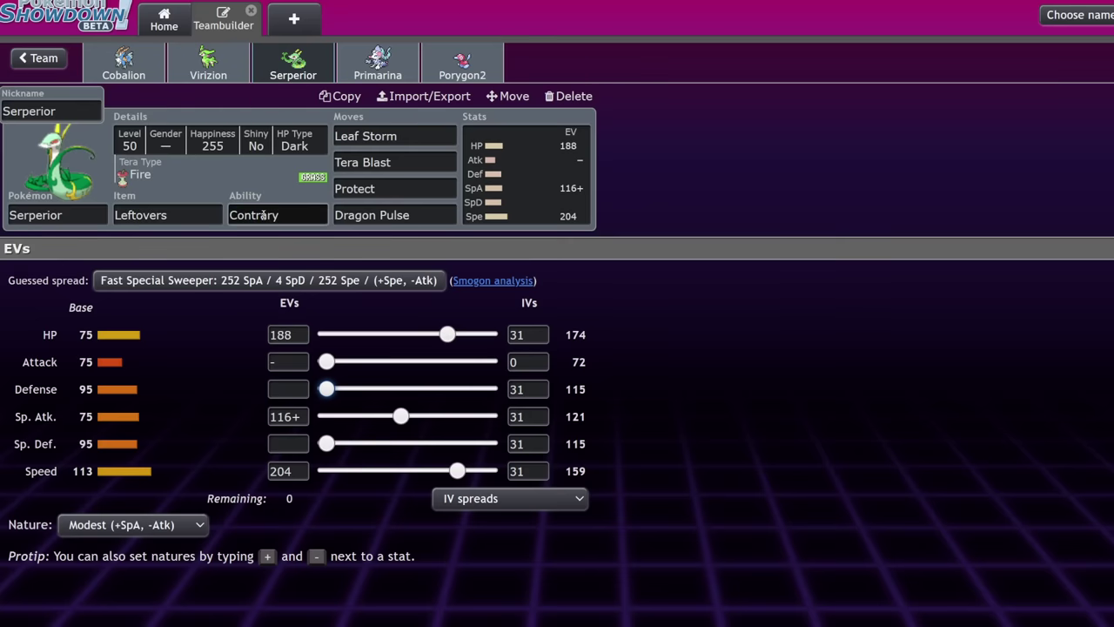
Review Serperior's ability, its Leaf Storm and Tera Blast moves, and its EV spread.
left_click(262, 215)
left_click(435, 134)
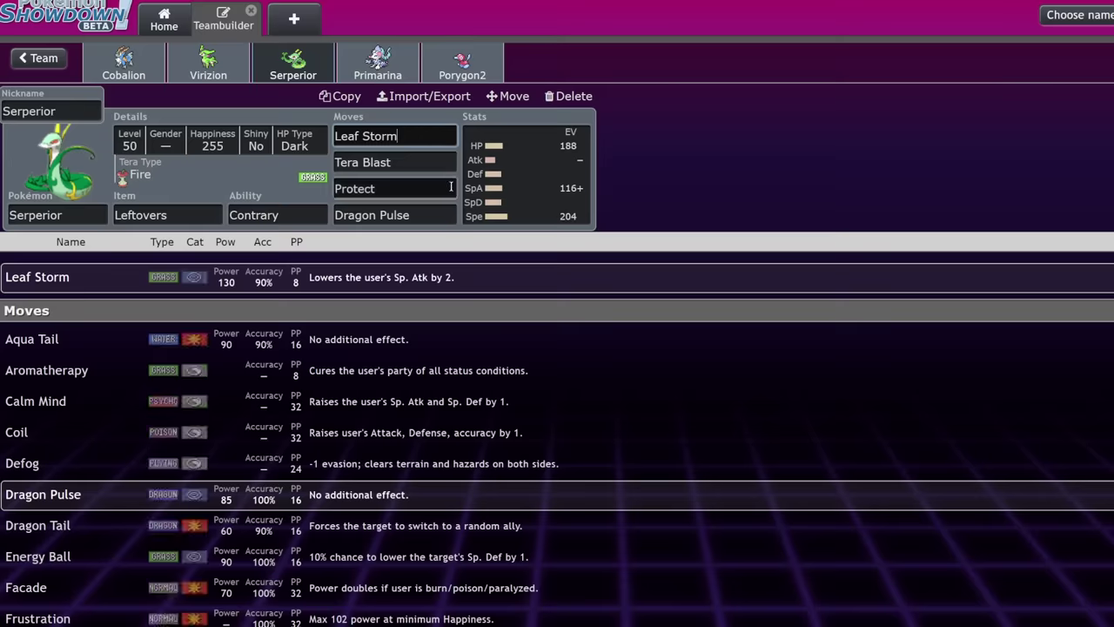
left_click(380, 163)
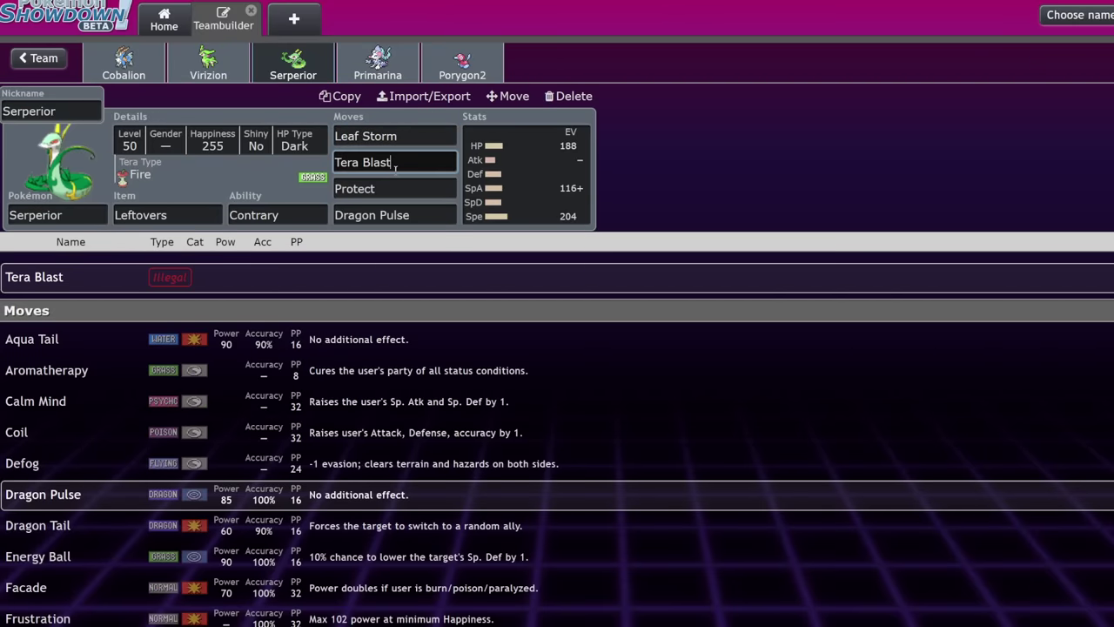
left_click(523, 195)
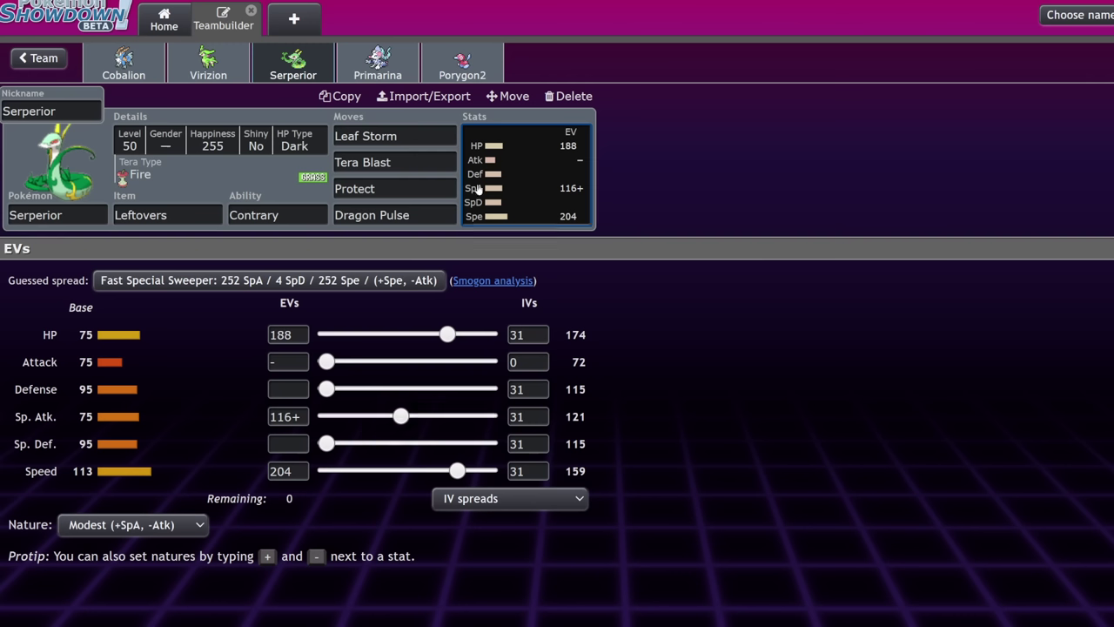
left_click(392, 136)
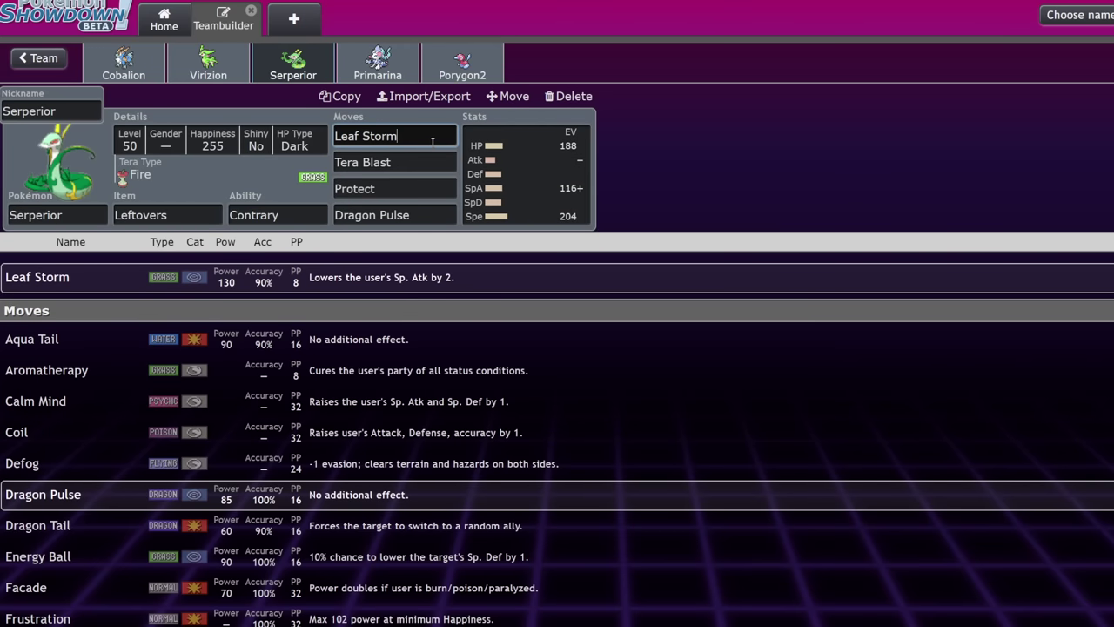
left_click(515, 165)
left_click(387, 162)
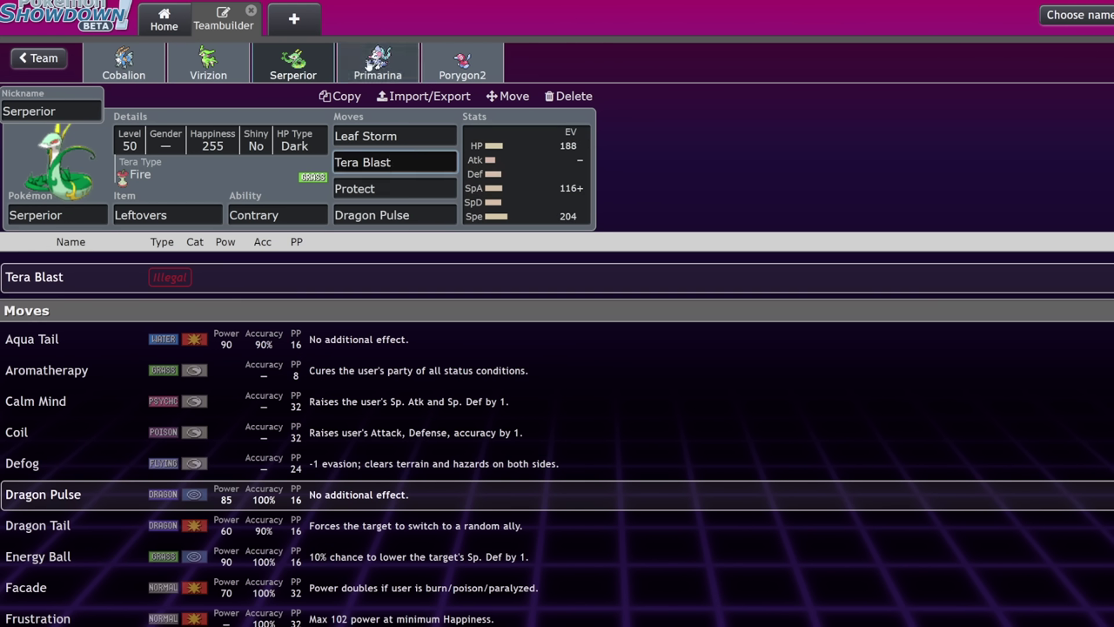
left_click(522, 174)
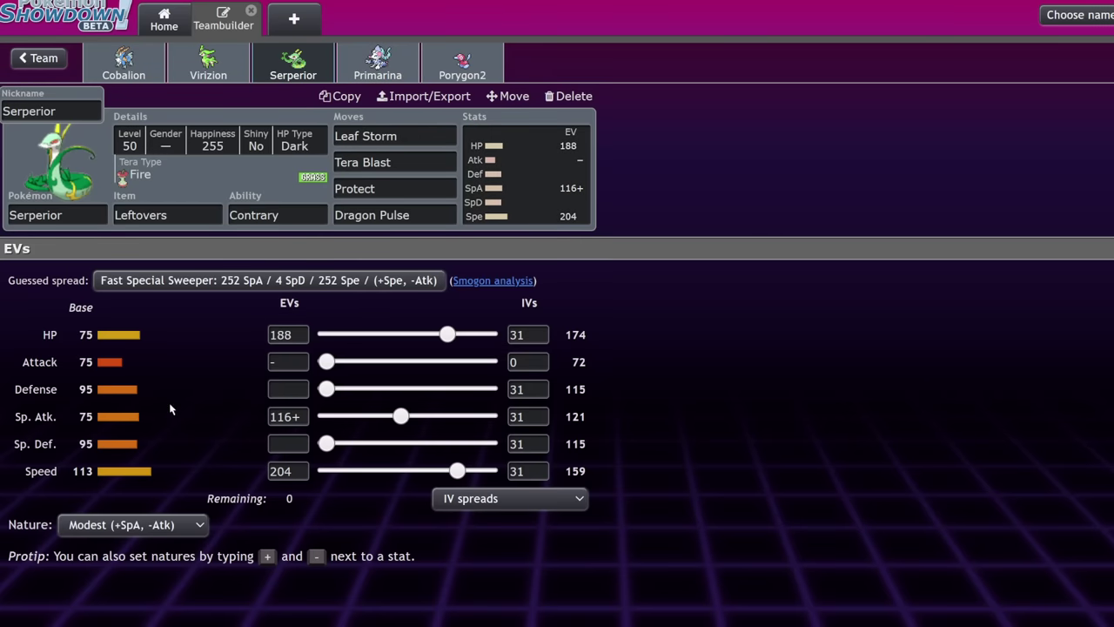
Change Serperior's Tera Type to Water.
left_click(261, 138)
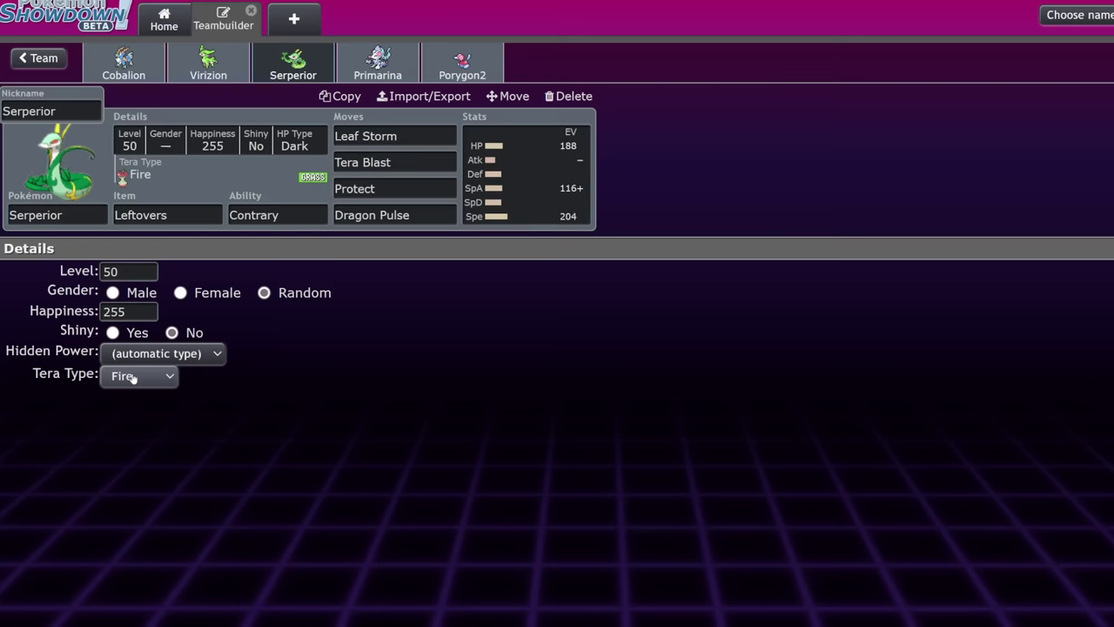
left_click(139, 375)
left_click(139, 393)
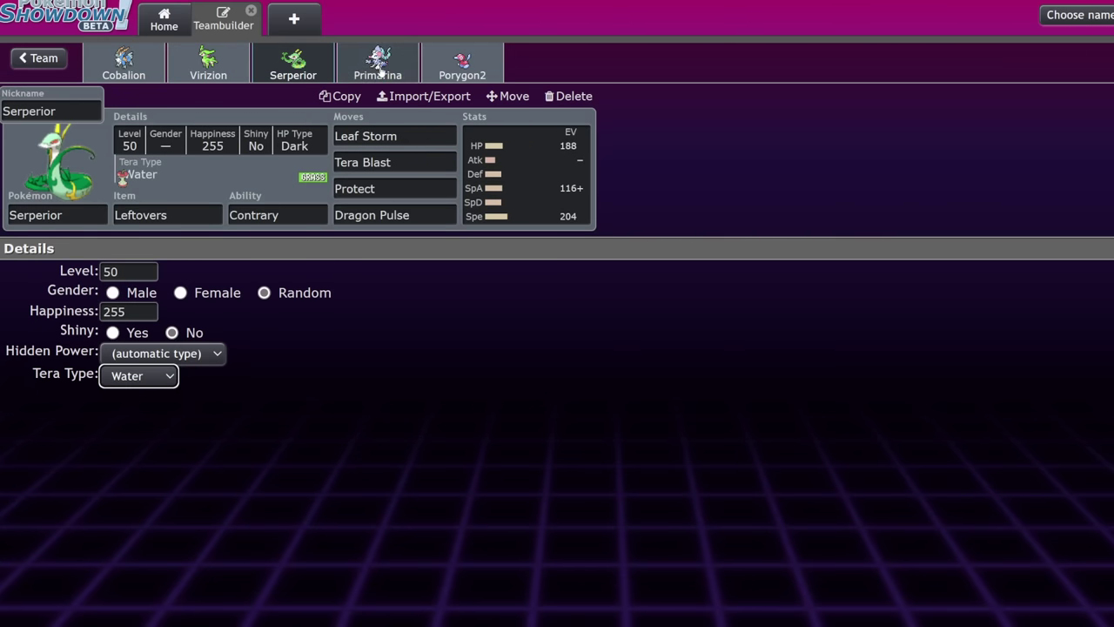
Open Primarina's set and put 252 EVs into HP.
left_click(378, 66)
left_click(540, 177)
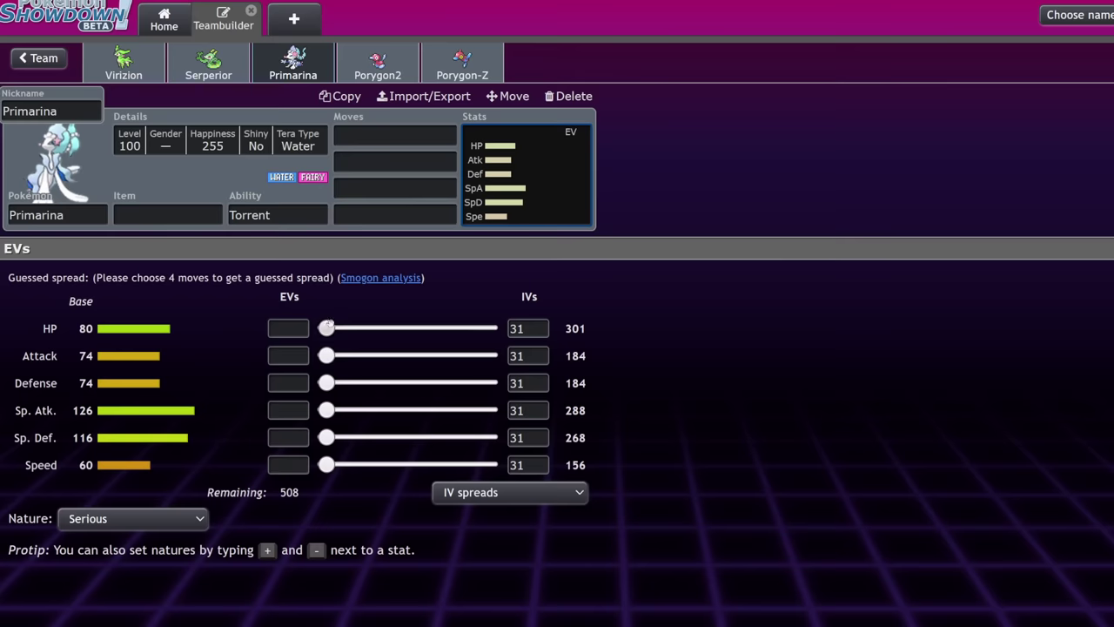
left_click_drag(326, 327, 488, 328)
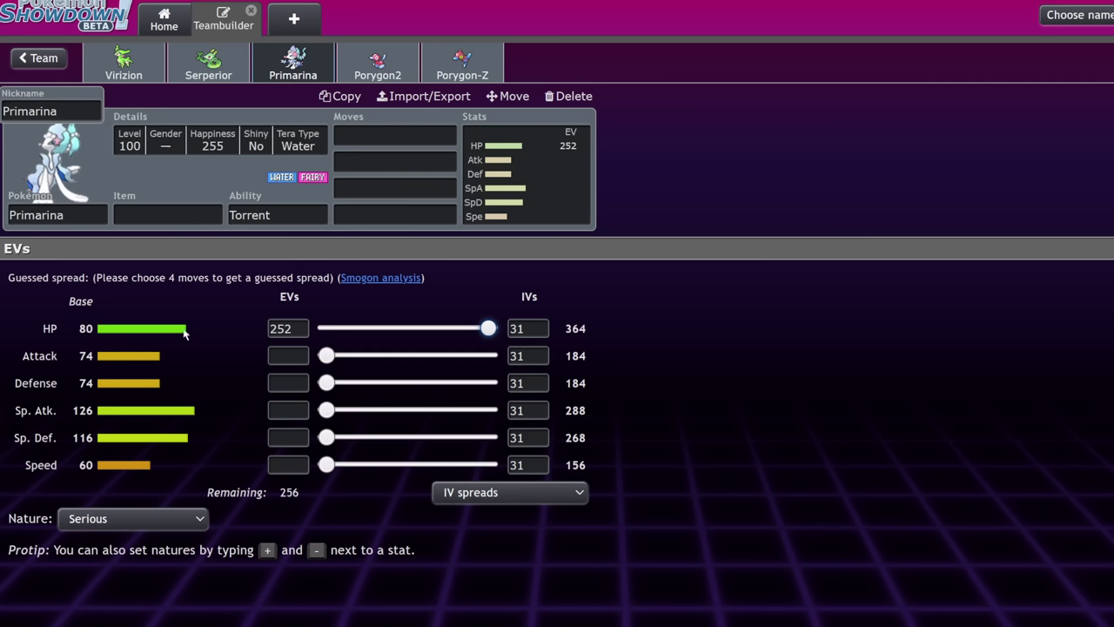
Give Primarina Life Orb as its item and Liquid Voice as its ability.
left_click(184, 215)
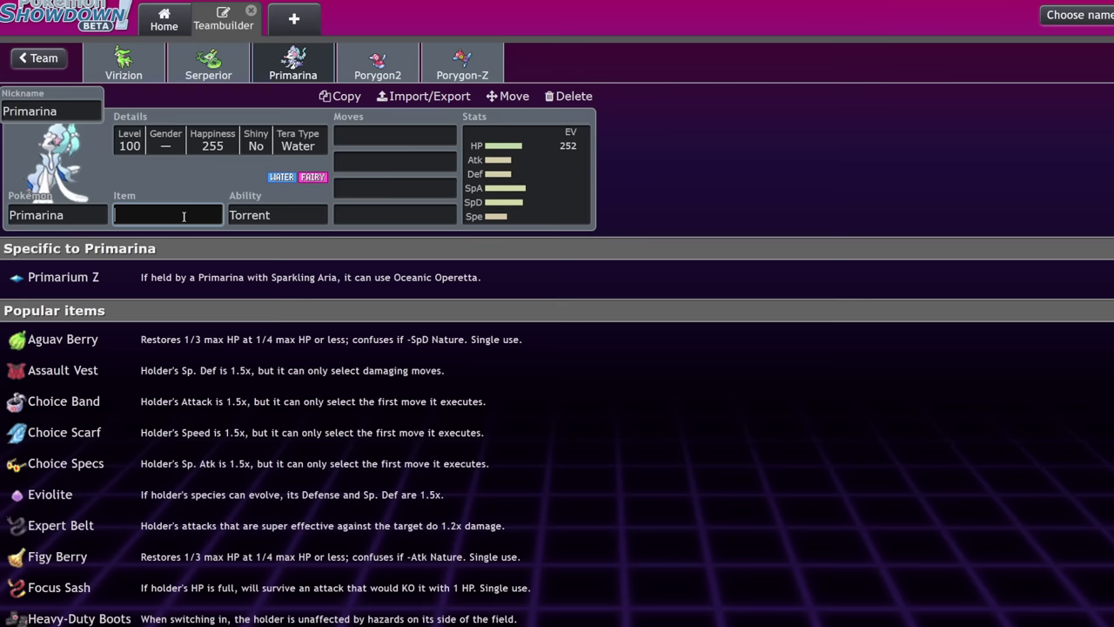
type("life")
key("Return")
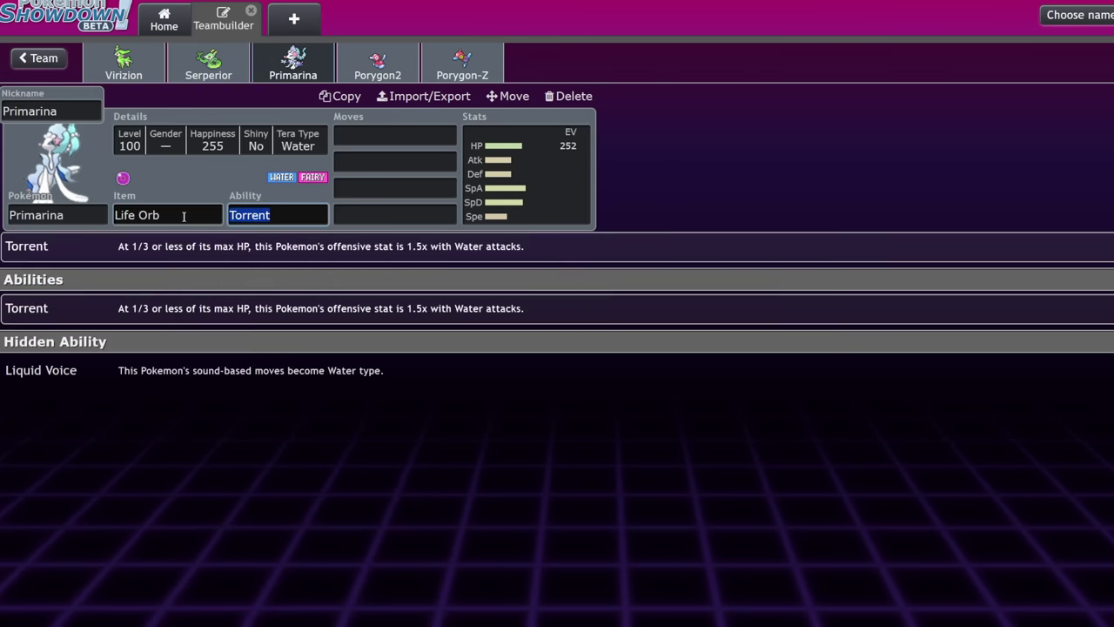
left_click(383, 369)
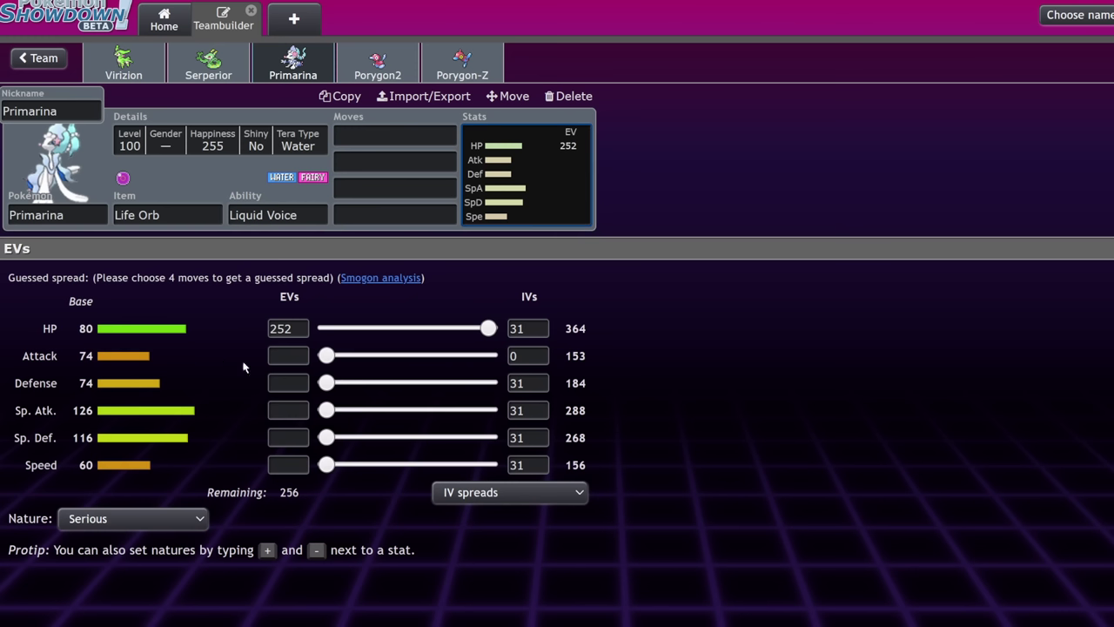
Give Primarina the moves Hyper Voice, Moonblast and Scald in its first three move slots.
left_click(374, 142)
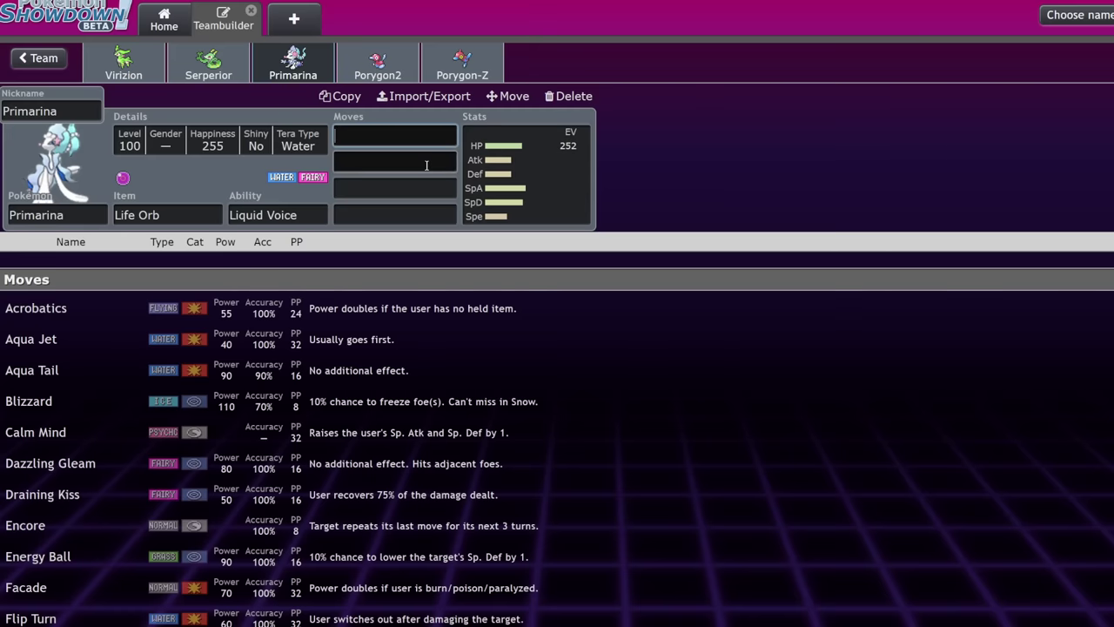
type("hyp")
key("Down")
key("Return")
type("moo")
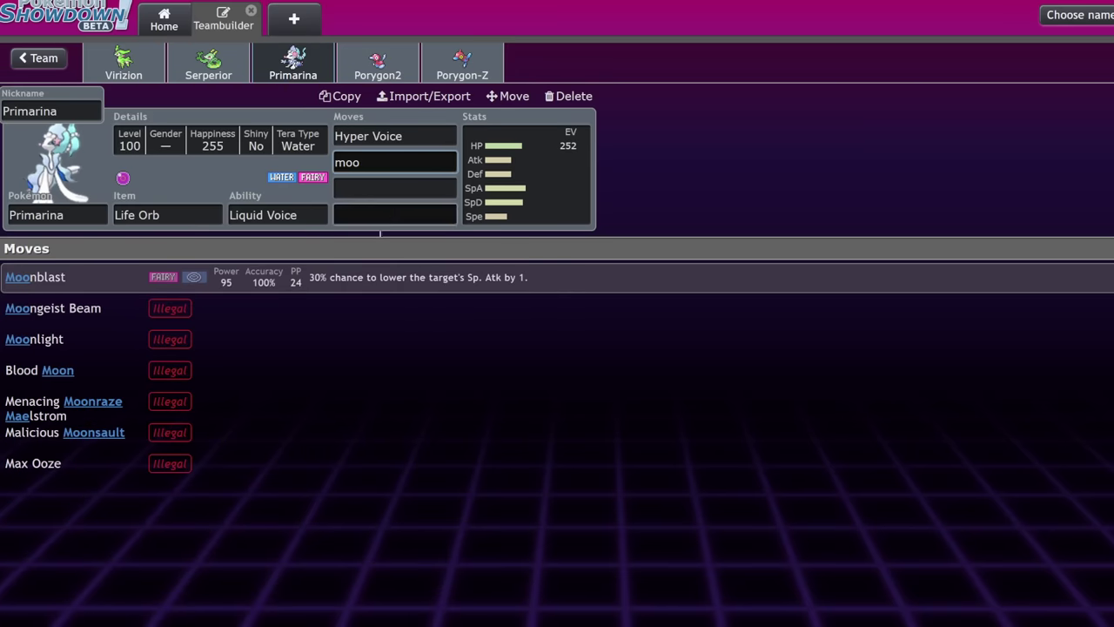
left_click(343, 280)
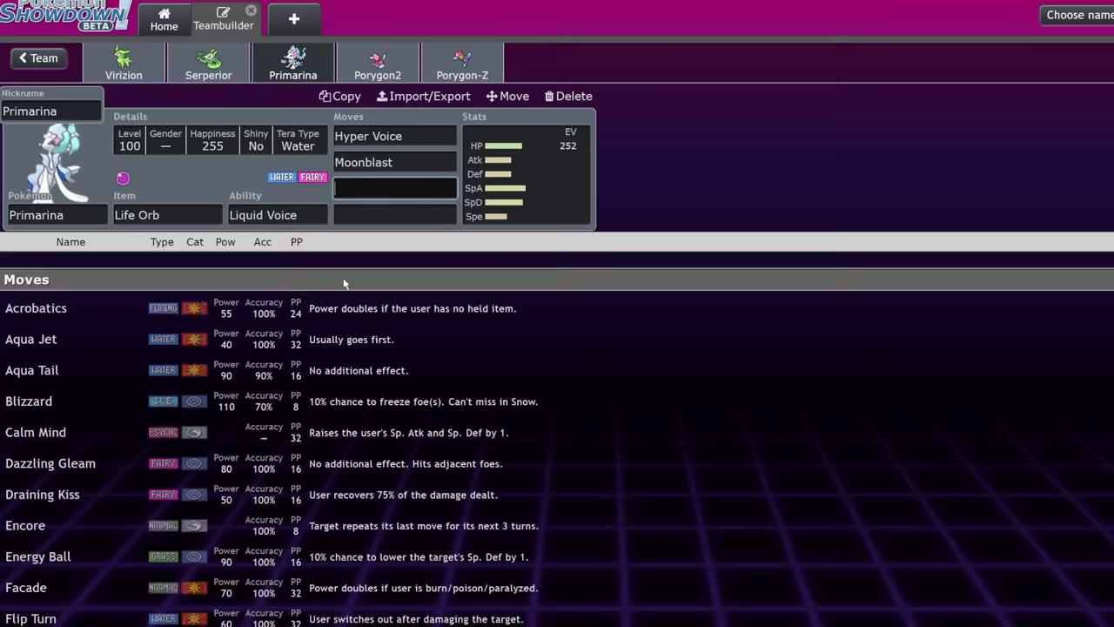
scroll(344, 283, "down", 10)
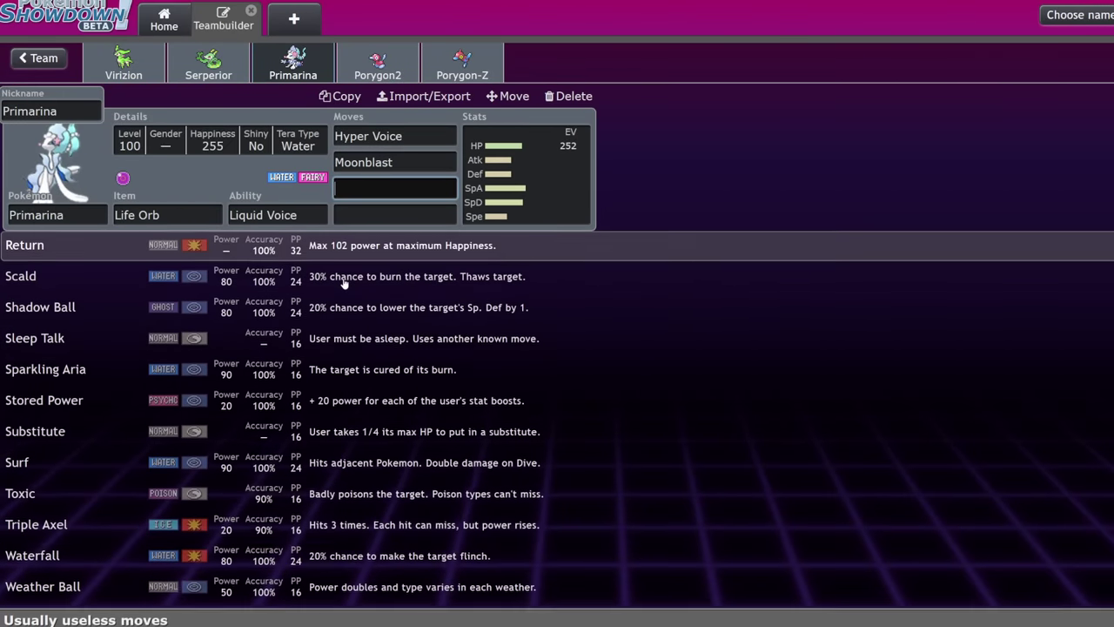
left_click(159, 285)
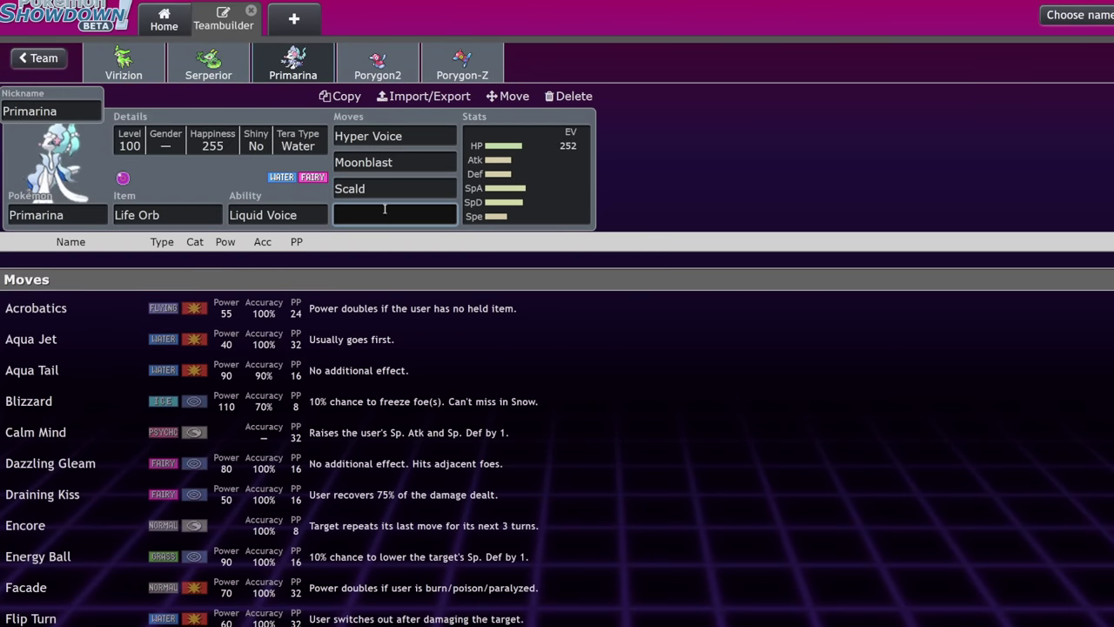
Look through Primarina's available moves, then replace its held item with Assault Vest.
scroll(372, 337, "down", 3)
scroll(373, 337, "down", 8)
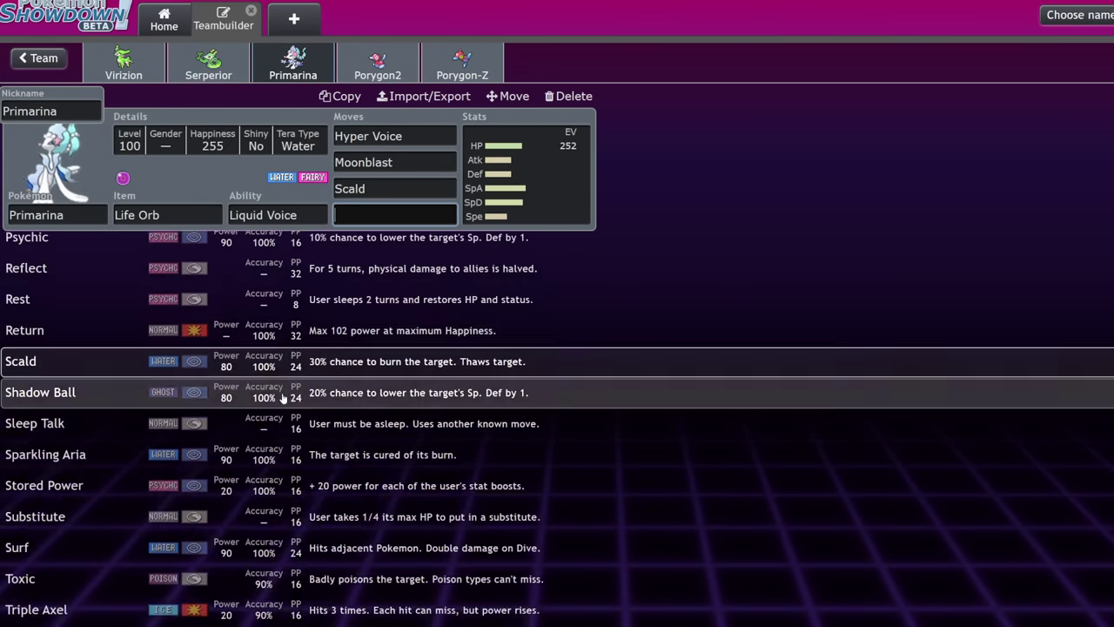
scroll(278, 400, "up", 5)
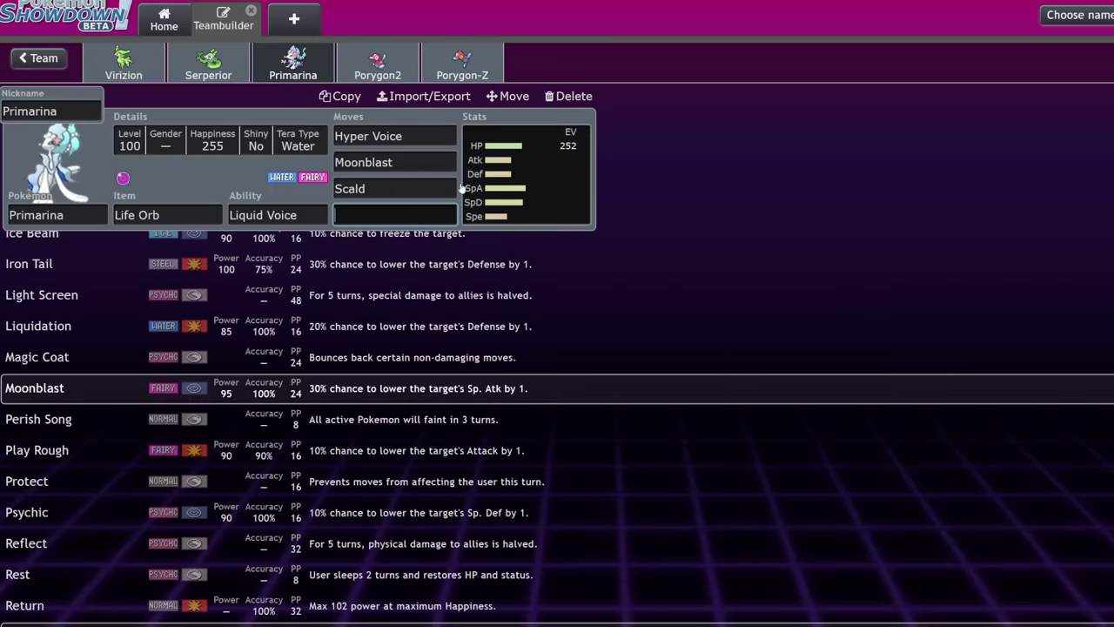
left_click(512, 171)
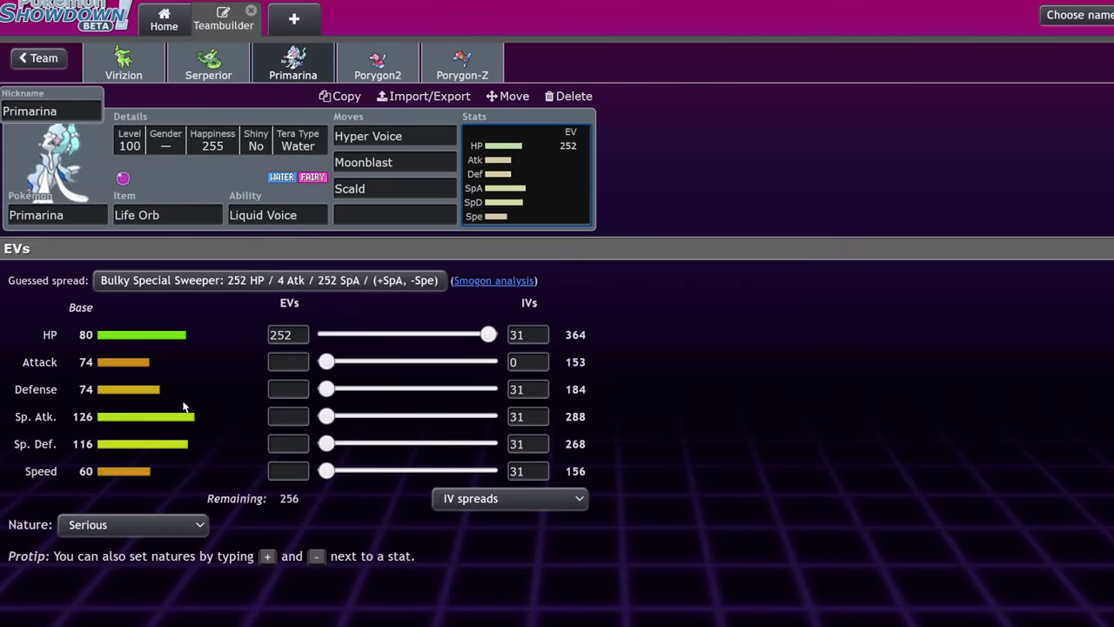
left_click(185, 219)
type("assa")
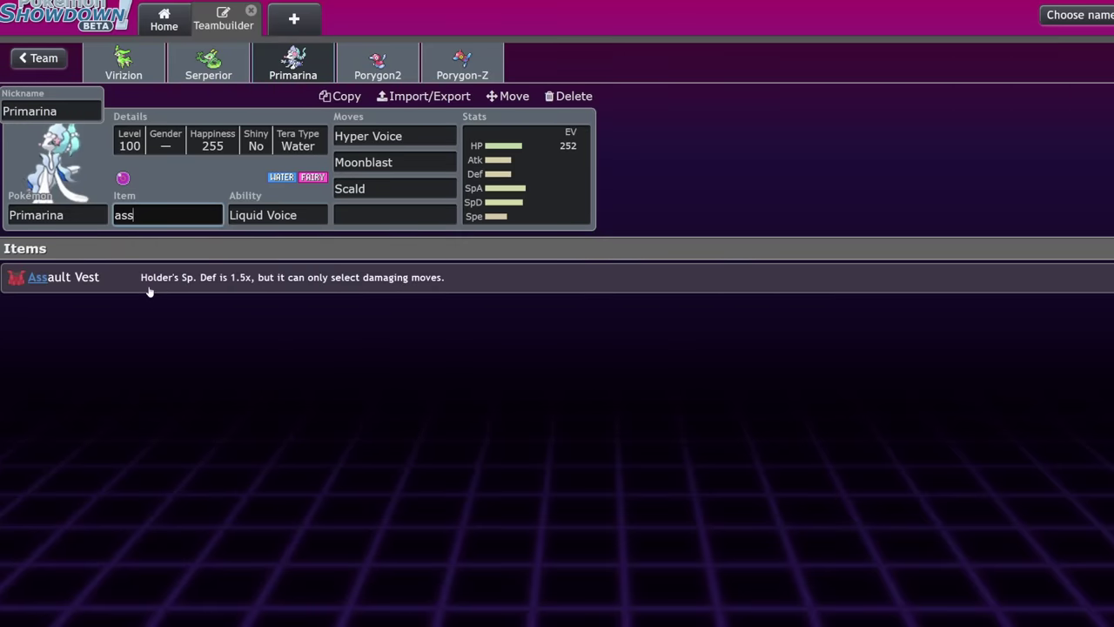
key("Return")
Enter Dazzling Gleam as Primarina's fourth move.
left_click(390, 213)
type("dazz")
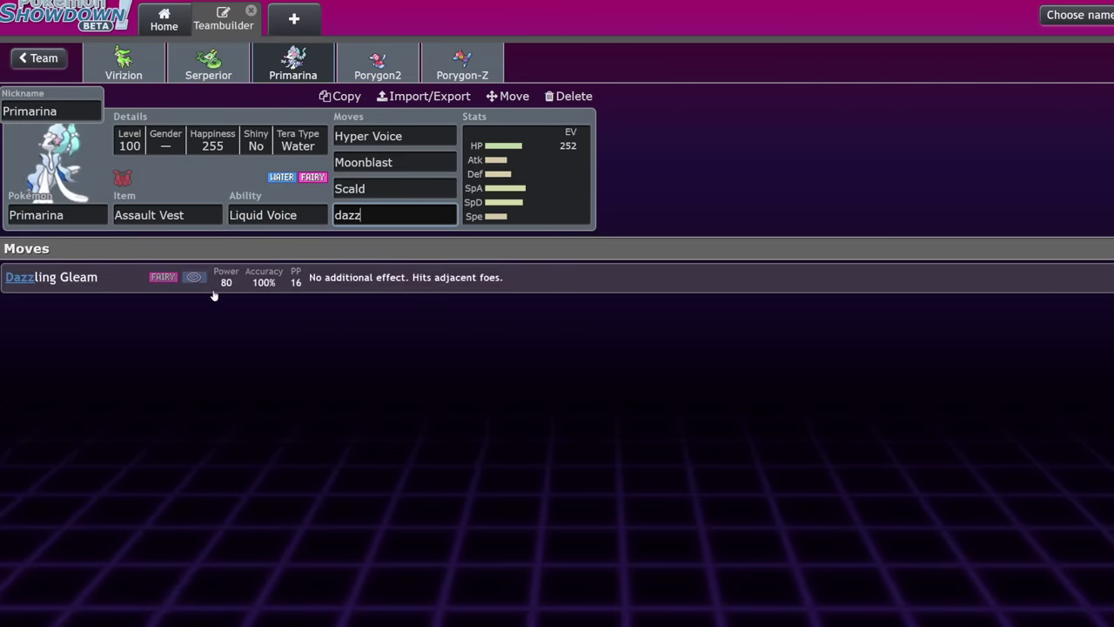
key("Return")
Set Primarina's fourth move to Tera Blast and its Tera Type to Grass.
left_click(425, 214)
type("tera")
key("Return")
left_click(241, 145)
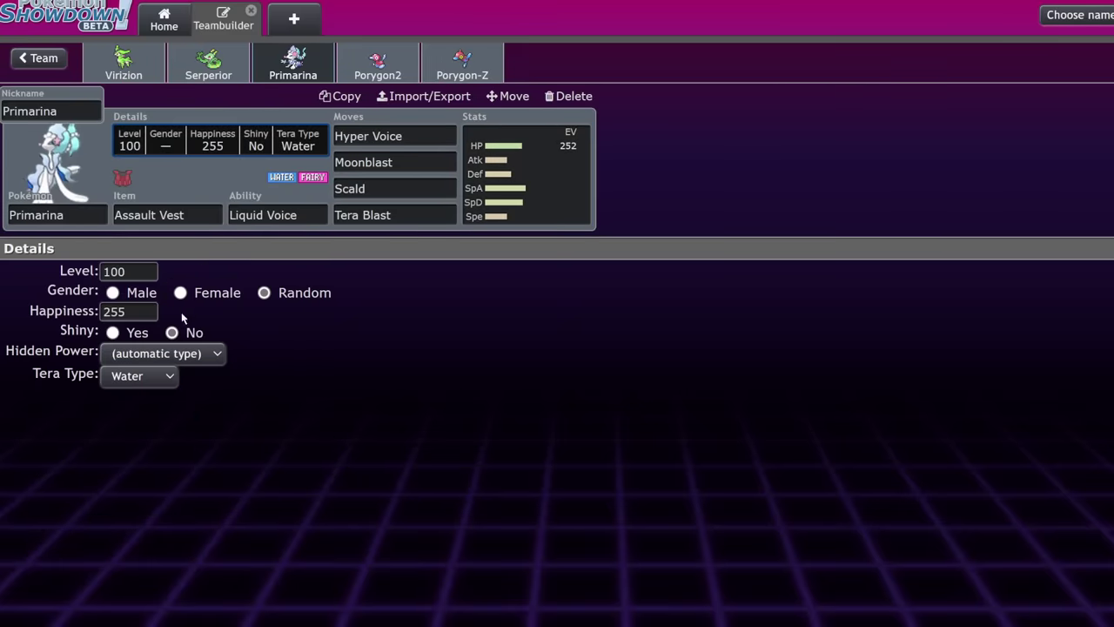
left_click(160, 381)
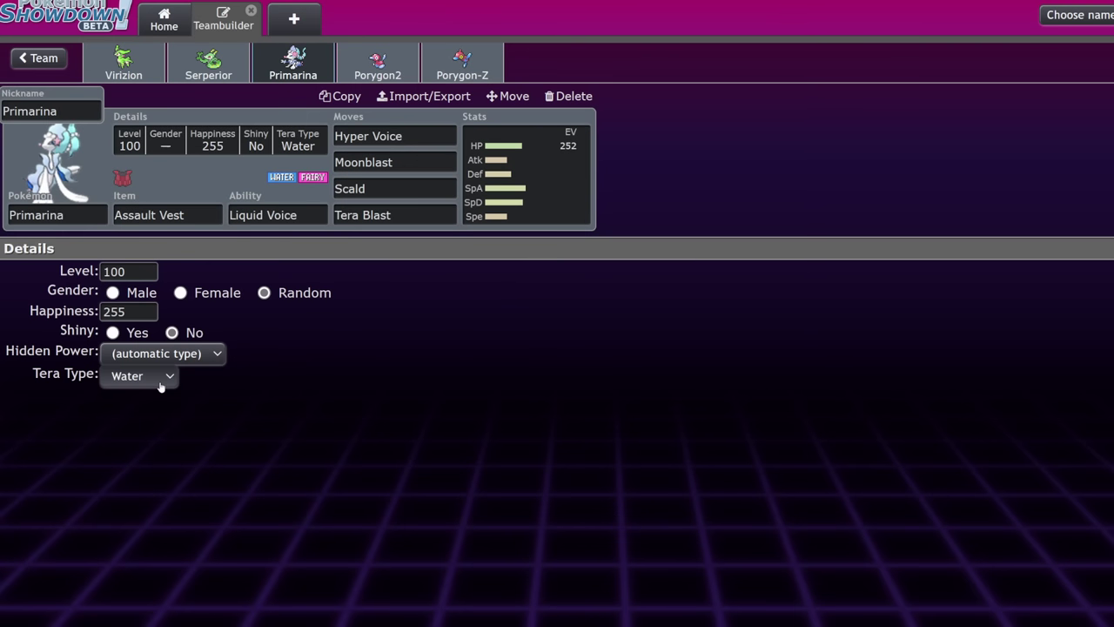
key("f")
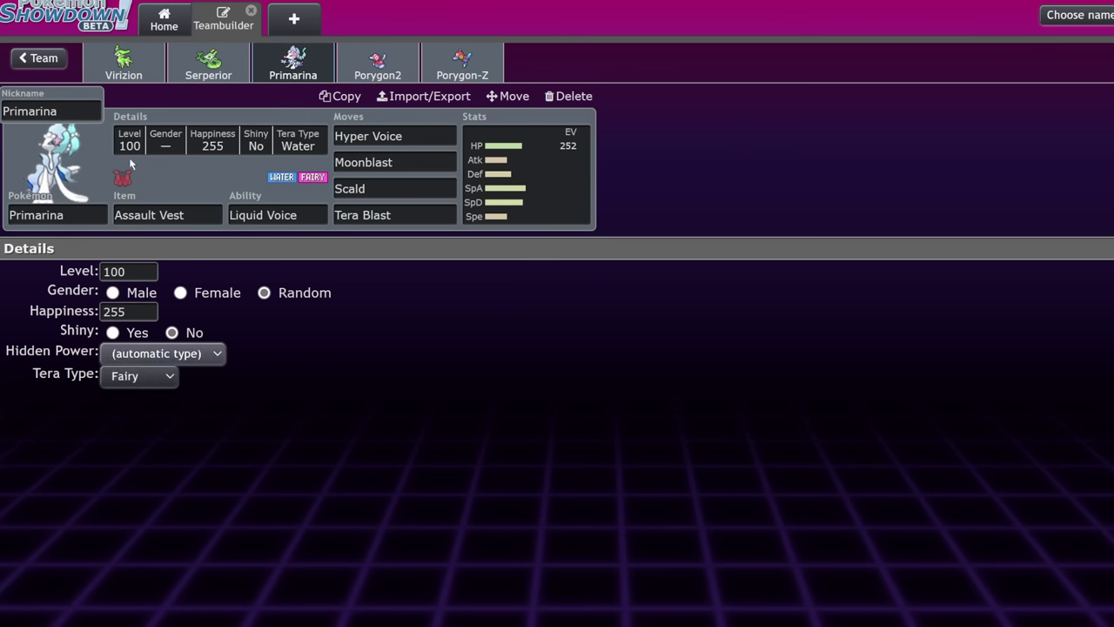
key("g")
Give Primarina a Modest nature (+SpA, -Atk) and 112 EVs in Sp. Atk.
left_click(522, 178)
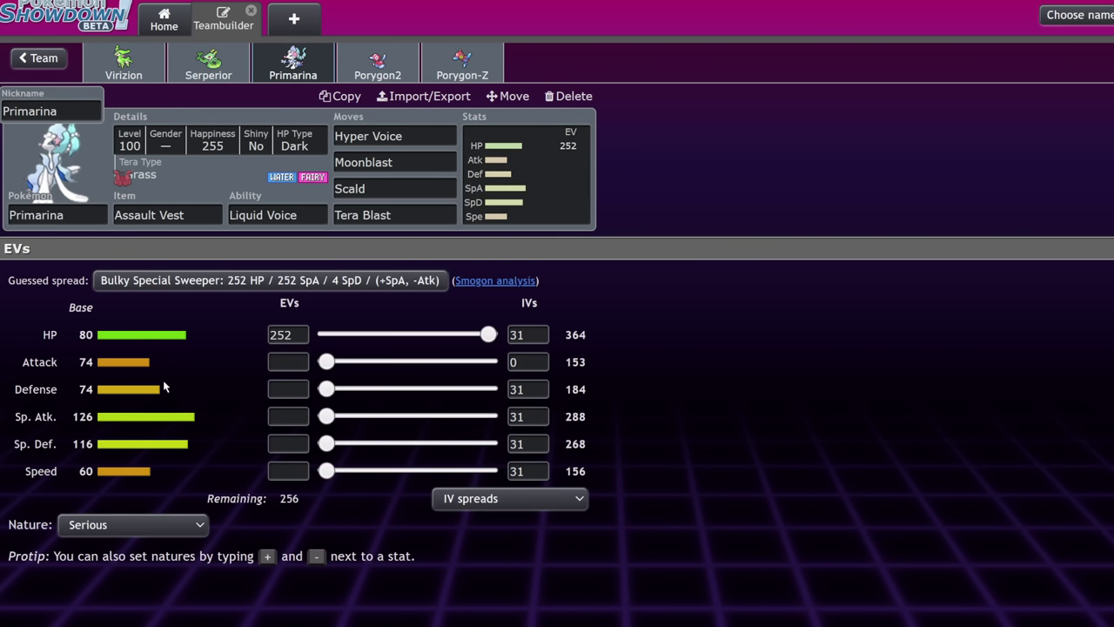
left_click(288, 416)
type("+")
left_click_drag(326, 416, 398, 418)
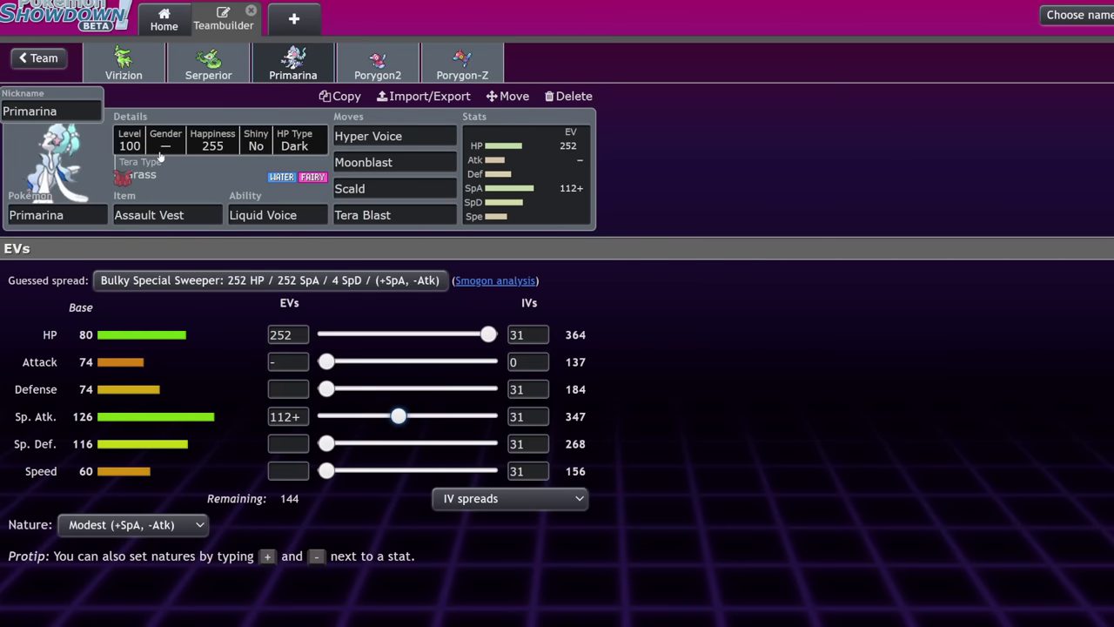
Set Primarina's level to 50 and adjust its Sp. Atk. investment to 108 EVs.
left_click(217, 144)
type("50")
left_click(527, 187)
left_click_drag(398, 416, 396, 416)
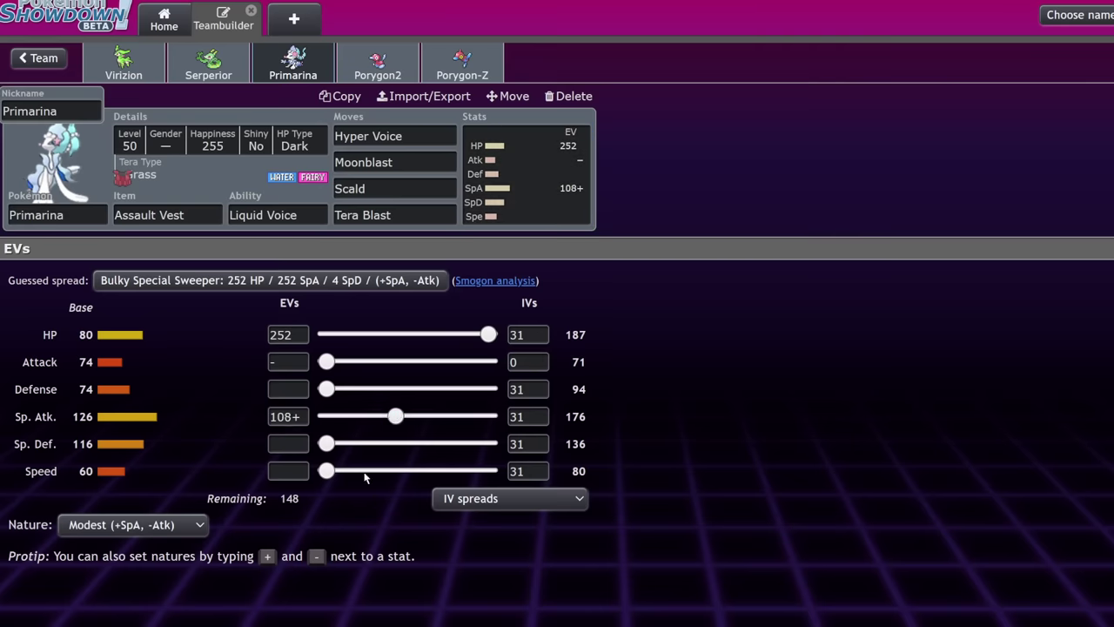
Put Primarina's remaining EVs into Defense (140), Sp. Def. (4) and Speed (4).
left_click_drag(326, 389, 416, 389)
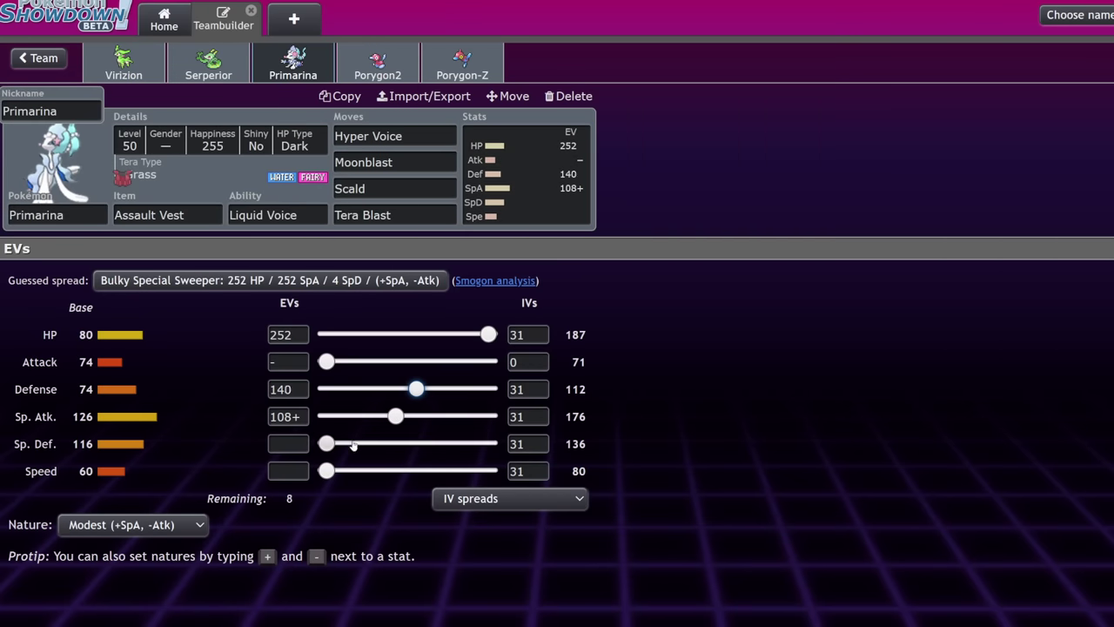
left_click_drag(326, 443, 329, 471)
left_click_drag(416, 390, 416, 389)
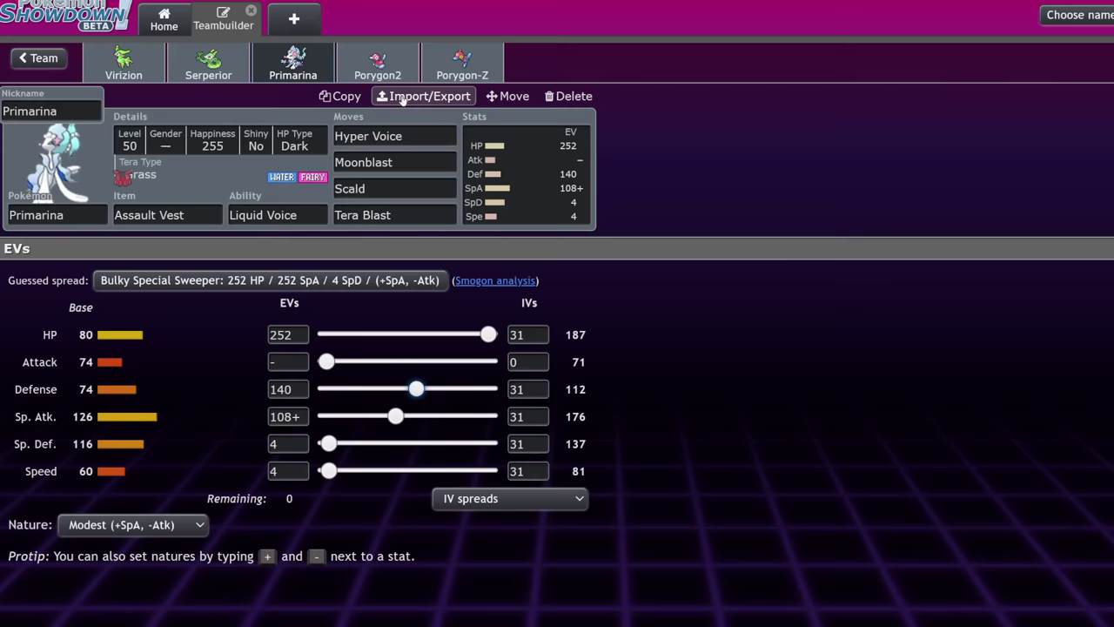
Open Porygon2's set and give it the Download ability and Eviolite as its item.
left_click(377, 62)
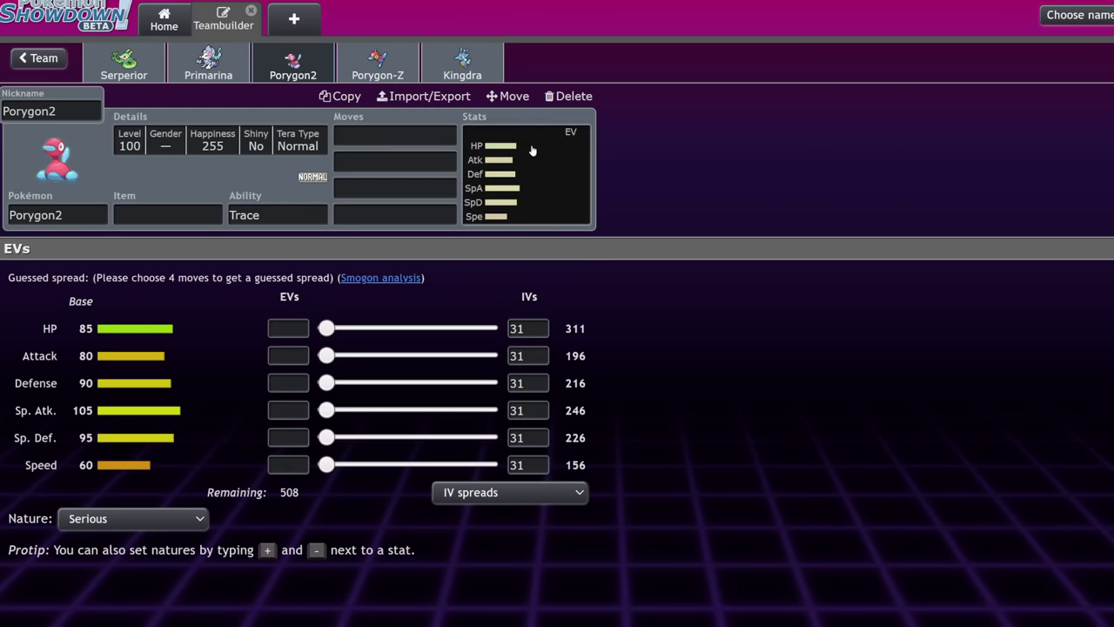
left_click(280, 212)
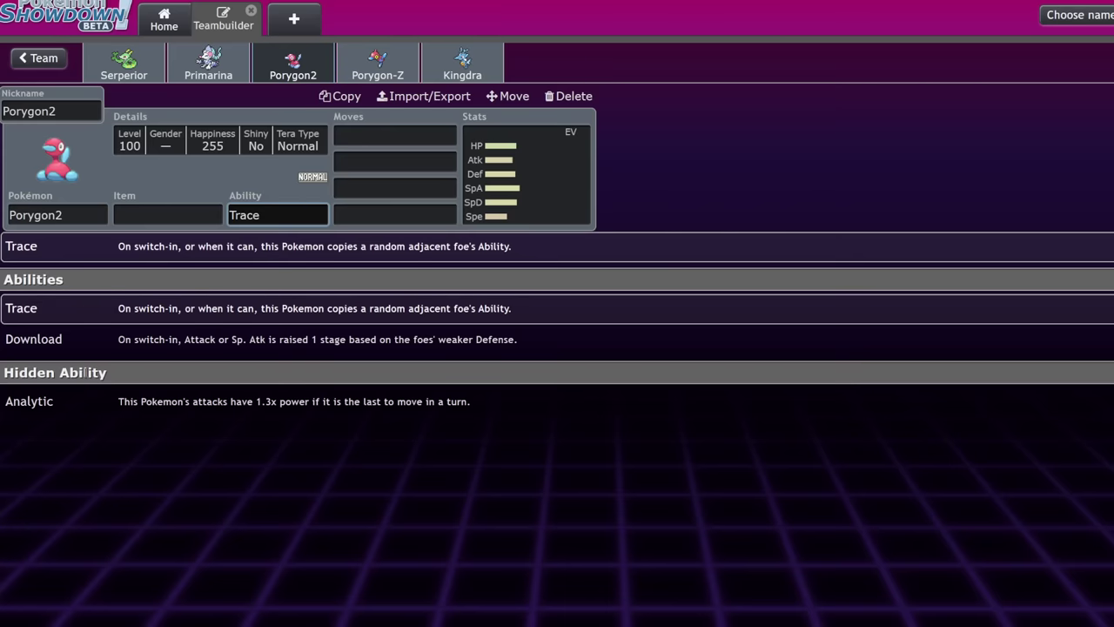
left_click(34, 340)
key("shift+Tab")
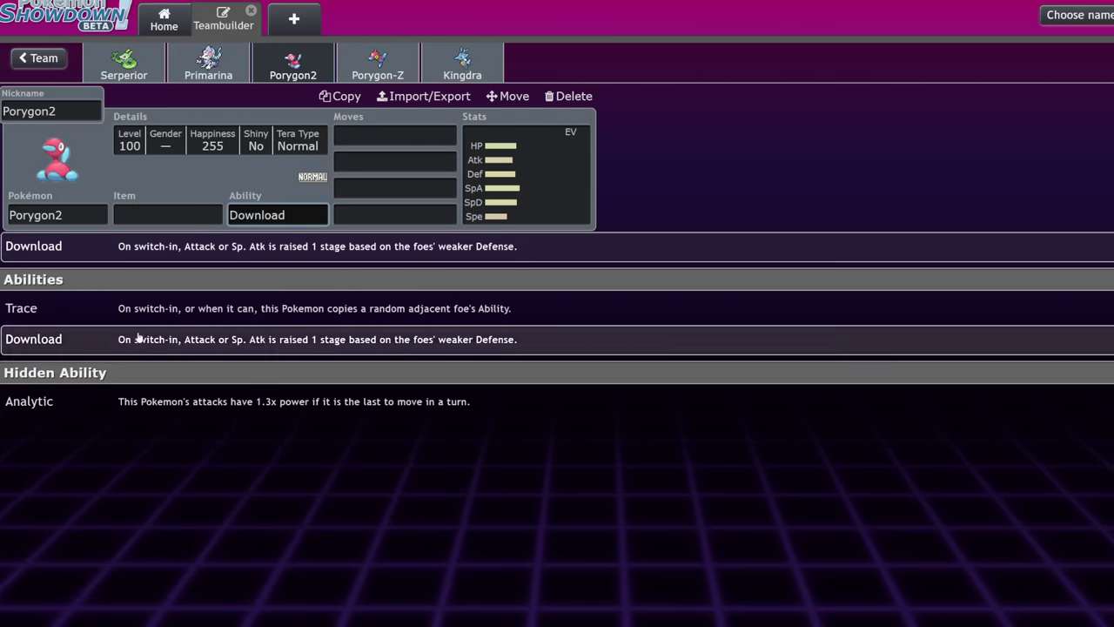
left_click(146, 214)
type("evi")
left_click(354, 281)
key("Return")
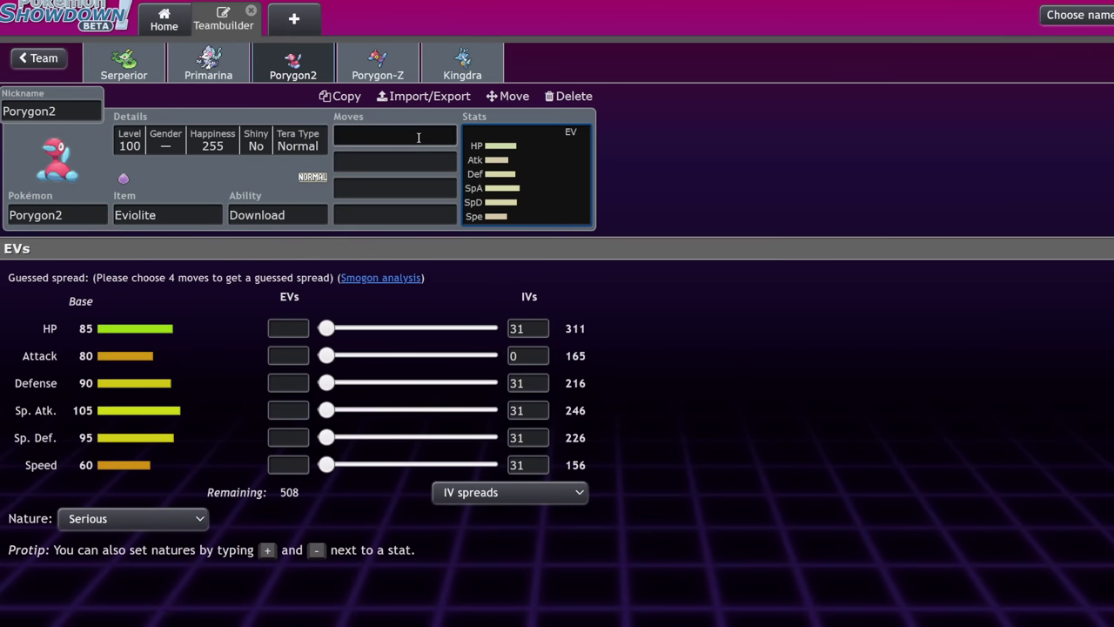
Set Porygon2's first two moves to Recover and Trick Room.
left_click(418, 137)
type("t")
key("BackSpace")
type("reco")
key("Return")
type("tric")
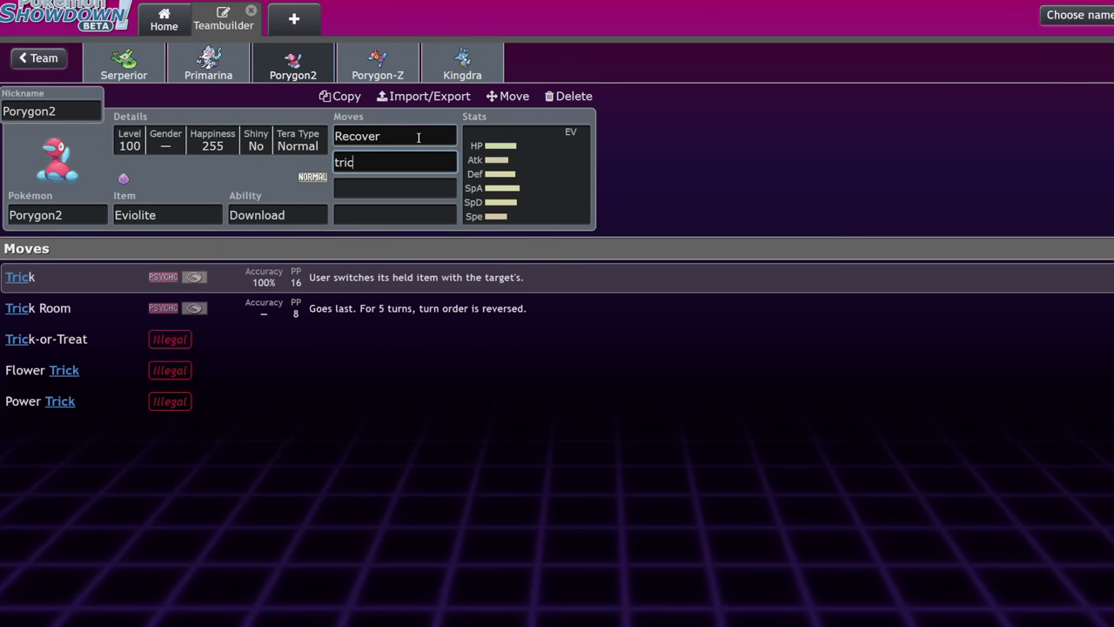
key("Down")
key("Return")
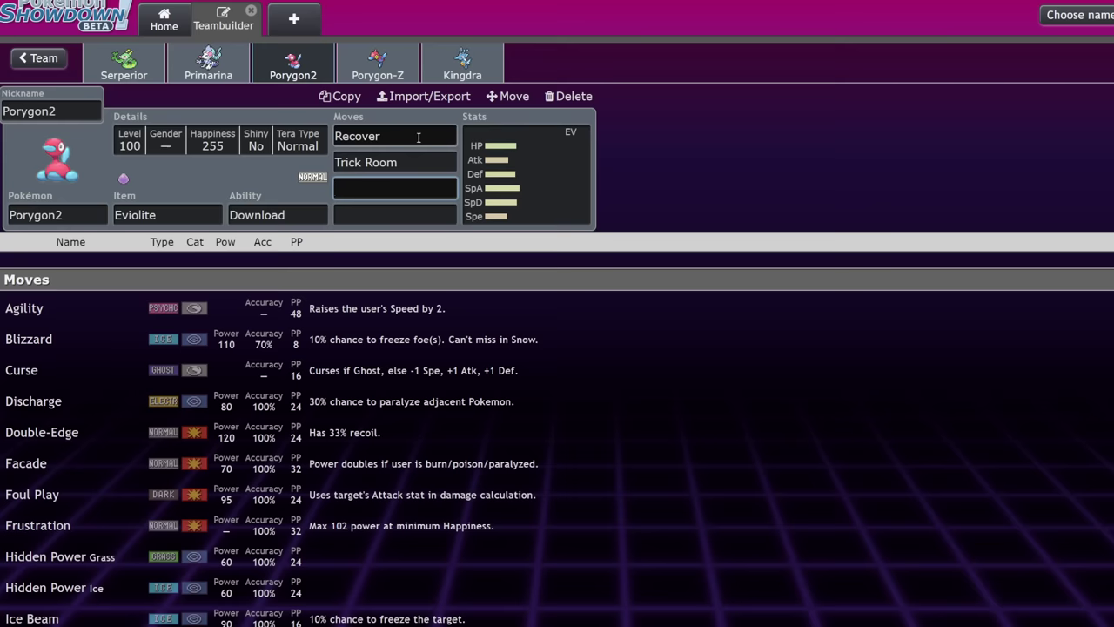
Fill Porygon2's last two move slots with Thunderbolt and Ice Beam.
type("thund")
key("Down")
key("Return")
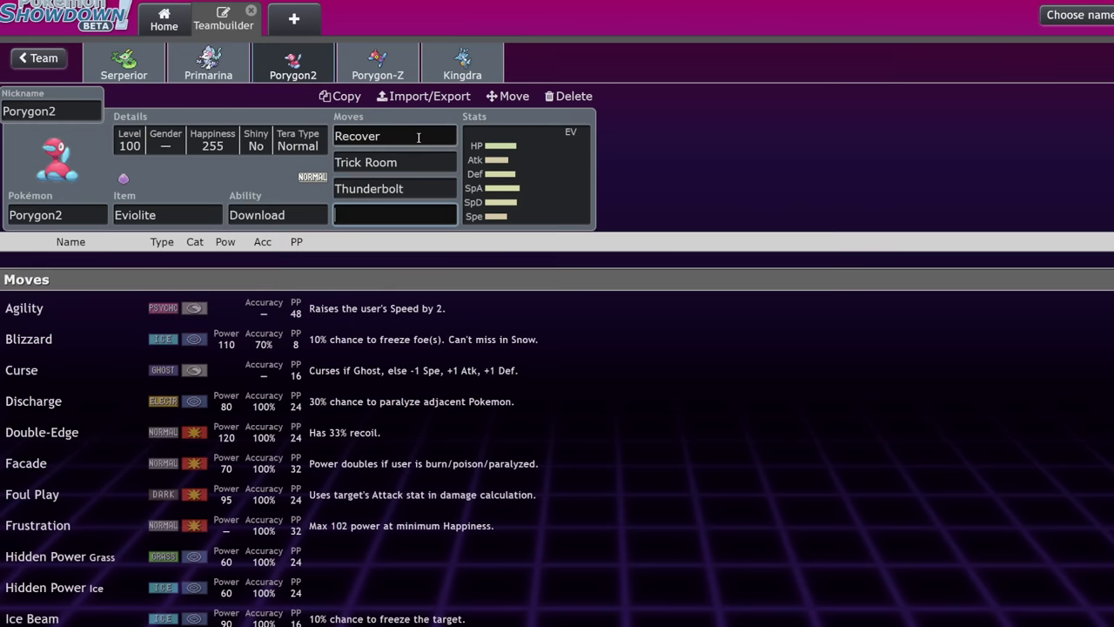
type("ice")
key("Return")
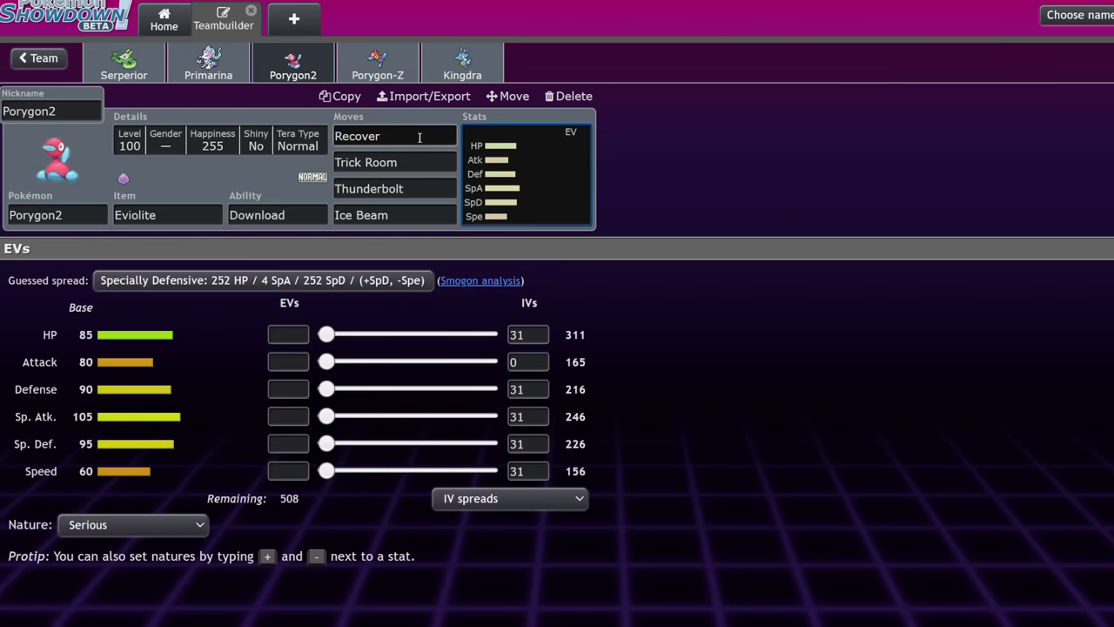
Replace Porygon2's Thunderbolt with Eerie Impulse.
left_click(417, 190)
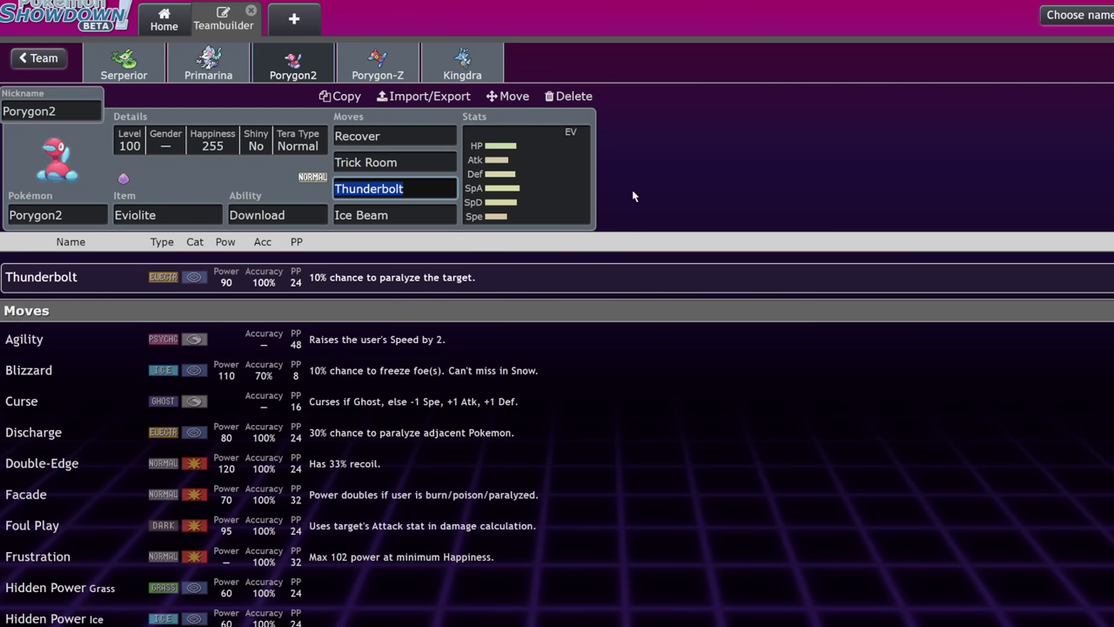
type("eerie")
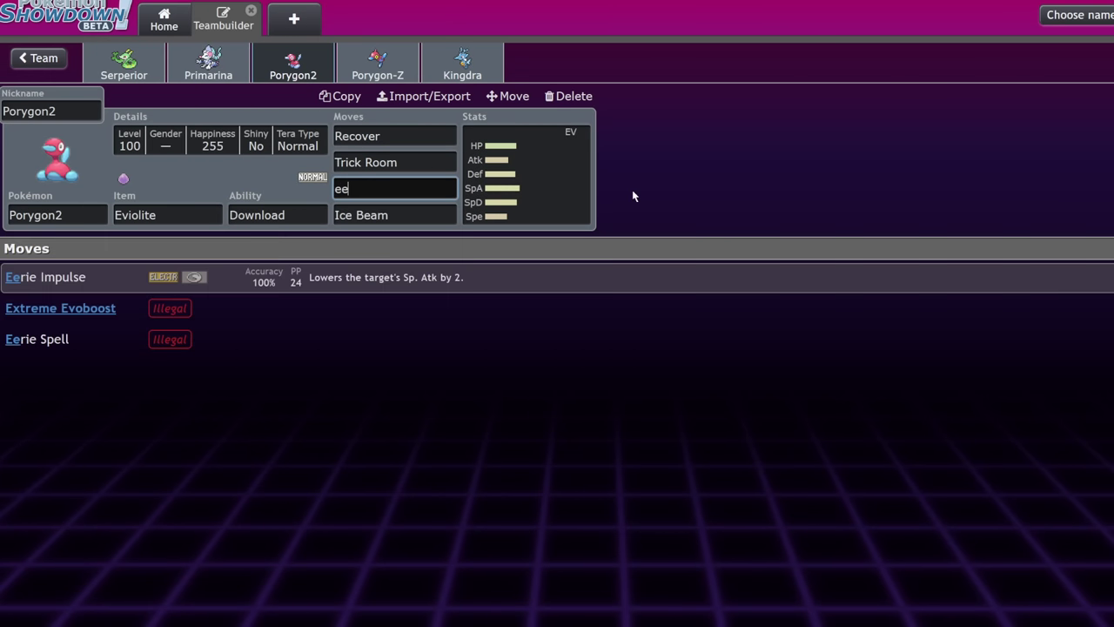
key("Return")
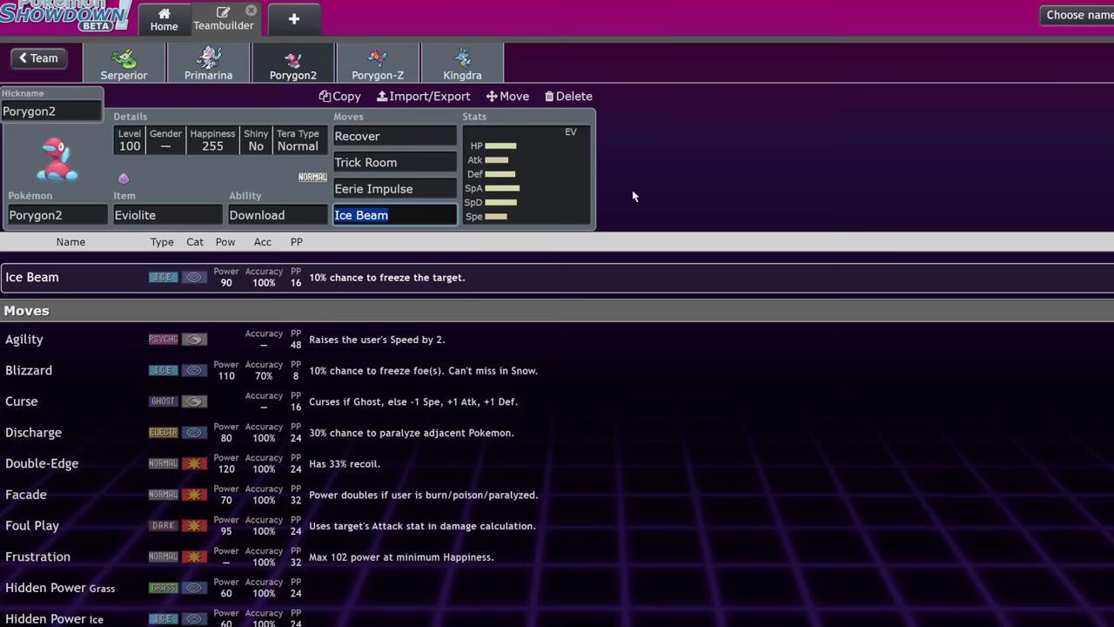
Give Porygon2 252 HP EVs, a Sassy nature (+SpD, -Spe) and 168 Sp. Def. EVs.
left_click(565, 194)
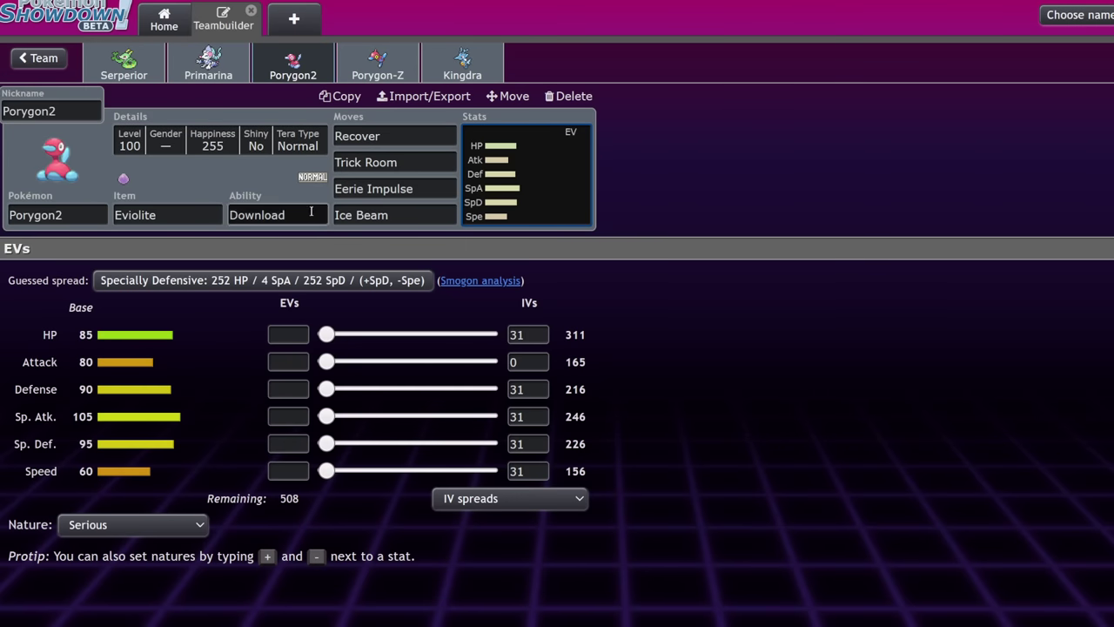
left_click_drag(326, 334, 489, 334)
scroll(137, 524, "up", 2)
scroll(138, 524, "down", 1)
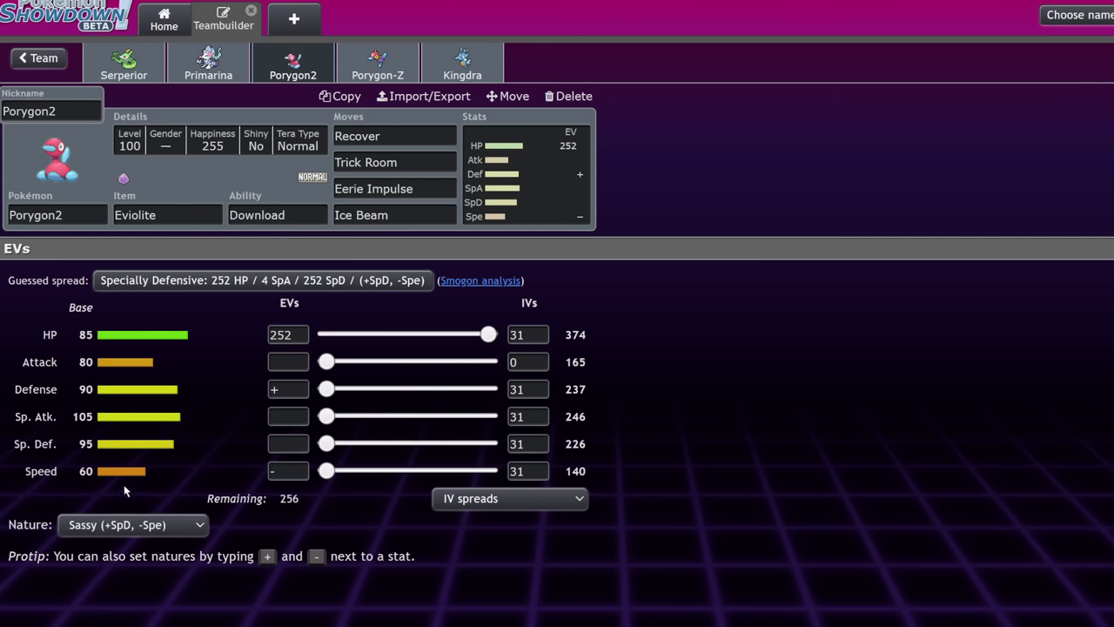
left_click_drag(326, 444, 434, 445)
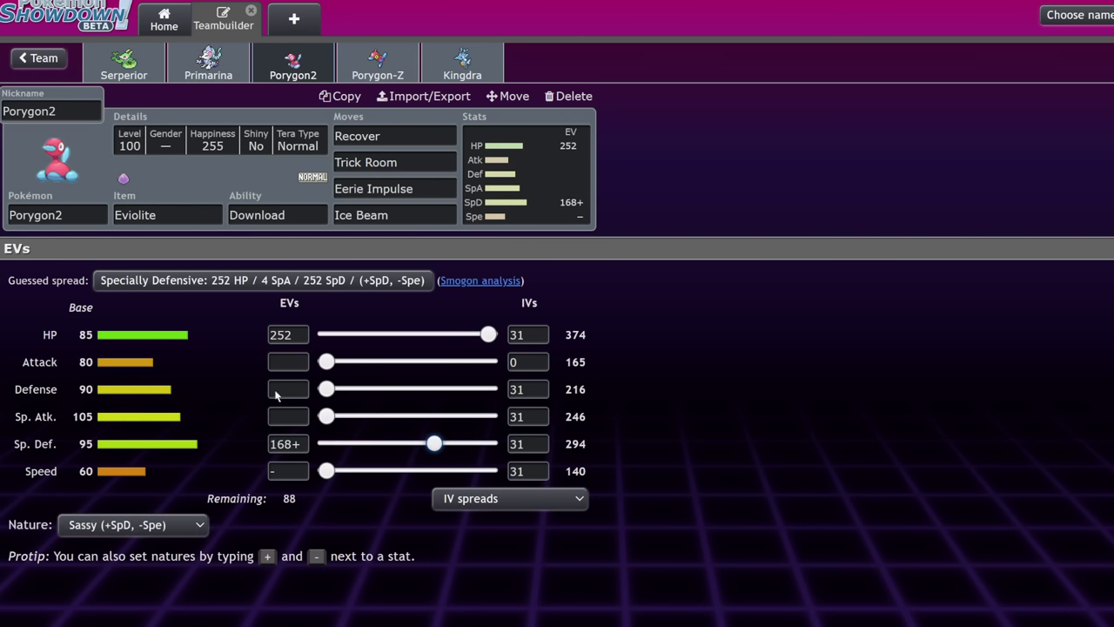
Set Porygon2's Speed IV to 0 and put 76 EVs into Sp. Atk. and 12 into Defense.
left_click(523, 471)
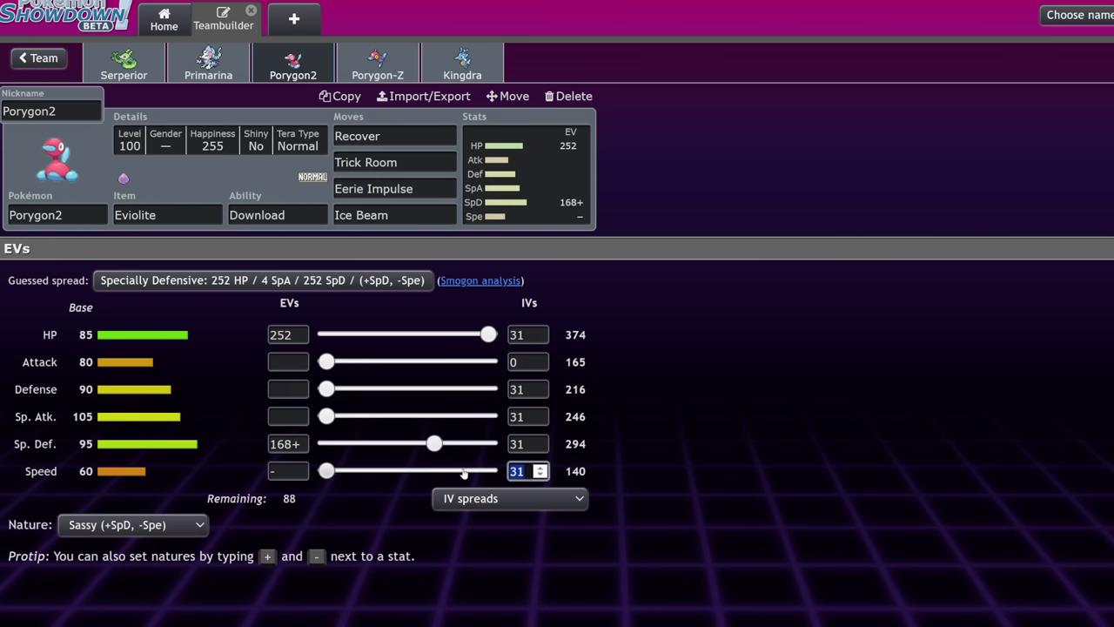
type("0")
left_click_drag(324, 414, 375, 416)
left_click_drag(326, 389, 333, 389)
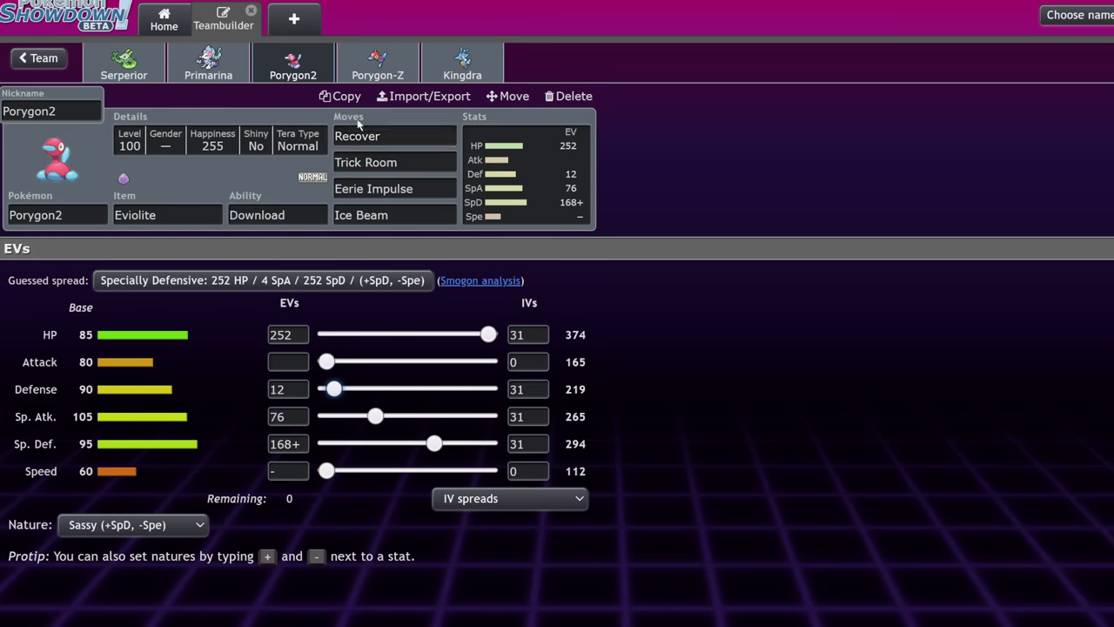
Try Poison, Fairy and Grass as Porygon2's Tera Type.
left_click(153, 139)
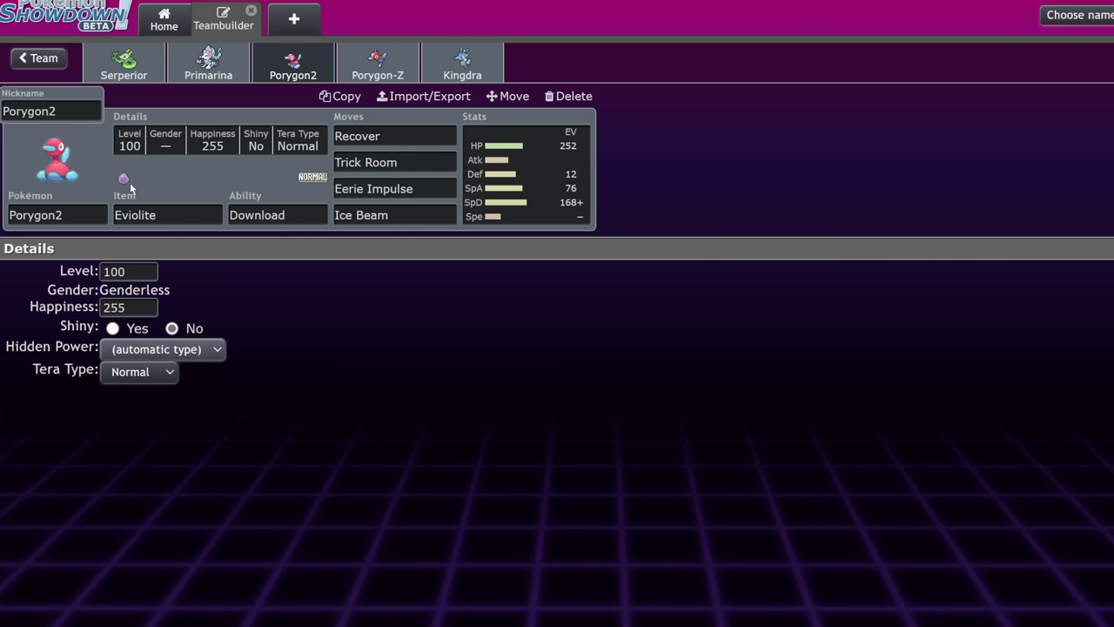
key("p")
left_click(497, 205)
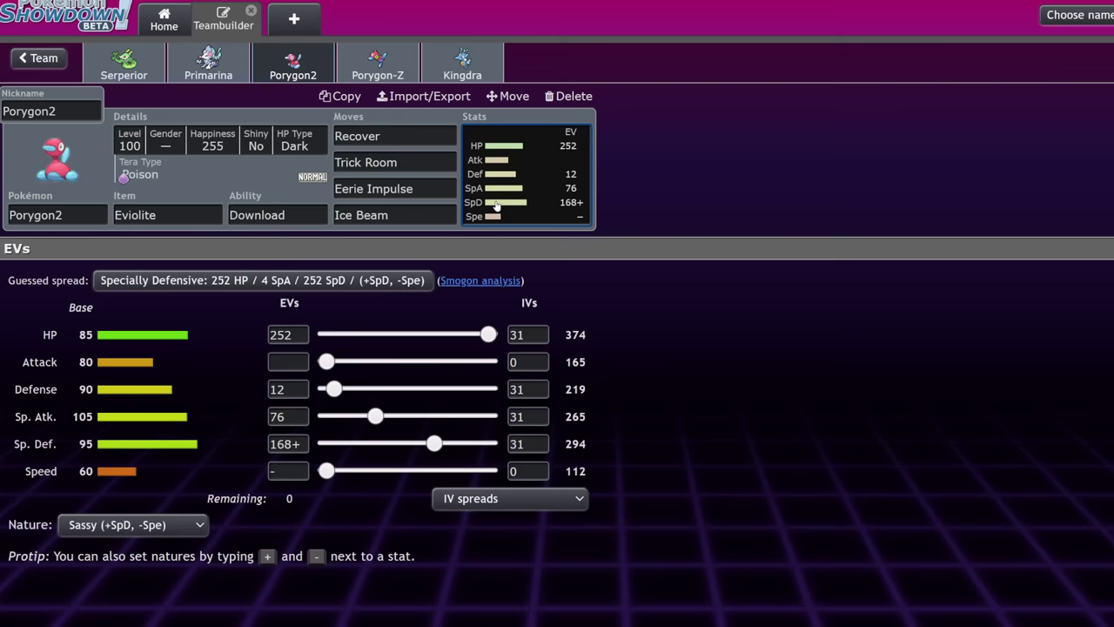
left_click(174, 144)
key("f")
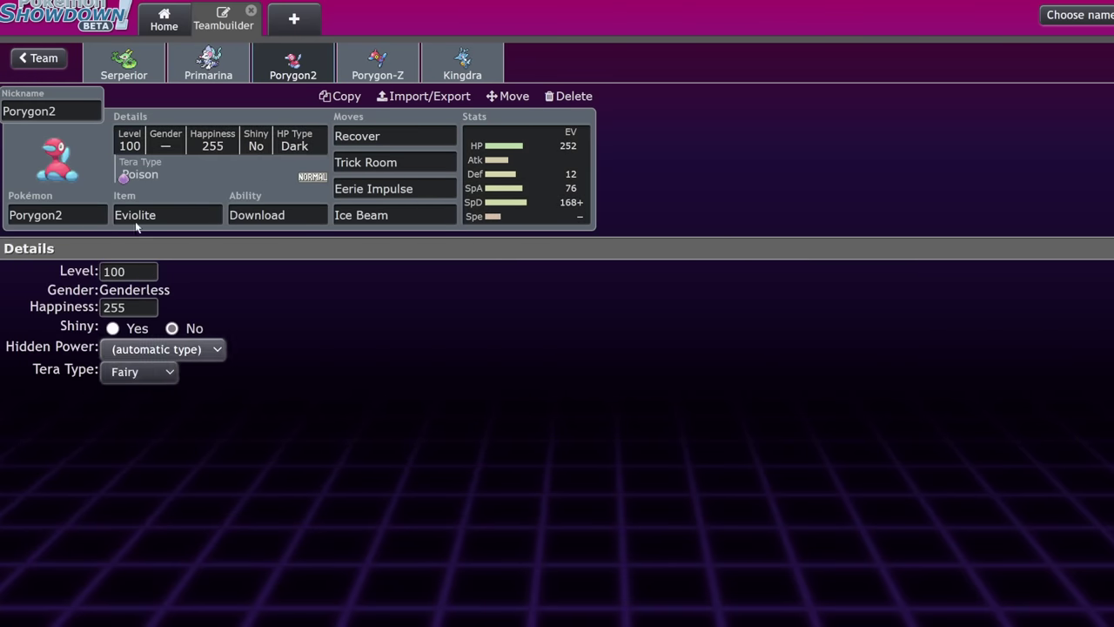
key("g")
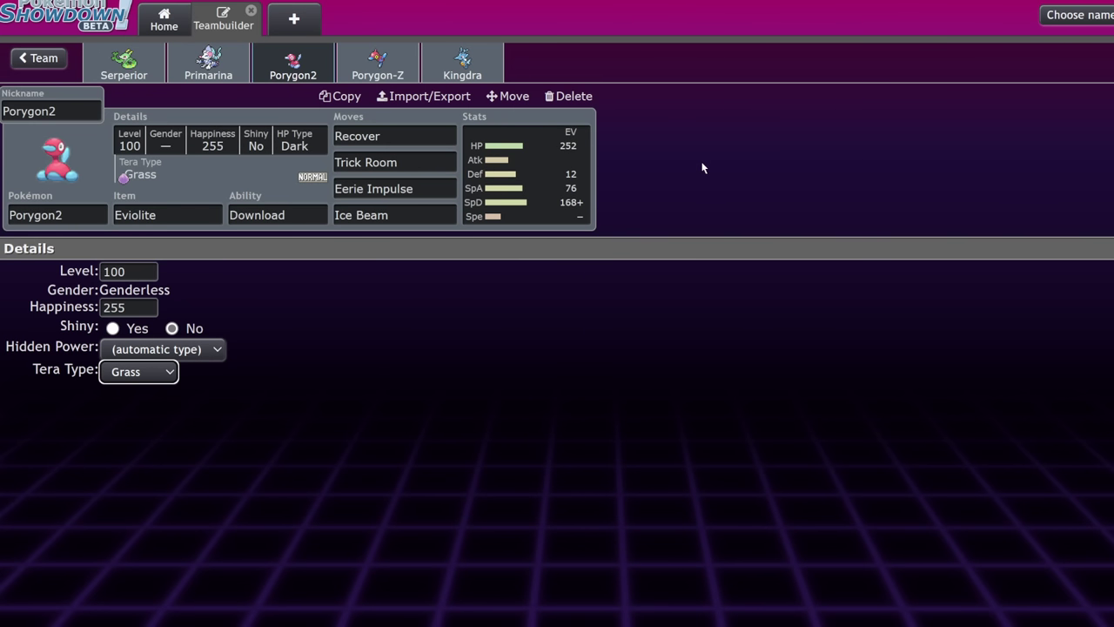
Set Porygon2's Tera Type to Poison.
left_click(130, 389)
left_click(135, 377)
key("p")
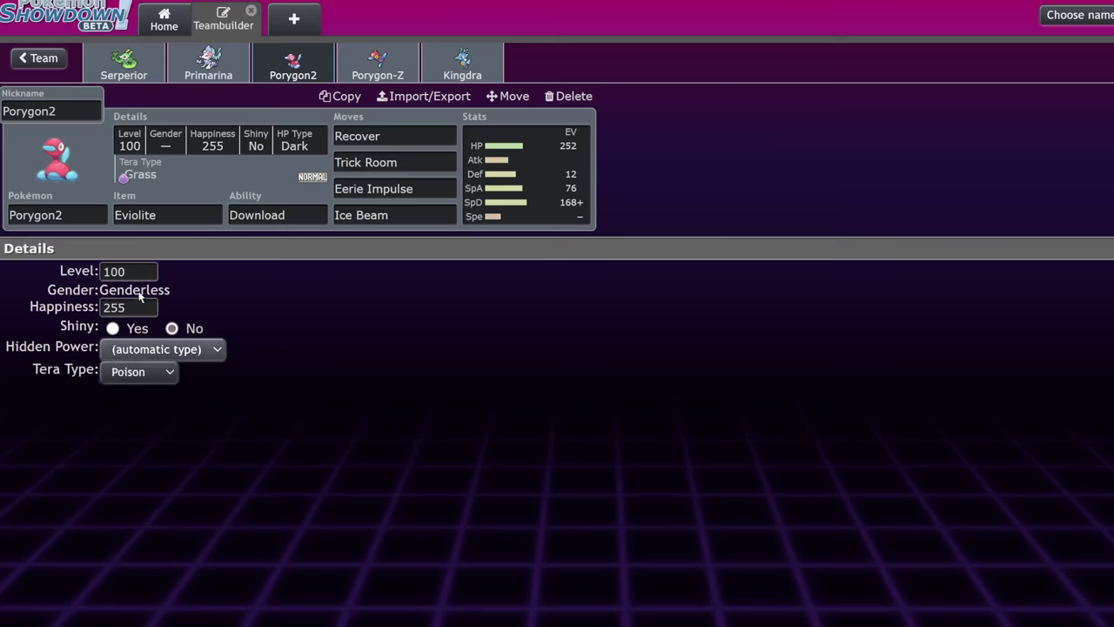
Switch to Porygon-Z, set its level to 50 and check its stats at that level.
left_click(376, 62)
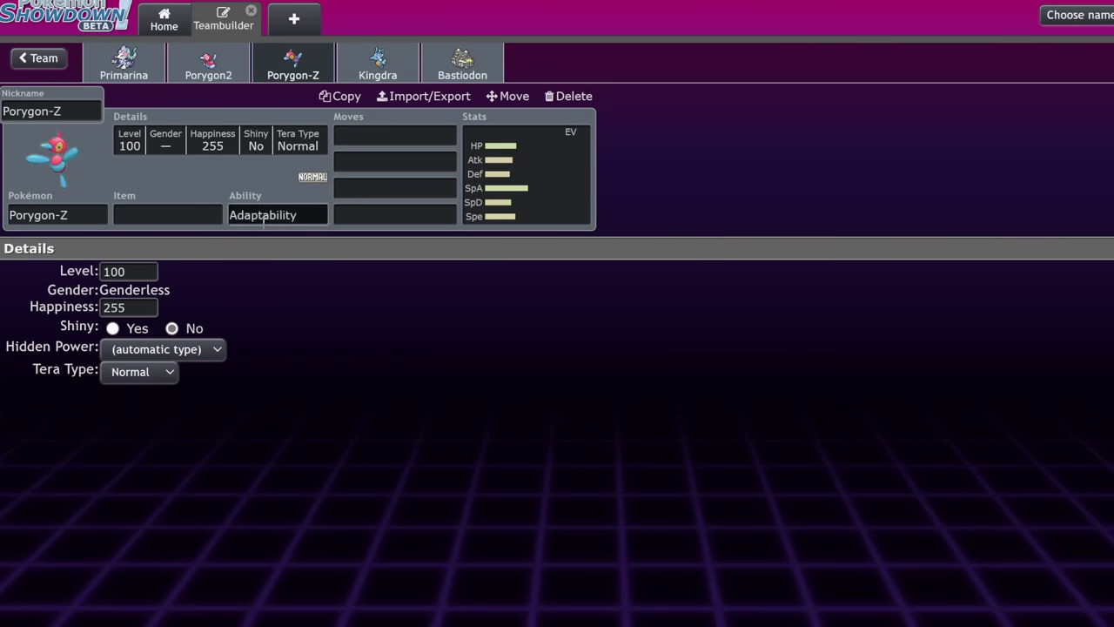
left_click(532, 195)
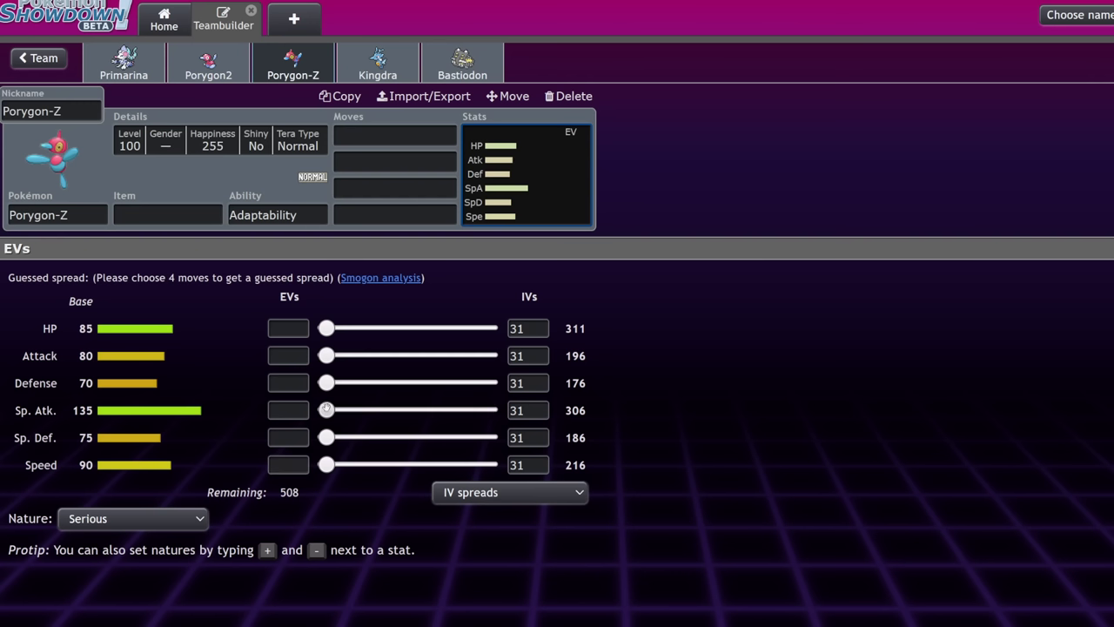
left_click(192, 131)
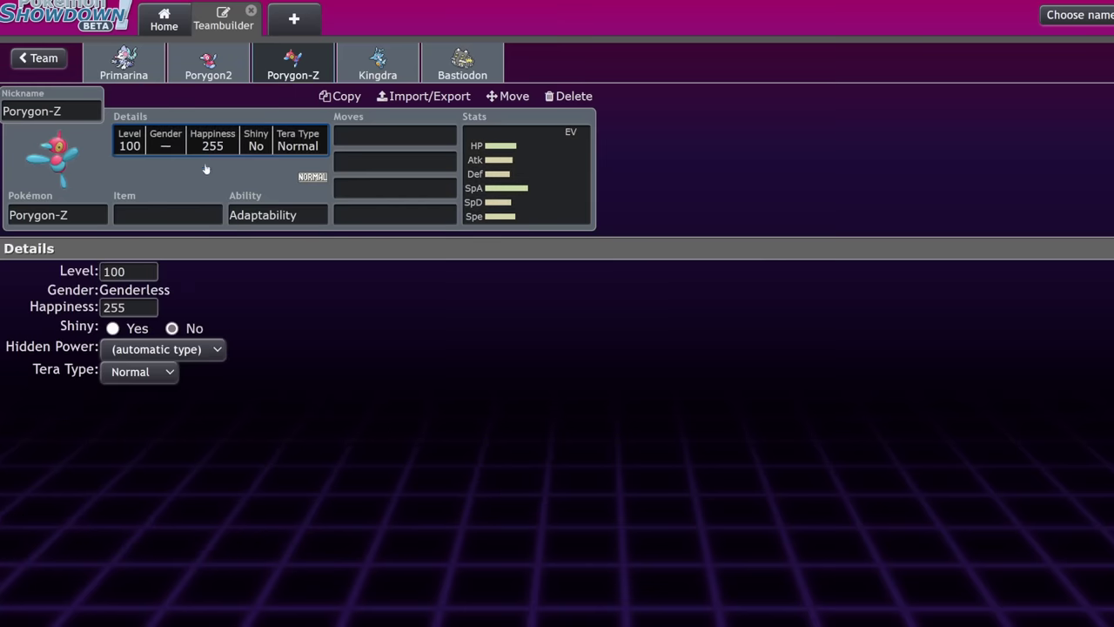
double_click(121, 272)
type("50")
left_click(538, 176)
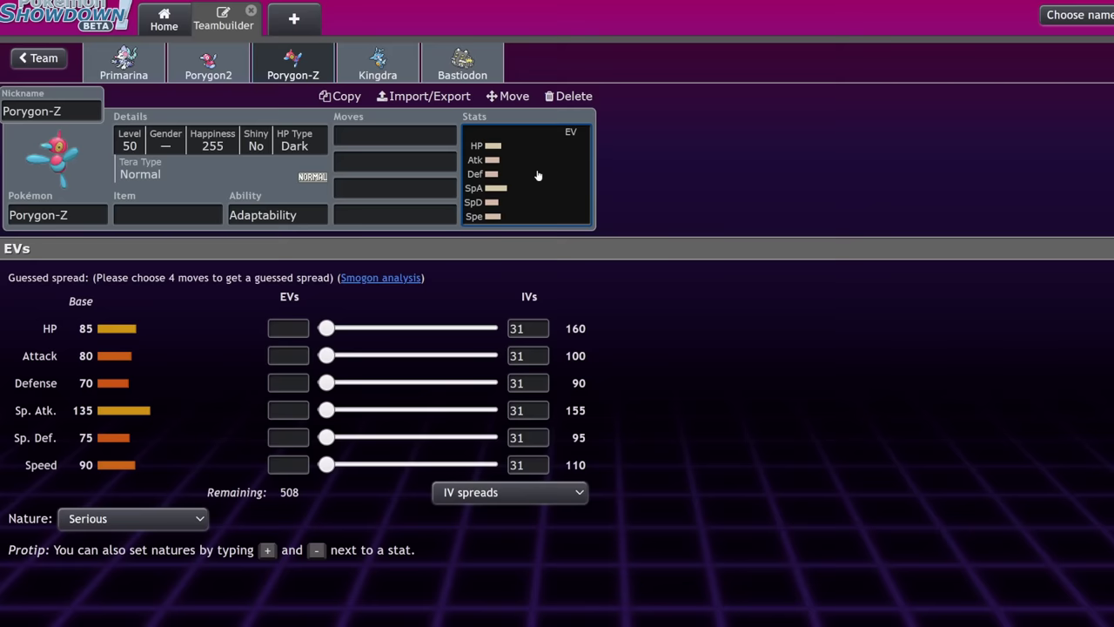
Add Tera Blast as Porygon-Z's first move.
left_click(265, 215)
left_click(410, 132)
type("tera")
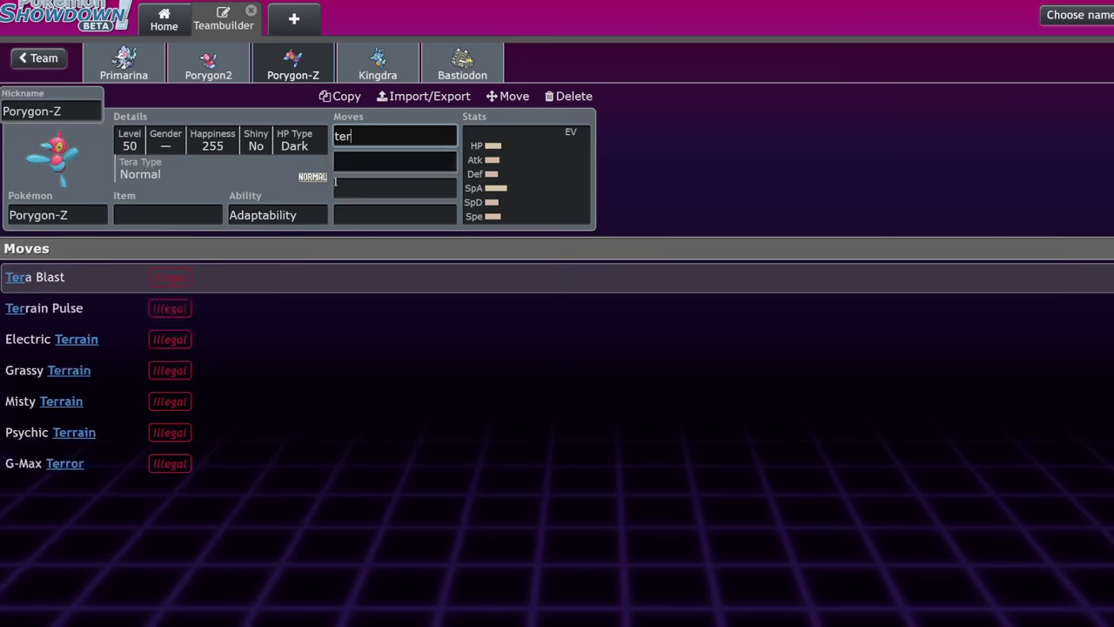
left_click(100, 286)
left_click(434, 135)
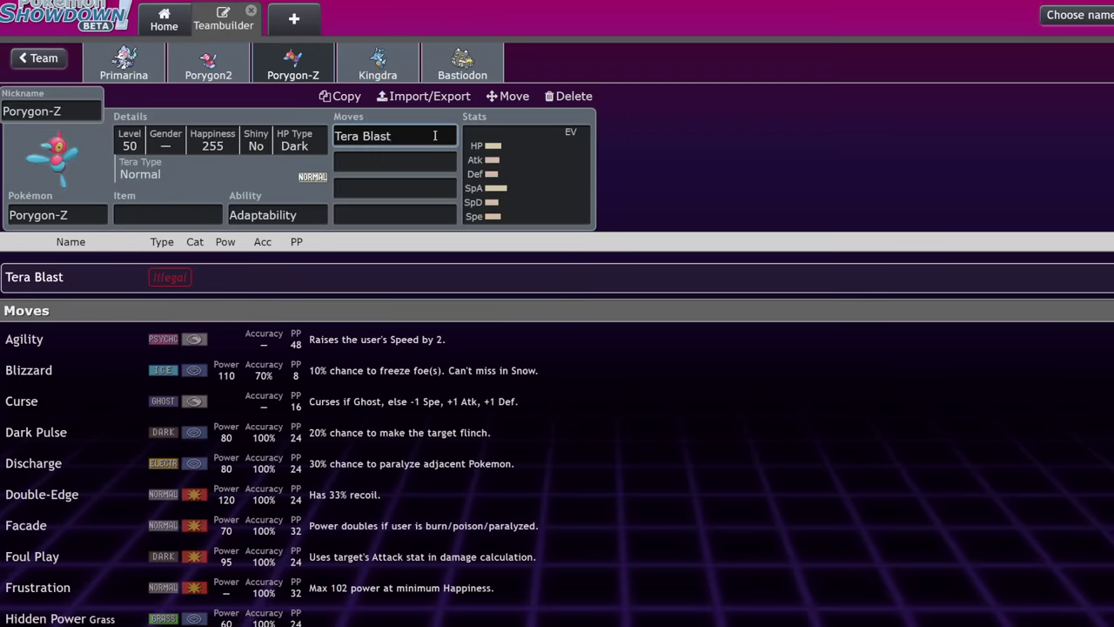
left_click(235, 240)
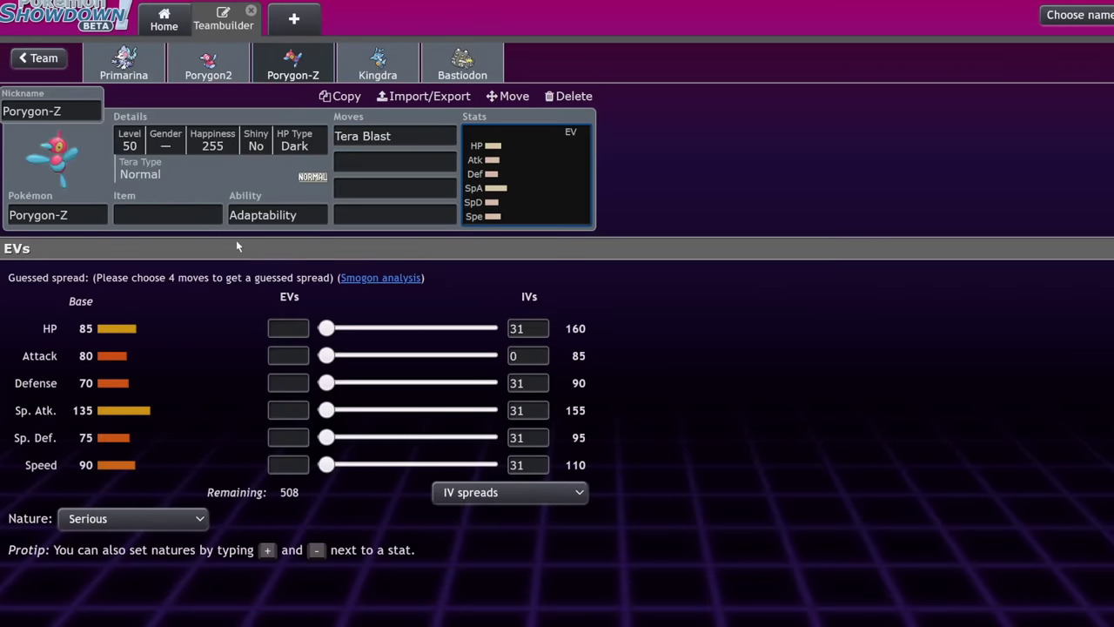
left_click(301, 213)
left_click(404, 160)
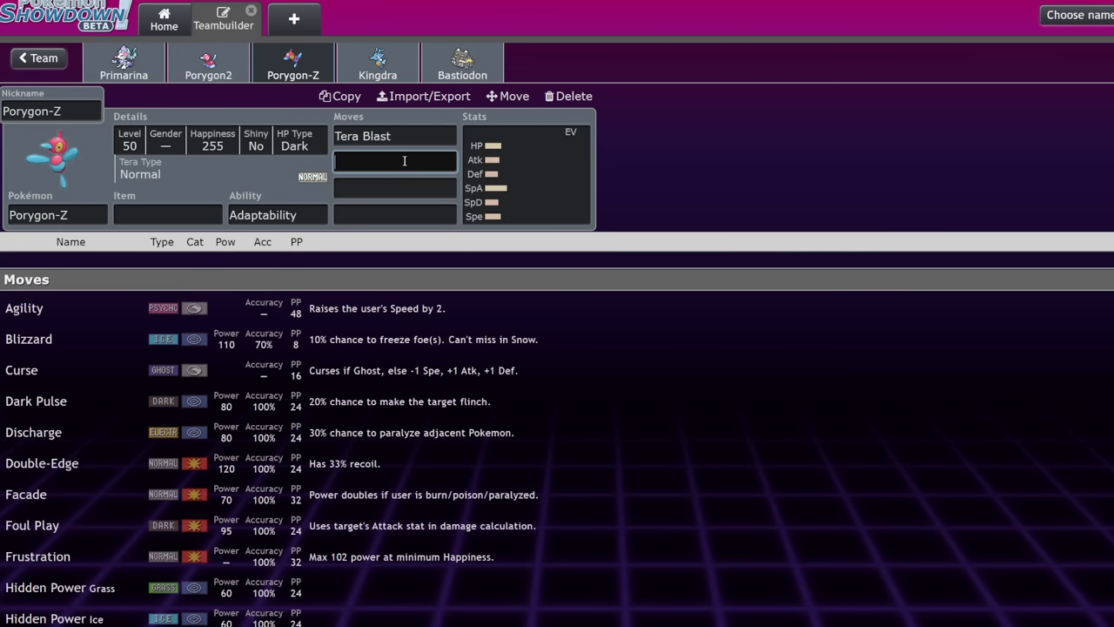
type("tr")
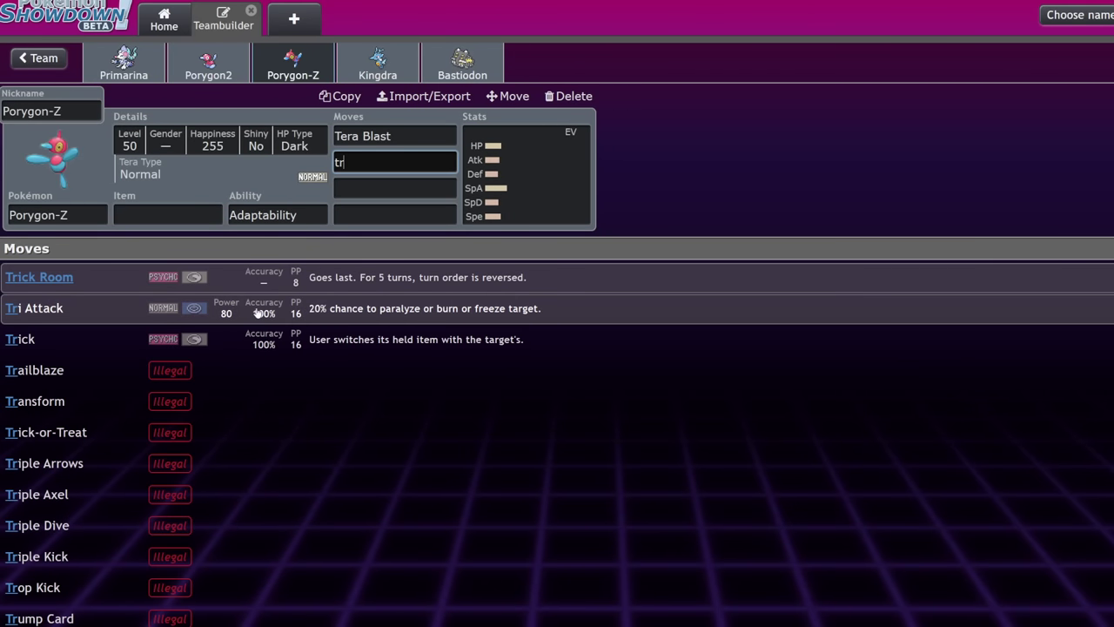
key("BackSpace")
key("BackSpace")
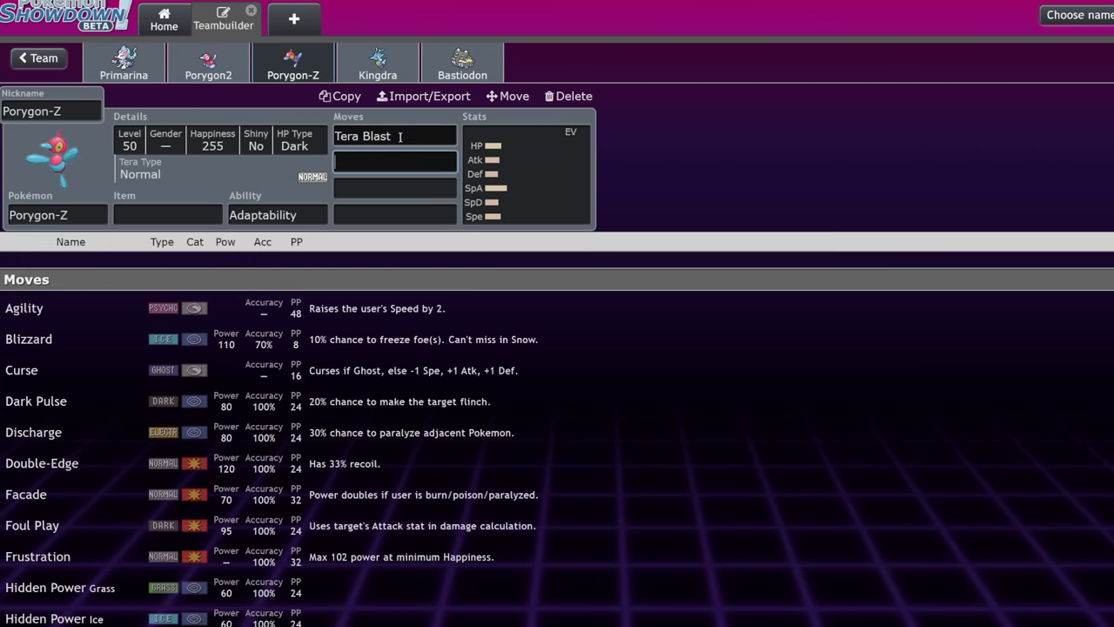
Set Porygon-Z's Tera Type to Fairy and add Thunderbolt as its second move.
left_click(304, 148)
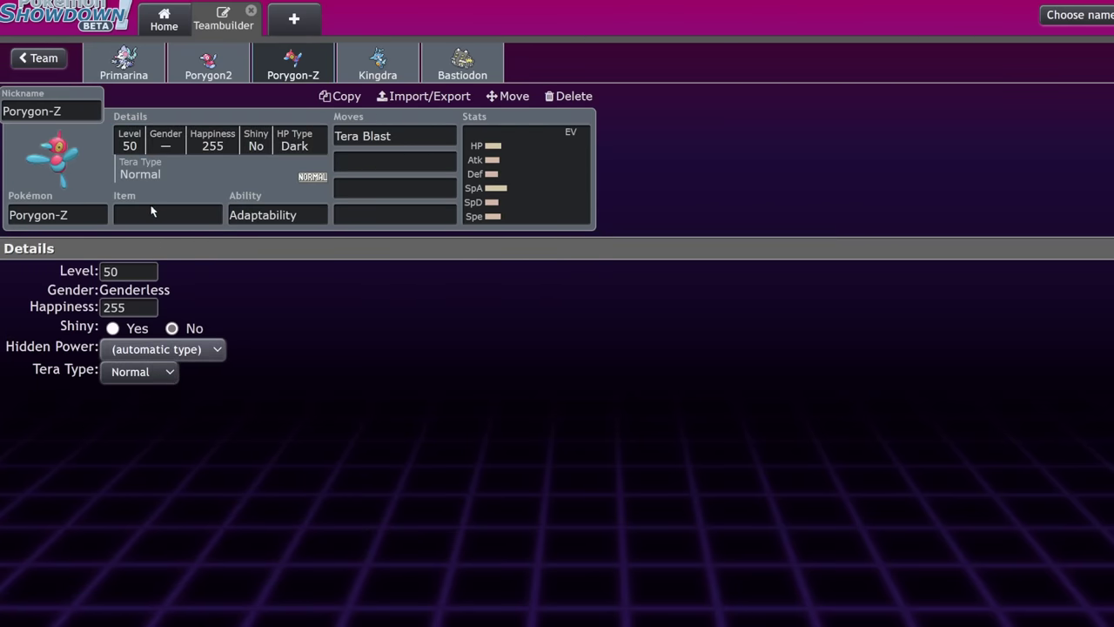
key("f")
left_click(372, 162)
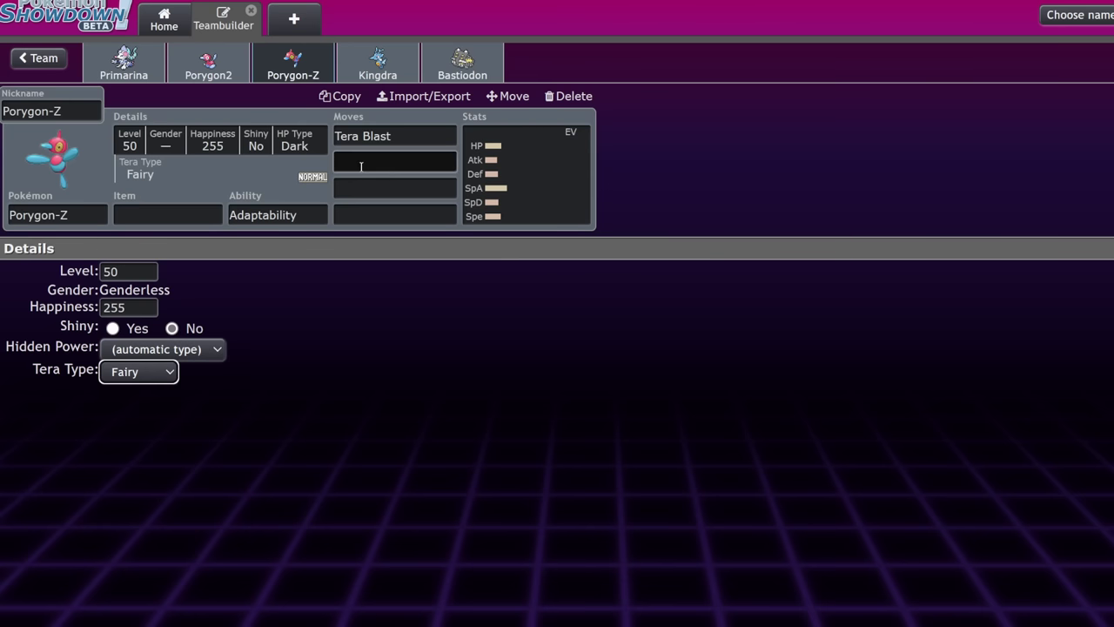
type("tgh")
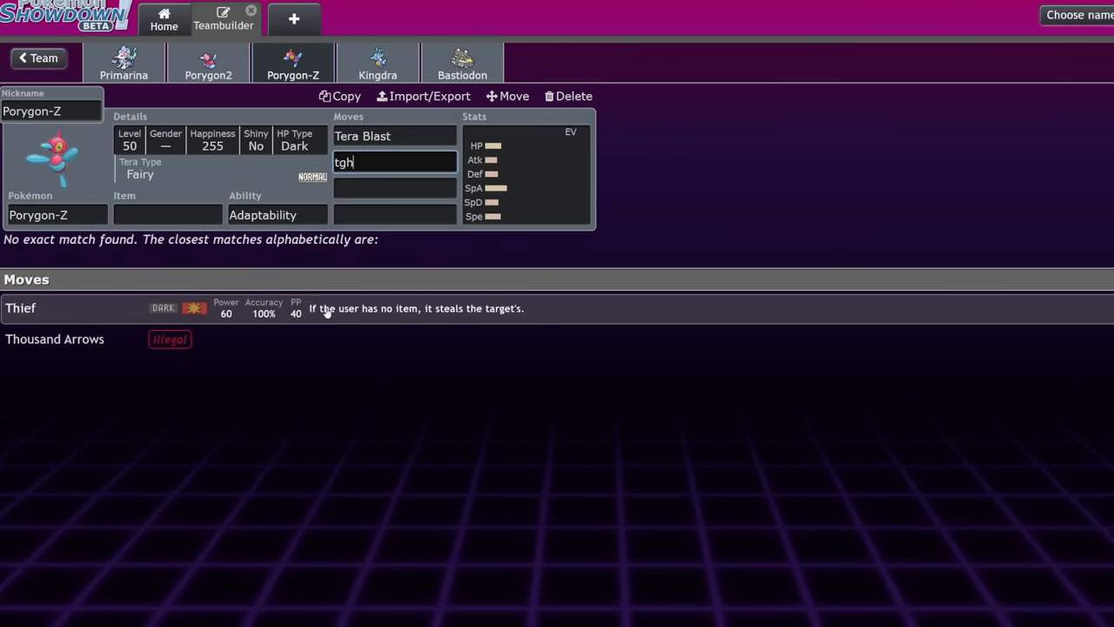
key("BackSpace")
key("BackSpace")
type("hun")
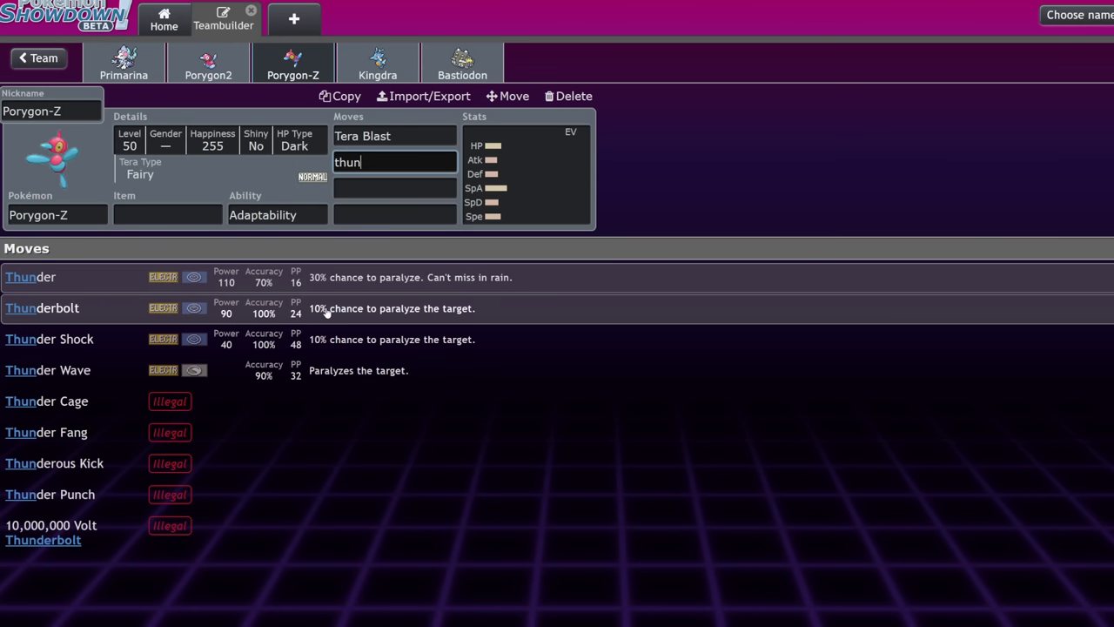
left_click(327, 312)
Fill Porygon-Z's last two move slots with Ice Beam and Protect.
type("ice")
key("Return")
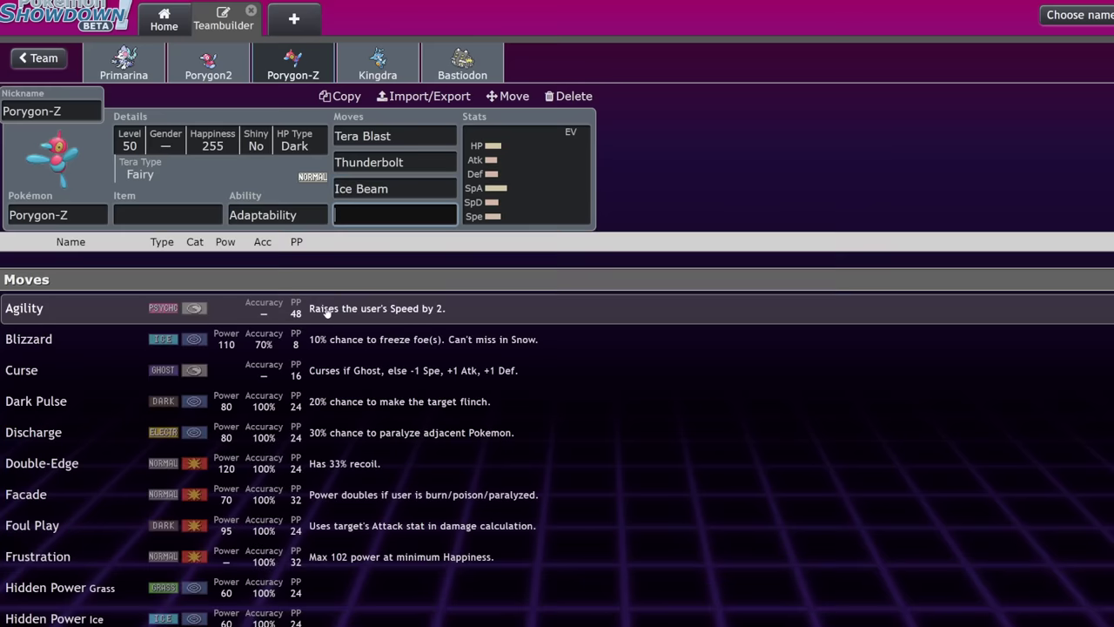
type("pro")
key("Return")
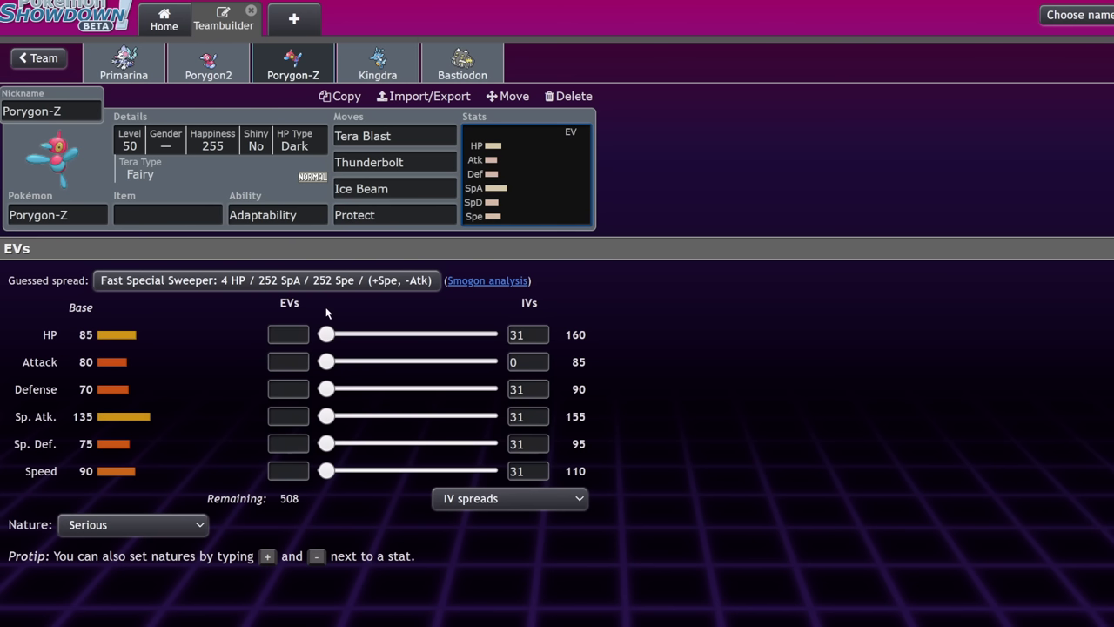
Give Porygon-Z a Life Orb and keep Adaptability as its ability.
left_click(185, 218)
type("life")
key("Return")
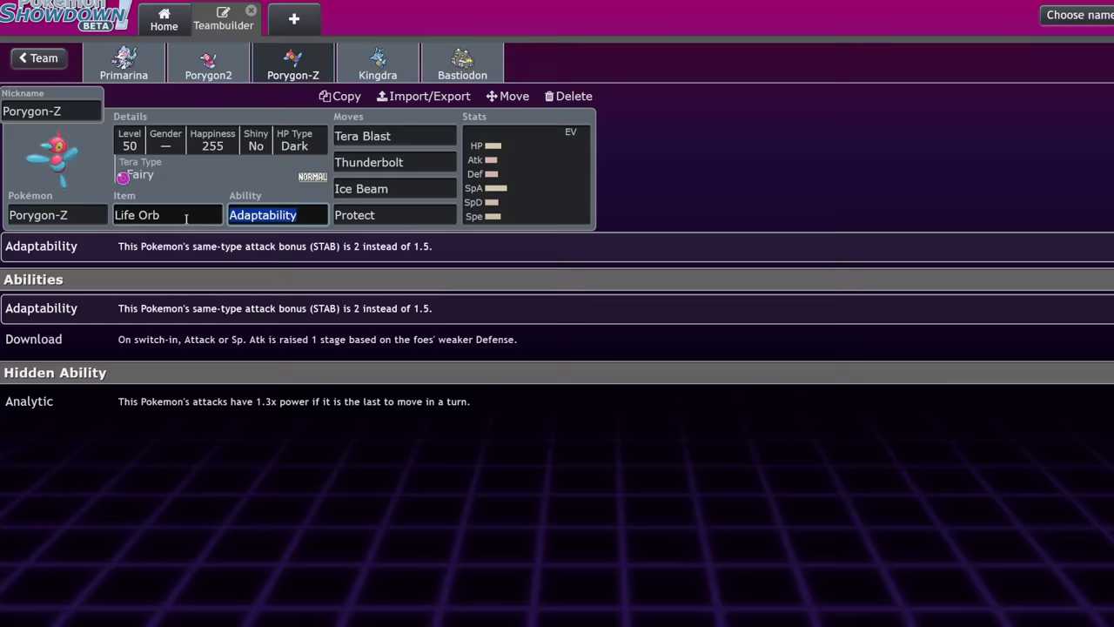
key("Return")
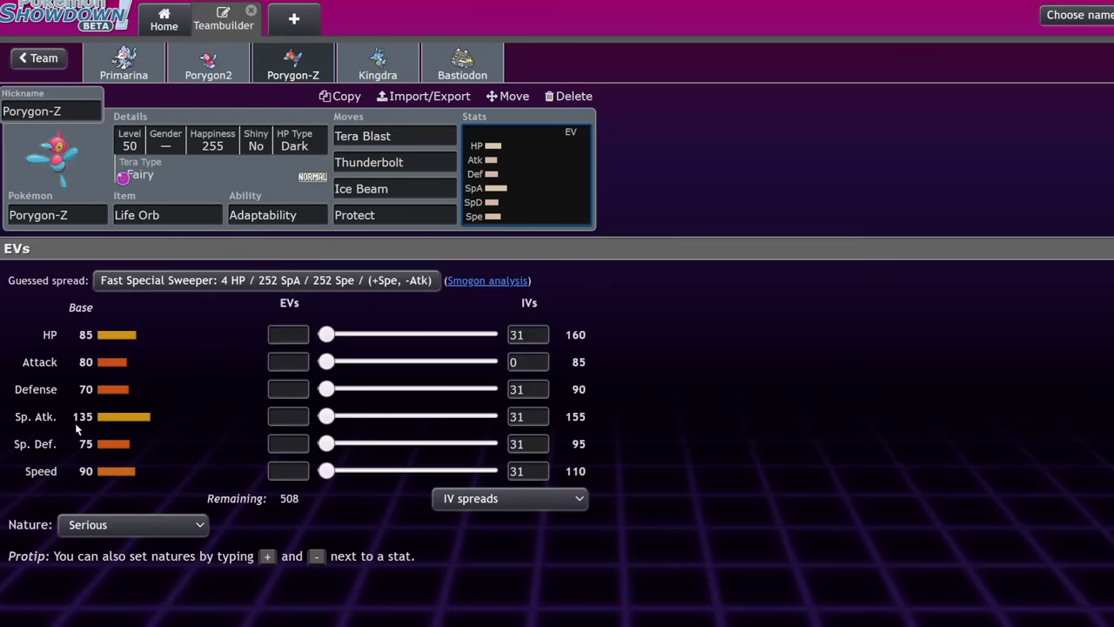
Replace Porygon-Z's Protect with Hyper Beam.
left_click(420, 217)
type("hy")
key("Return")
Give Porygon-Z 252 Sp. Atk. EVs, a Timid nature (+Spe, -Atk), 252 Speed EVs and 4 HP EVs.
left_click_drag(328, 416, 796, 361)
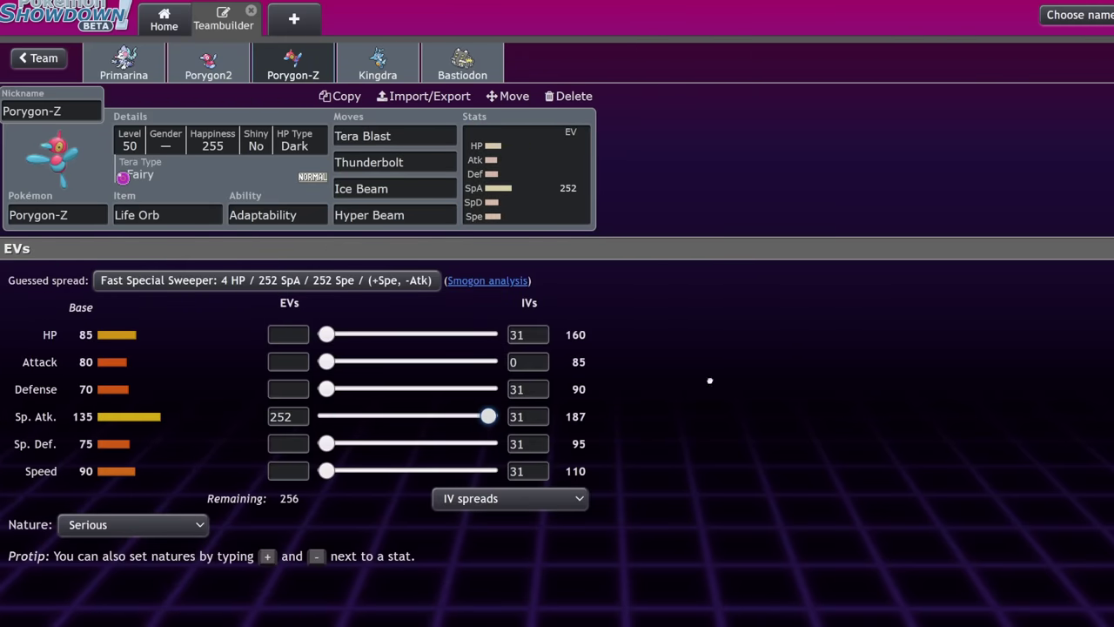
left_click(196, 525)
left_click(145, 497)
left_click_drag(327, 470, 488, 470)
left_click_drag(327, 334, 581, 335)
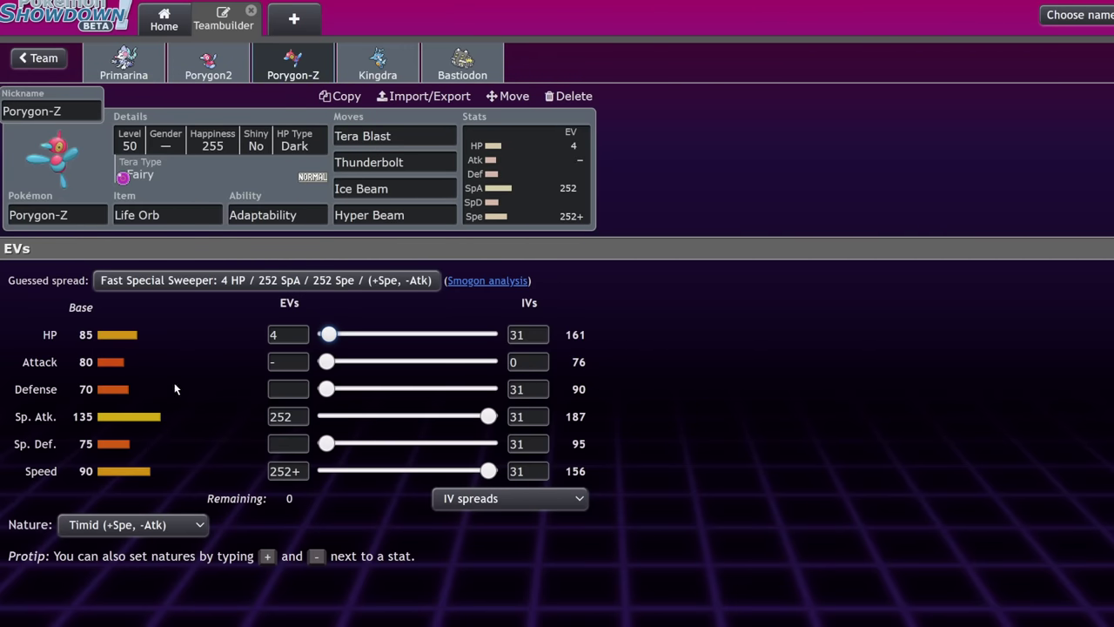
Switch to Kingdra and give it a Life Orb.
left_click(378, 74)
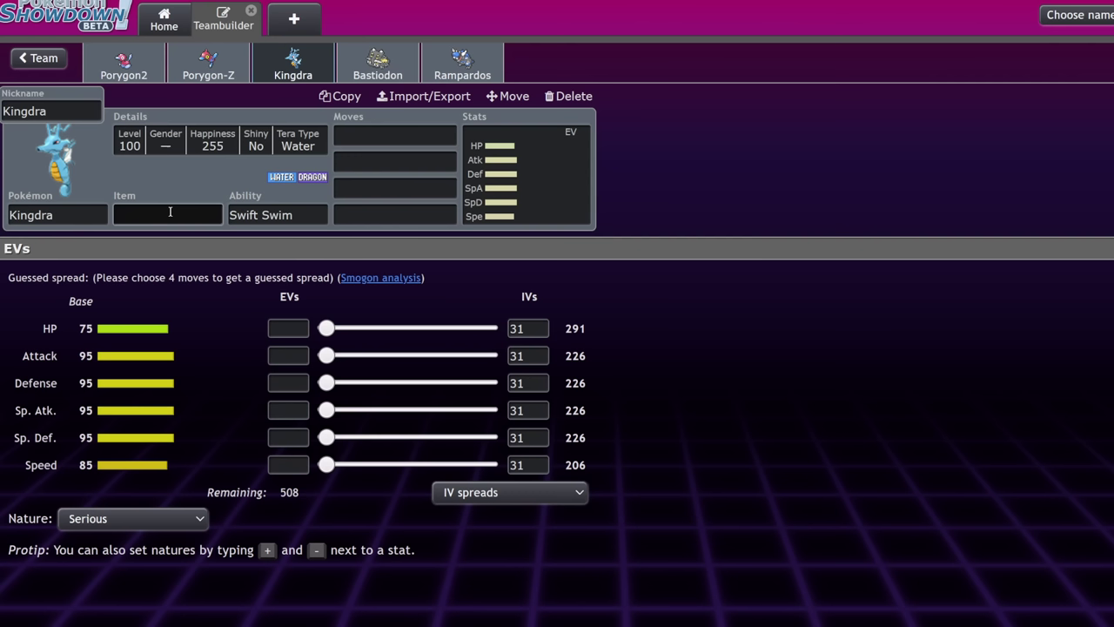
left_click(171, 212)
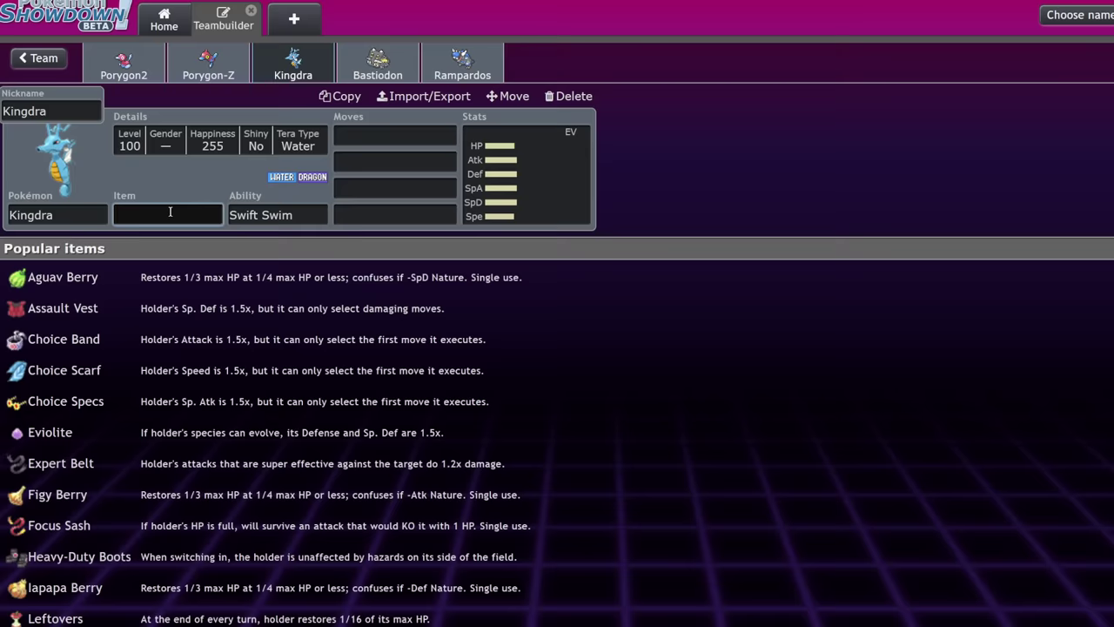
type("life")
key("Return")
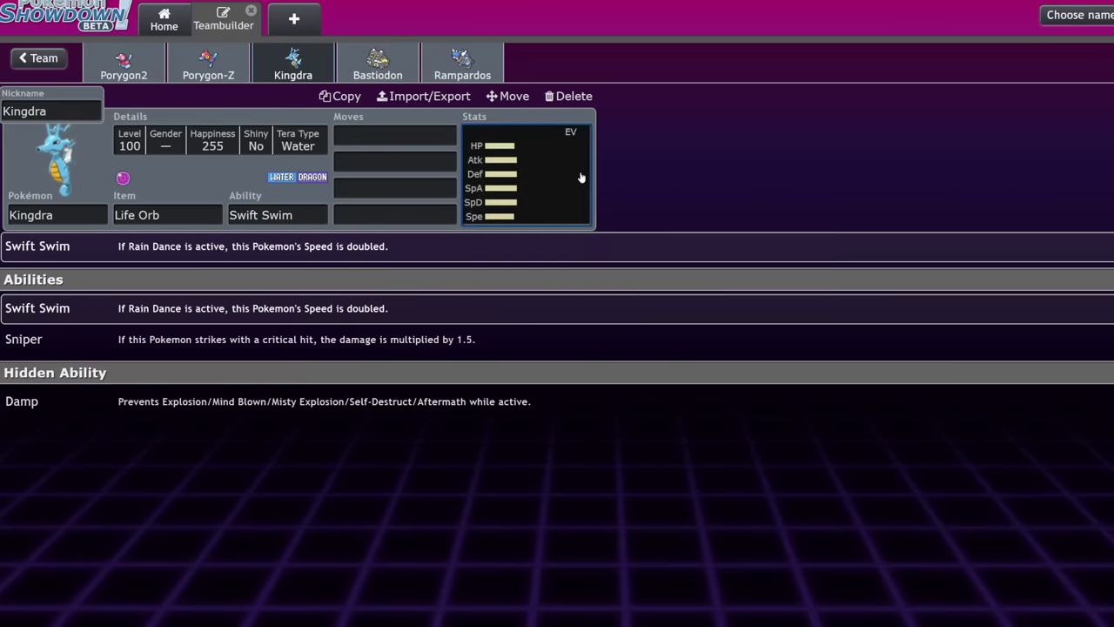
Give Kingdra a Timid nature (+Spe, -Atk) with 252 Speed, 252 Sp. Atk. and 4 HP EVs.
left_click(581, 178)
left_click(113, 519)
key("Down")
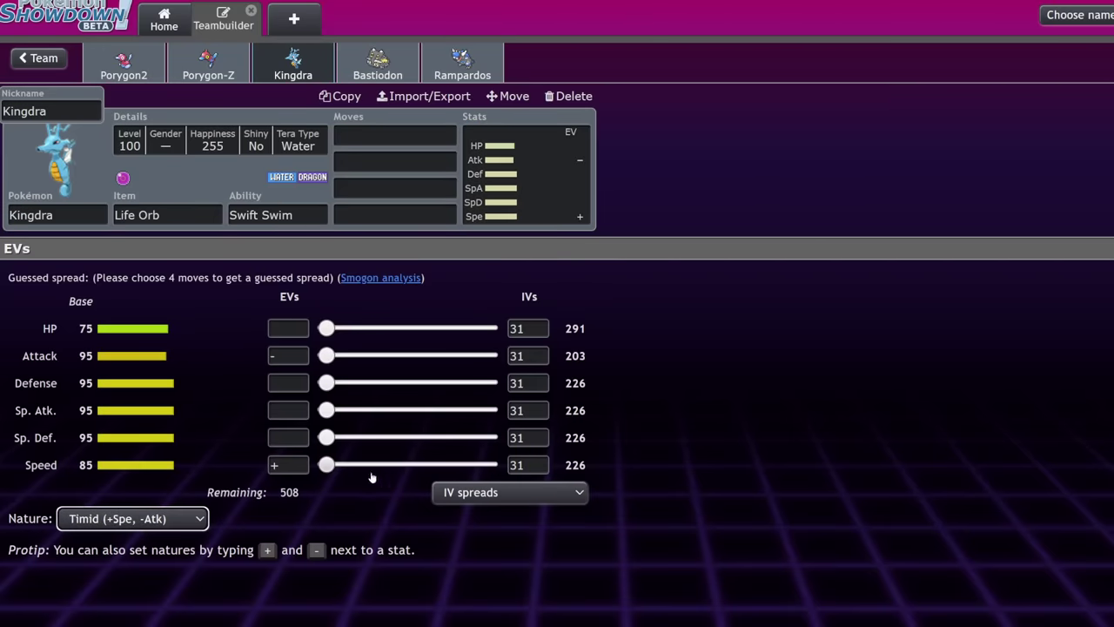
left_click_drag(366, 466, 497, 465)
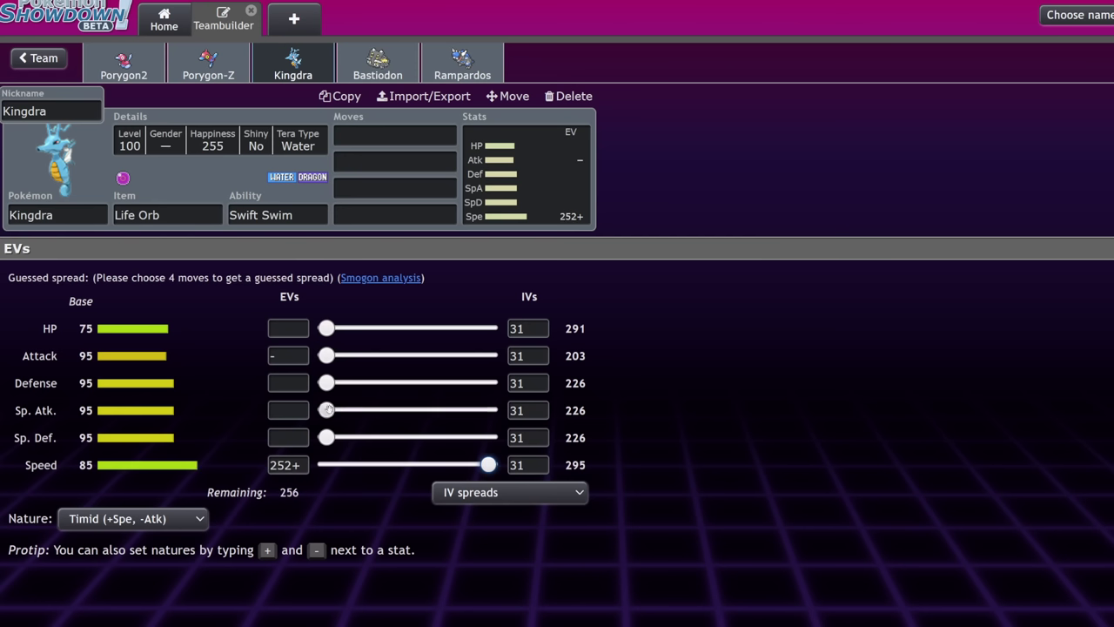
left_click_drag(326, 410, 489, 410)
left_click(328, 328)
Fill Kingdra's first three move slots with Muddy Water, Draco Meteor and Protect.
left_click(397, 138)
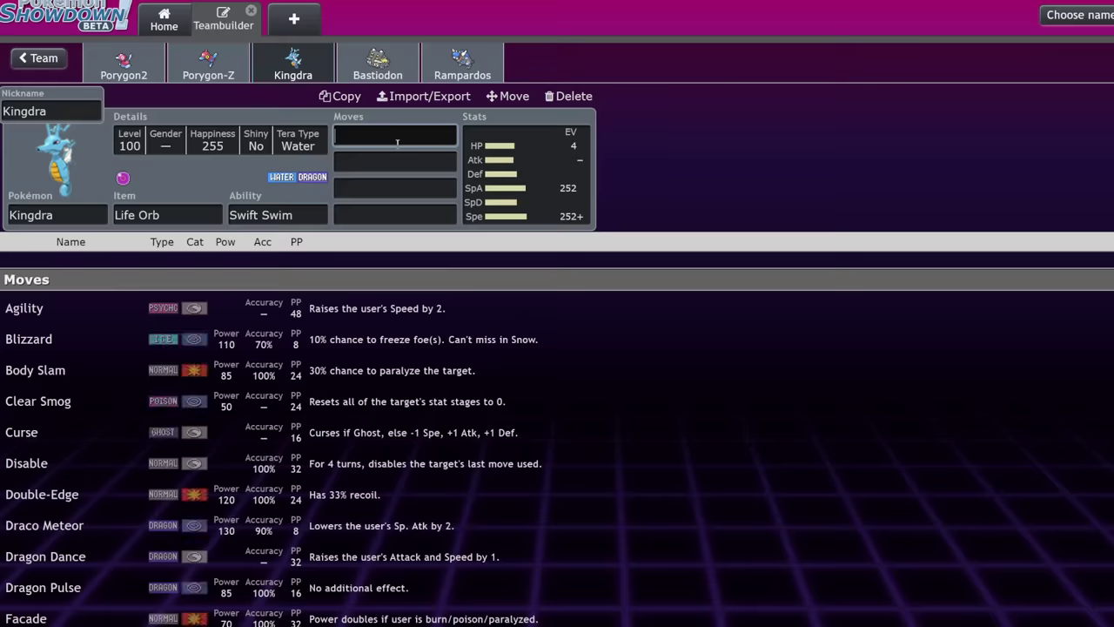
type("muddy")
key("Return")
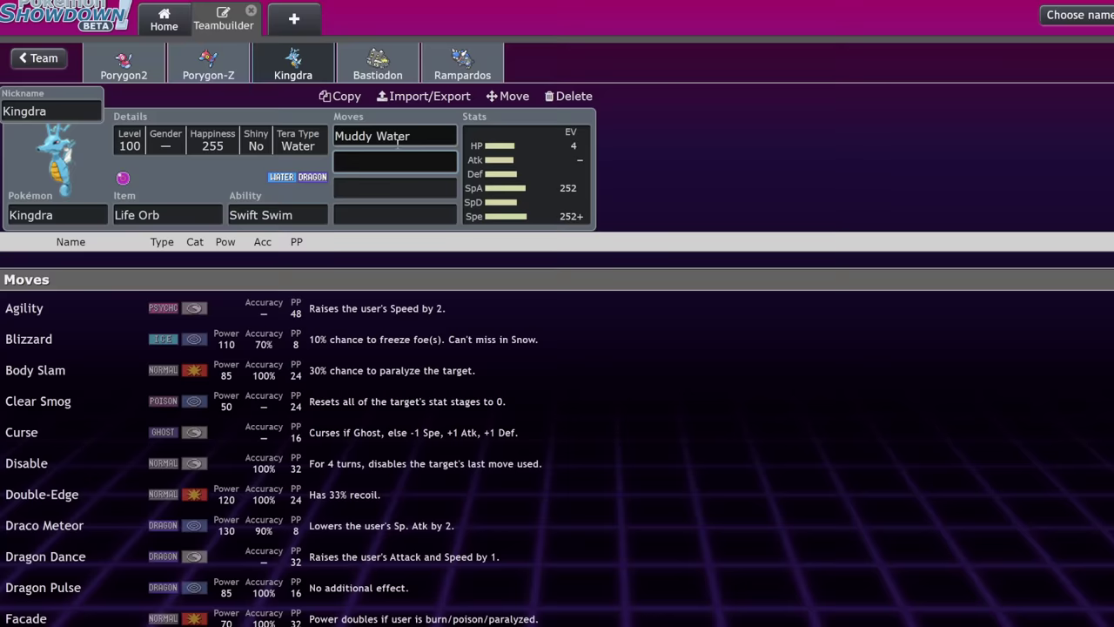
type("draco")
key("Return")
type("pro")
key("Return")
Look up an Ice move for Kingdra's last slot, but choose Hurricane instead.
type("ice")
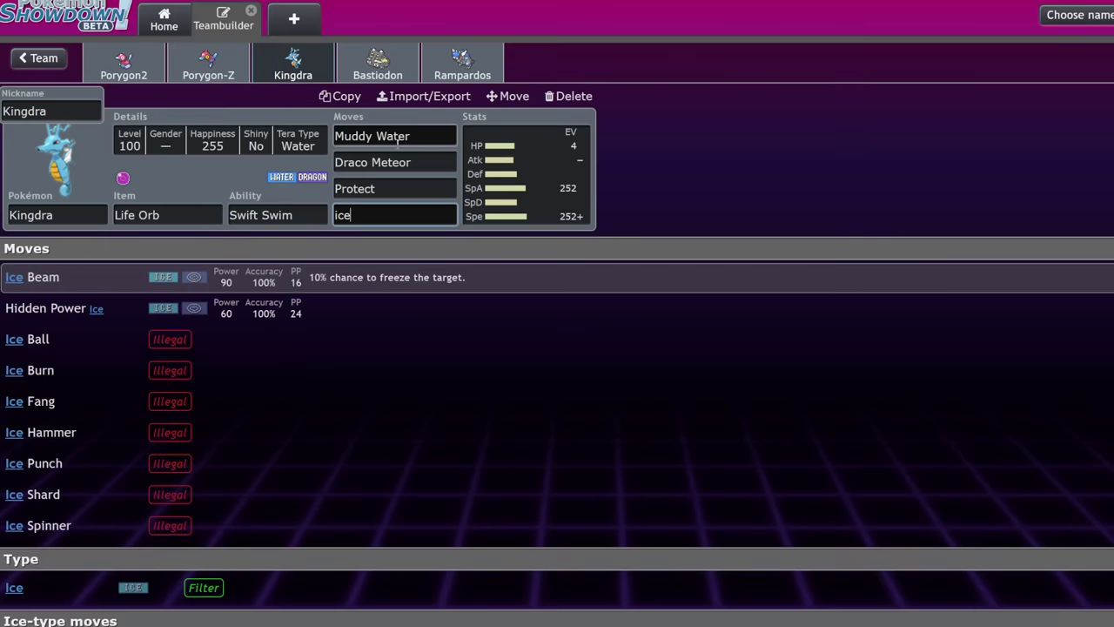
key("BackSpace")
key("BackSpace")
key("BackSpace")
type("hurr")
key("Return")
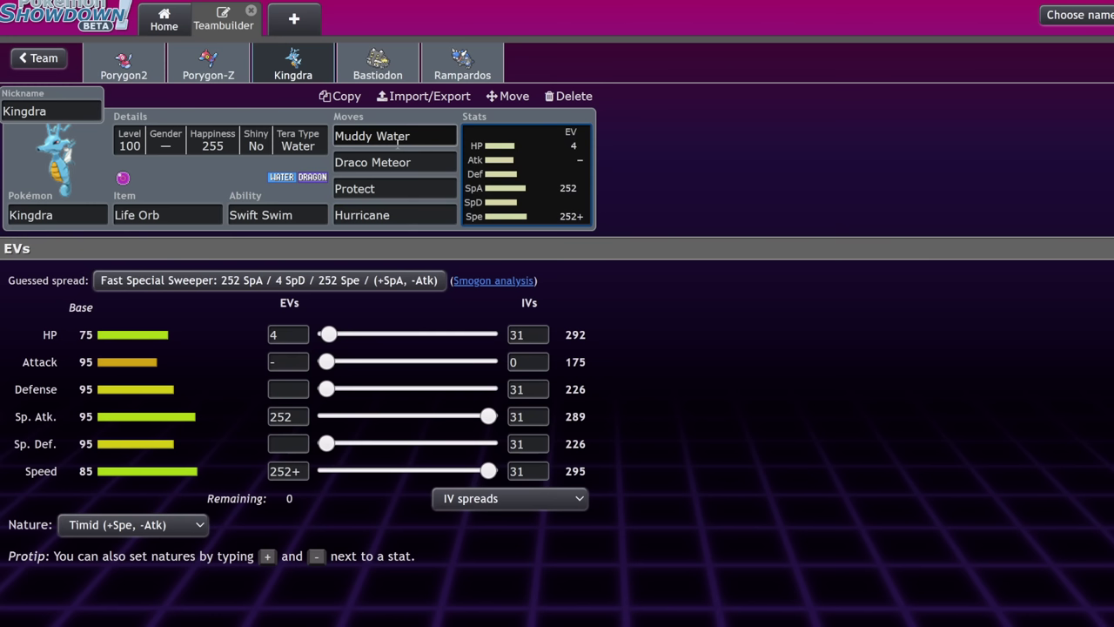
Try Poison as Kingdra's Tera Type and go back to its stats.
left_click(180, 144)
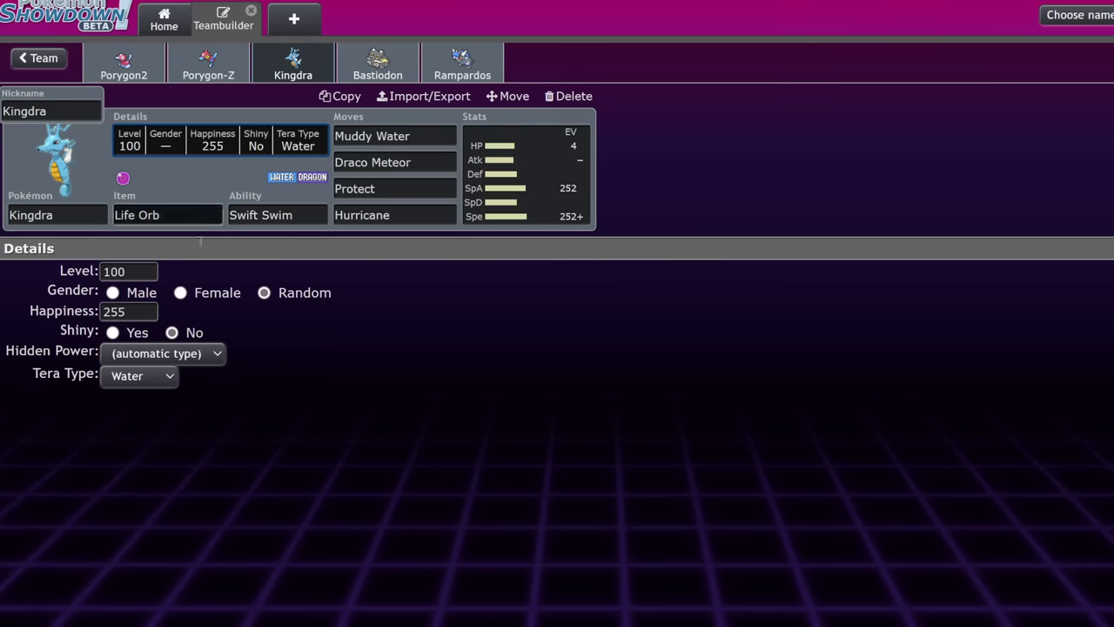
left_click(165, 375)
key("p")
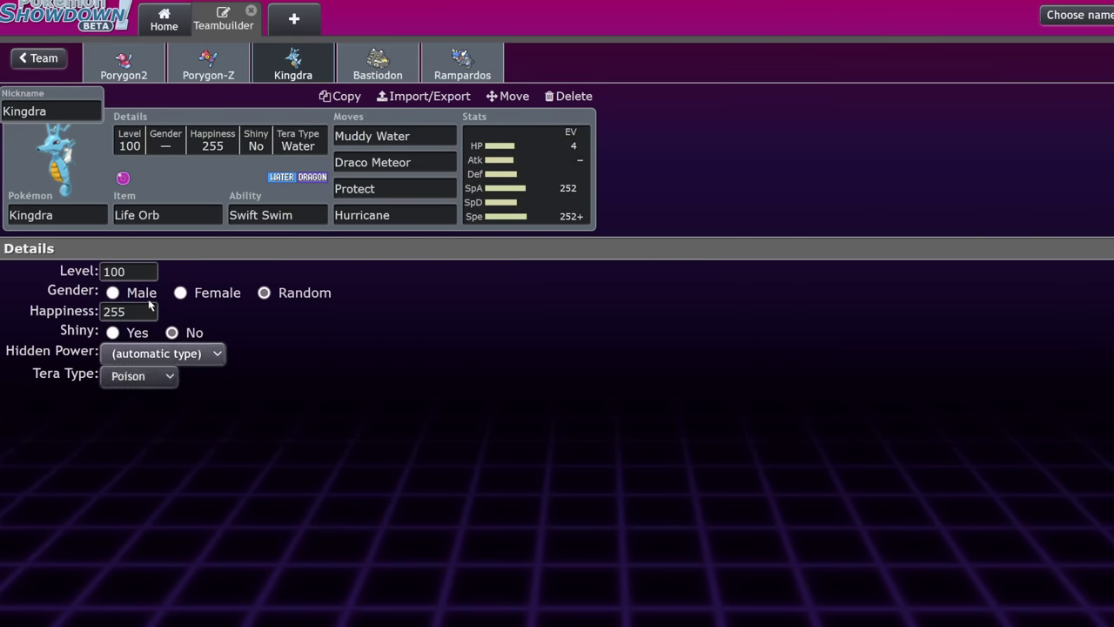
left_click(555, 202)
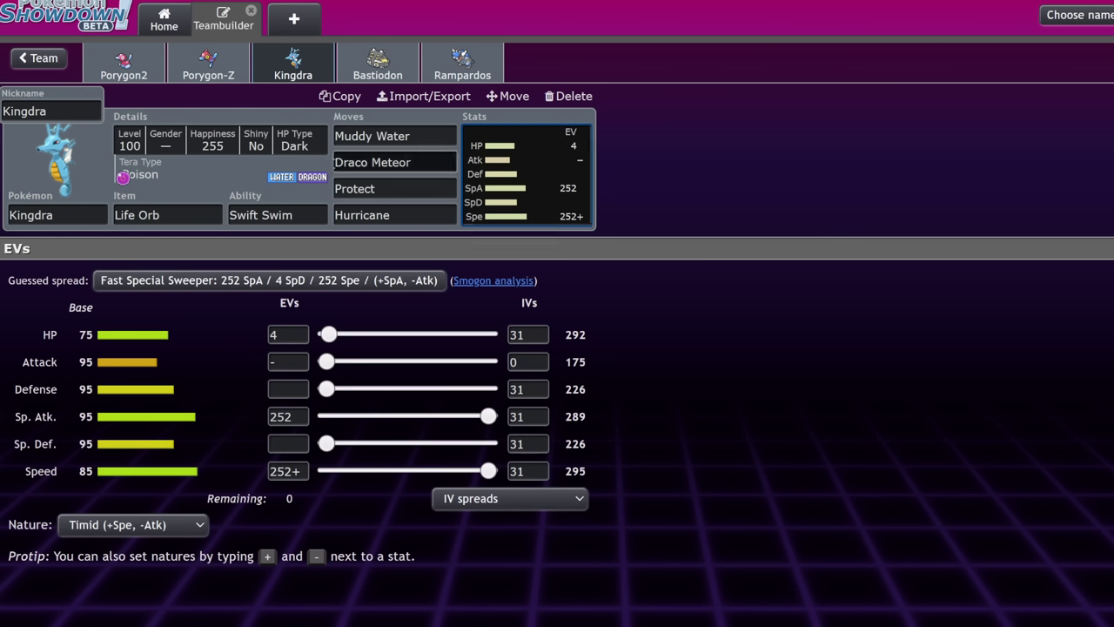
Set Kingdra's Tera Type to Steel and reopen its EV spread.
left_click(198, 168)
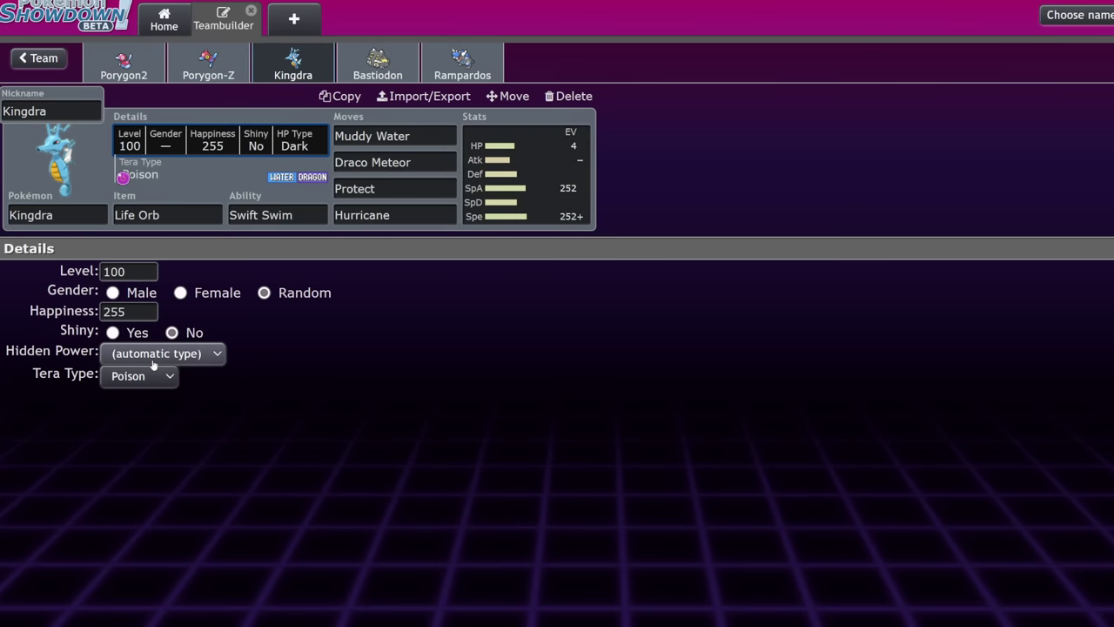
left_click(143, 378)
left_click(117, 351)
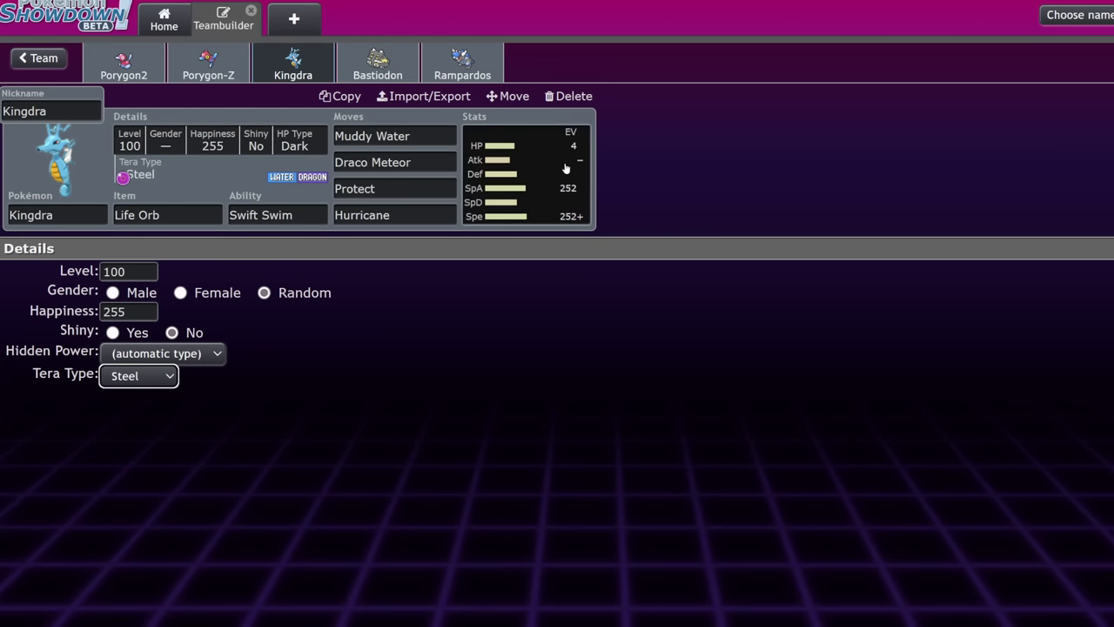
left_click(560, 185)
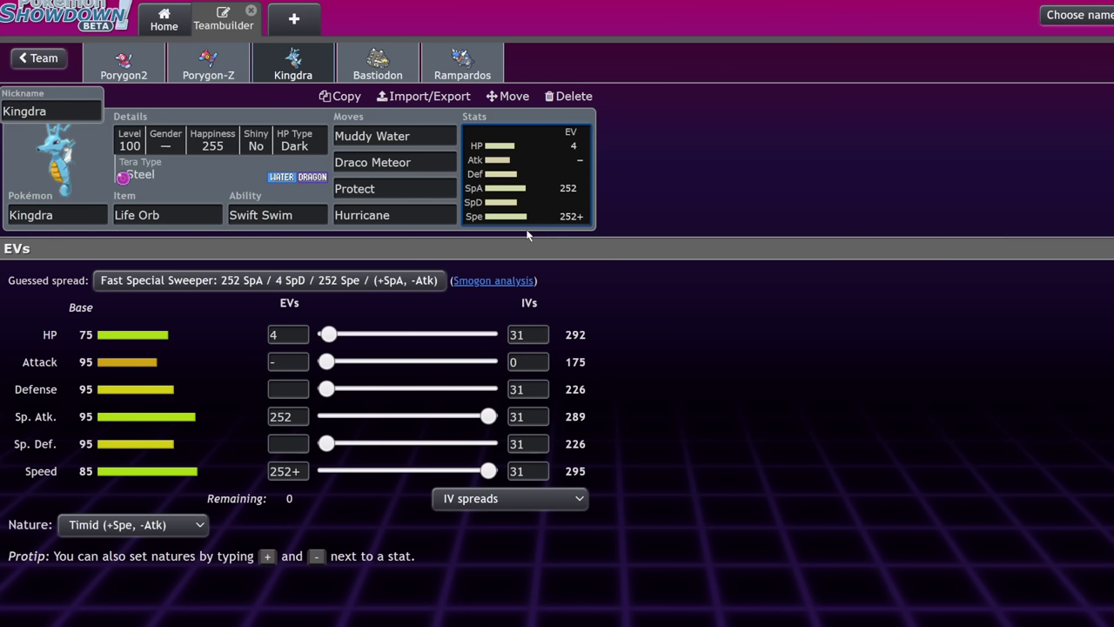
Set Kingdra's level to 50 and check its Speed stat at that level.
left_click(126, 142)
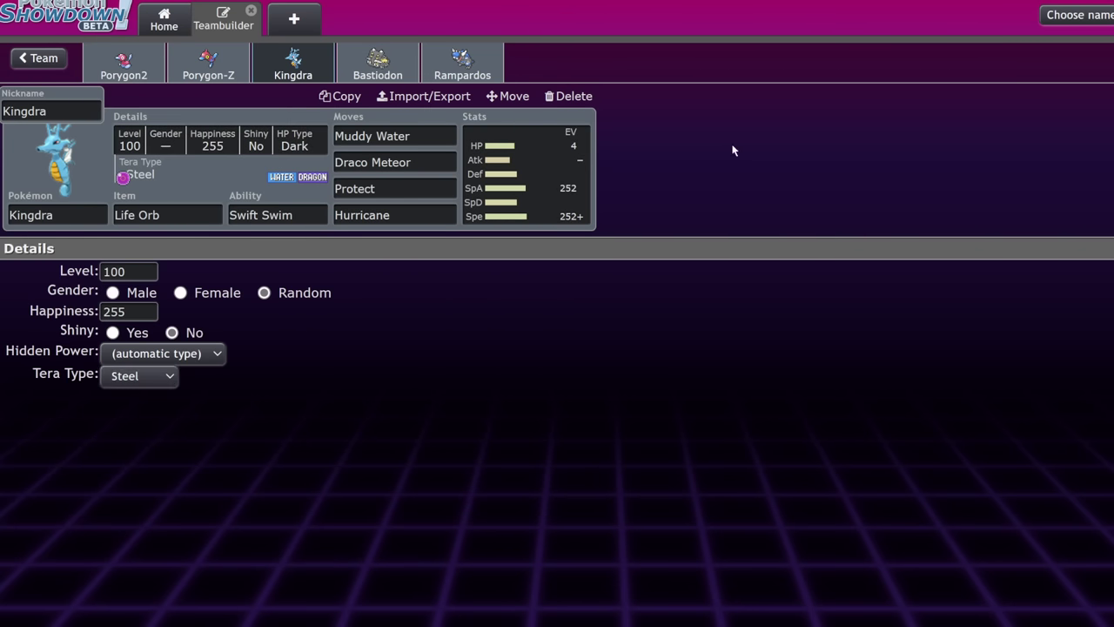
double_click(119, 273)
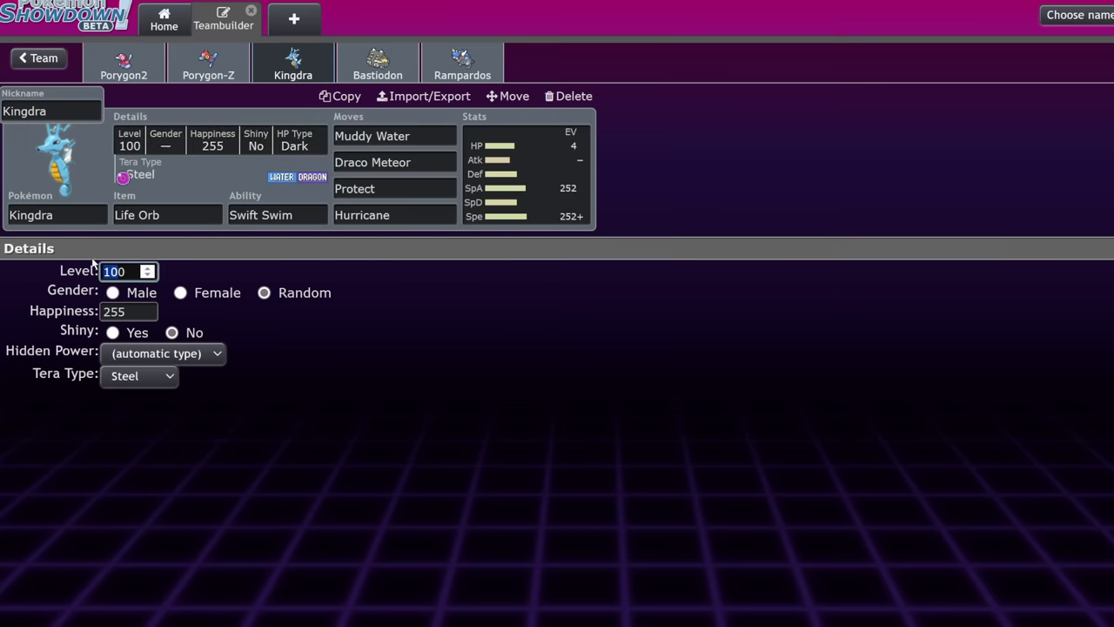
type("500")
left_click(549, 169)
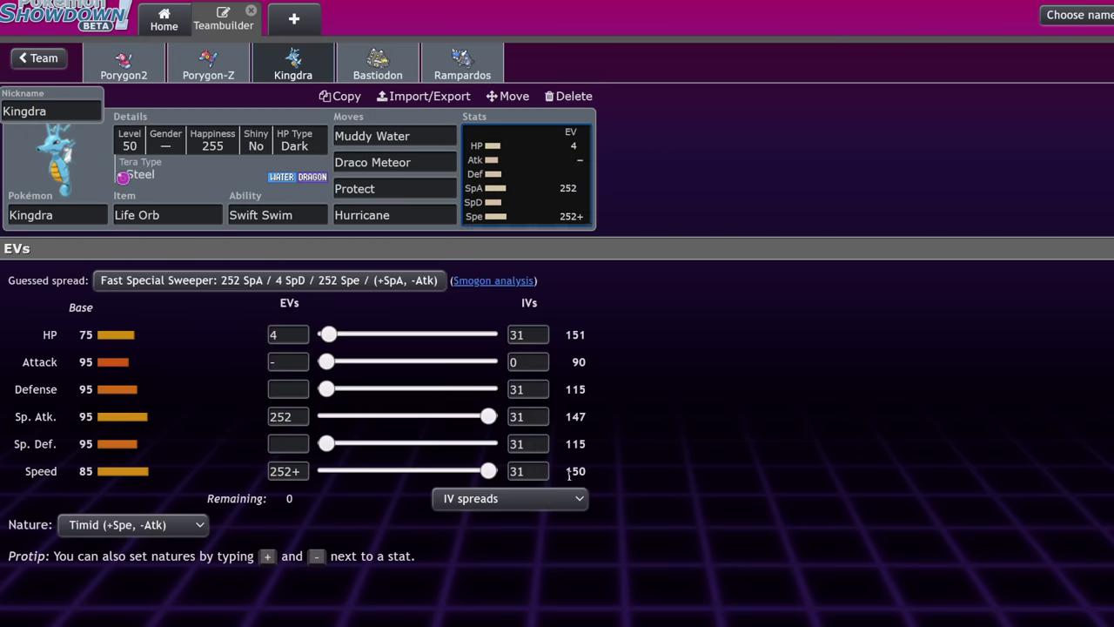
left_click_drag(567, 473, 732, 496)
left_click(753, 525)
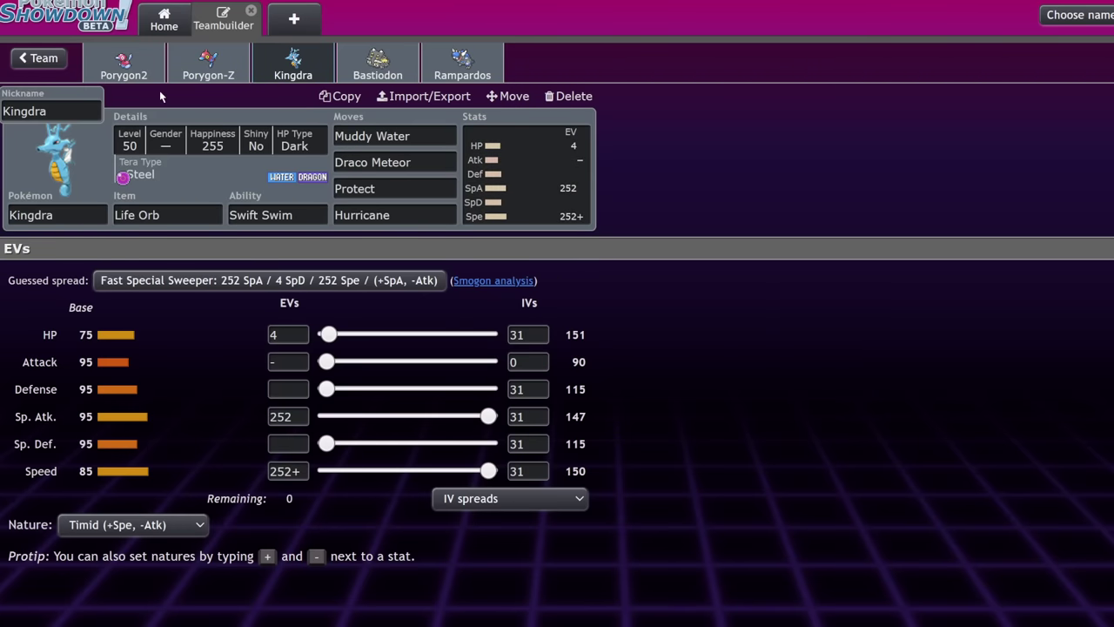
Switch to Bastiodon, give it 252 HP EVs and look through its available moves, searching for "bod".
left_click(357, 73)
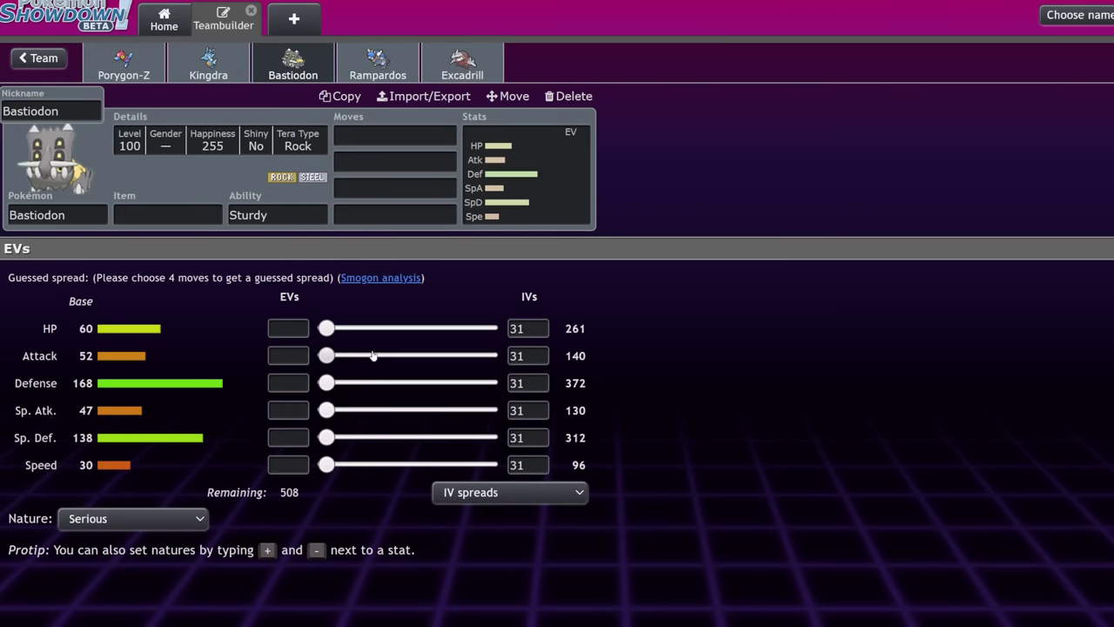
left_click_drag(326, 329, 489, 329)
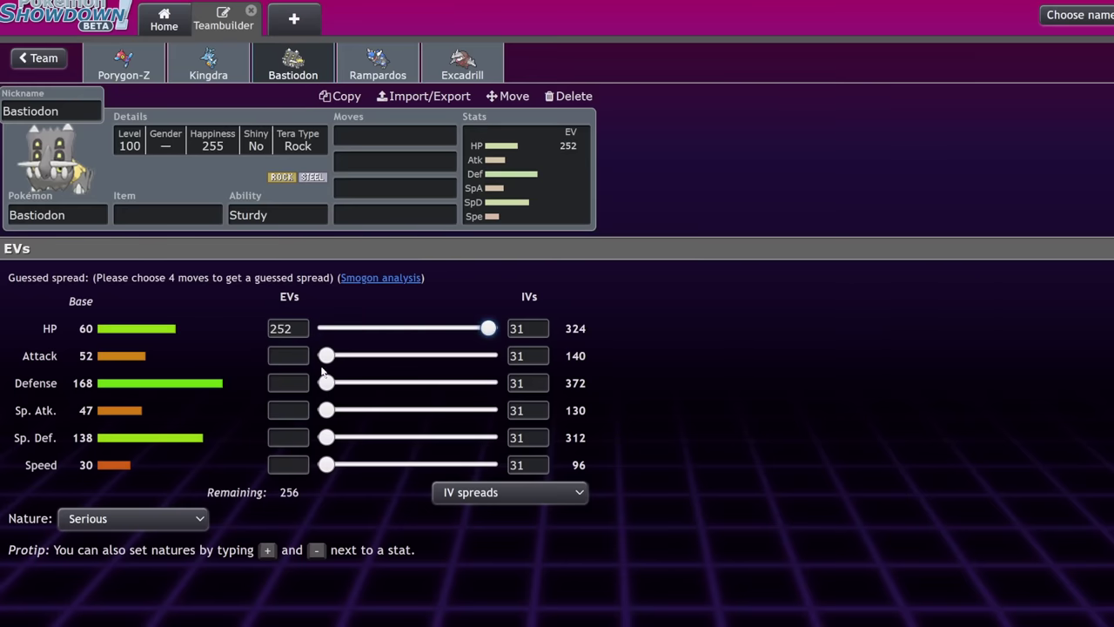
left_click(359, 141)
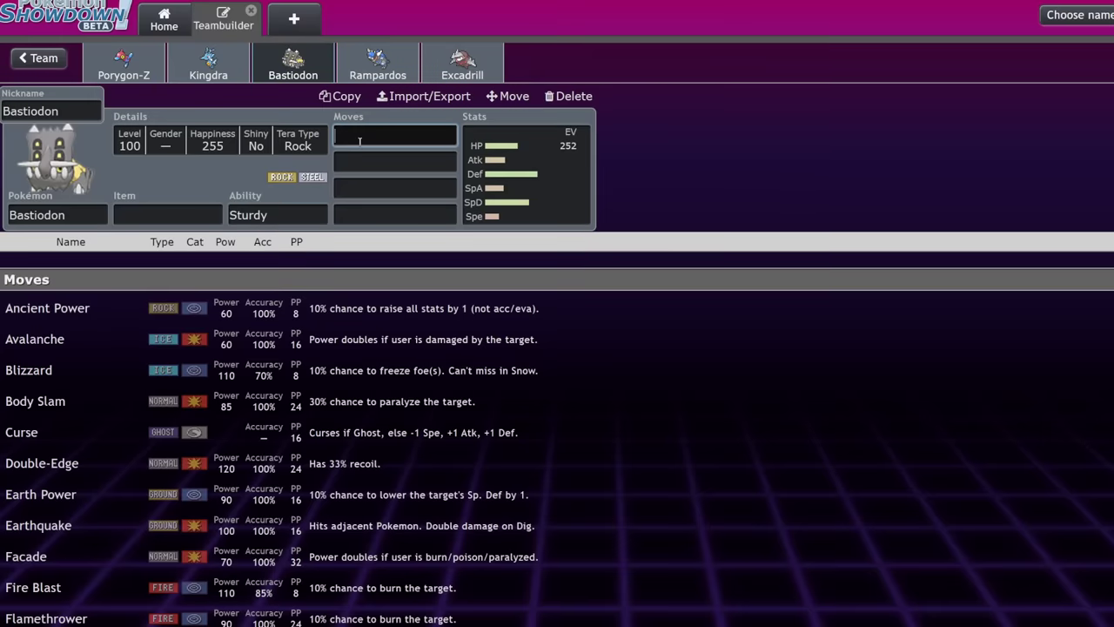
type("bod")
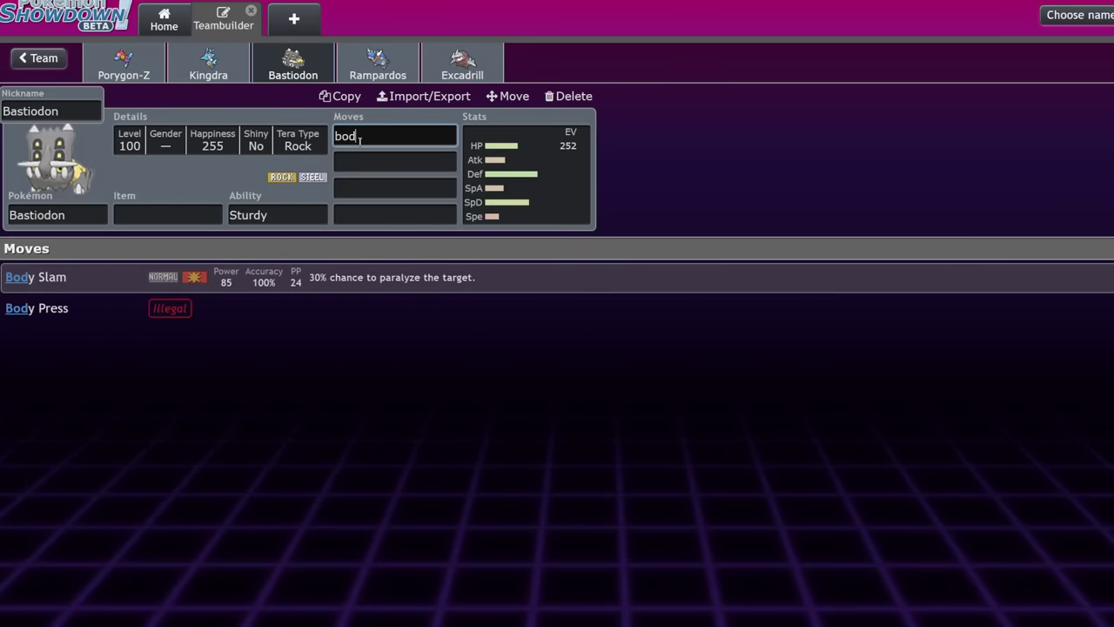
key("BackSpace")
key("BackSpace")
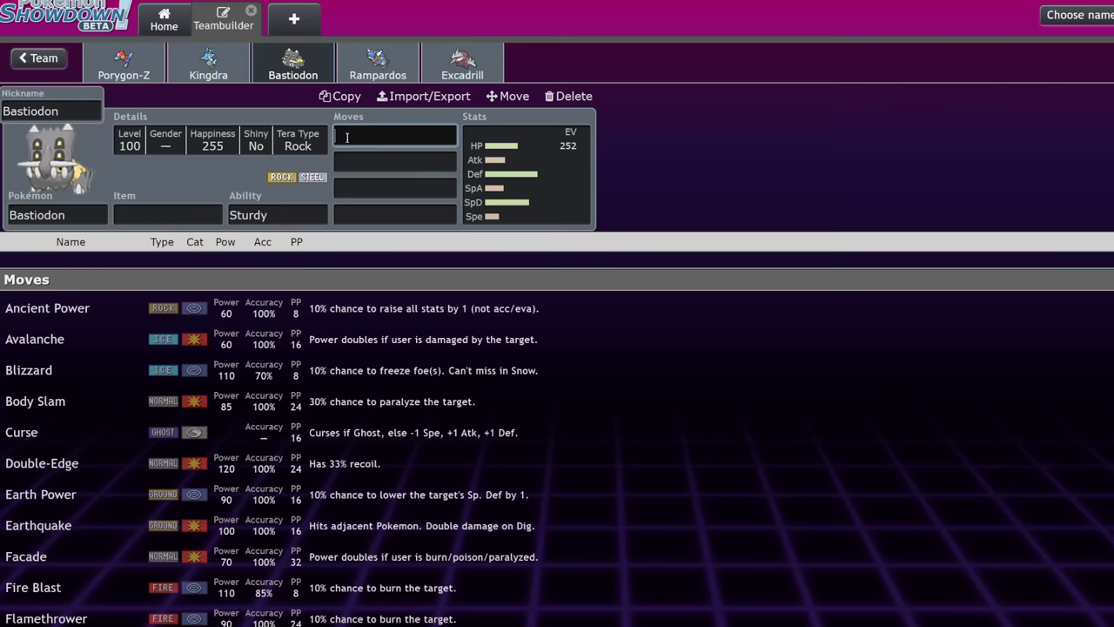
scroll(394, 327, "down", 4)
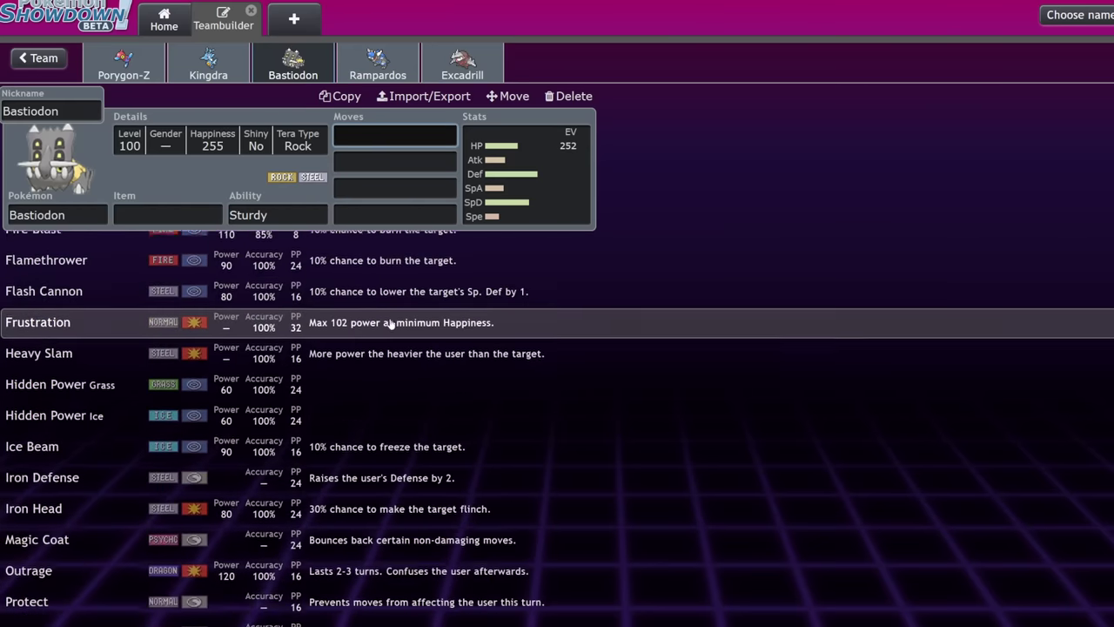
Delete Bastiodon from the team and open Rampardos's EV spread from the team overview.
left_click(572, 96)
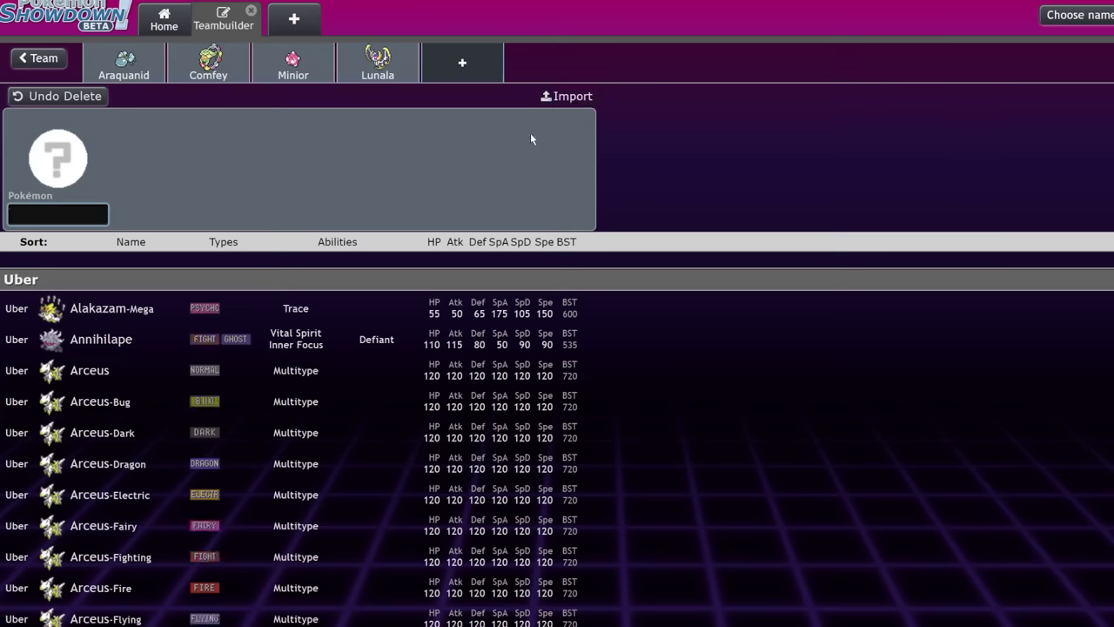
left_click(39, 58)
scroll(435, 337, "down", 8)
scroll(435, 338, "down", 15)
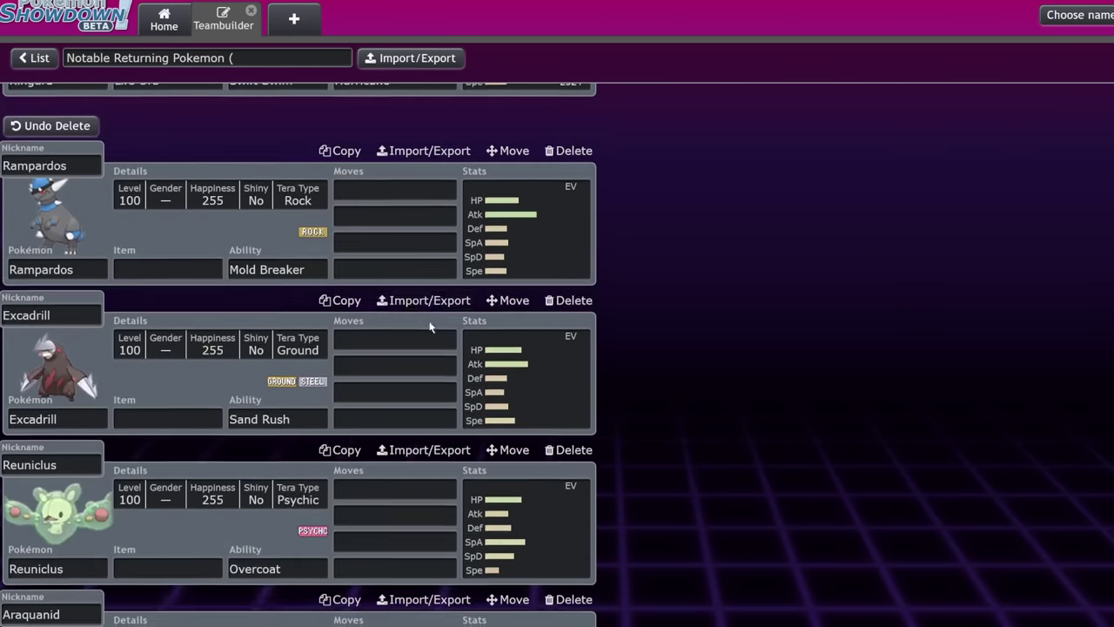
scroll(429, 326, "down", 8)
scroll(430, 326, "up", 8)
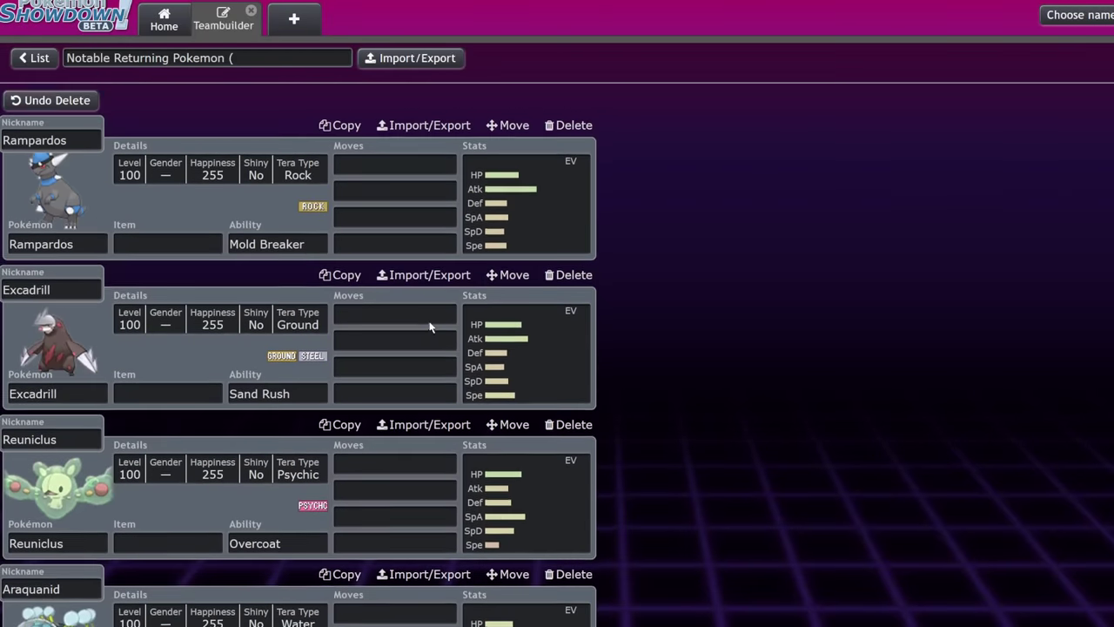
scroll(429, 326, "up", 3)
left_click(540, 329)
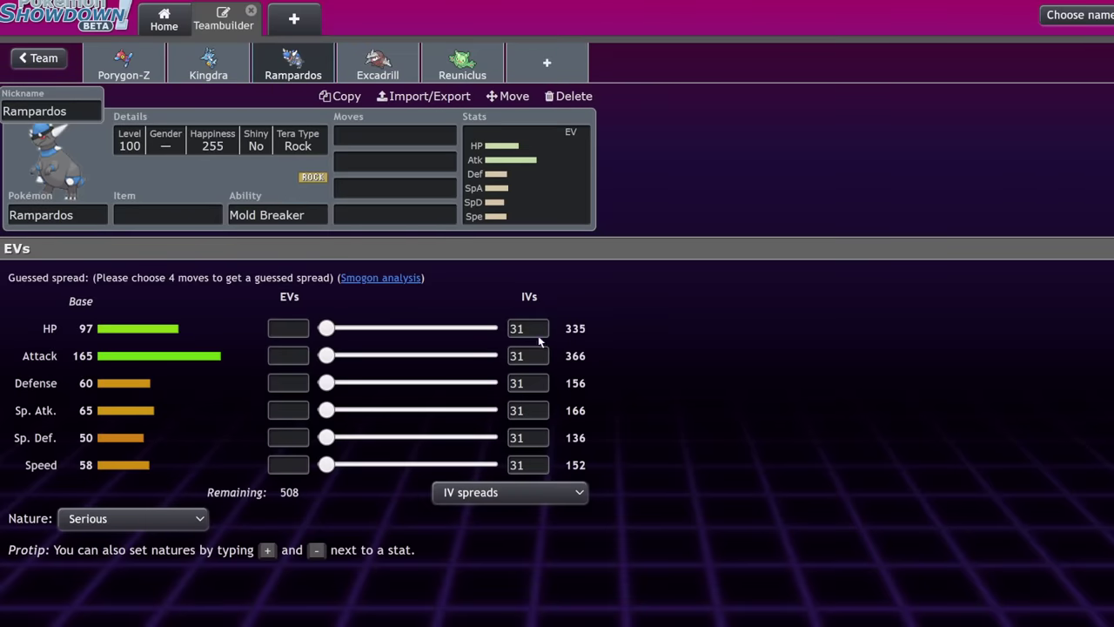
Delete Rampardos from the team and open Excadrill's EV spread from the team overview.
left_click(570, 96)
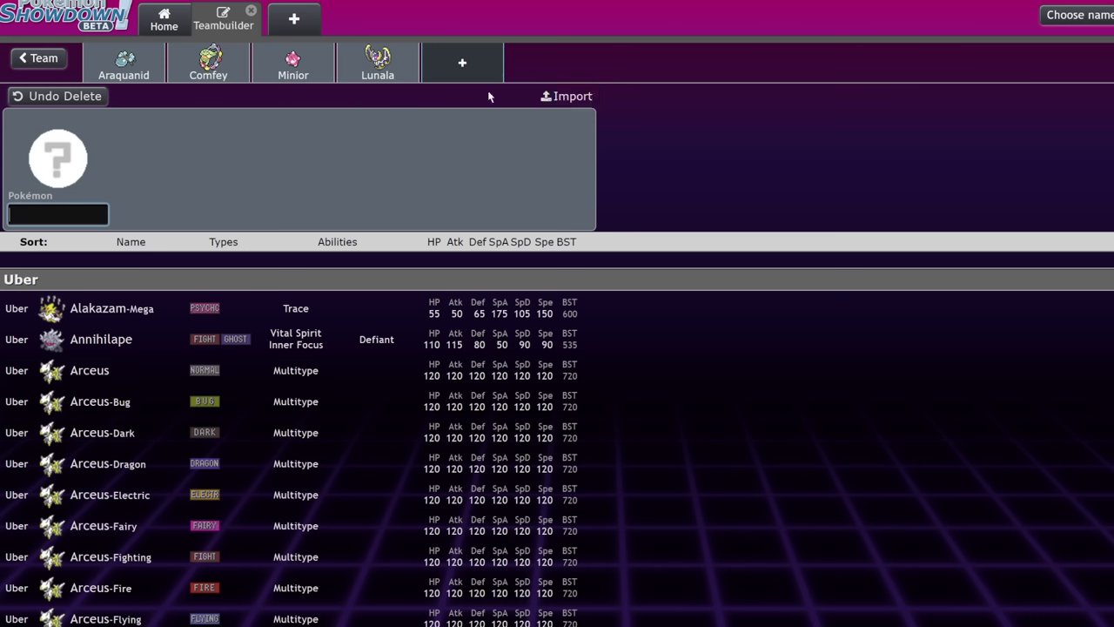
left_click(39, 58)
scroll(466, 533, "down", 20)
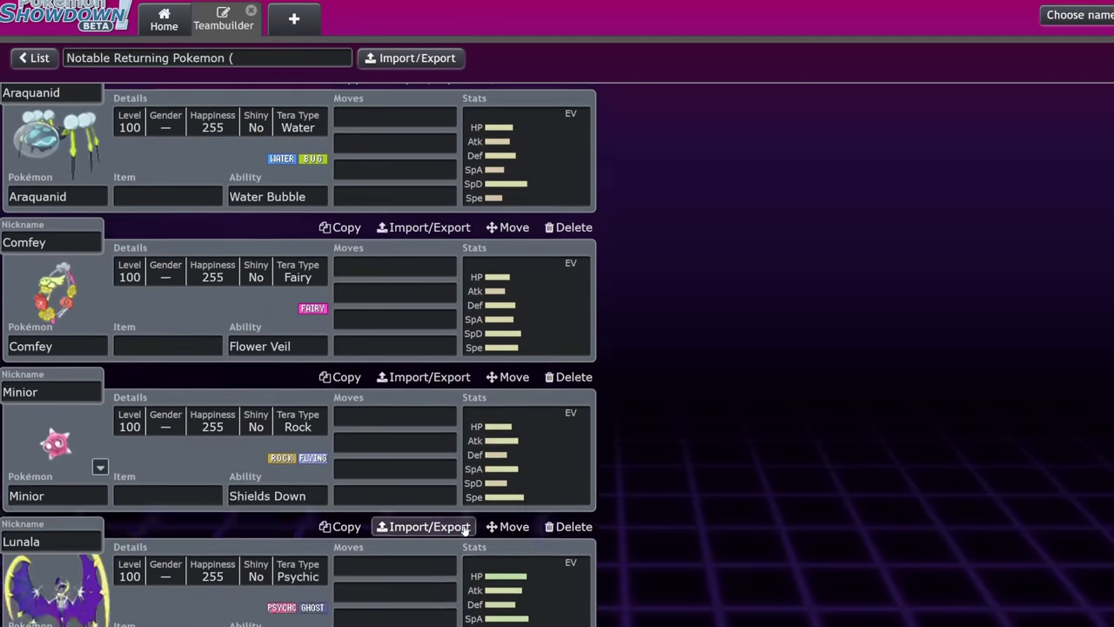
scroll(465, 532, "up", 5)
left_click(524, 329)
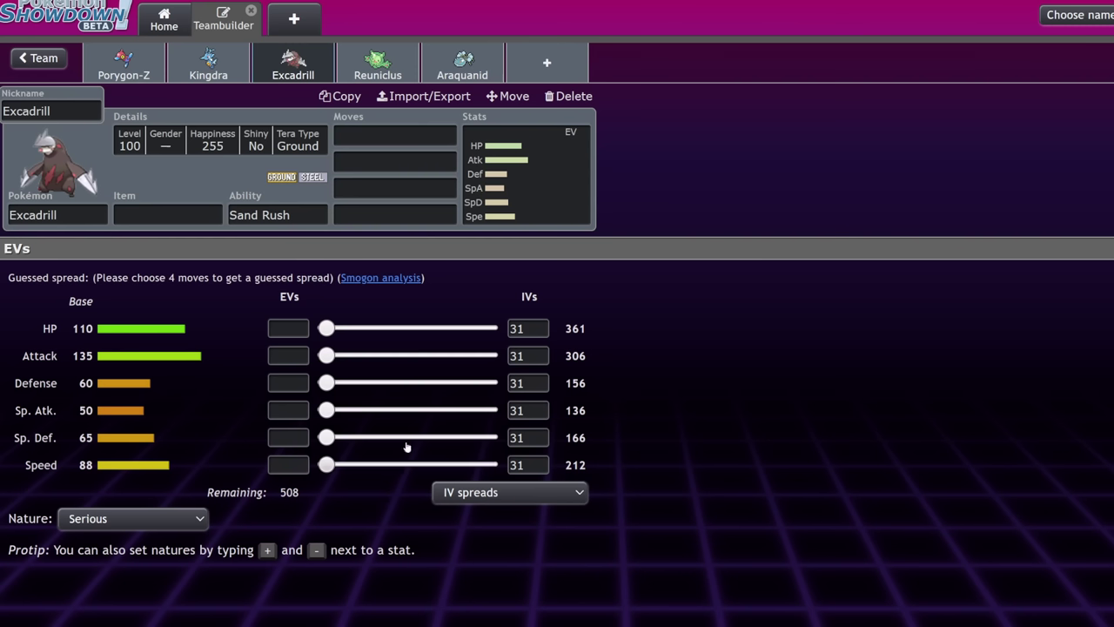
Look up Clear Amulet as Excadrill's item, but choose Assault Vest instead.
left_click(167, 215)
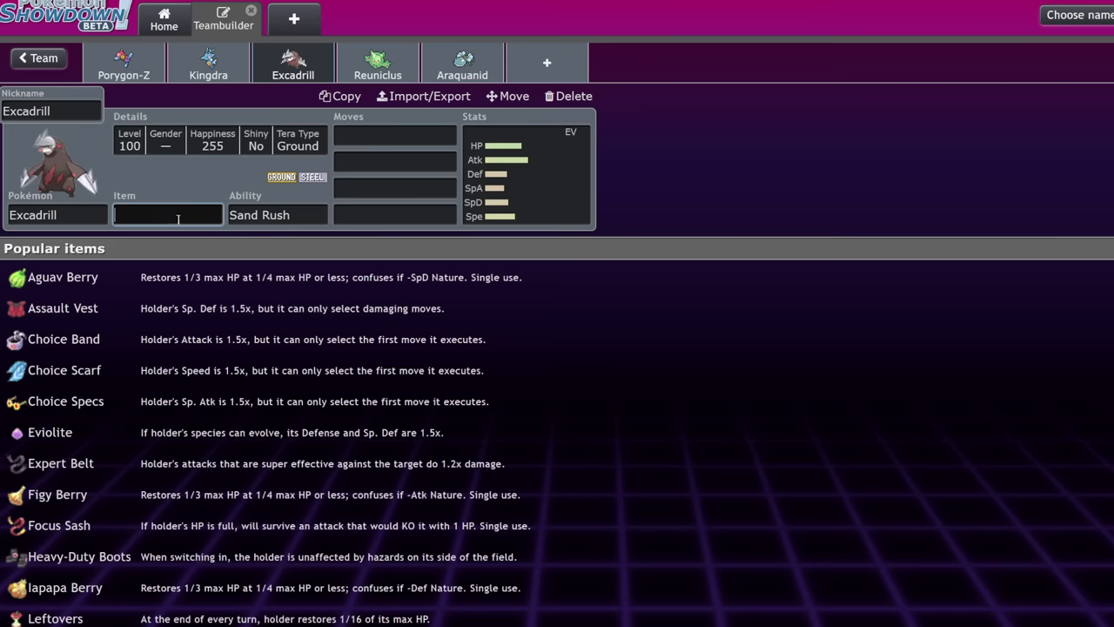
type("clea")
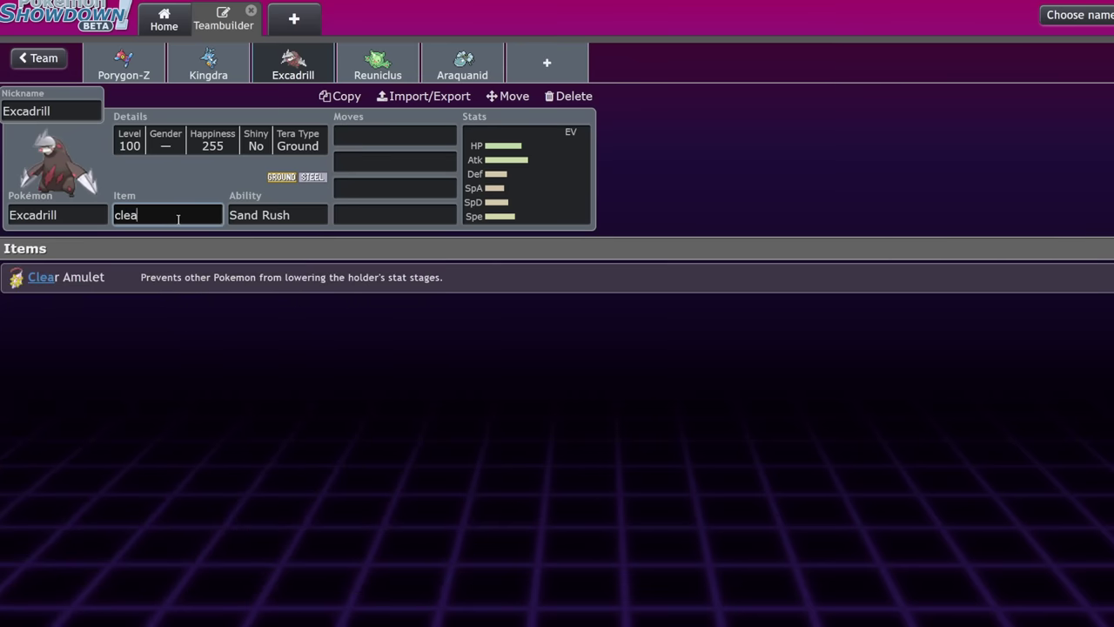
key("BackSpace")
key("BackSpace")
key("BackSpace")
type("ass")
key("Return")
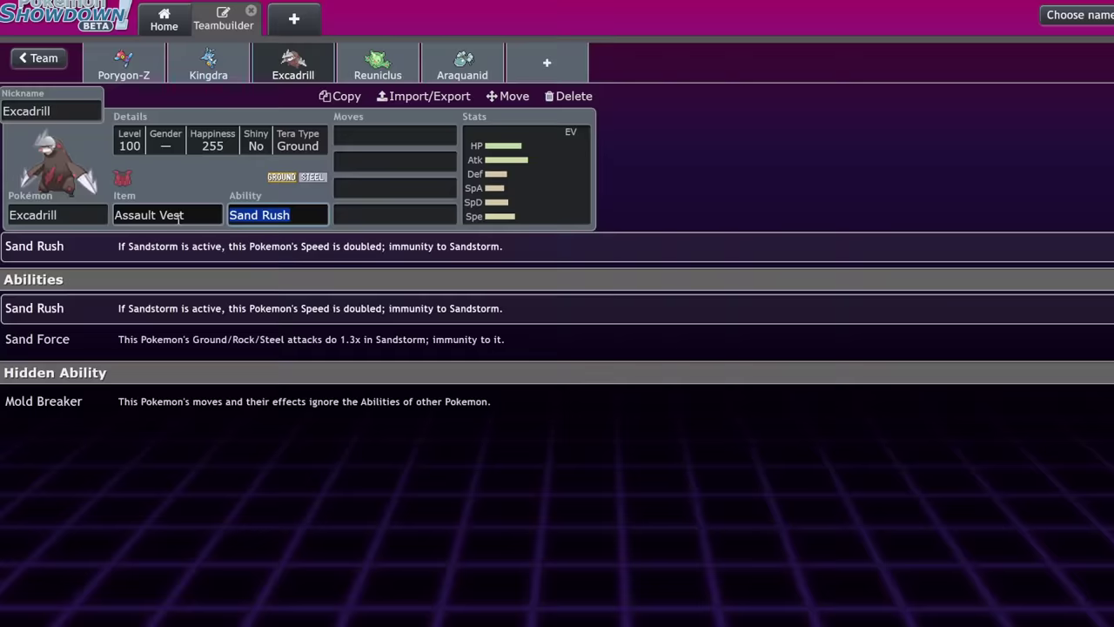
Give Excadrill an Adamant nature (+Atk, -SpA) and set its level to 50.
left_click(572, 186)
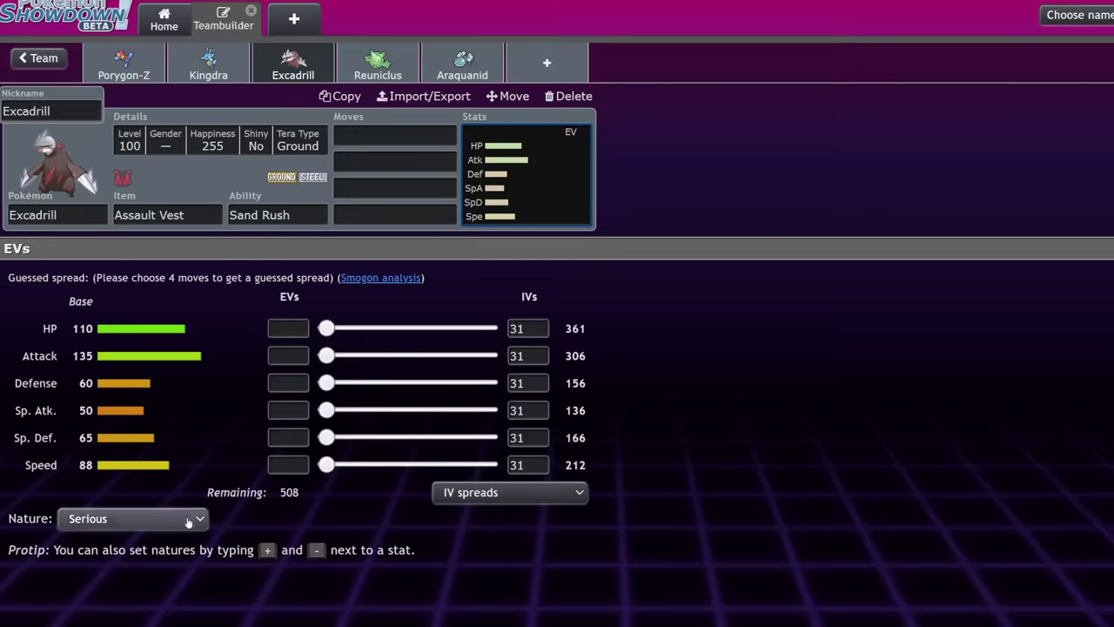
left_click(135, 518)
left_click(131, 540)
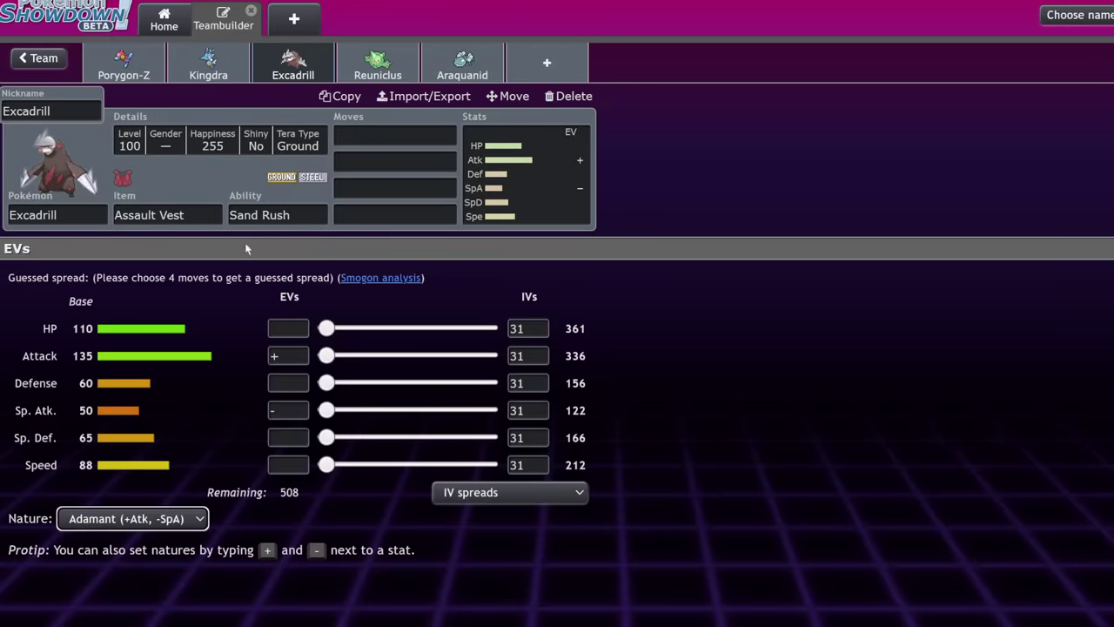
left_click(193, 144)
left_click_drag(131, 272, 87, 271)
type("50")
left_click(527, 174)
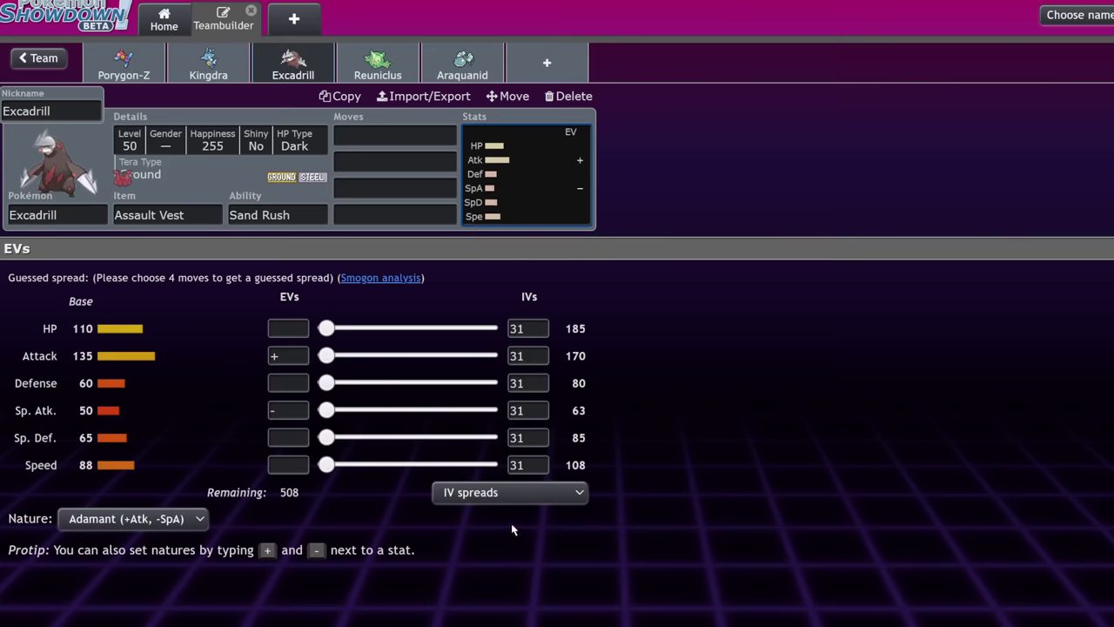
Give Excadrill 252 Attack, 172 Speed and 84 HP EVs.
left_click_drag(326, 465, 241, 417)
left_click_drag(326, 355, 694, 349)
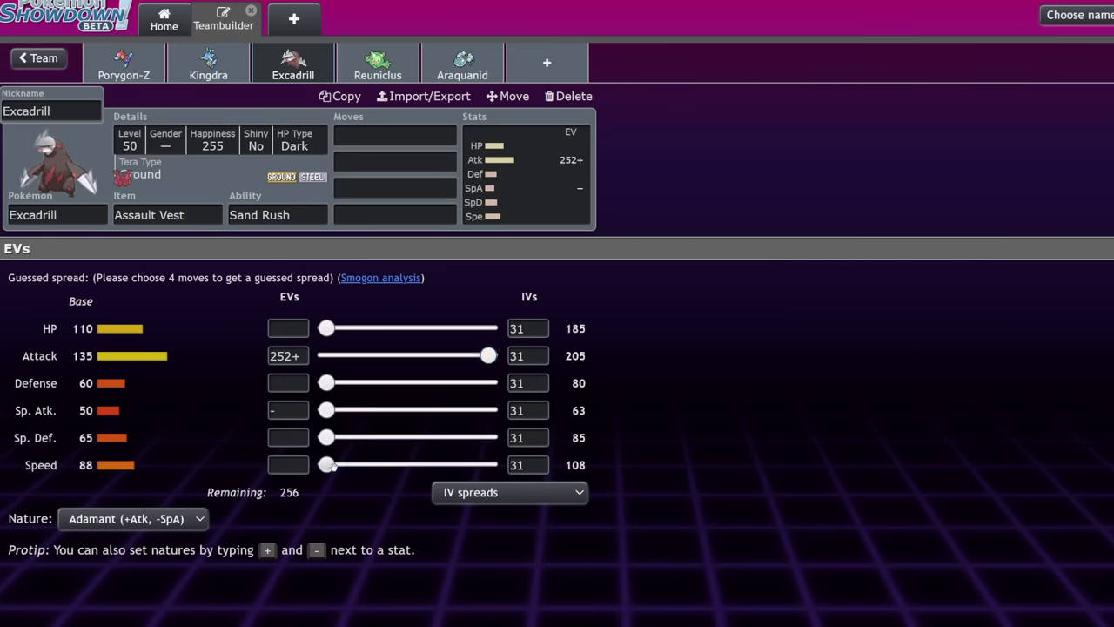
left_click_drag(325, 465, 437, 465)
left_click_drag(327, 329, 380, 328)
Set Excadrill's Tera Type to Water and go back to its stats.
left_click(217, 144)
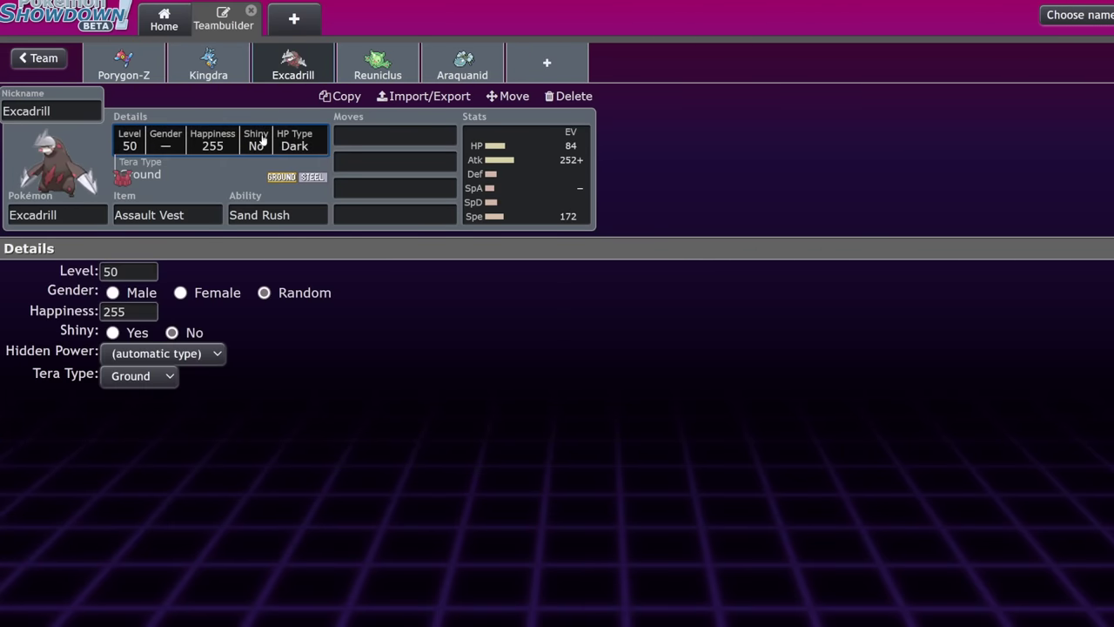
left_click(162, 386)
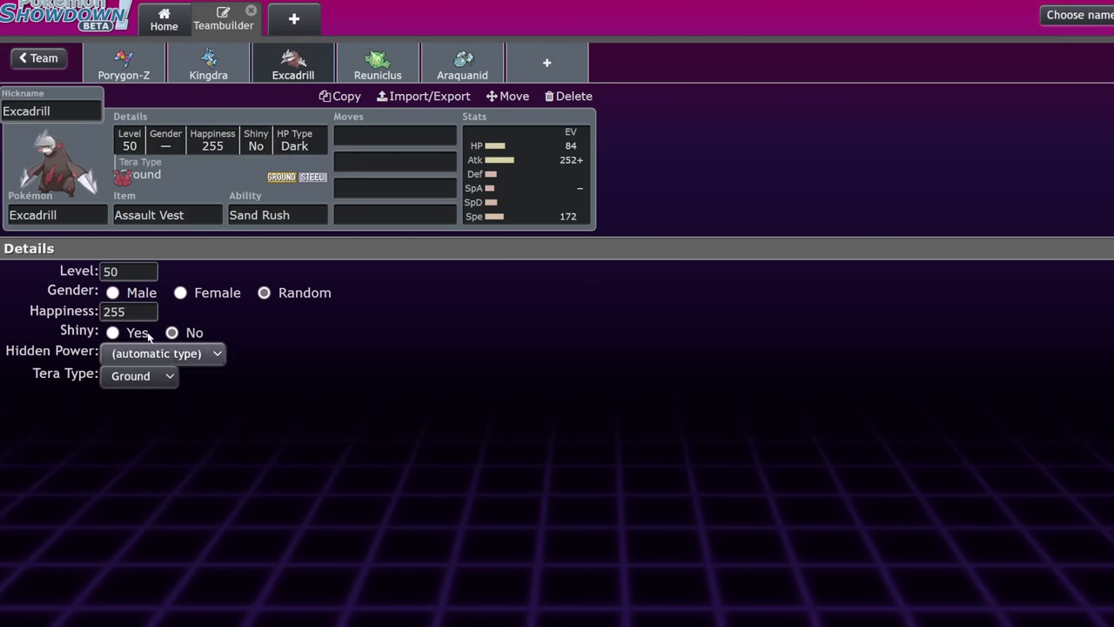
left_click(154, 357)
left_click(514, 174)
Give Excadrill the moves Swords Dance, High Horsepower, Rock Slide and Iron Head.
left_click(429, 131)
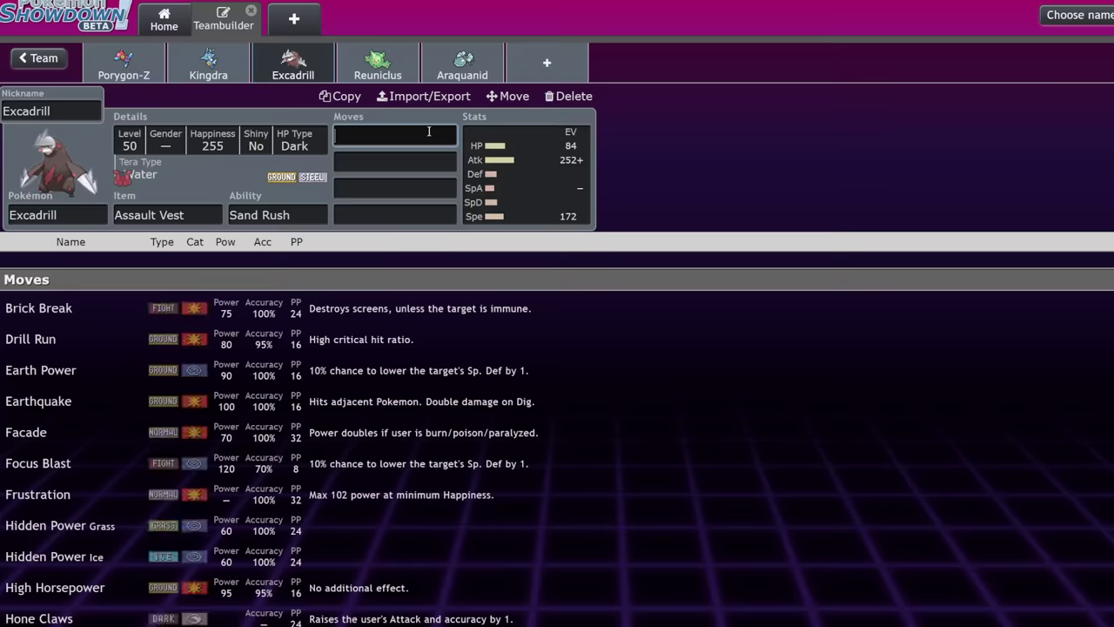
type("sword")
key("Return")
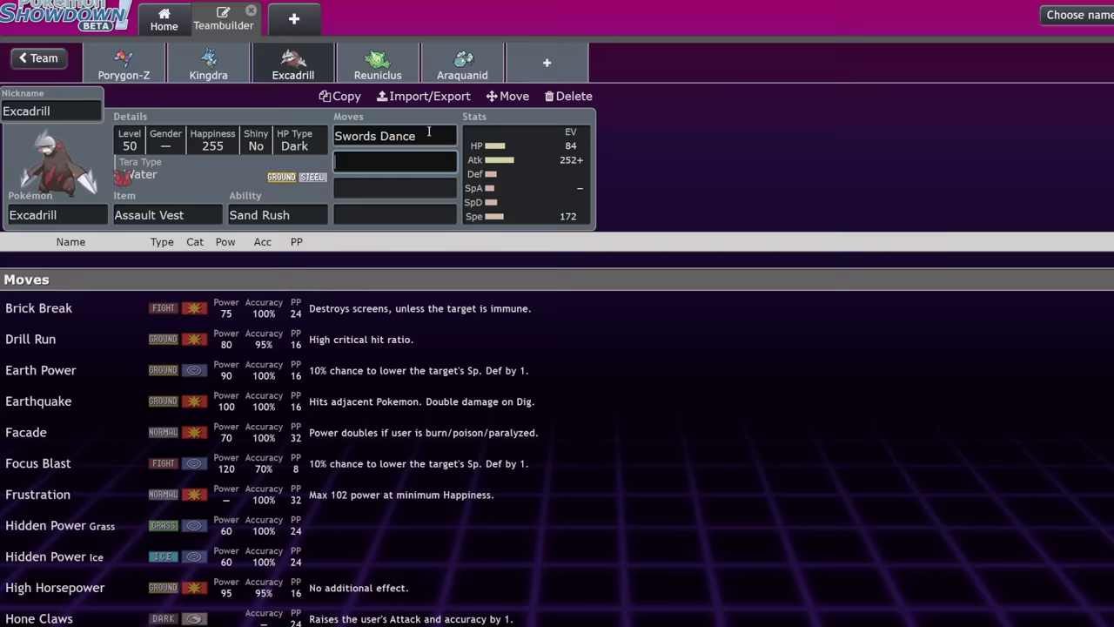
type("high")
key("Return")
type("rock")
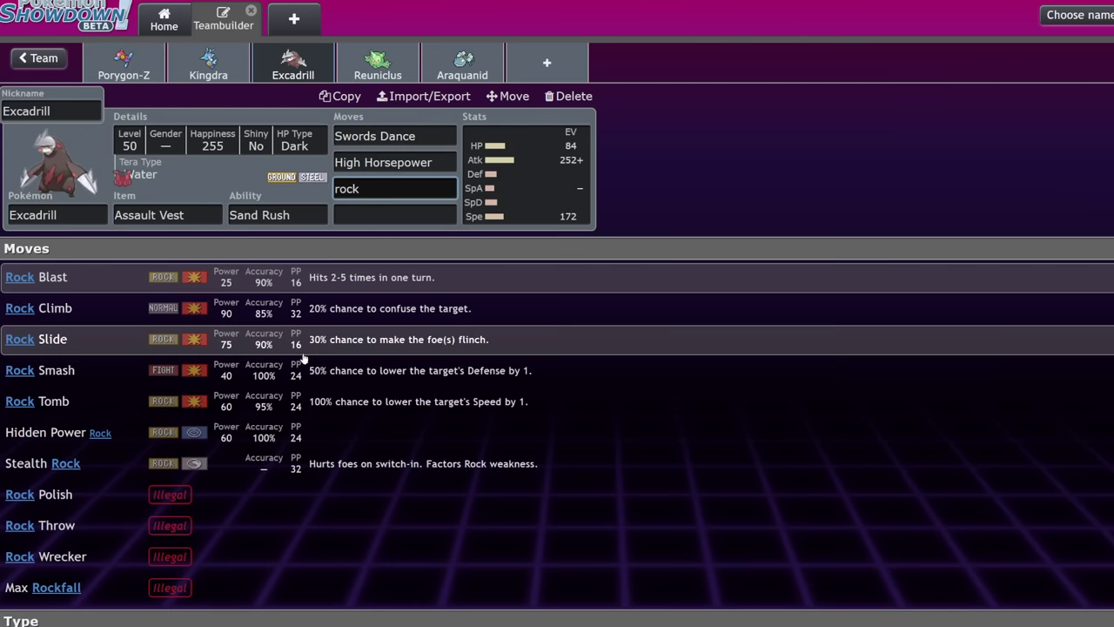
left_click(305, 353)
type("iro")
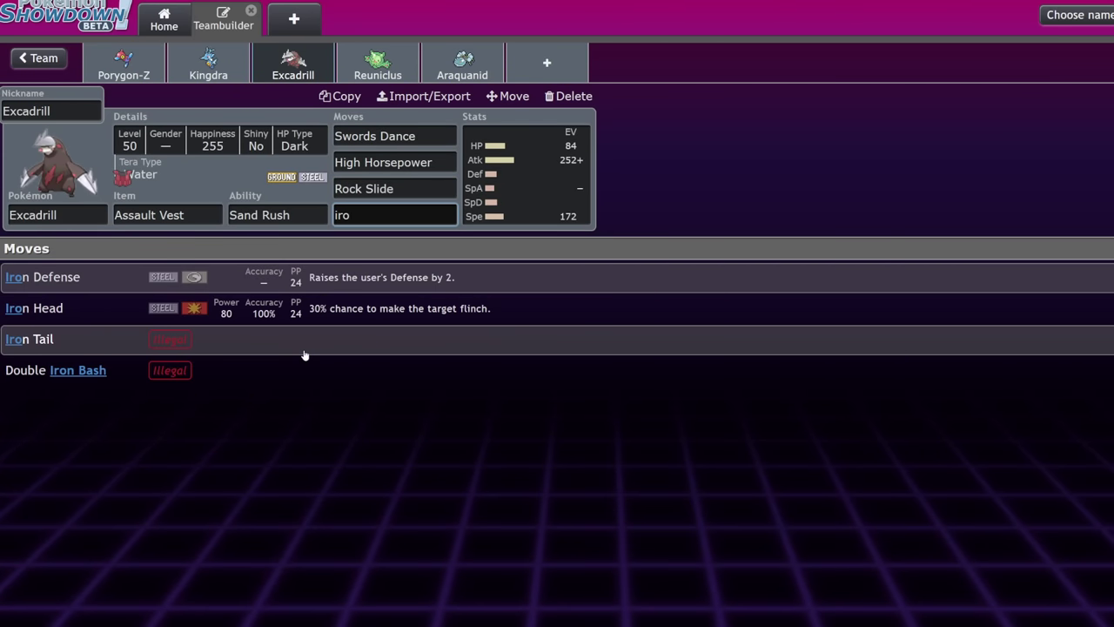
left_click(294, 315)
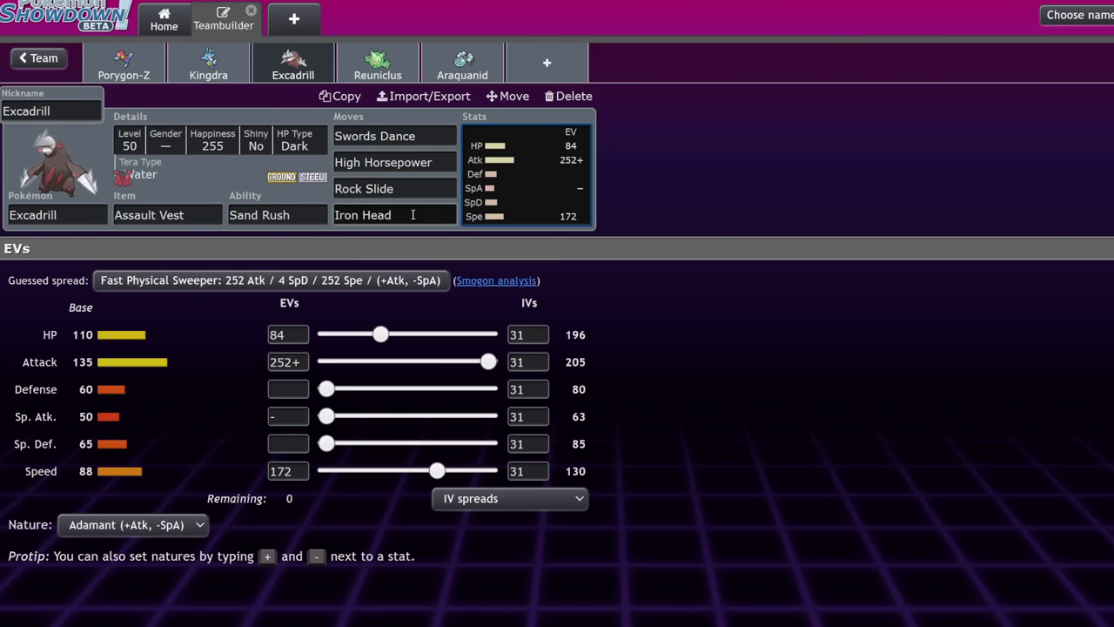
Remove Swords Dance from Excadrill's first move slot and go back to its stats.
left_click(439, 137)
key("BackSpace")
left_click(526, 161)
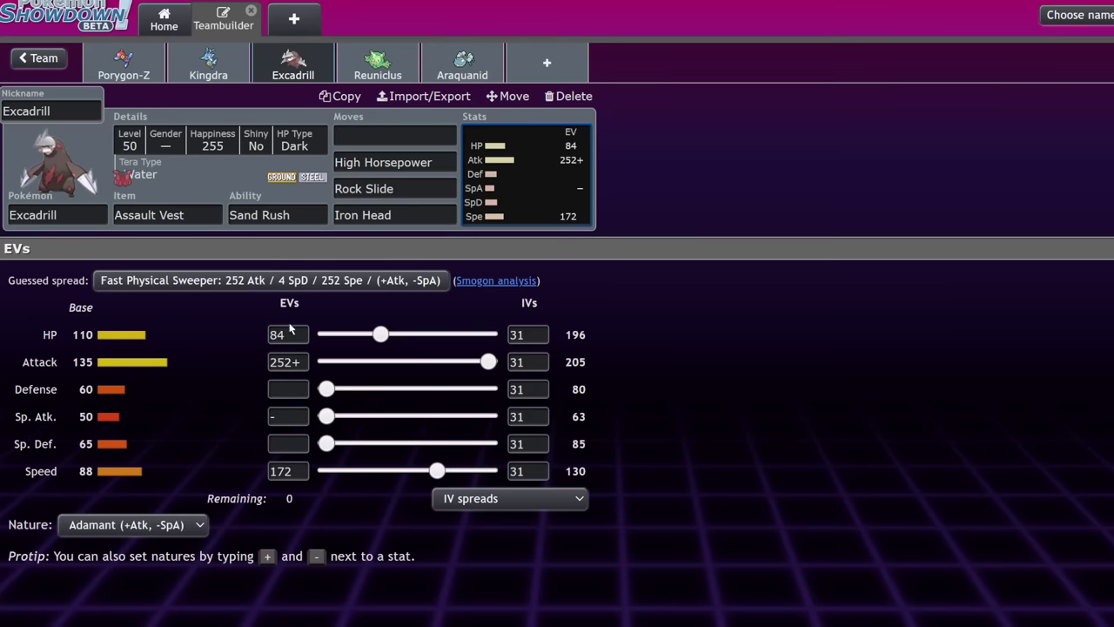
Set Reuniclus's ability to Magic Guard and its held item to Life Orb.
left_click(262, 217)
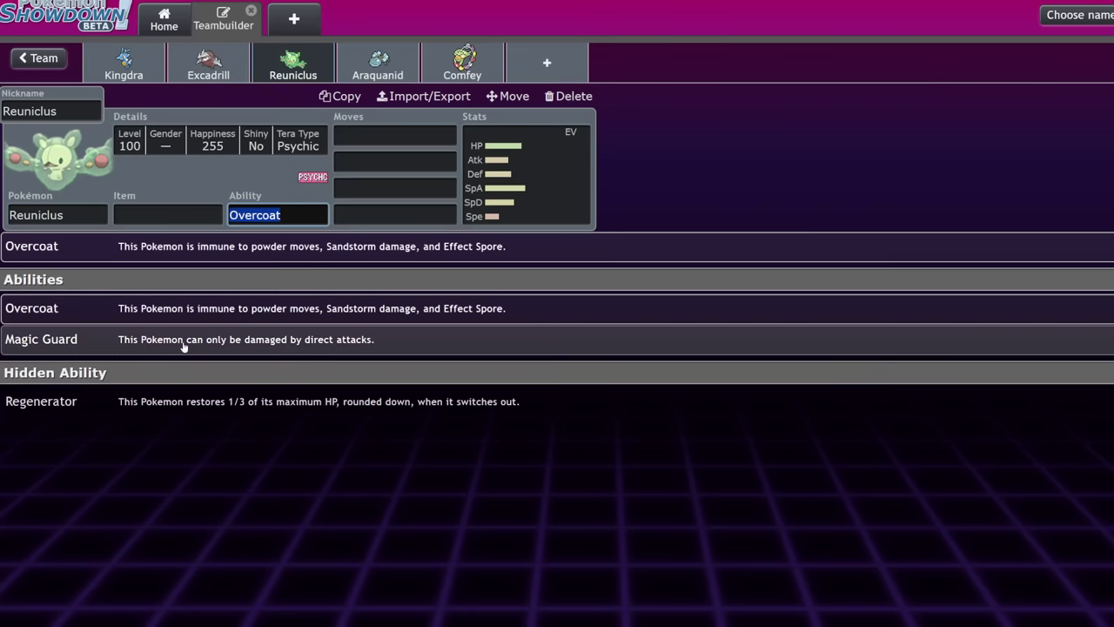
left_click(183, 340)
left_click(196, 213)
type("life")
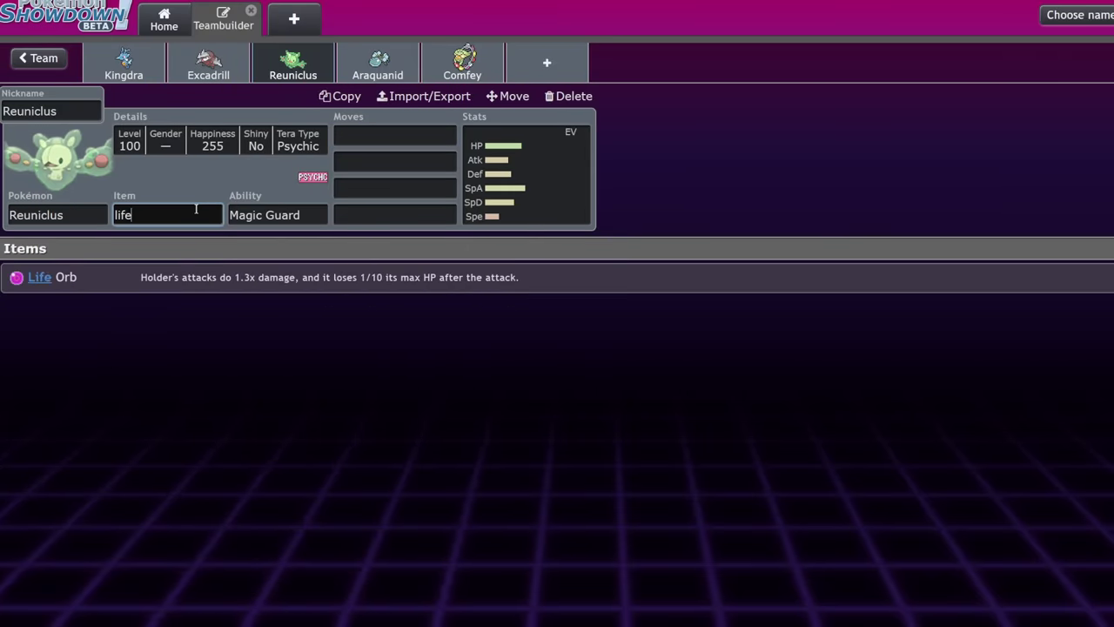
key("Return")
key("Return")
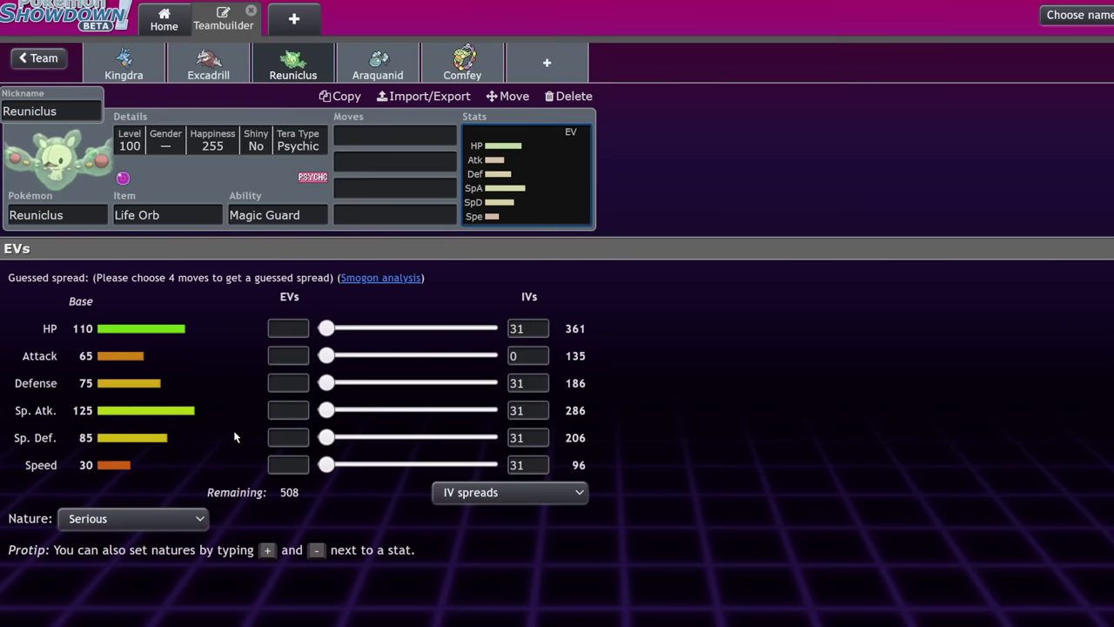
Give Reuniclus Expanding Force and Trick Room as its first two moves.
left_click(402, 143)
type("exp")
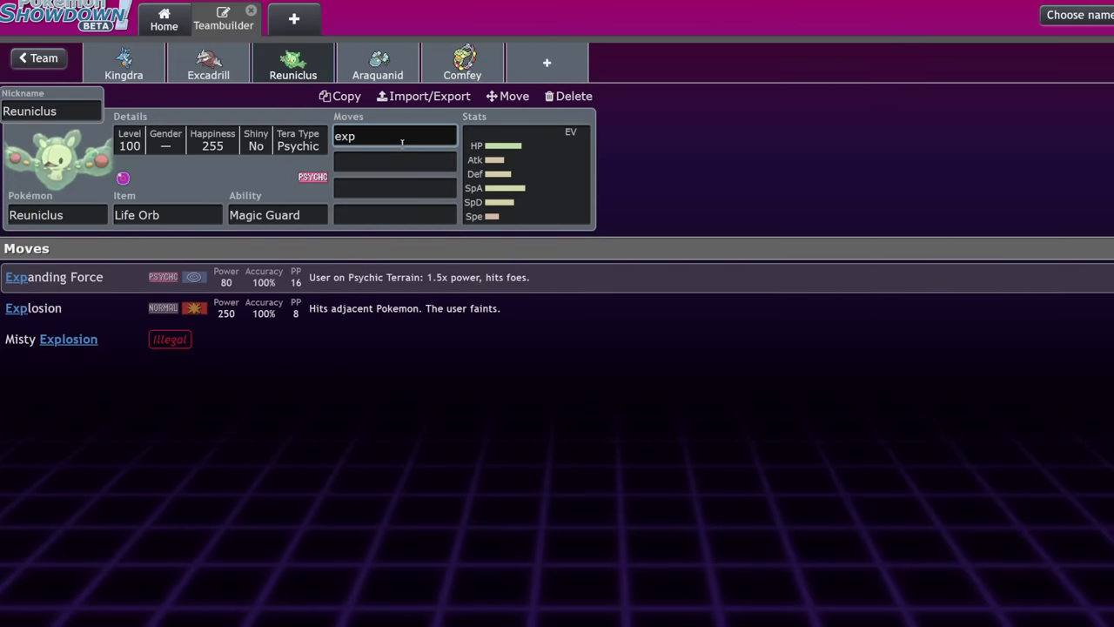
key("Return")
type("trick")
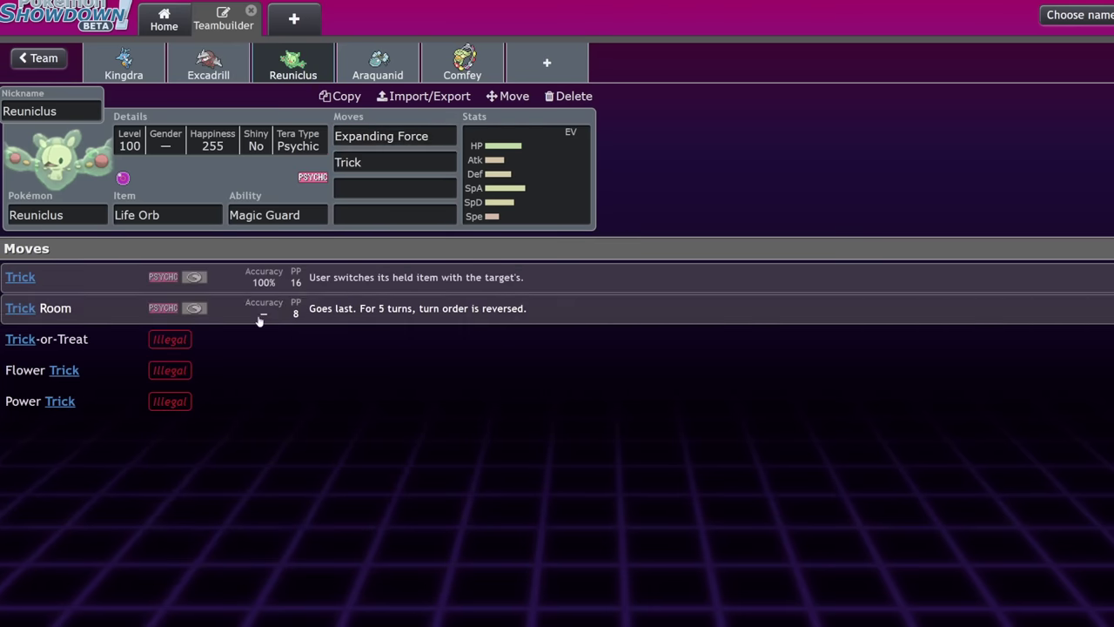
left_click(251, 321)
Change Reuniclus's ability to Overcoat and check its available moves and stats.
left_click(288, 214)
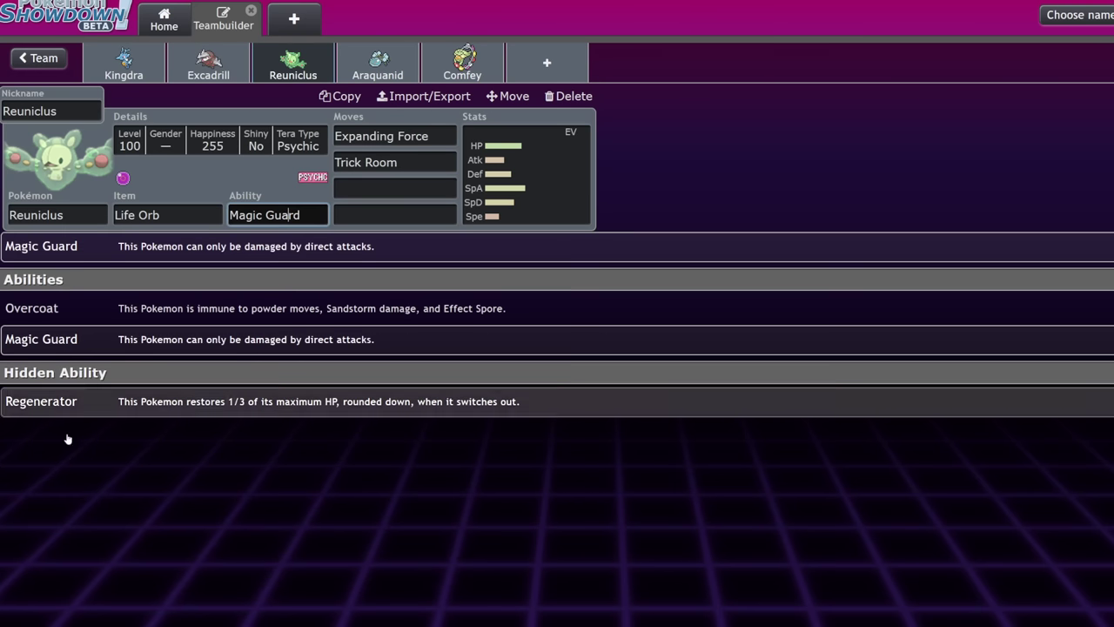
left_click(175, 311)
left_click(542, 188)
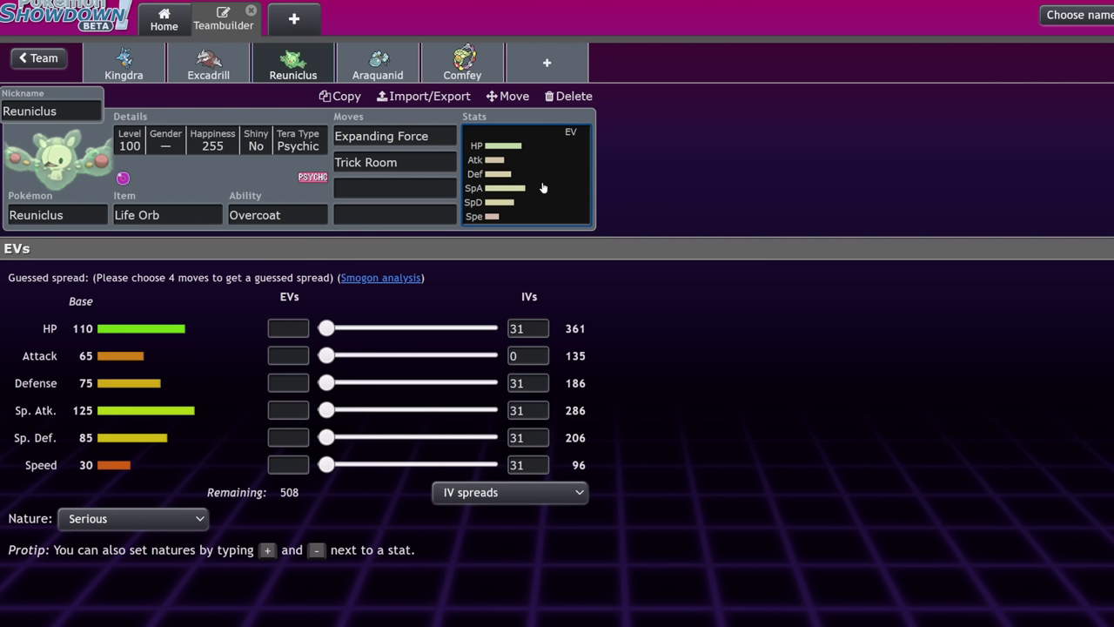
left_click(438, 186)
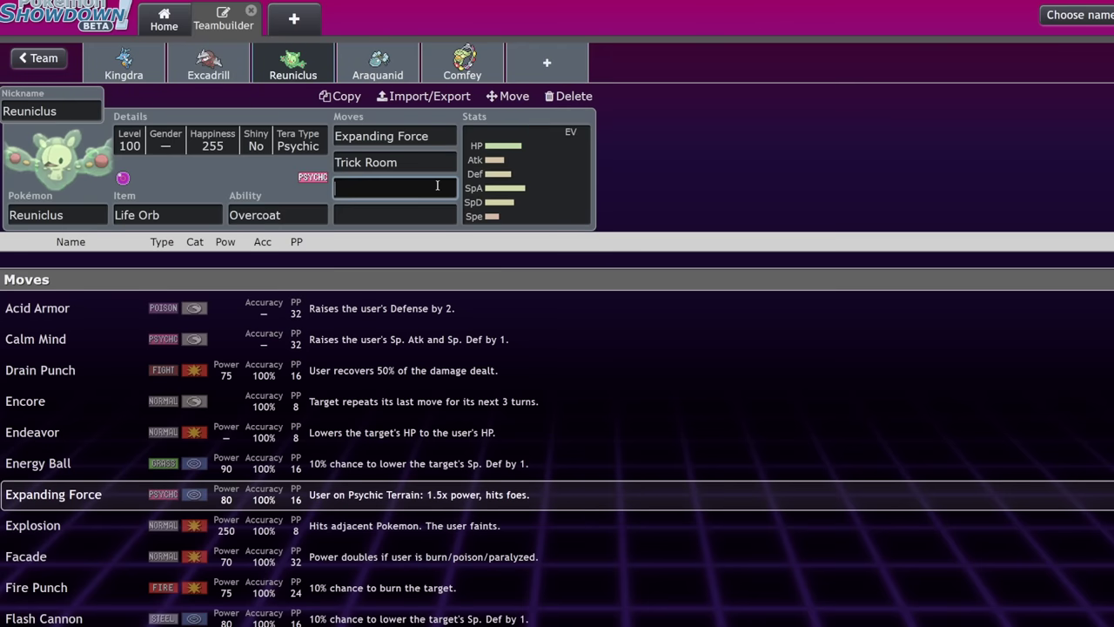
left_click(278, 215)
left_click(490, 185)
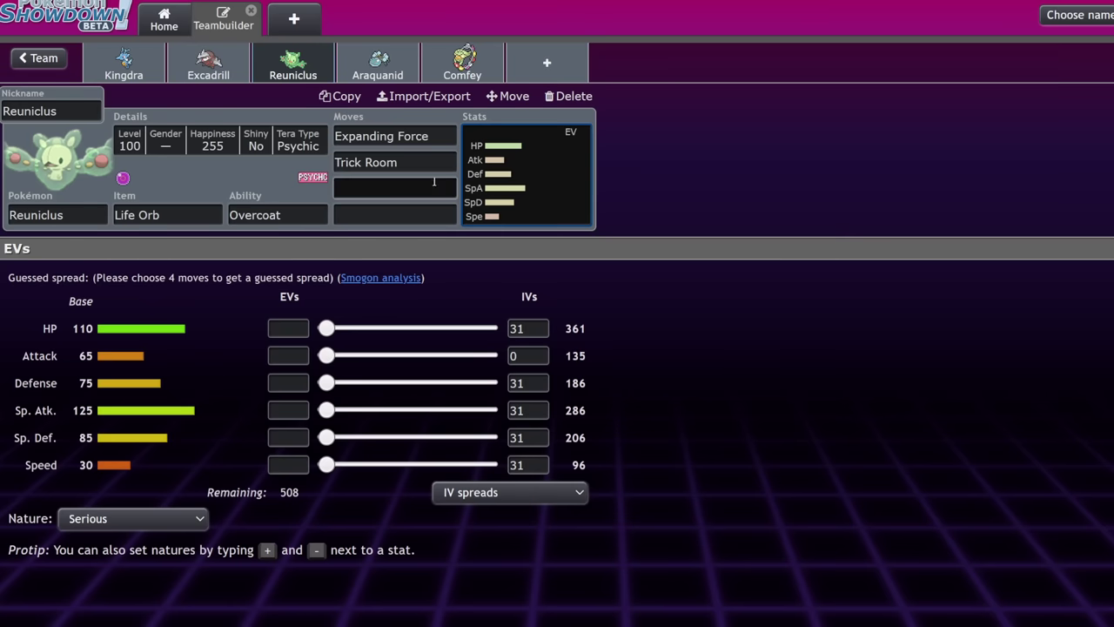
Set Reuniclus's Tera Type to Fairy.
left_click(272, 155)
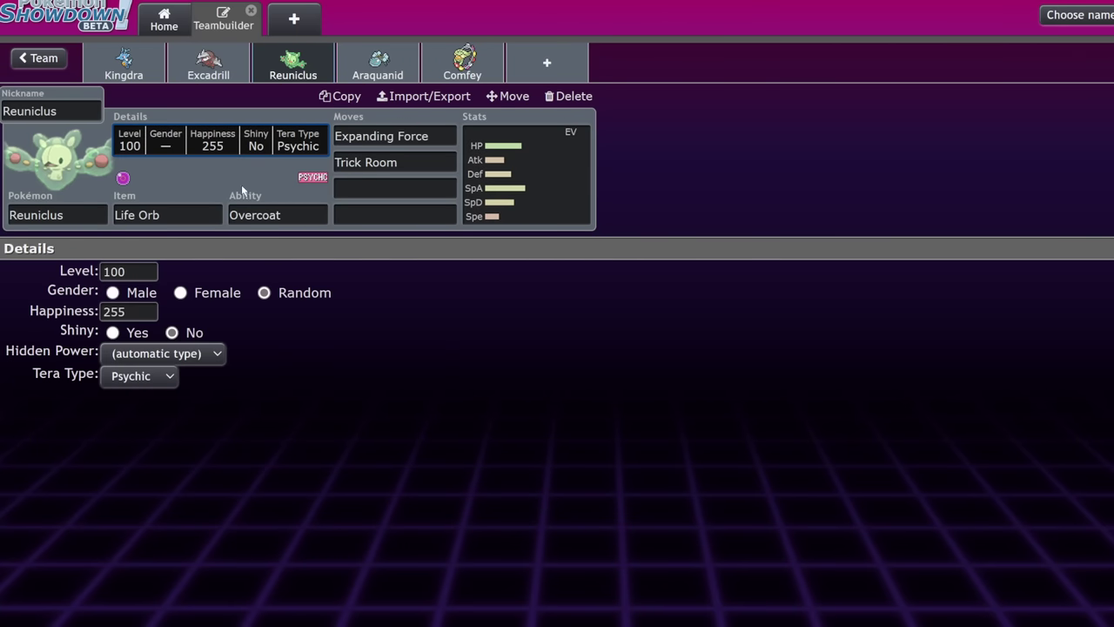
left_click(140, 385)
left_click(136, 322)
Look up Dazzling Gleam for Reuniclus's third move, then try Tera Blast instead.
left_click(355, 188)
type("dazz")
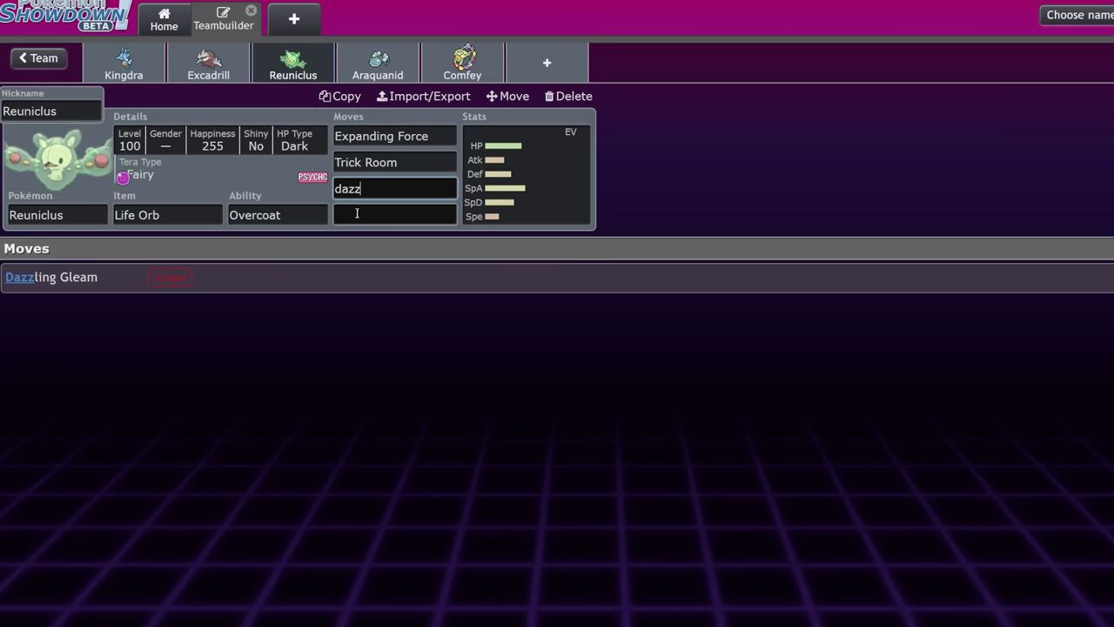
key("ctrl+a")
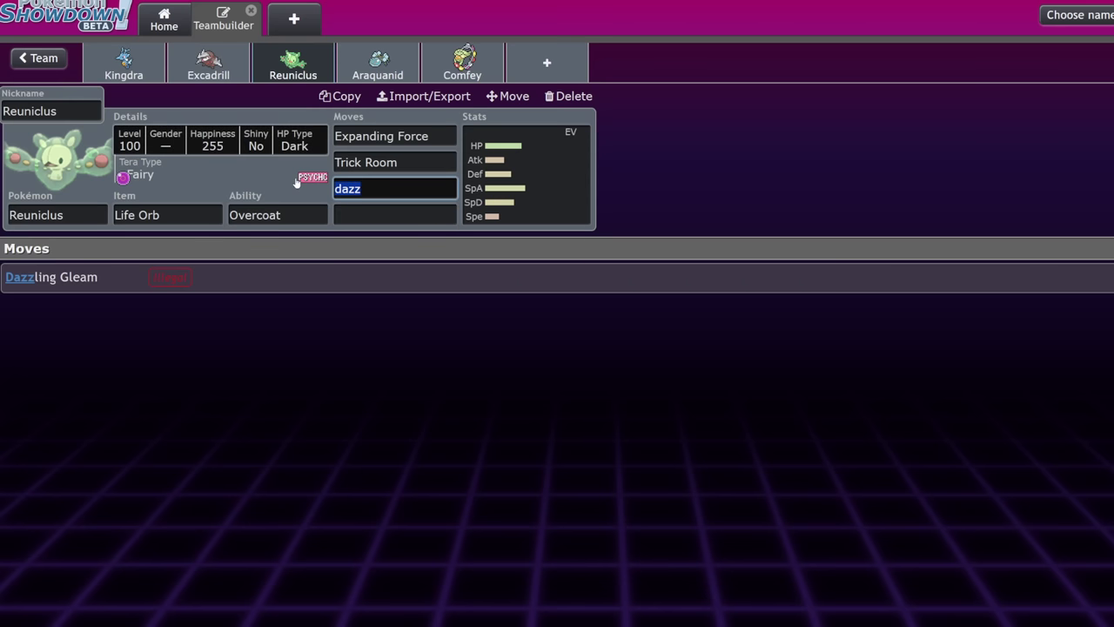
type("tera")
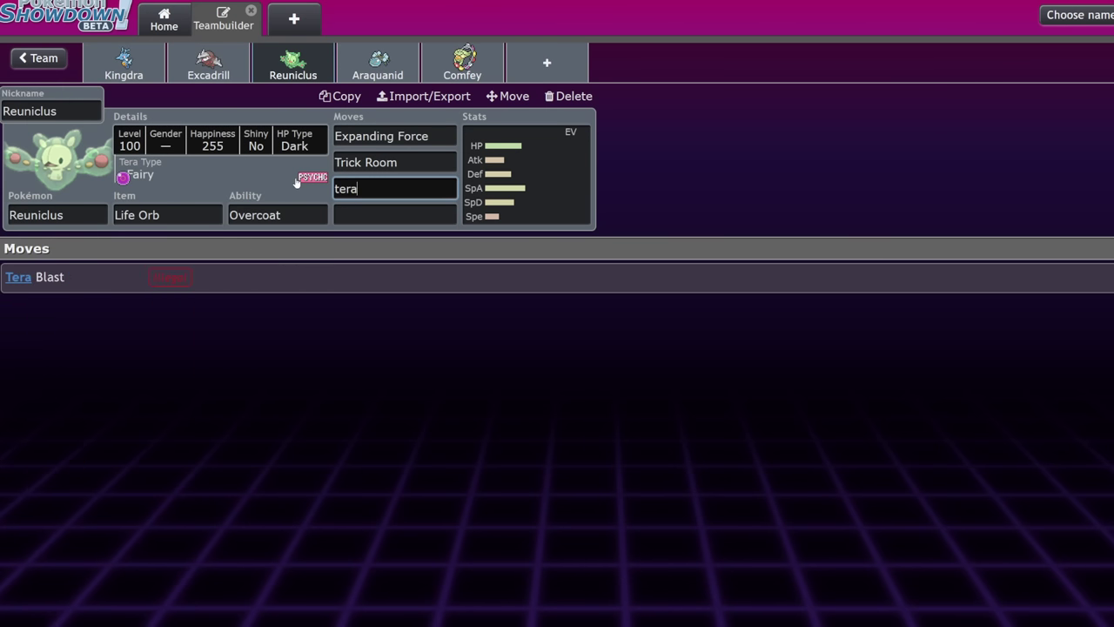
left_click(311, 279)
Switch to Araquanid and look up Assault Vest as its item, but choose Clear Amulet instead.
left_click(392, 64)
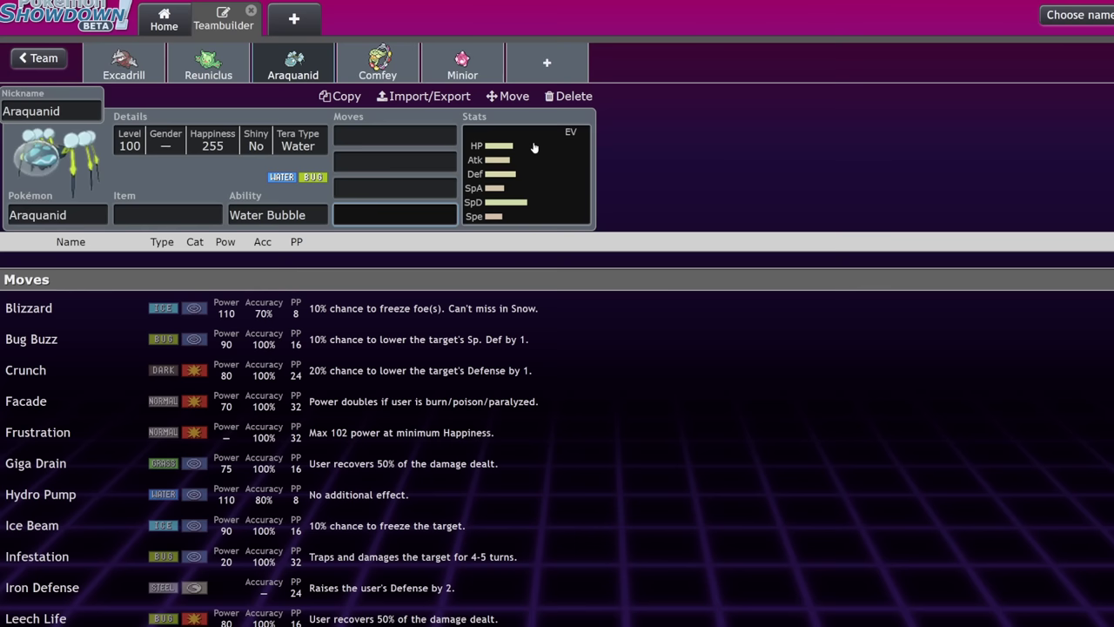
left_click(166, 215)
type("ass")
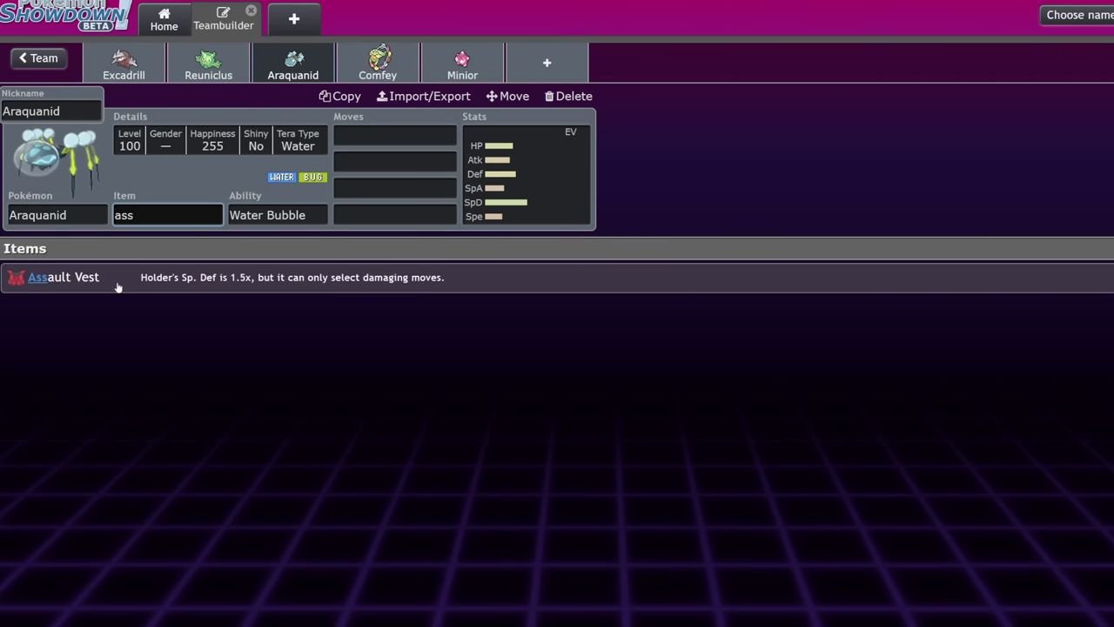
key("ctrl+a")
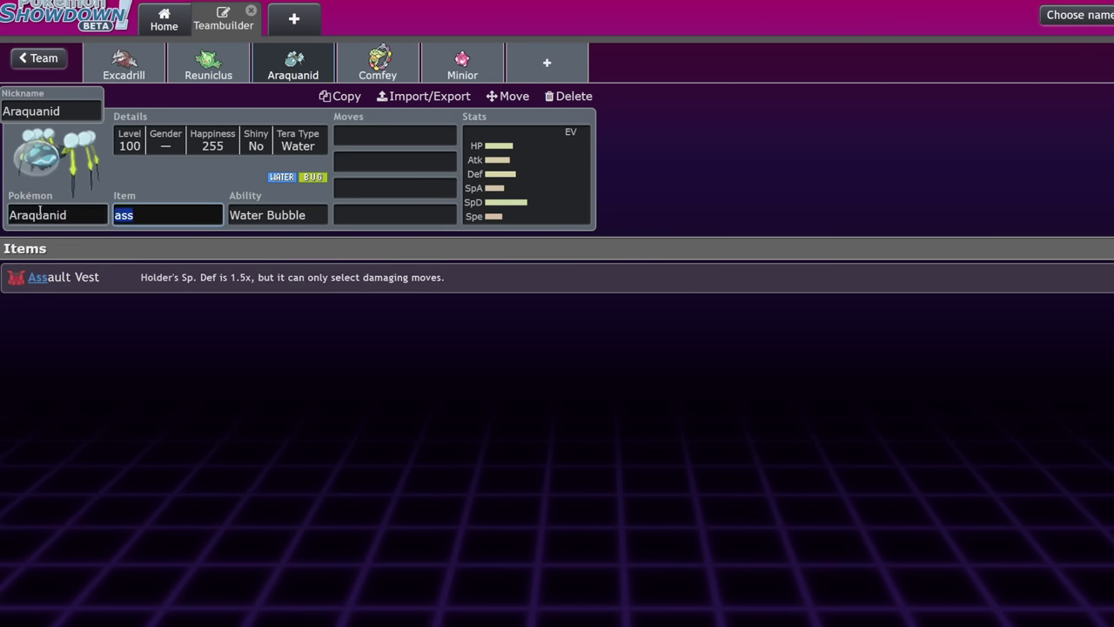
type("clea")
key("Return")
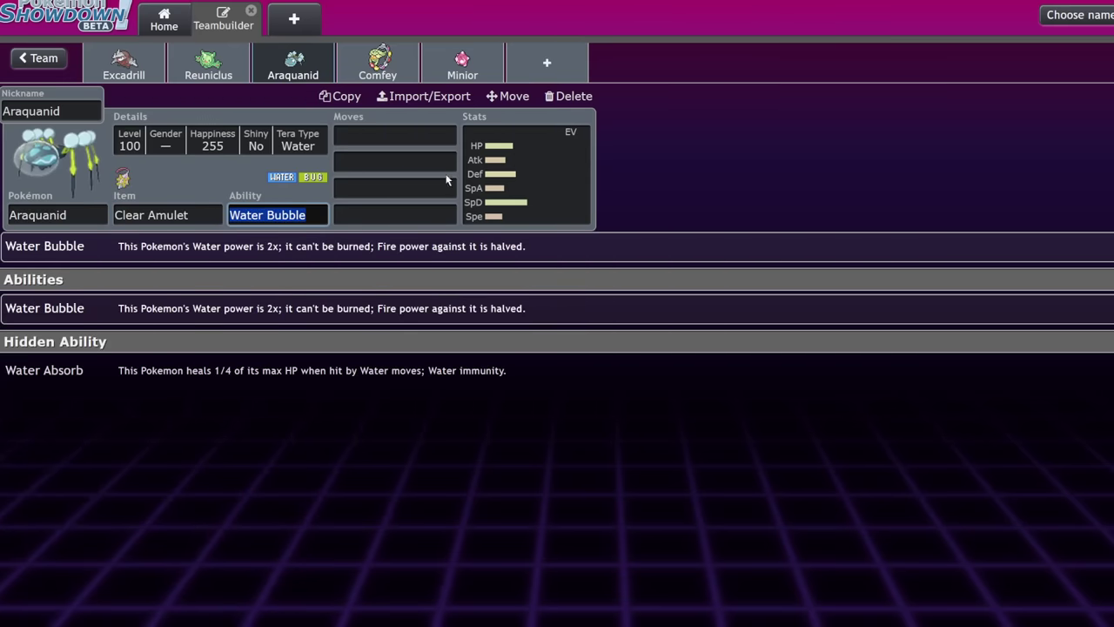
Give Araquanid 252 Attack EVs, a 31 Attack IV and an Adamant nature (+Atk, -SpA).
left_click(492, 188)
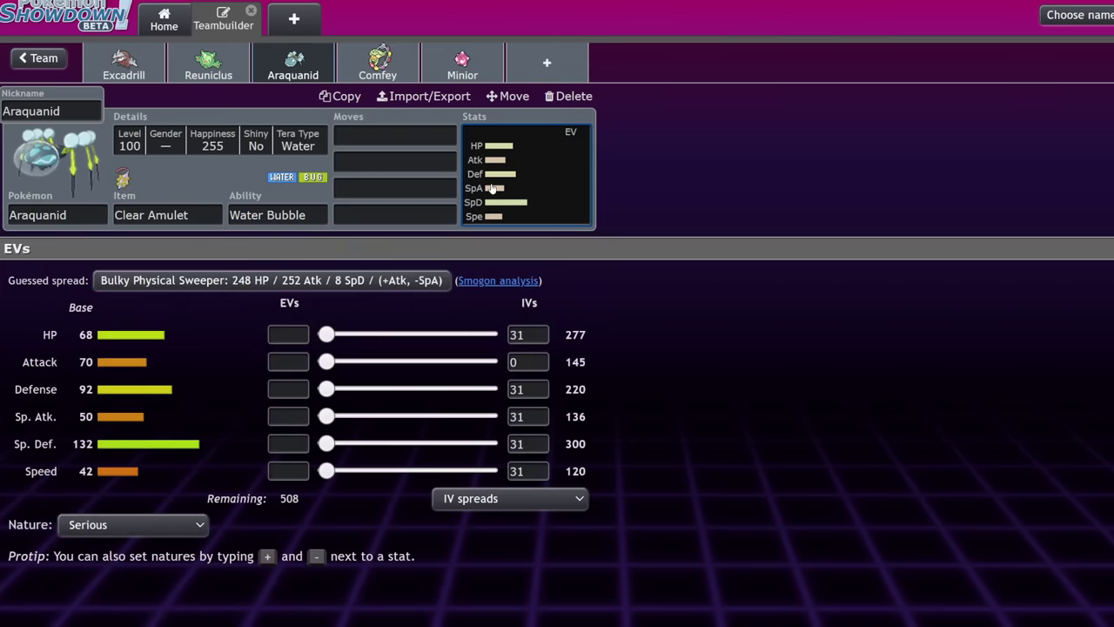
left_click(260, 217)
left_click(505, 200)
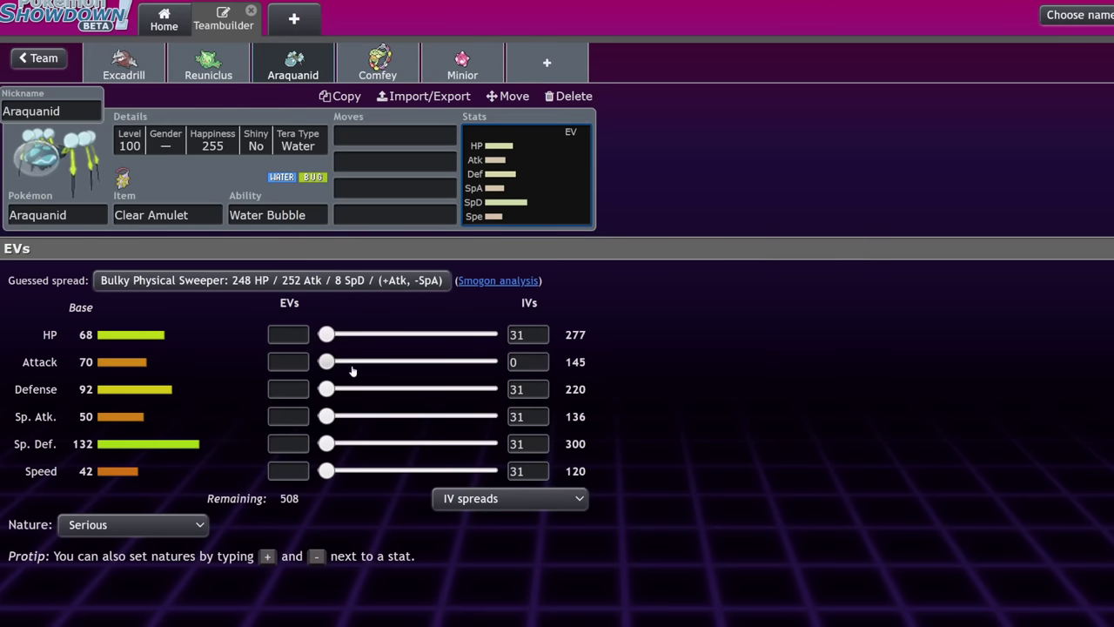
left_click_drag(348, 364, 521, 362)
double_click(516, 362)
type("31")
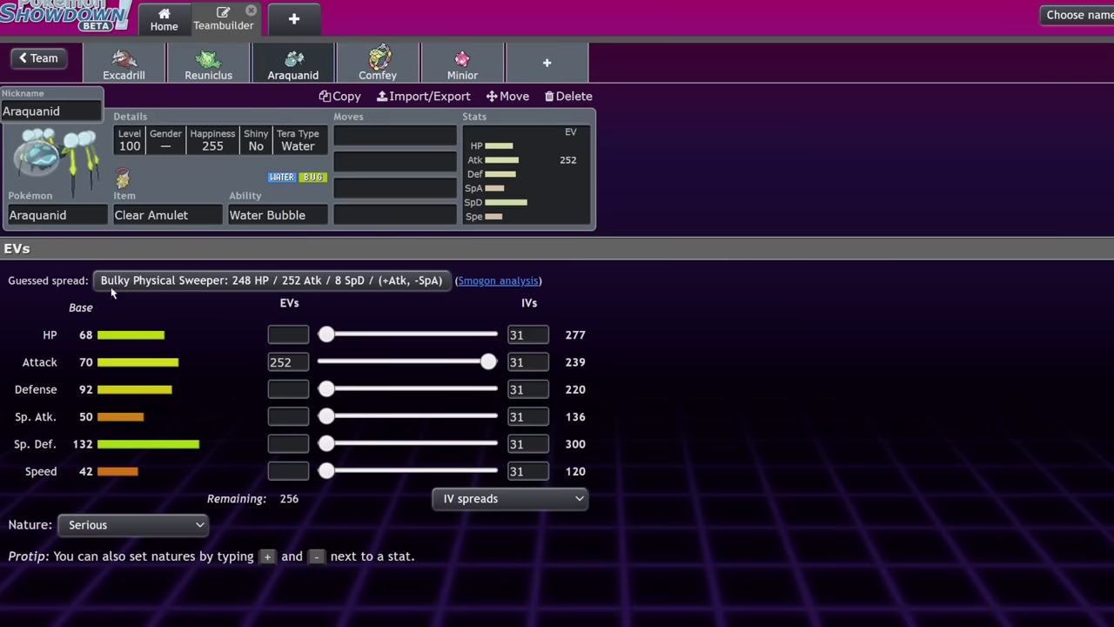
key("a")
Give Araquanid Liquidation and Leech Life as its first two moves.
left_click(345, 137)
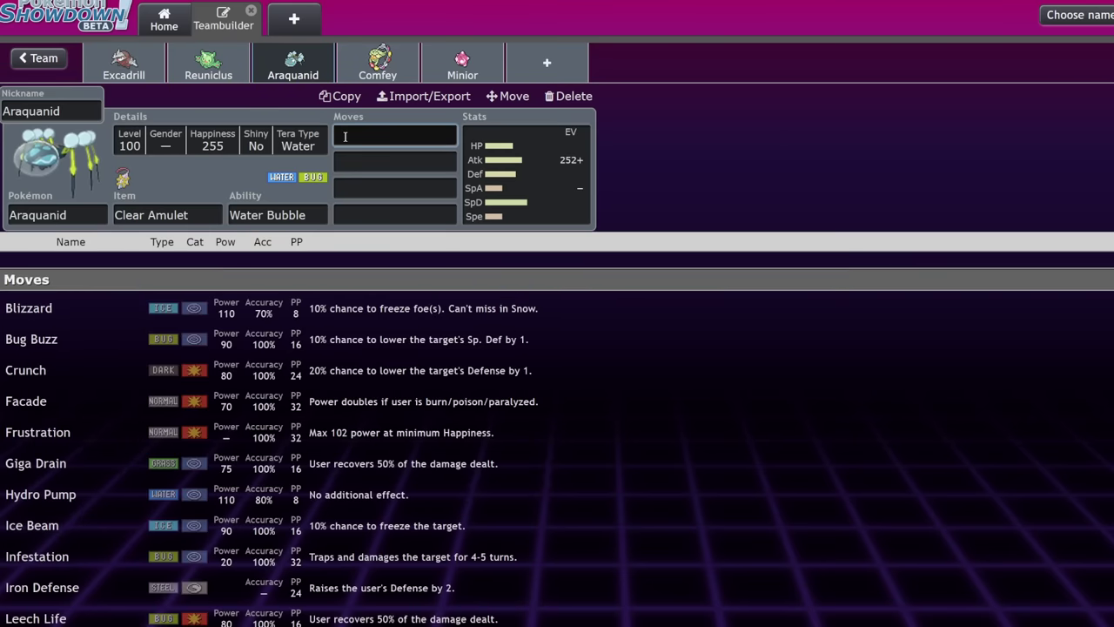
type("liq")
key("Return")
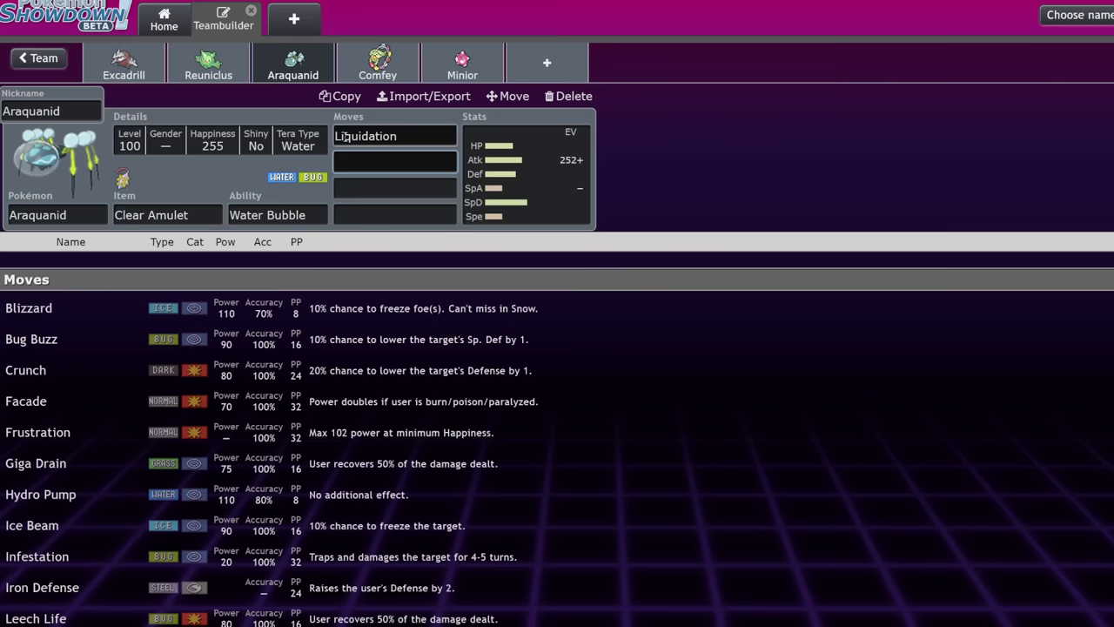
type("lee")
key("Return")
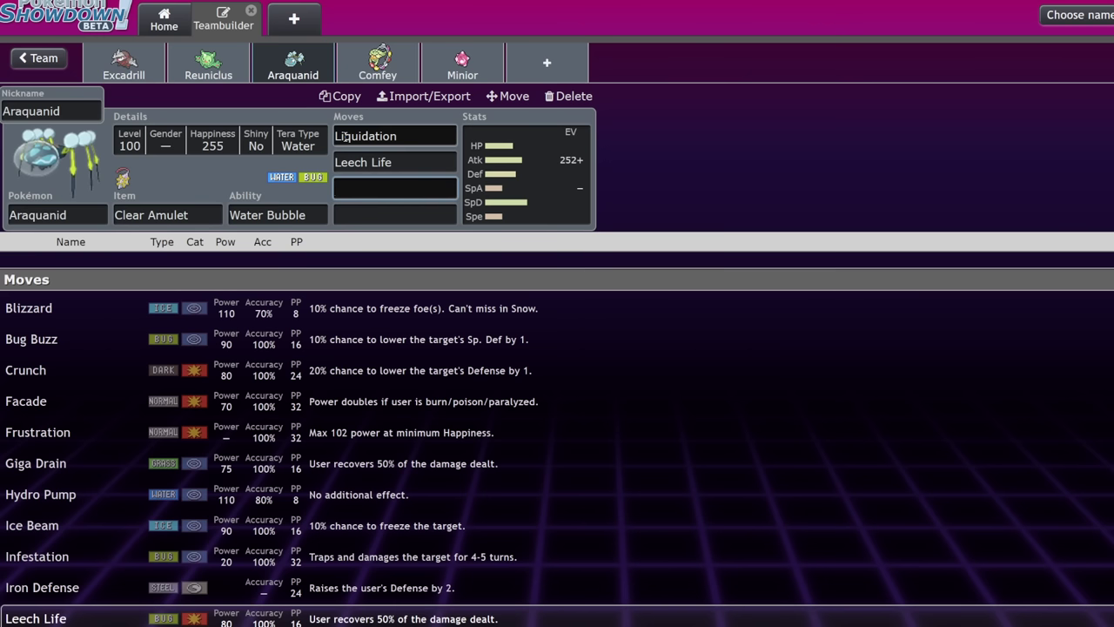
Look through Araquanid's move list and change its held item to Assault Vest.
scroll(527, 419, "down", 10)
scroll(522, 426, "up", 5)
left_click(157, 215)
type("ass")
key("Return")
Fill Araquanid's third and fourth move slots with Poison Jab and Ice Beam.
left_click(377, 191)
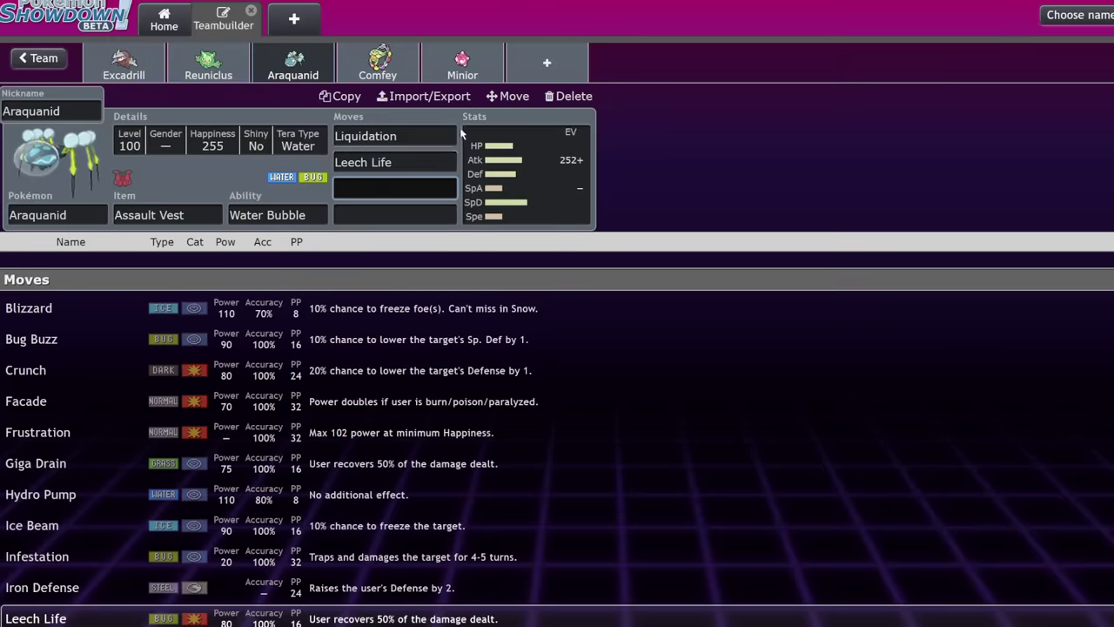
scroll(329, 557, "down", 7)
scroll(322, 557, "down", 10)
scroll(316, 547, "up", 12)
scroll(309, 540, "up", 4)
left_click(218, 420)
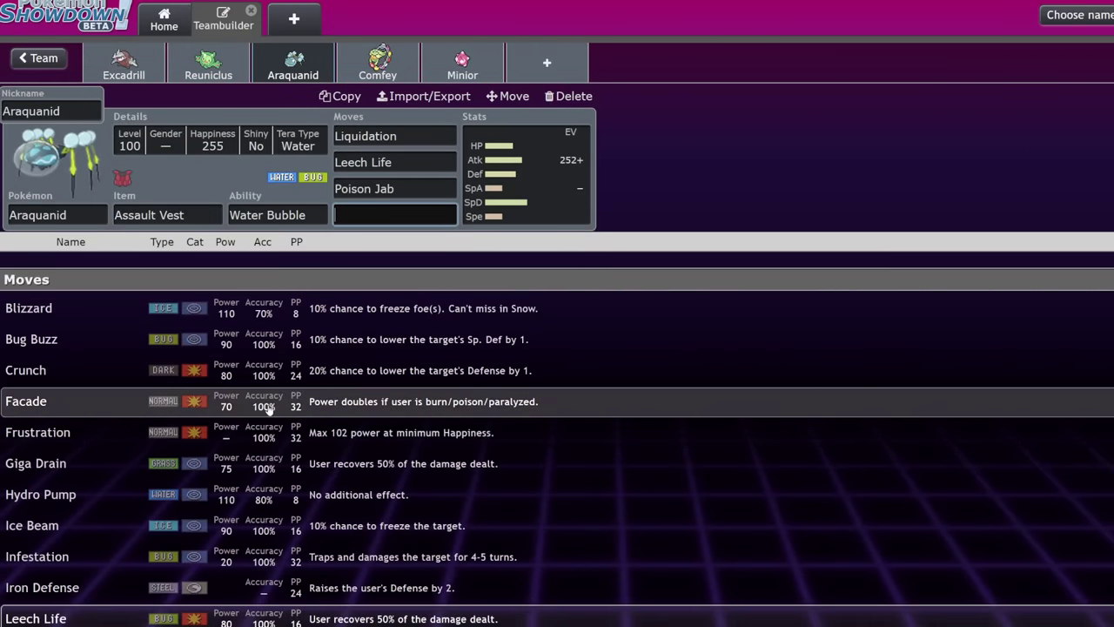
scroll(261, 405, "down", 3)
left_click(246, 412)
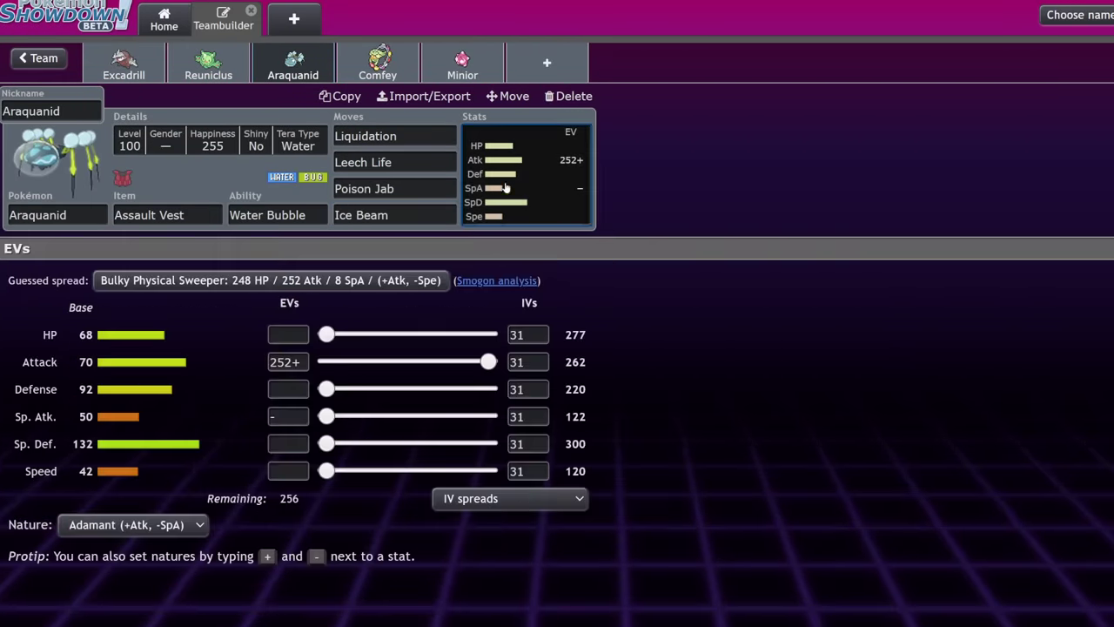
Review Araquanid's stats alongside its fourth move, Ice Beam.
left_click(430, 209)
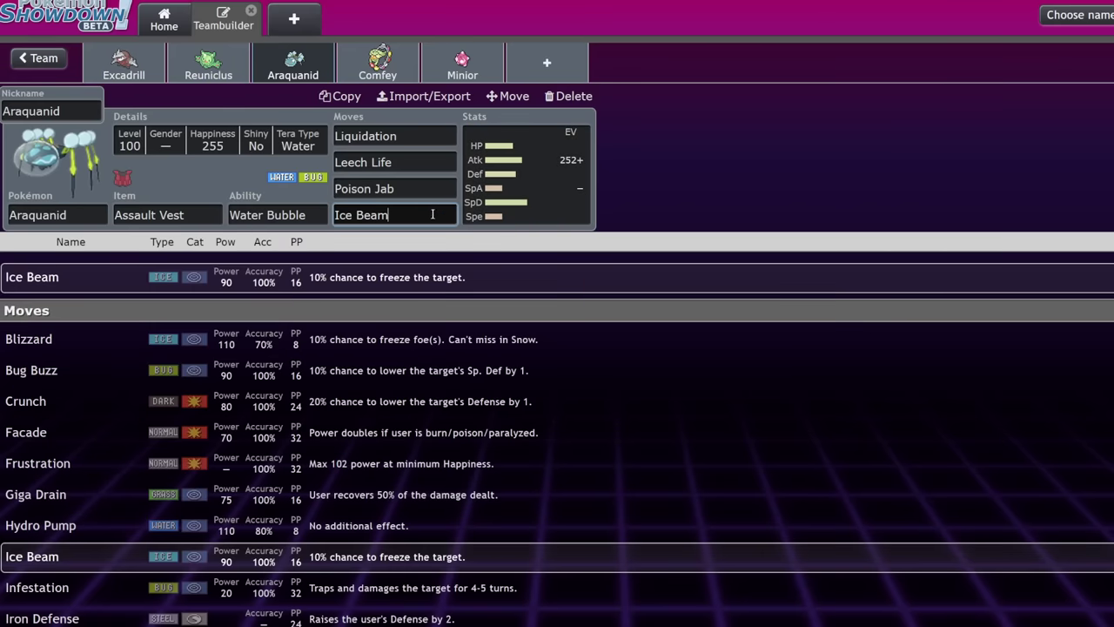
key("Return")
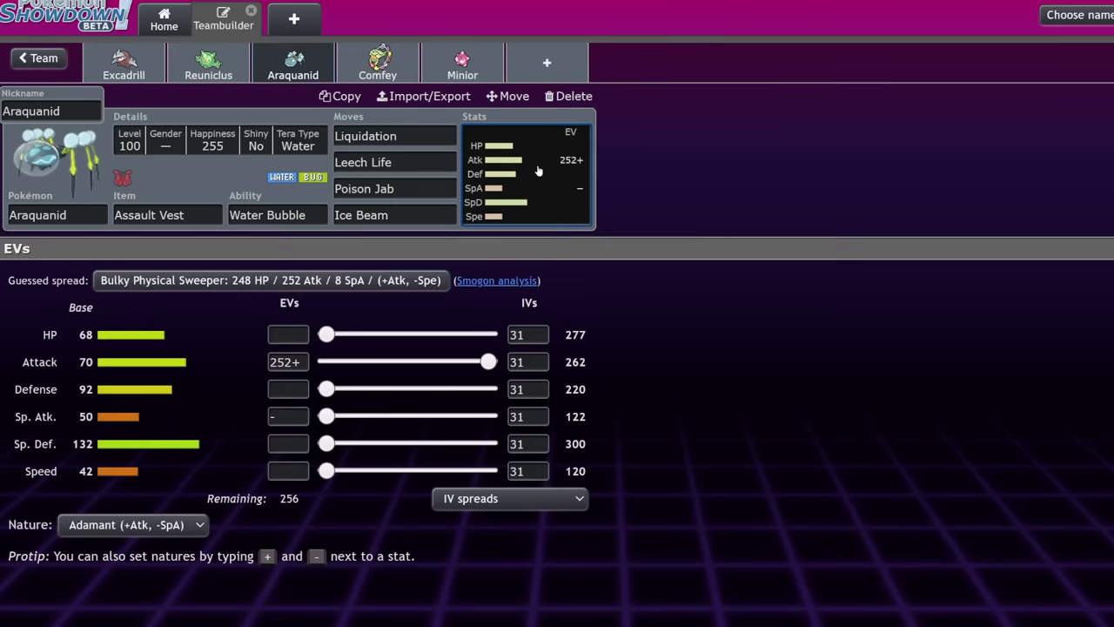
left_click(383, 221)
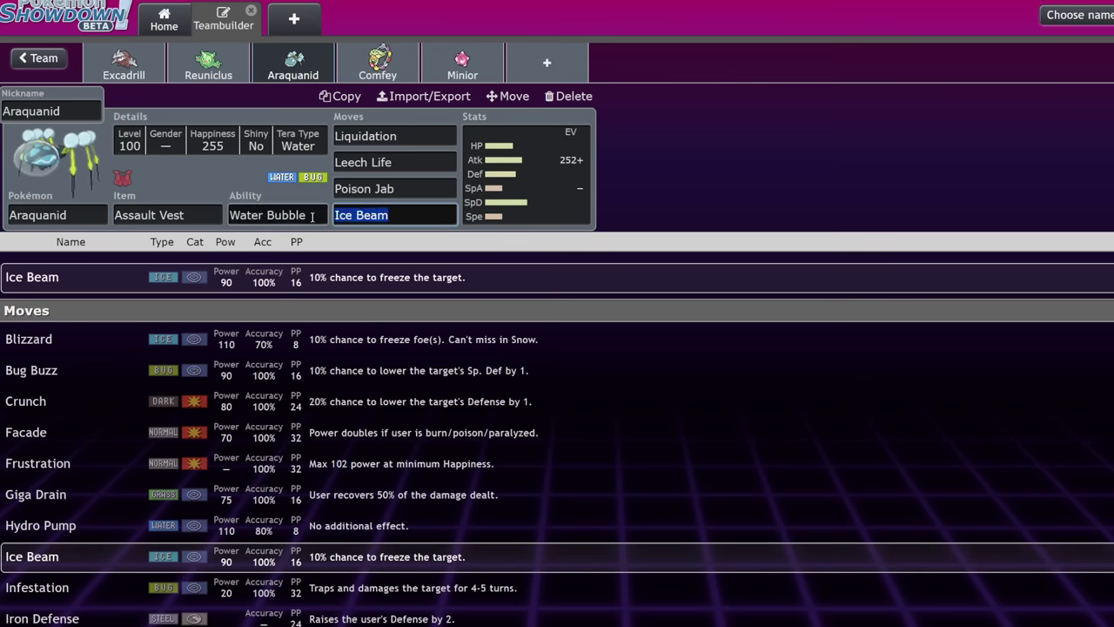
Clear Ice Beam from Araquanid's fourth move slot, look through the available moves, and choose Crunch instead.
key("BackSpace")
scroll(470, 446, "down", 4)
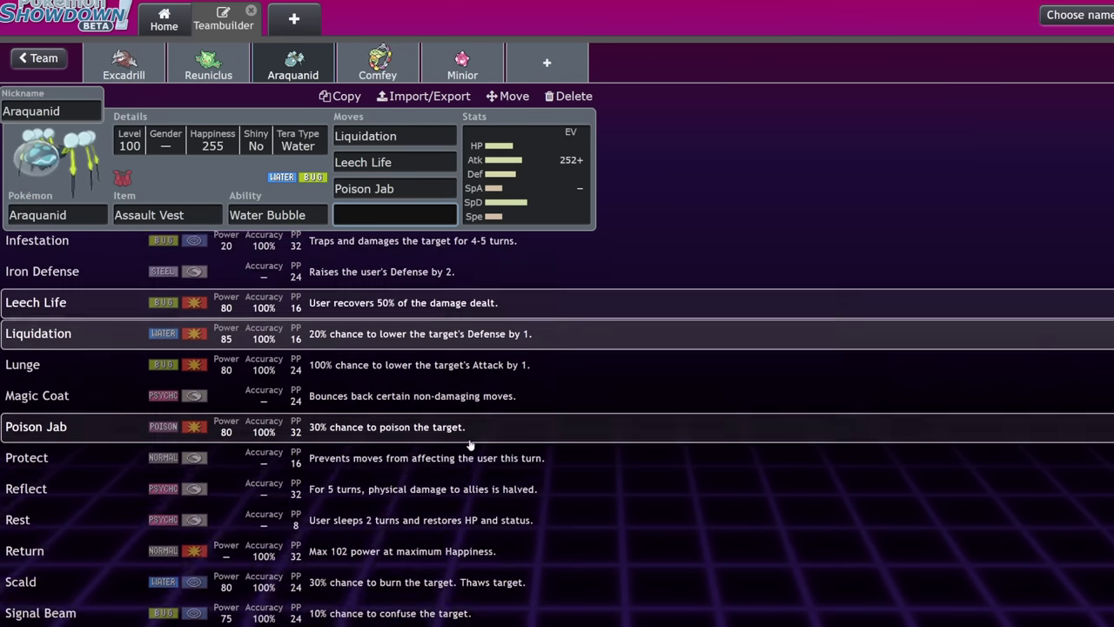
scroll(470, 445, "down", 5)
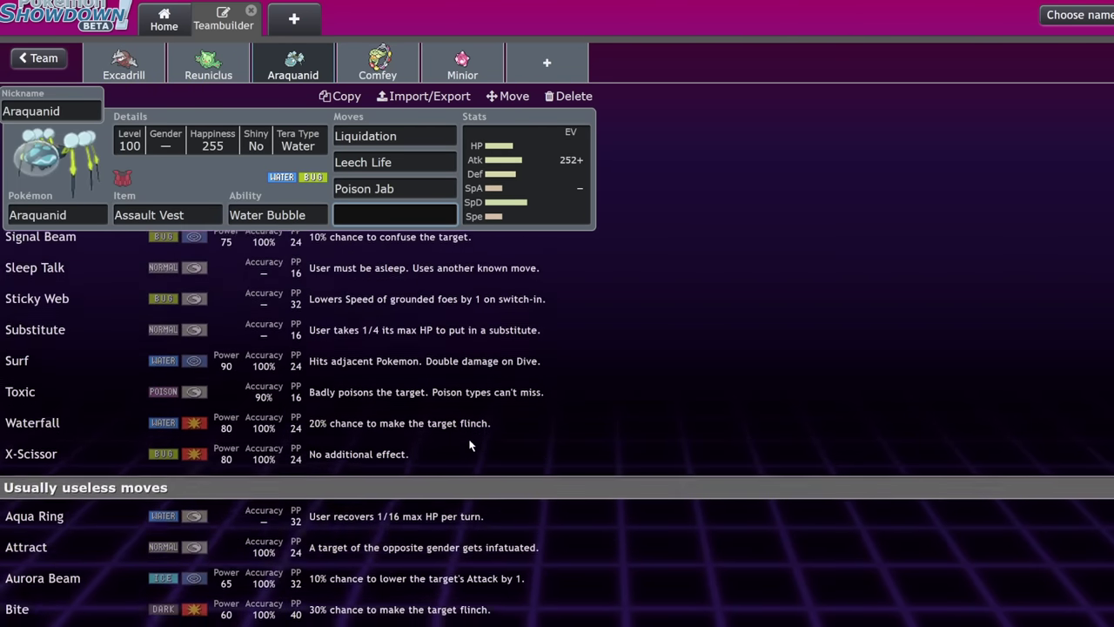
scroll(470, 445, "down", 1)
scroll(470, 444, "up", 4)
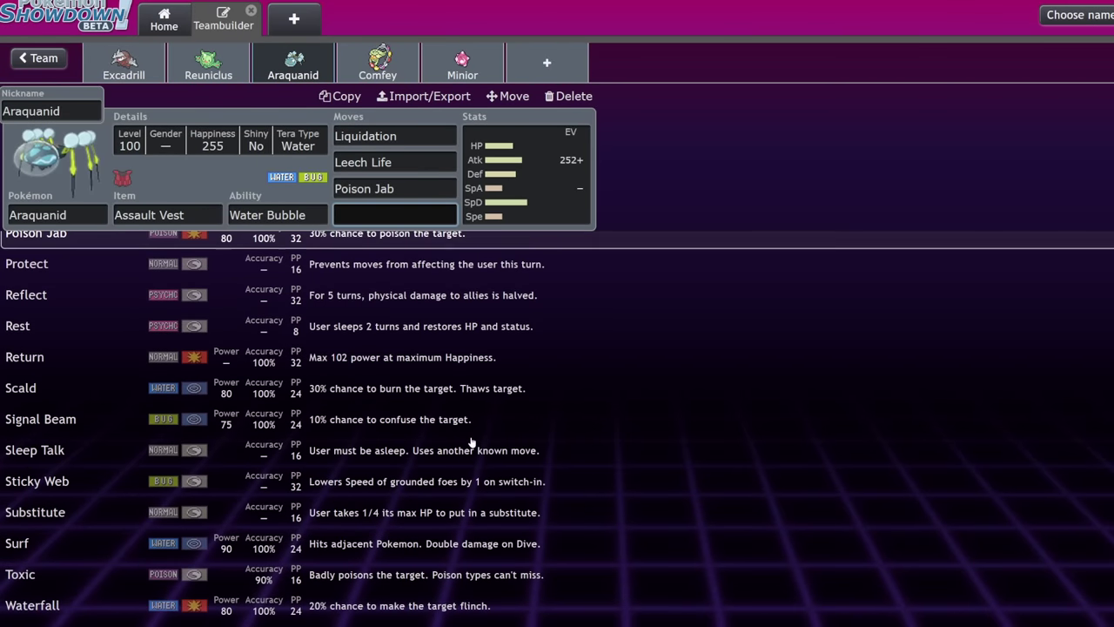
scroll(470, 442, "up", 1)
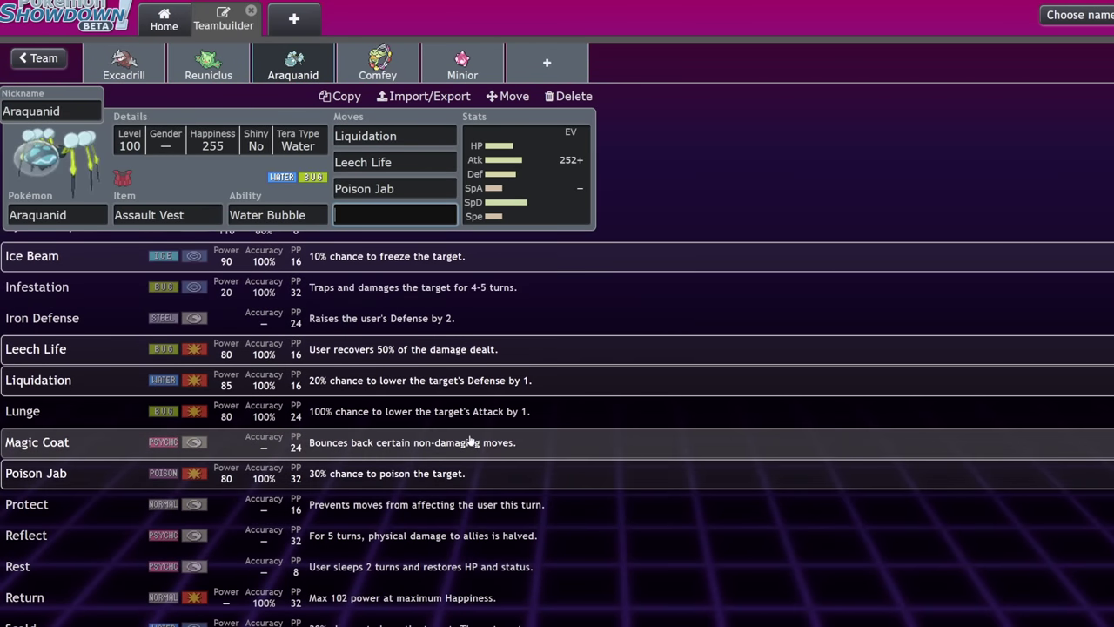
scroll(470, 441, "up", 2)
scroll(470, 440, "up", 2)
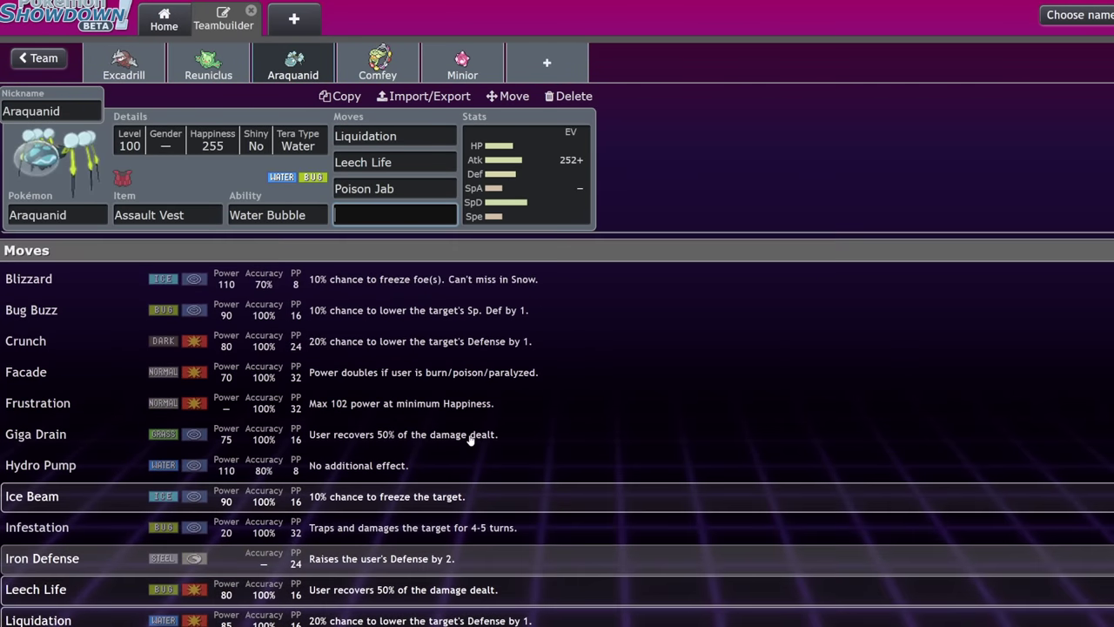
left_click(470, 336)
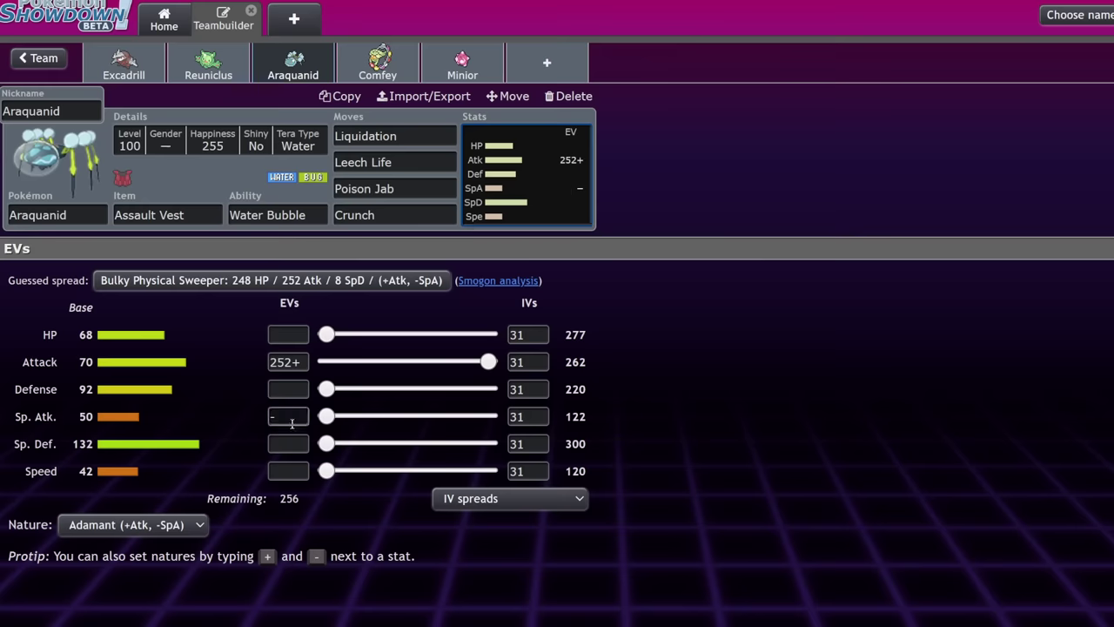
Complete Araquanid's EV spread with 252 in HP and 4 in Special Defense.
left_click_drag(325, 334, 488, 334)
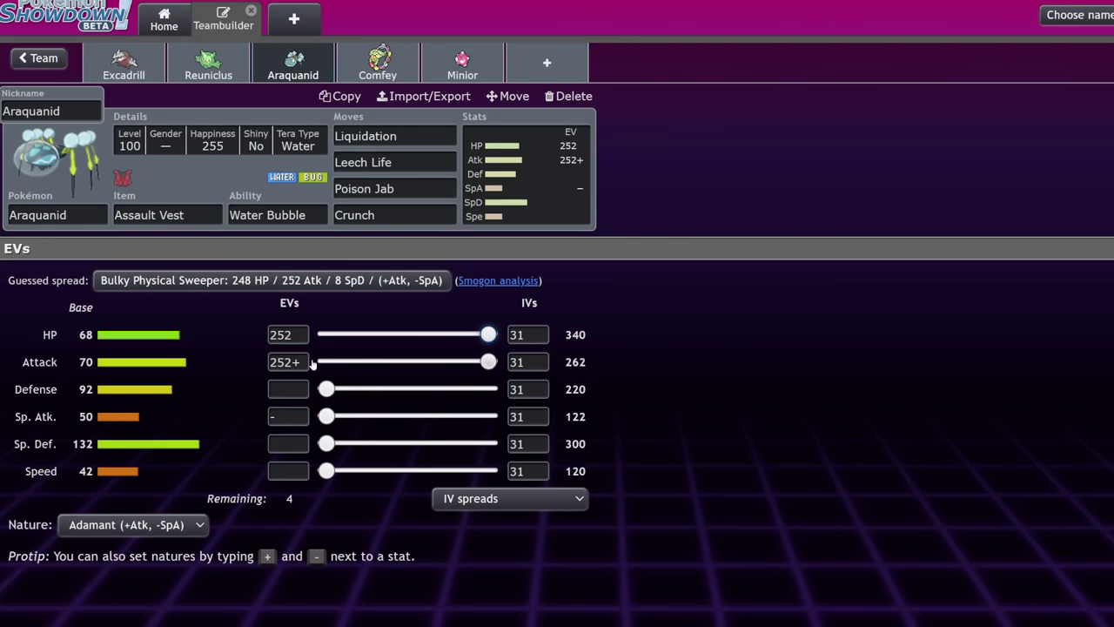
left_click(289, 444)
type("4")
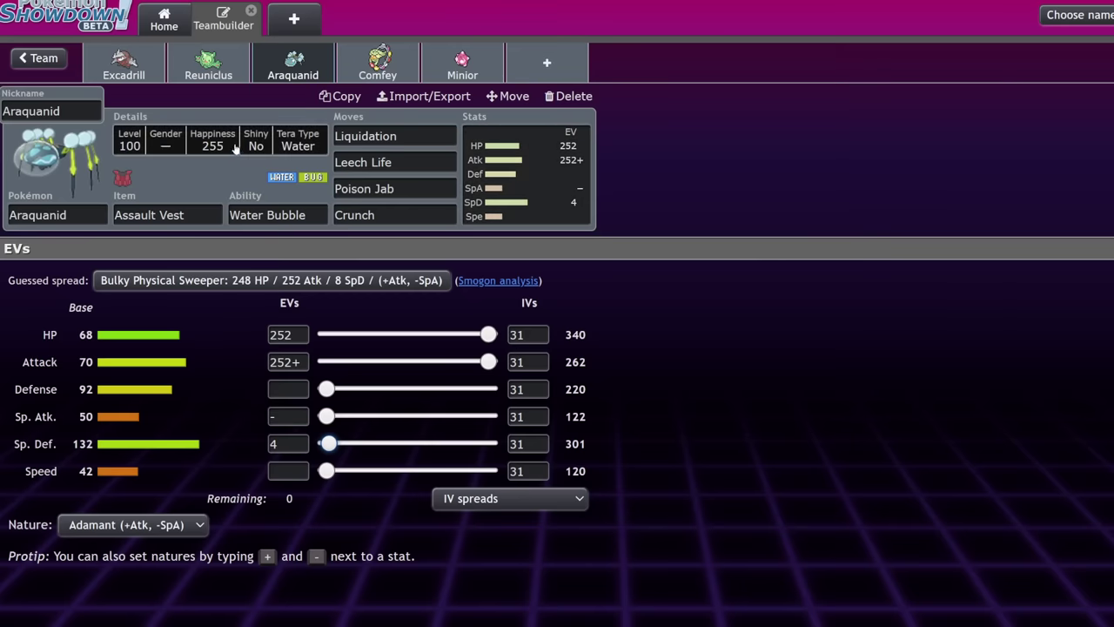
Change Araquanid's held item to Mystic Water.
left_click(157, 214)
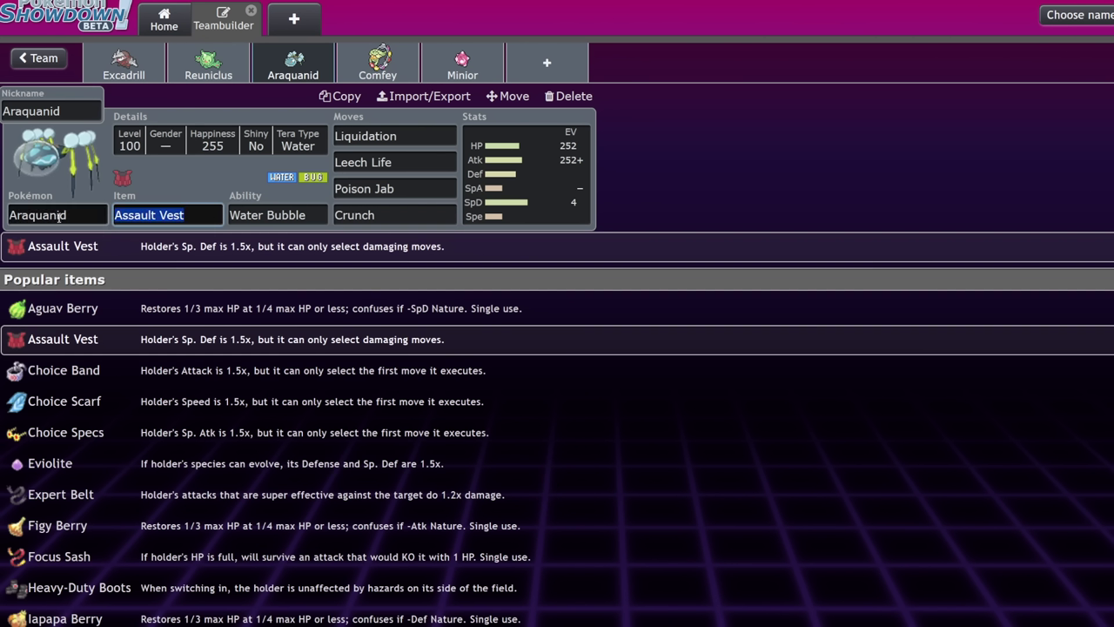
type("my")
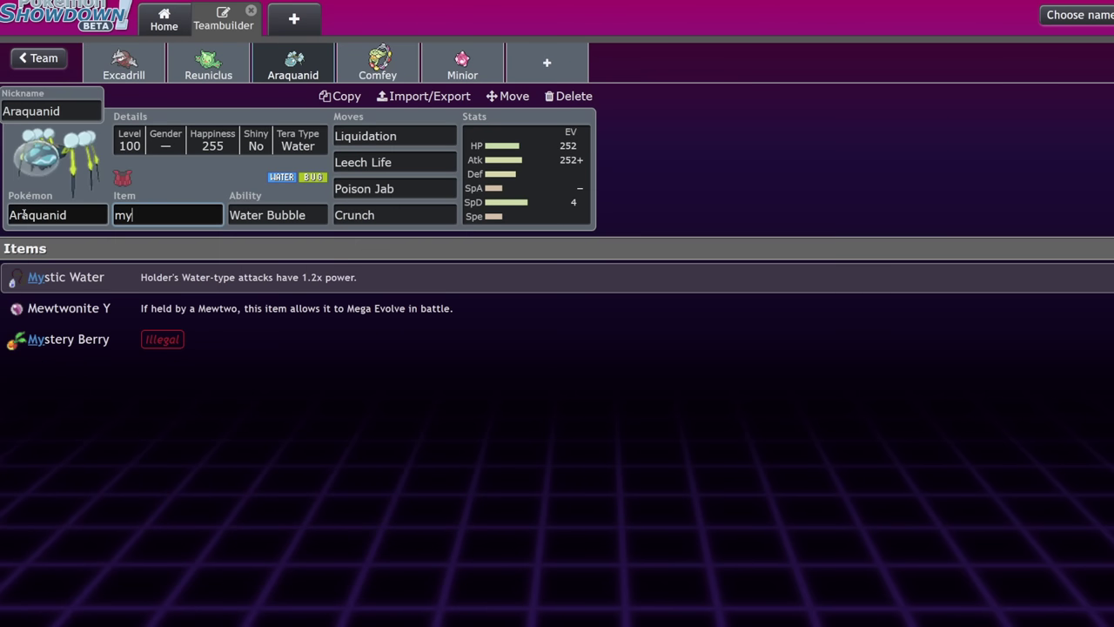
left_click(217, 270)
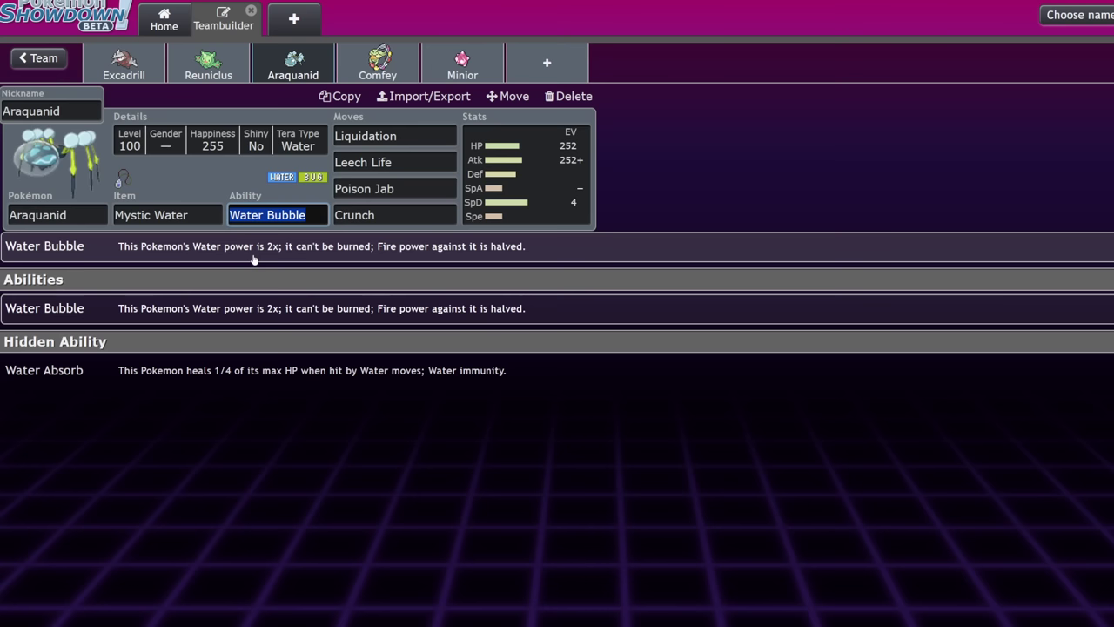
Review Araquanid's EV spread, Tera type details, Water Bubble ability and first move, Liquidation.
left_click(527, 174)
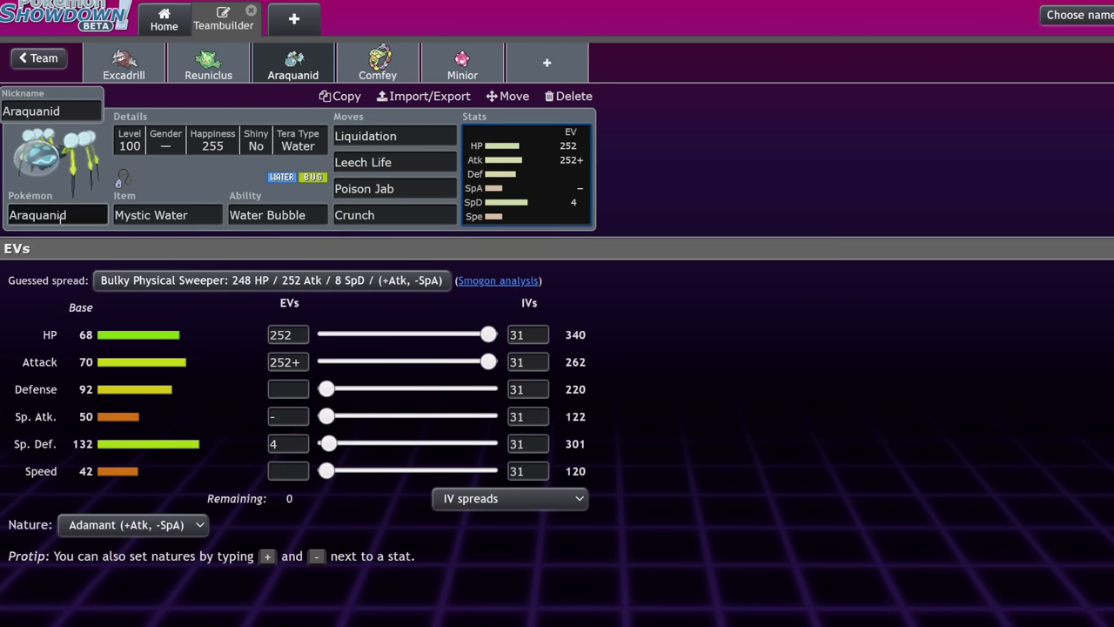
left_click(261, 141)
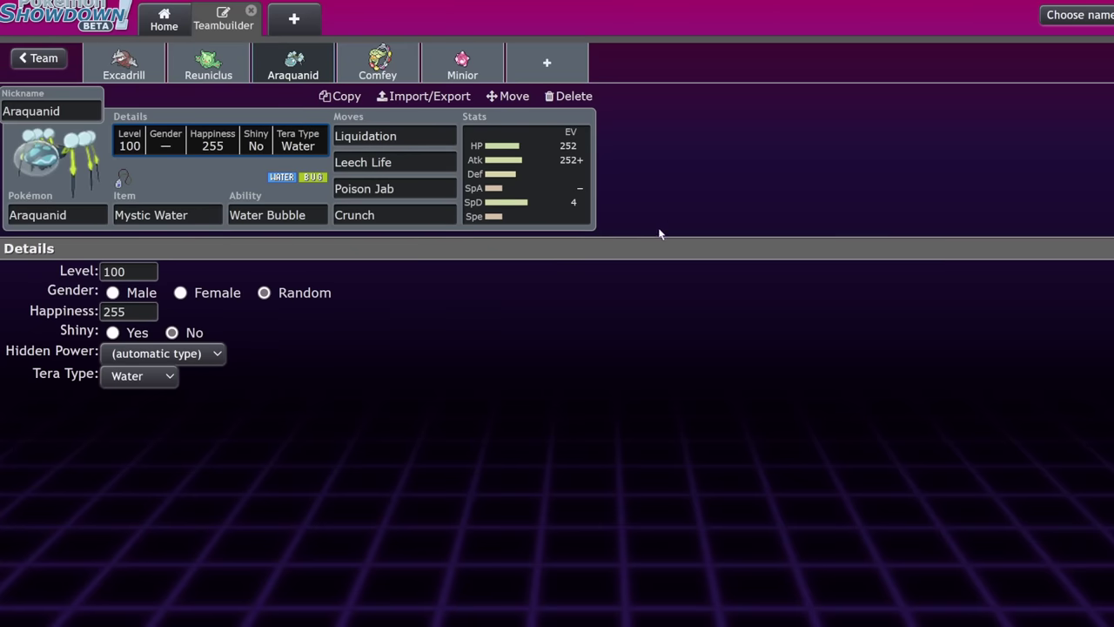
left_click(562, 194)
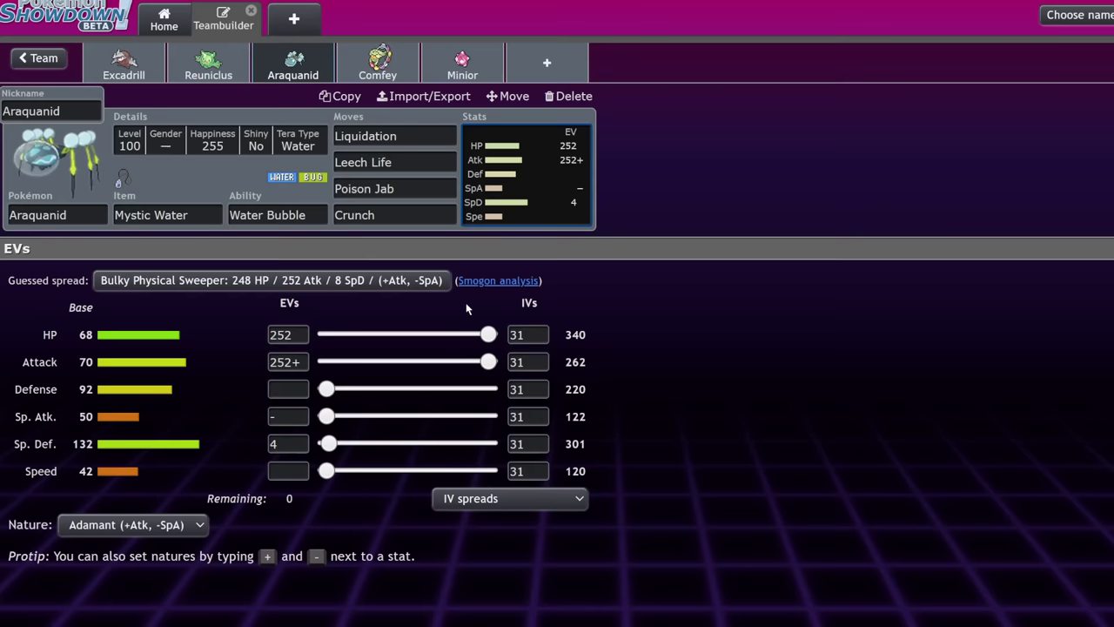
left_click(259, 217)
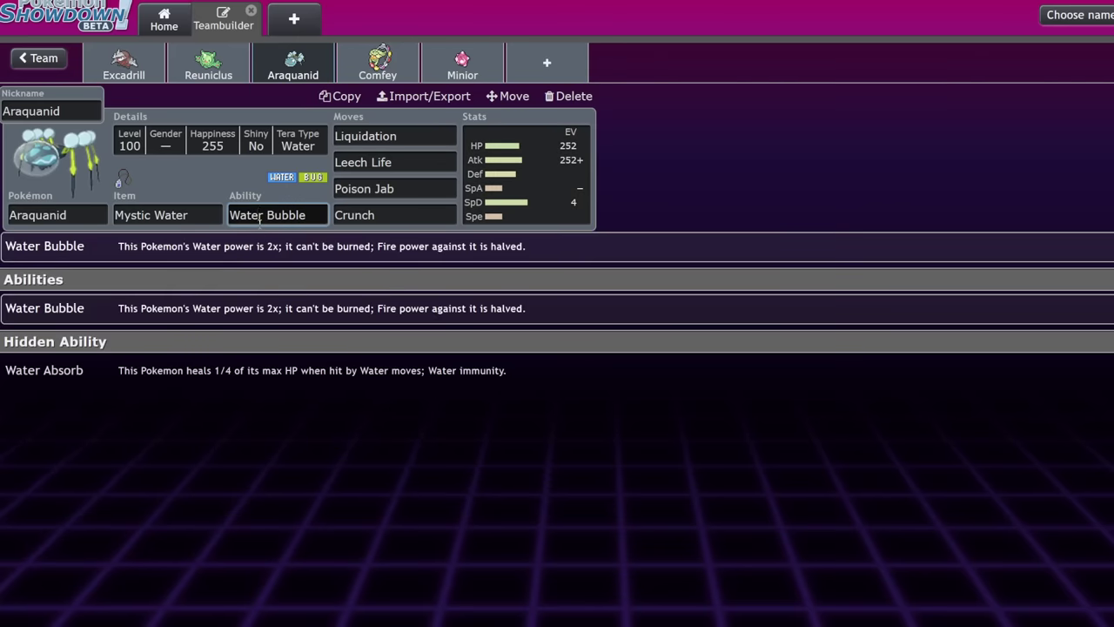
left_click(275, 153)
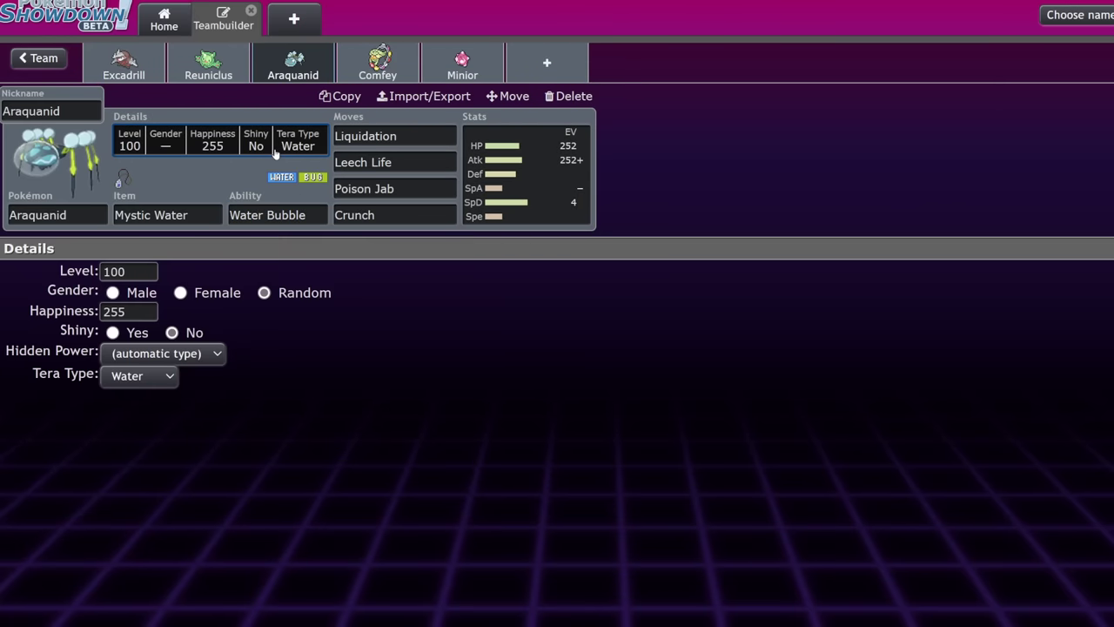
left_click(423, 135)
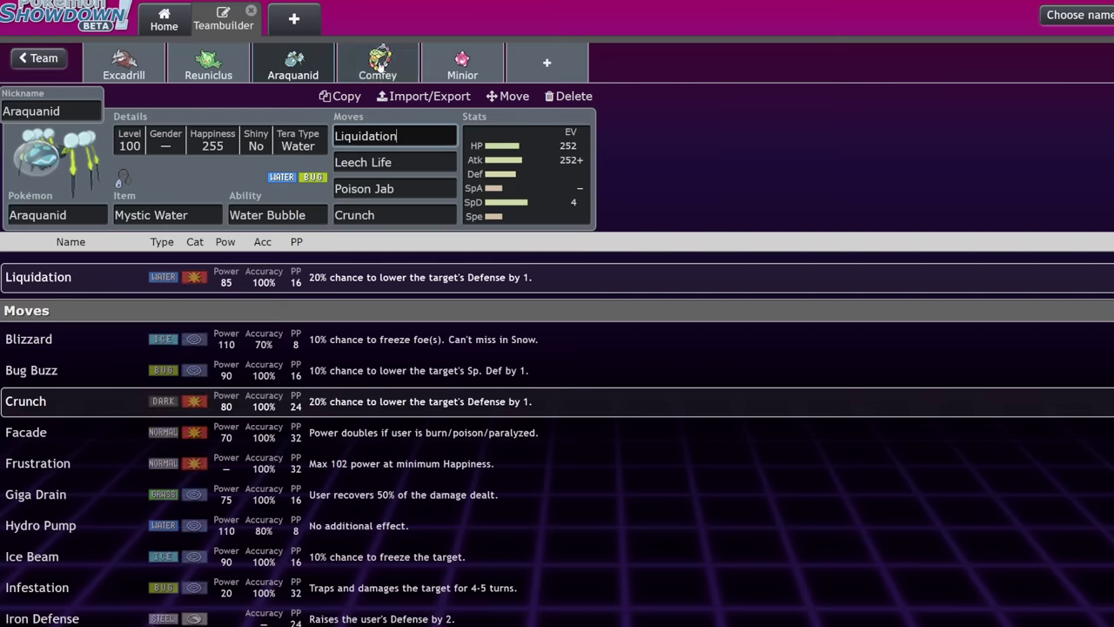
left_click(527, 167)
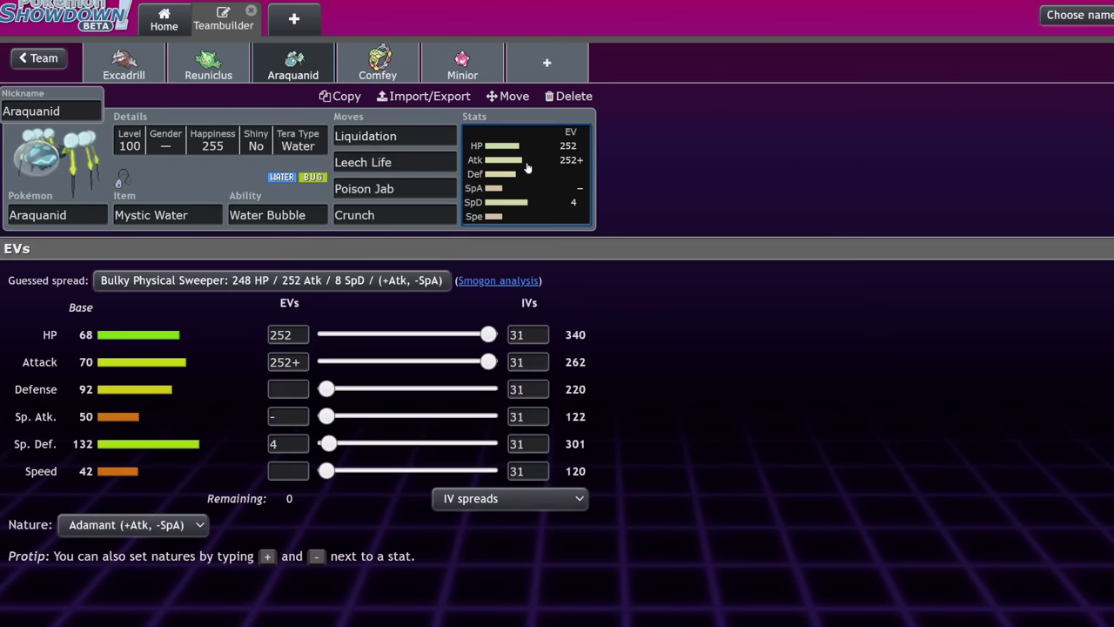
Open Comfey's set and change its ability to Triage.
left_click(371, 67)
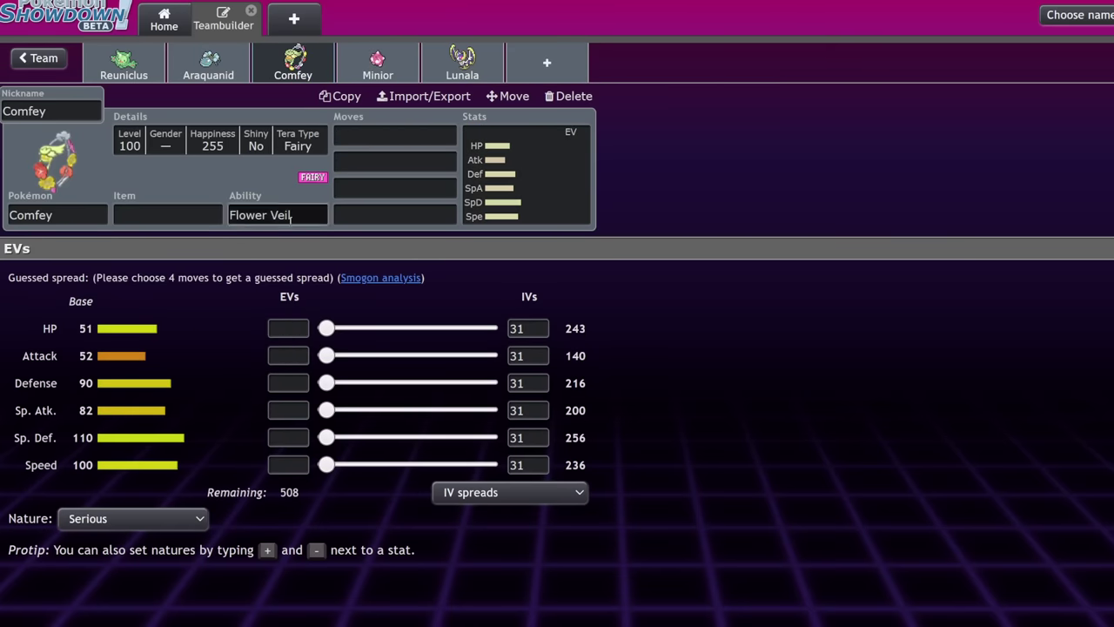
left_click(261, 215)
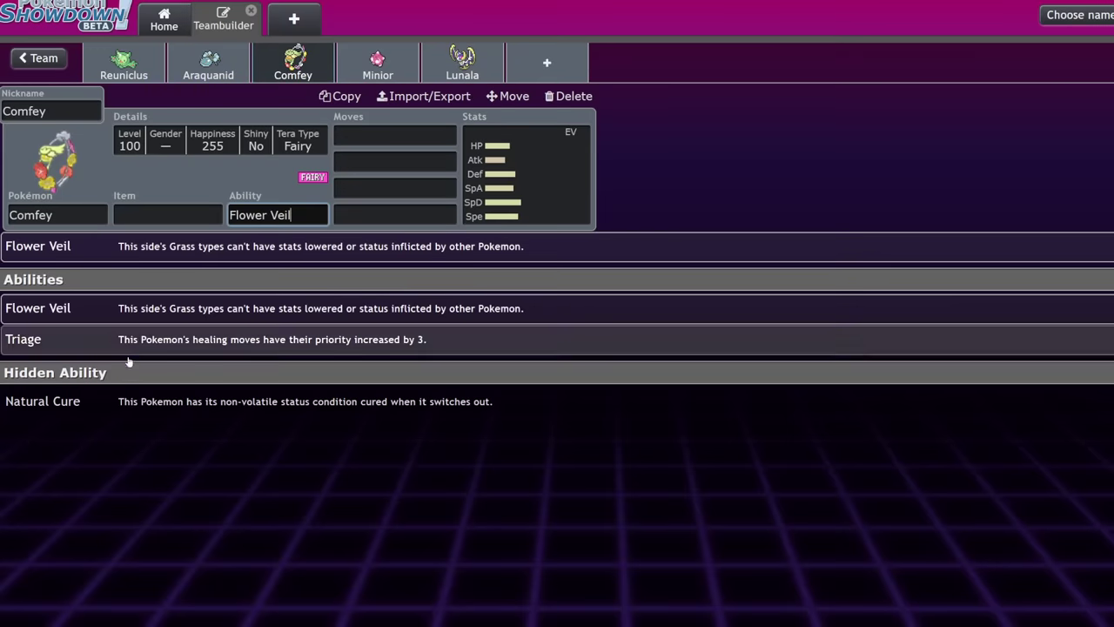
left_click(156, 339)
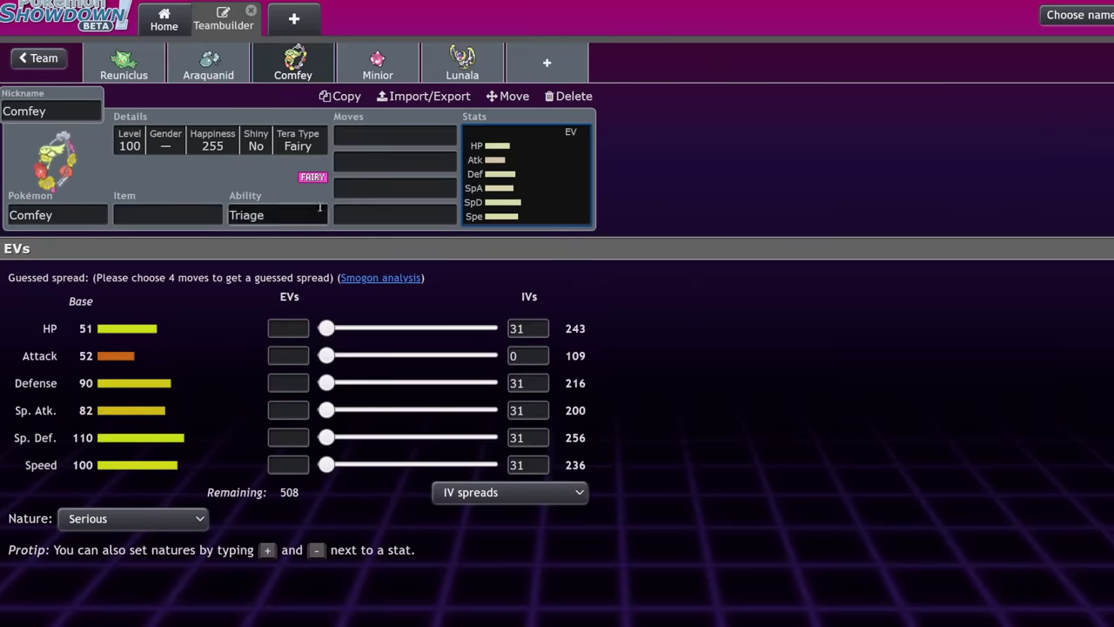
Give Comfey Floral Healing and Trick Room as its first two moves.
left_click(374, 140)
type("flor")
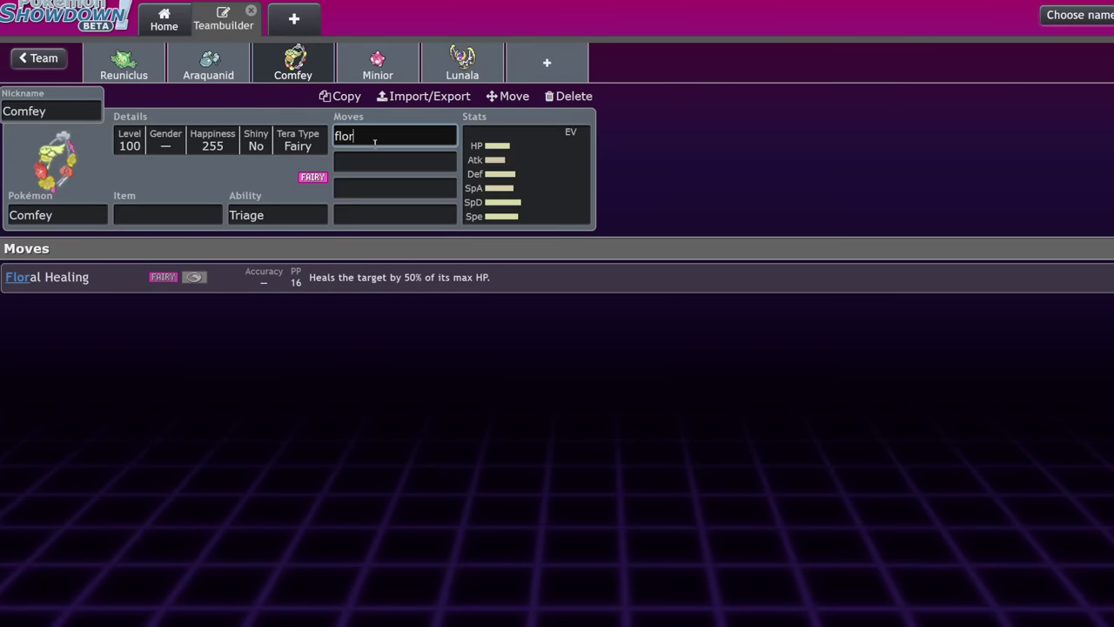
left_click(411, 285)
left_click(411, 285)
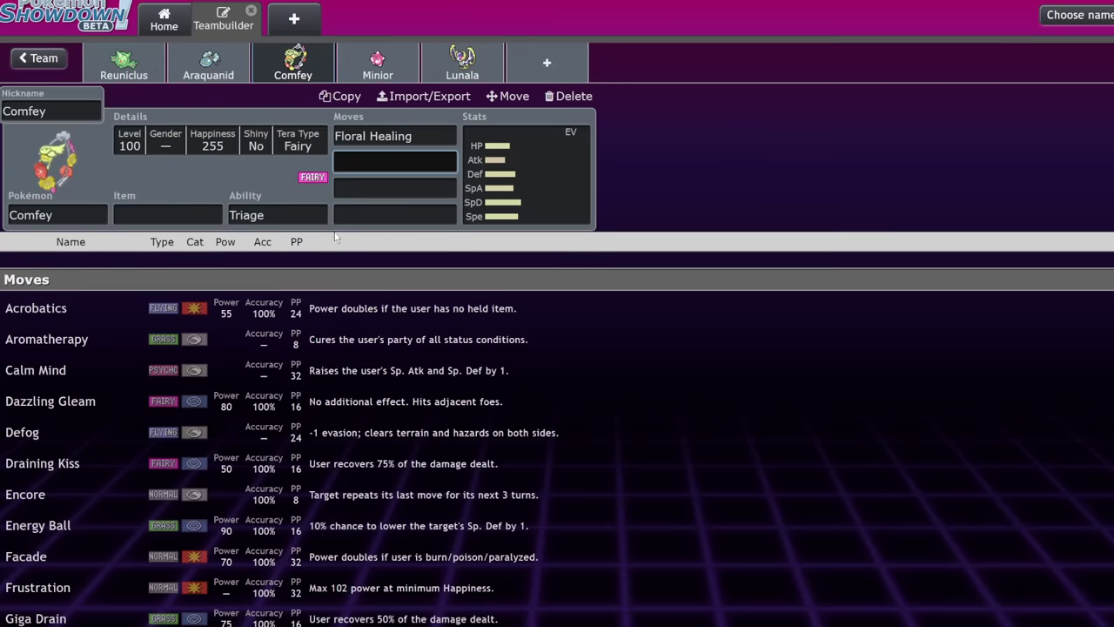
left_click(416, 135)
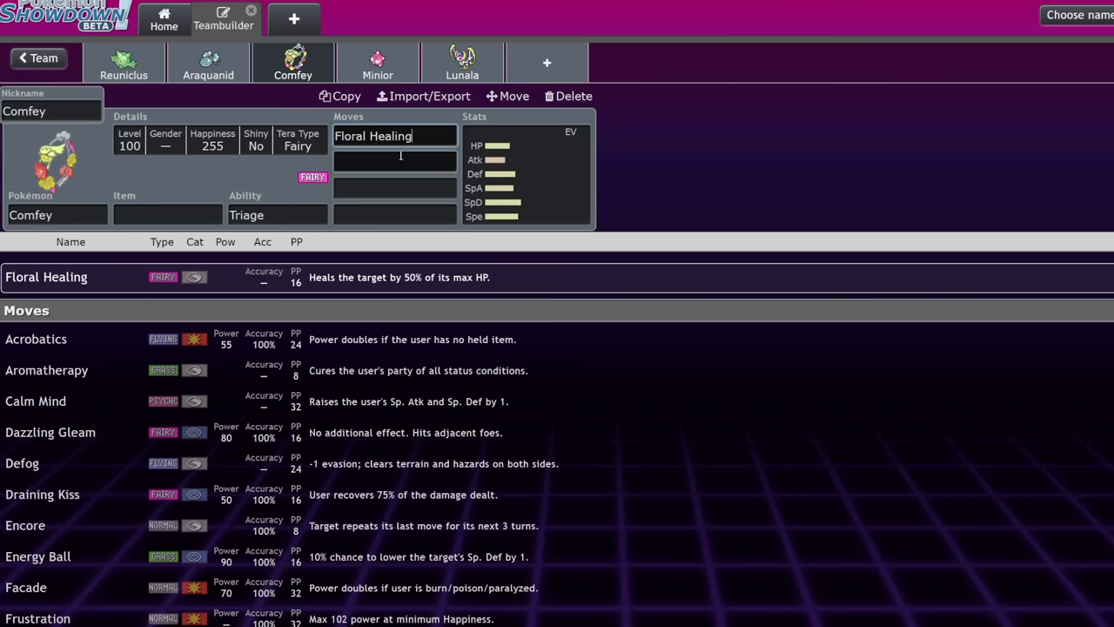
left_click(400, 156)
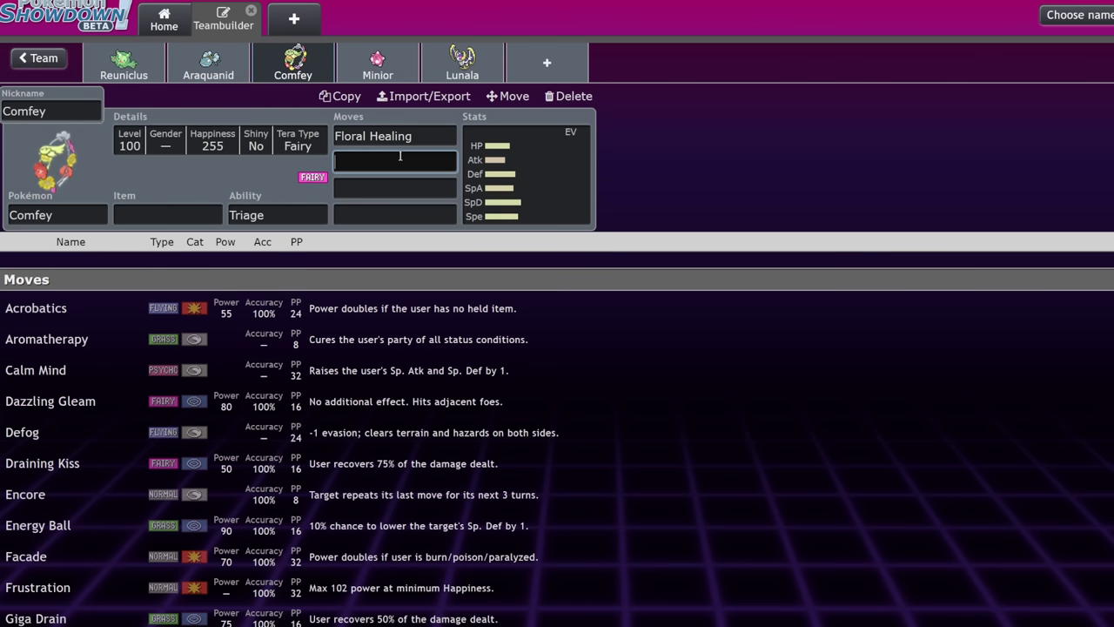
type("trick")
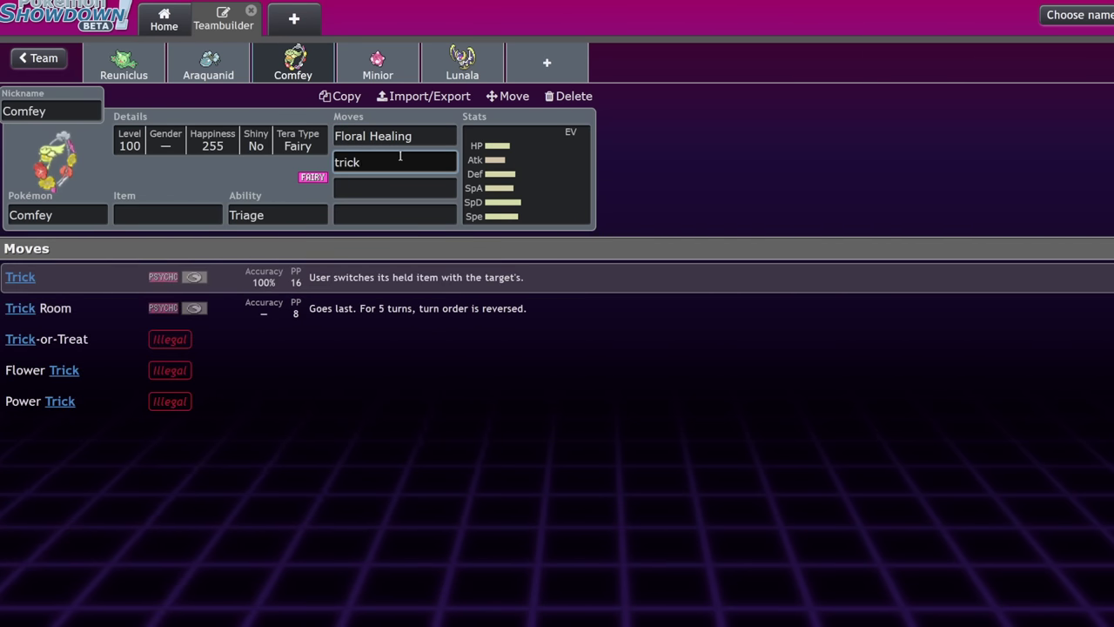
key("Down")
key("Return")
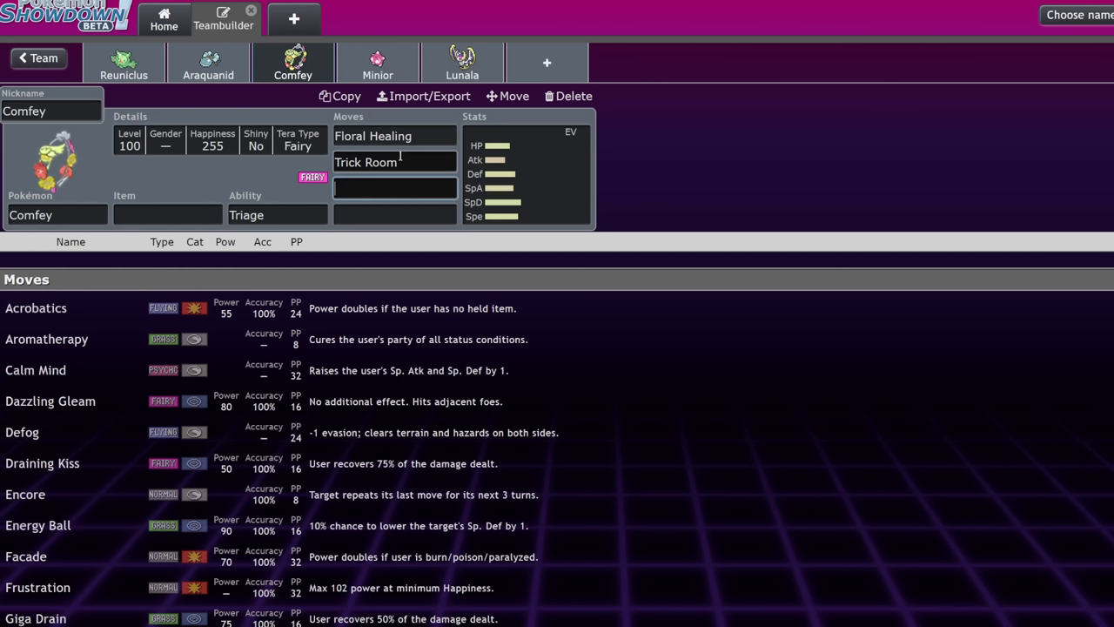
Fill Comfey's third and fourth move slots with Calm Mind and Draining Kiss.
type("calm")
key("Return")
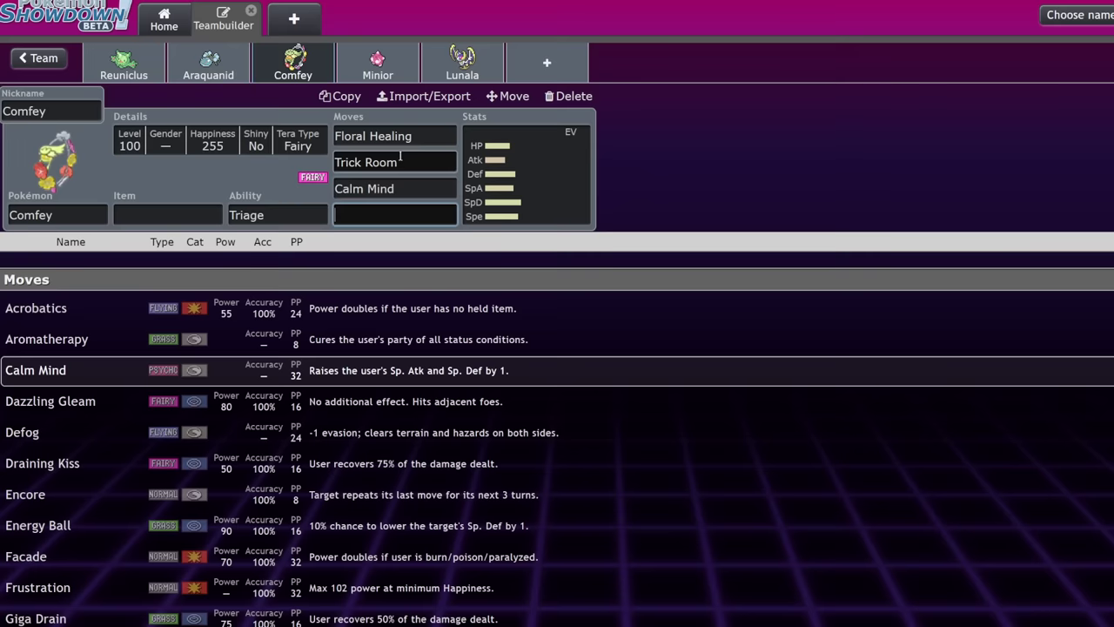
type("dra")
key("Return")
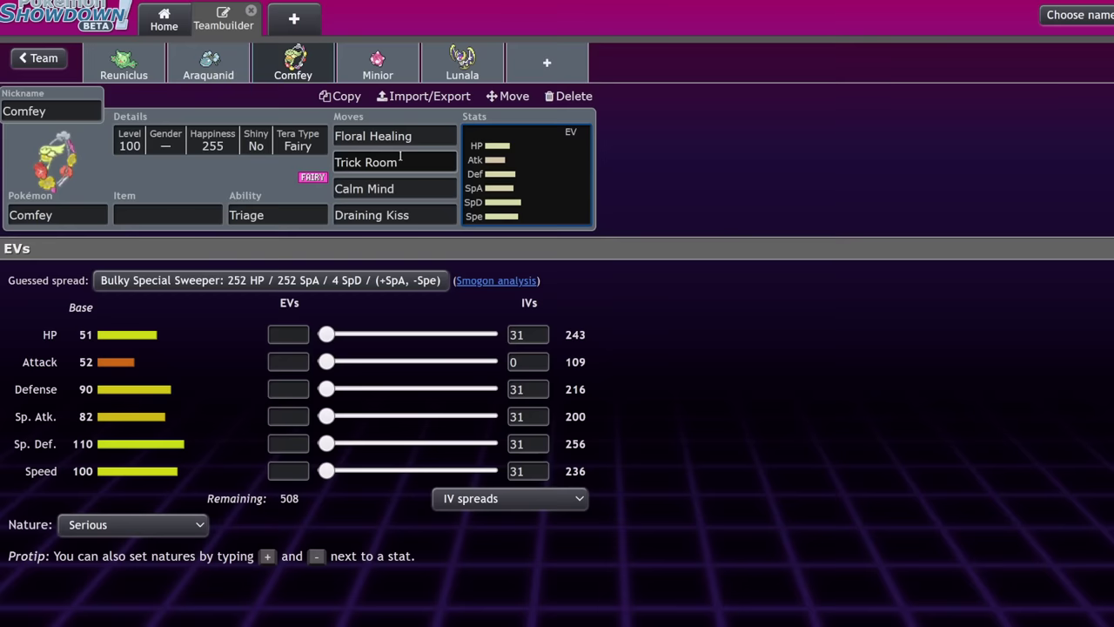
Set Comfey's Tera type to Steel and give it Leftovers as its held item.
left_click(287, 143)
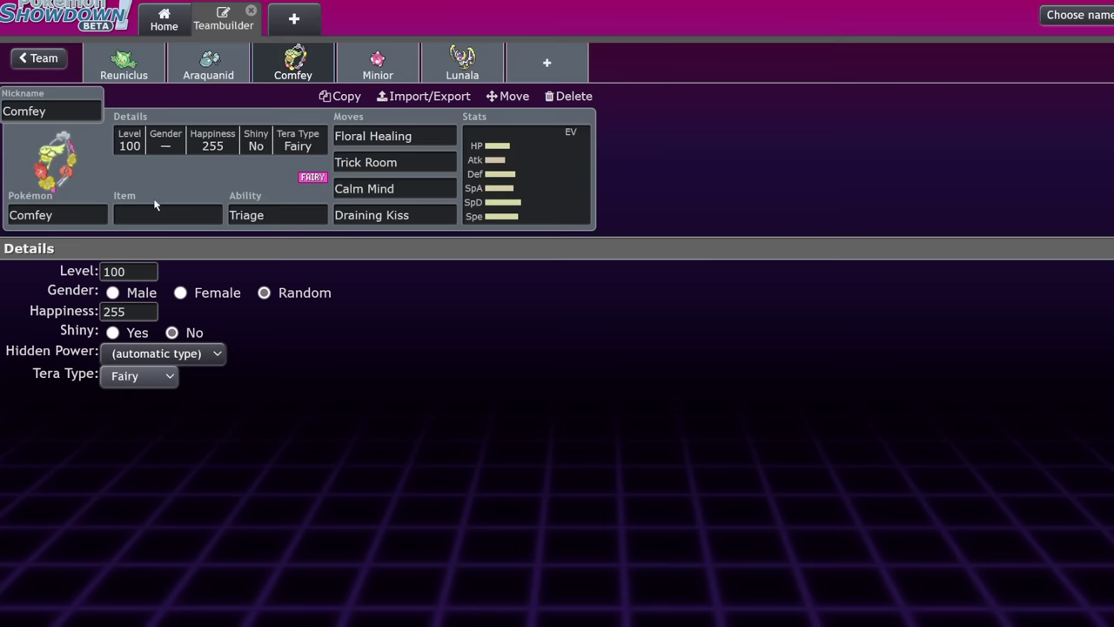
key("s")
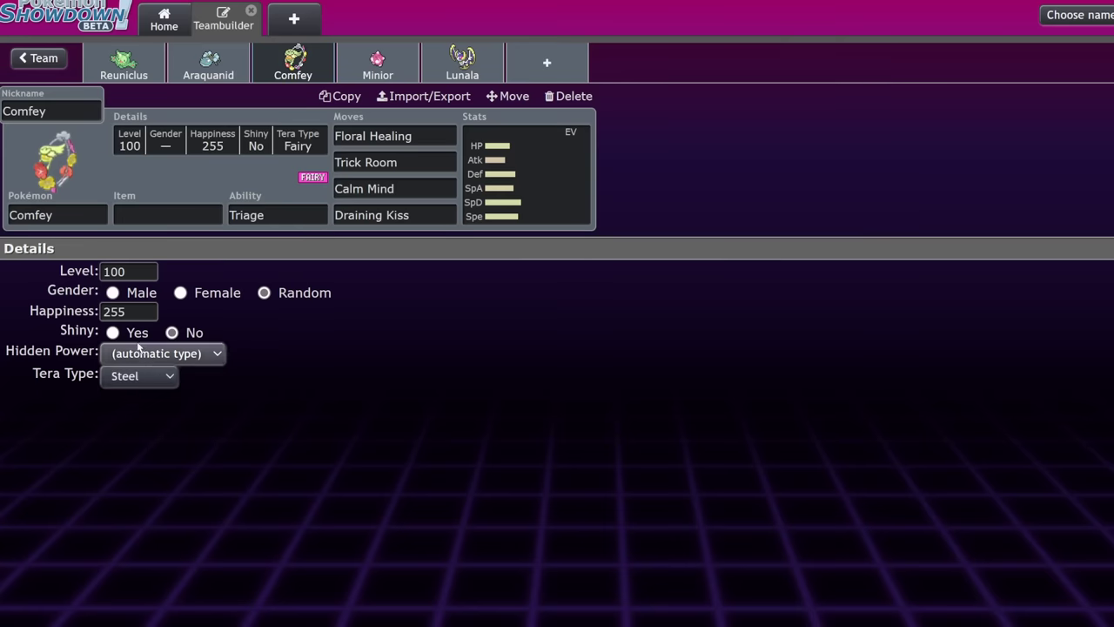
left_click(185, 209)
type("sir")
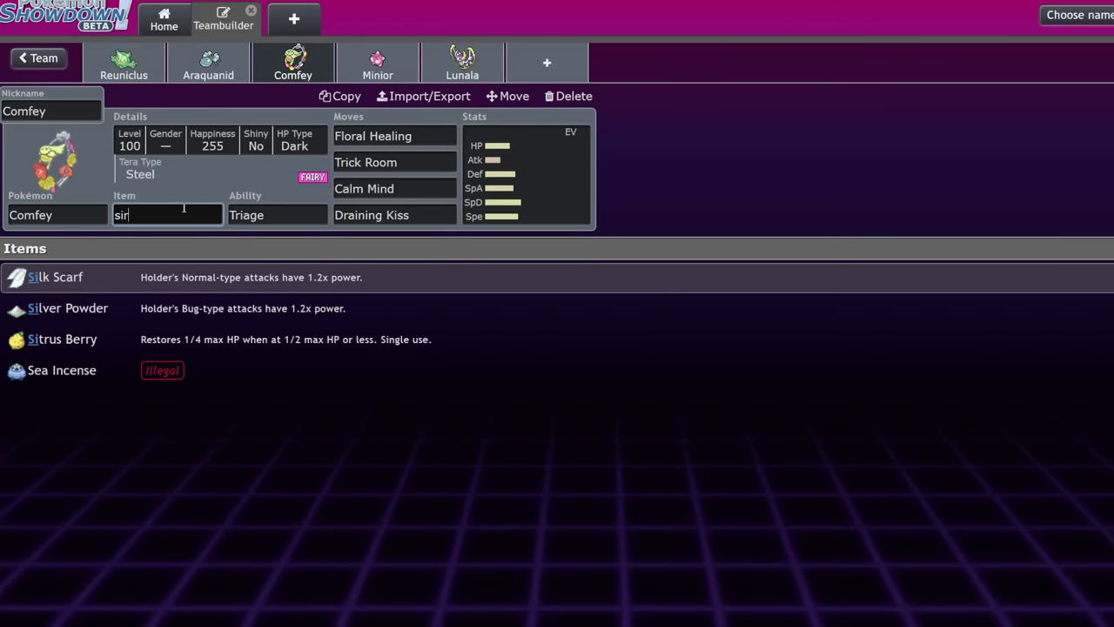
key("BackSpace")
key("BackSpace")
key("BackSpace")
type("lef")
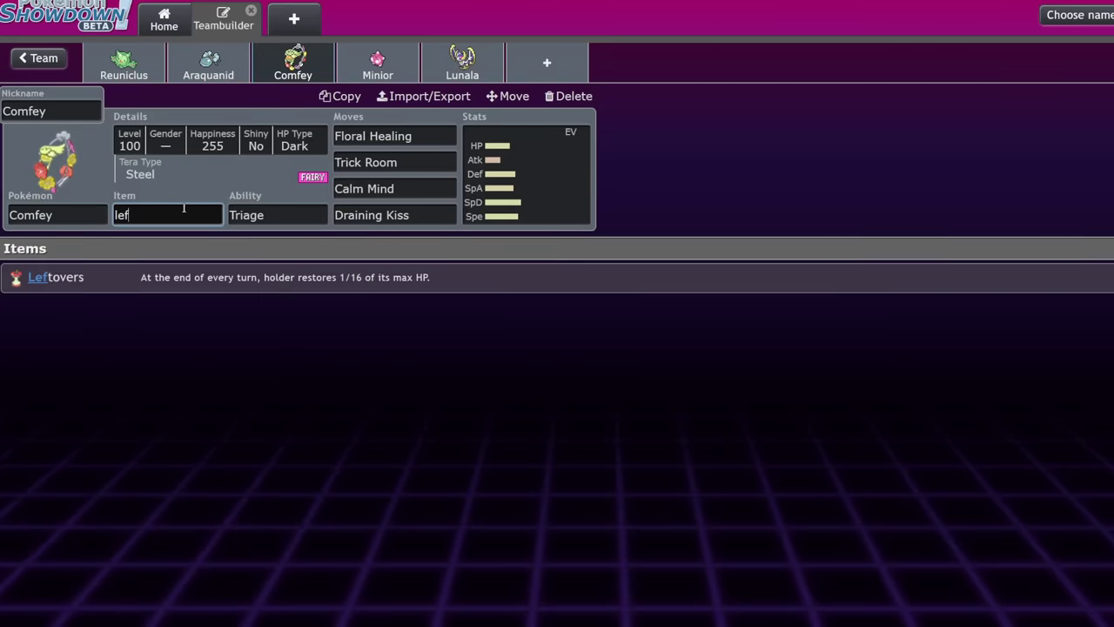
key("Return")
Give Comfey 252 EVs in HP.
left_click(527, 174)
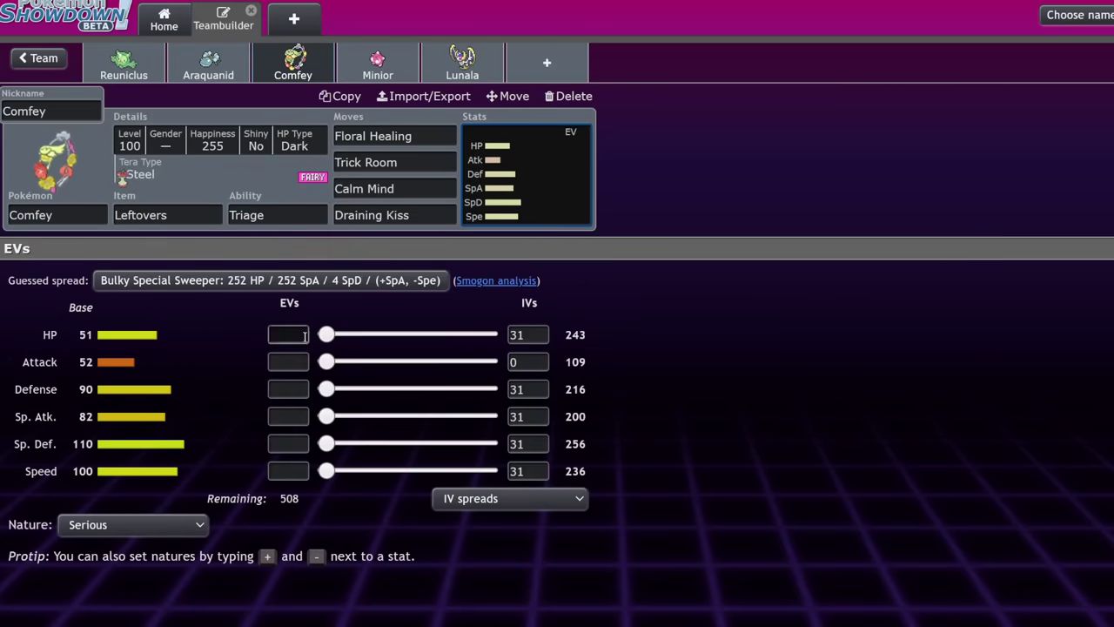
left_click_drag(326, 335, 488, 335)
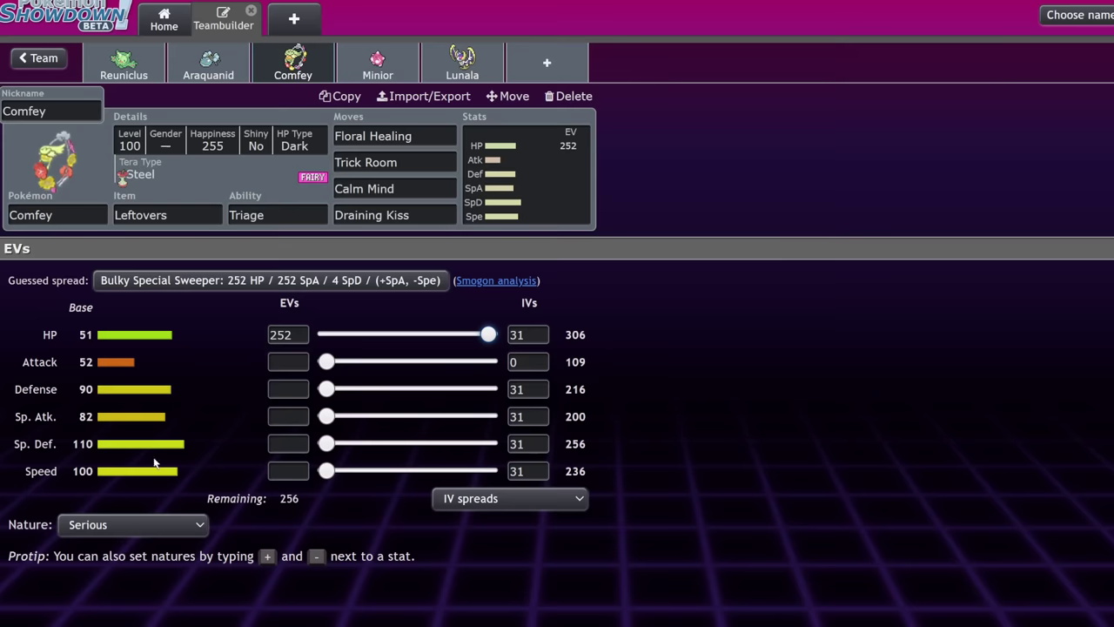
Open Minior's set and give it Focus Sash as its held item.
left_click(386, 56)
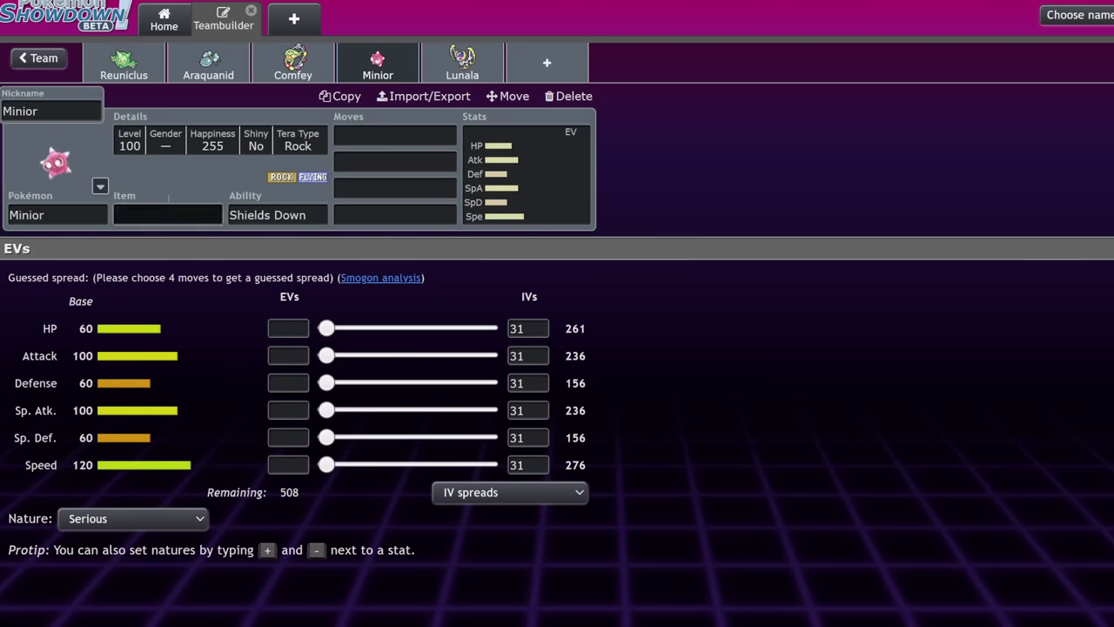
left_click(199, 214)
type("sash")
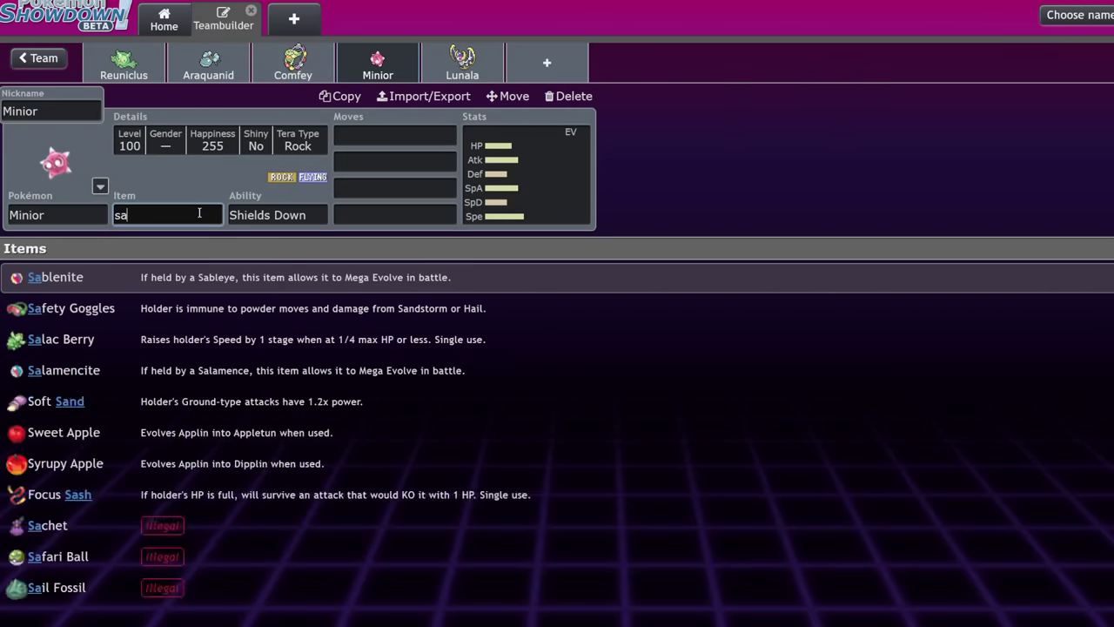
key("Return")
Give Minior Shell Smash and Rock Slide as its first two moves.
left_click(365, 130)
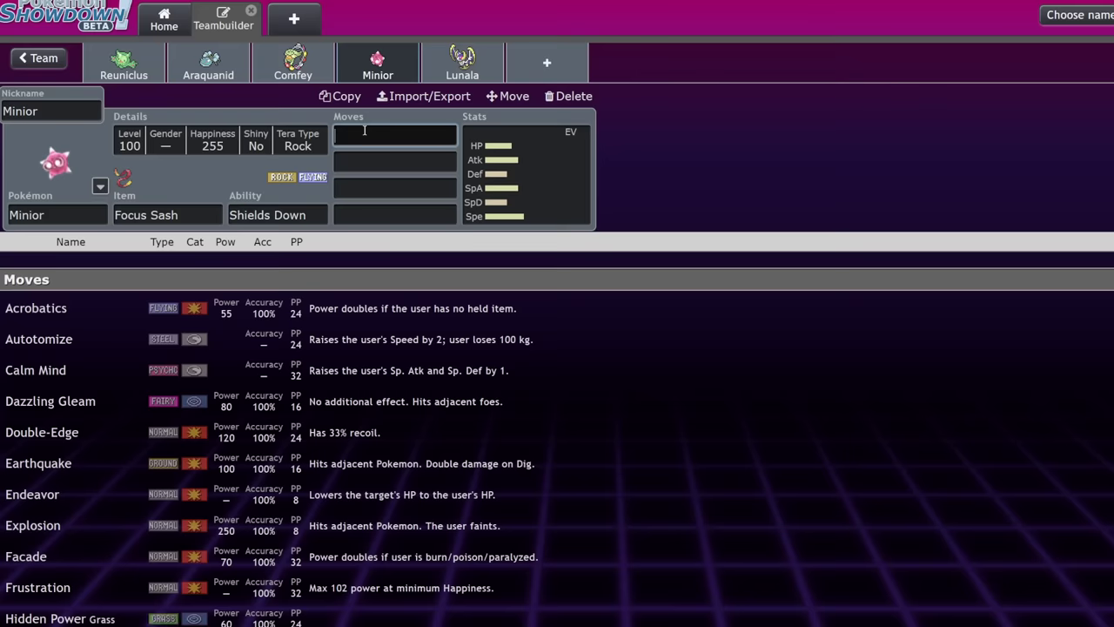
type("shell")
key("Return")
type("rock")
key("Return")
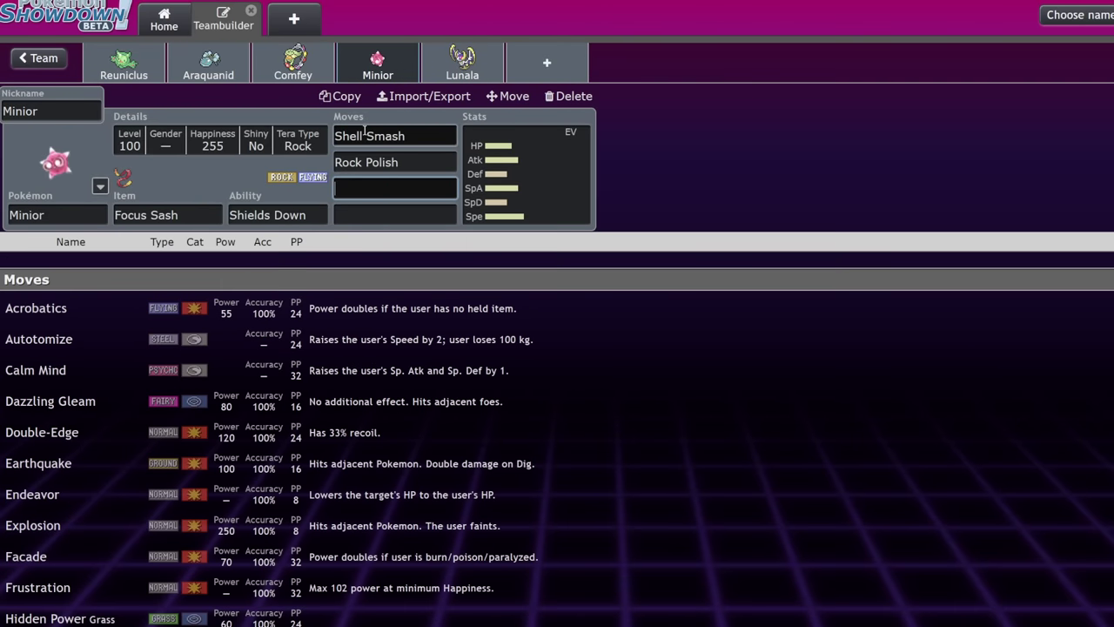
left_click(365, 162)
type("rock sl")
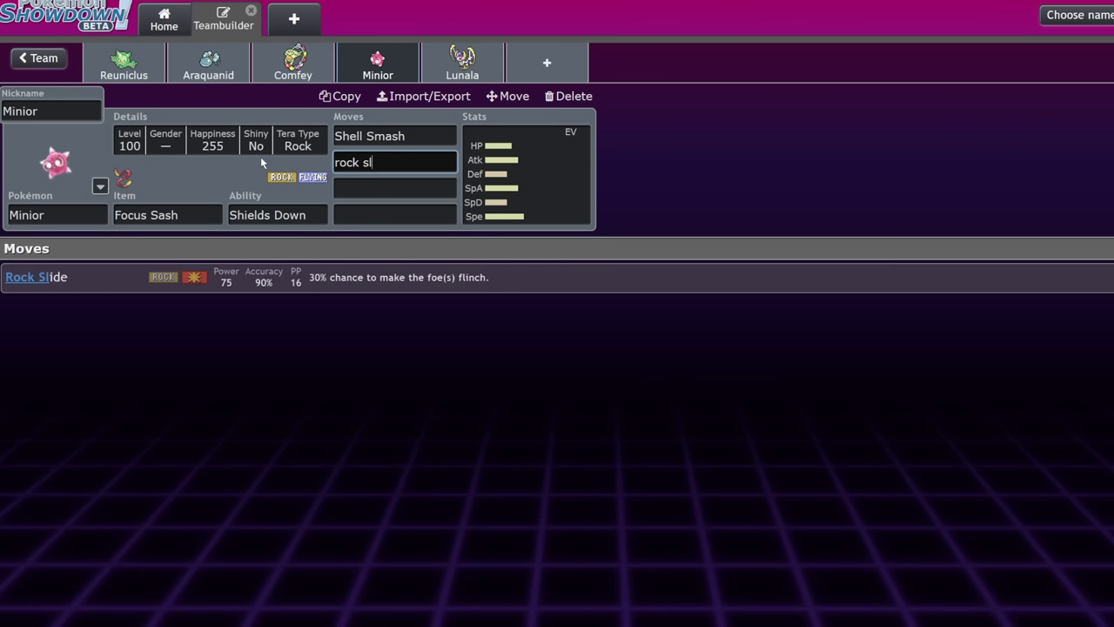
key("Return")
Set Minior's Tera type to Ghost and replace its held item with Clear Amulet.
left_click(261, 155)
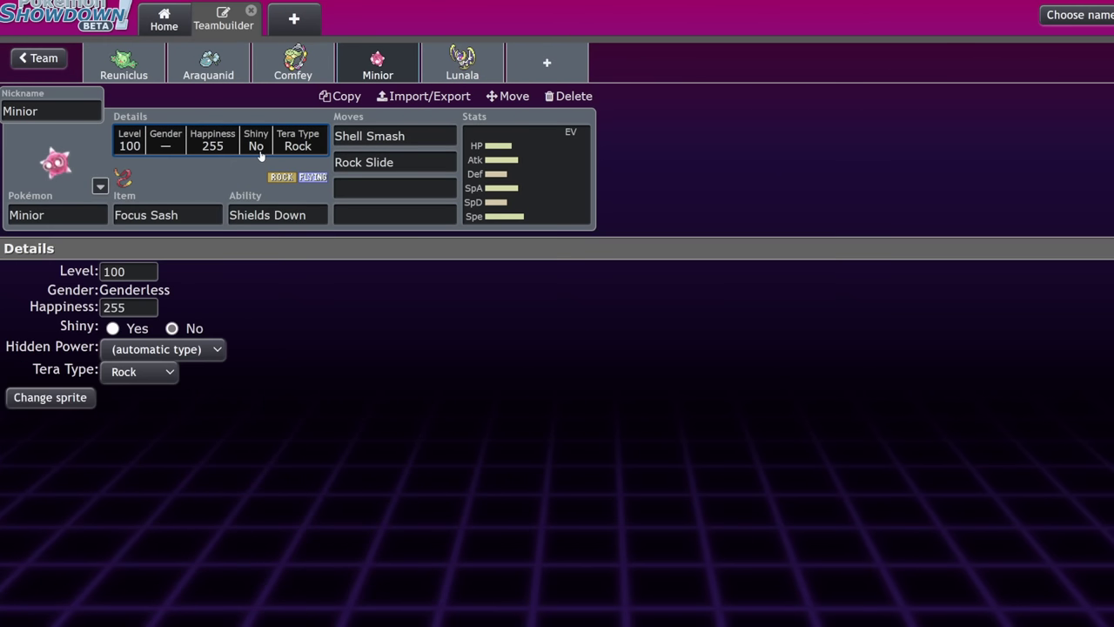
left_click(137, 372)
left_click(142, 237)
left_click(206, 212)
type("cle")
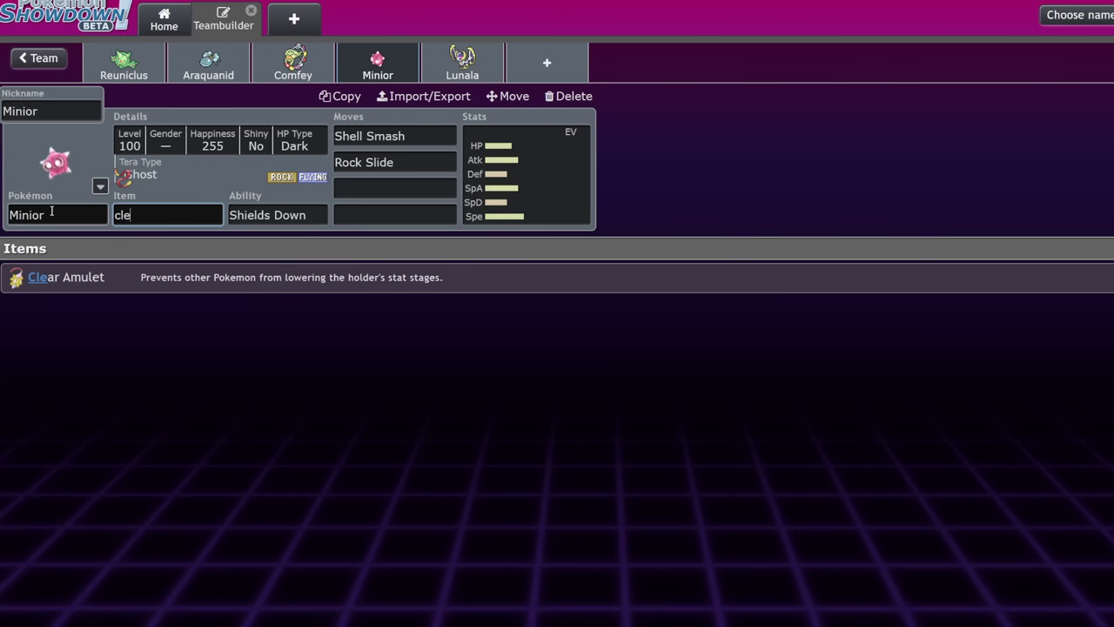
key("Return")
key("Return")
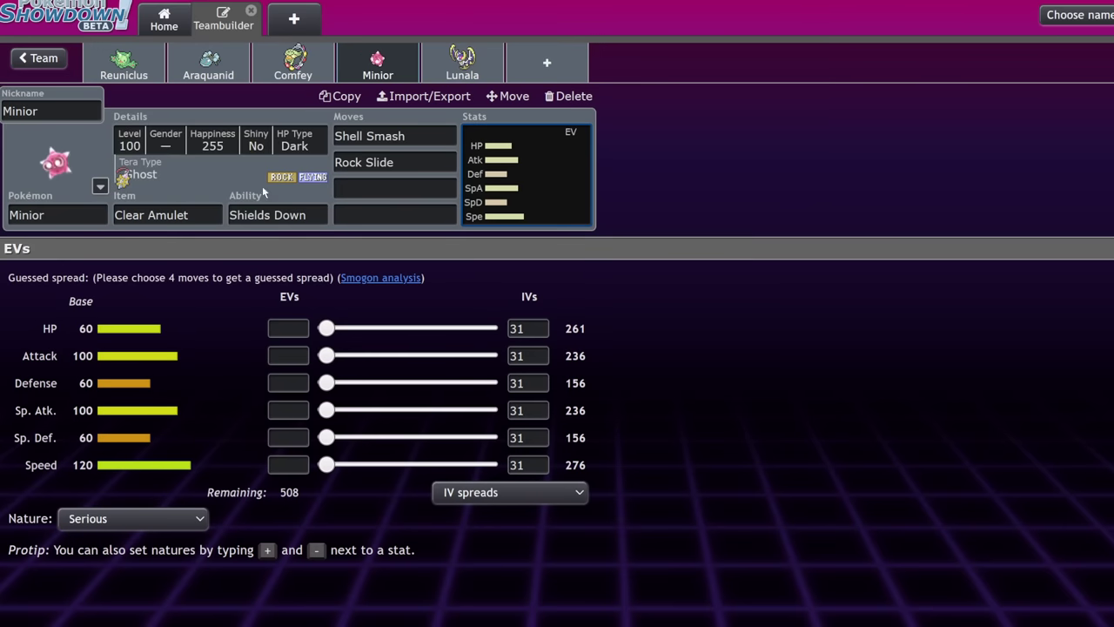
left_click(265, 215)
left_click(575, 153)
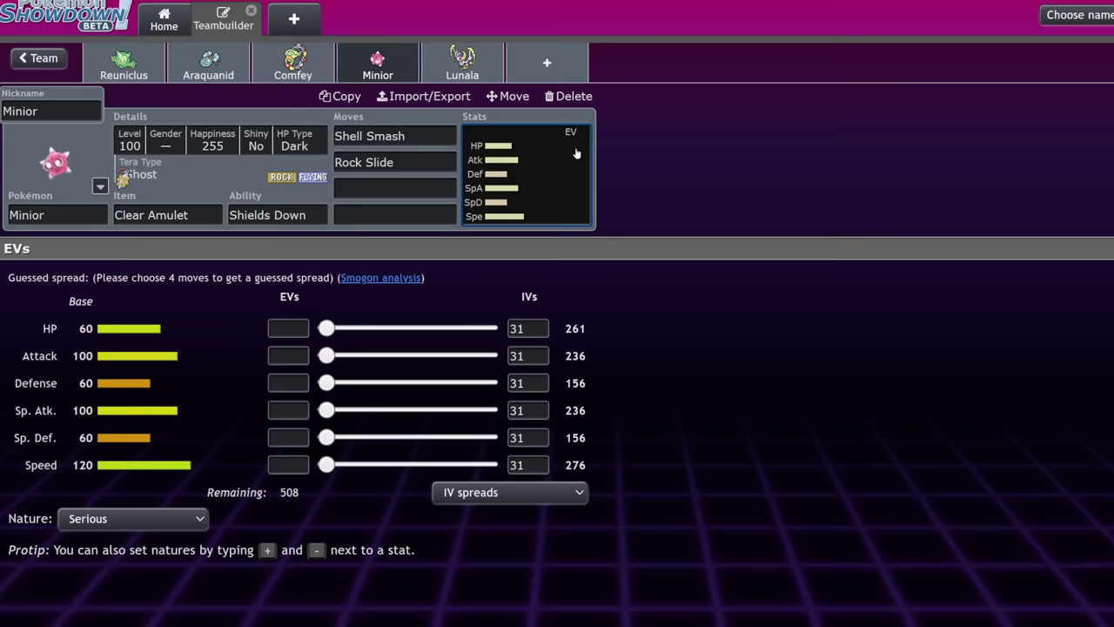
Add Solgaleo to the team after Lunala.
left_click(440, 68)
left_click(548, 63)
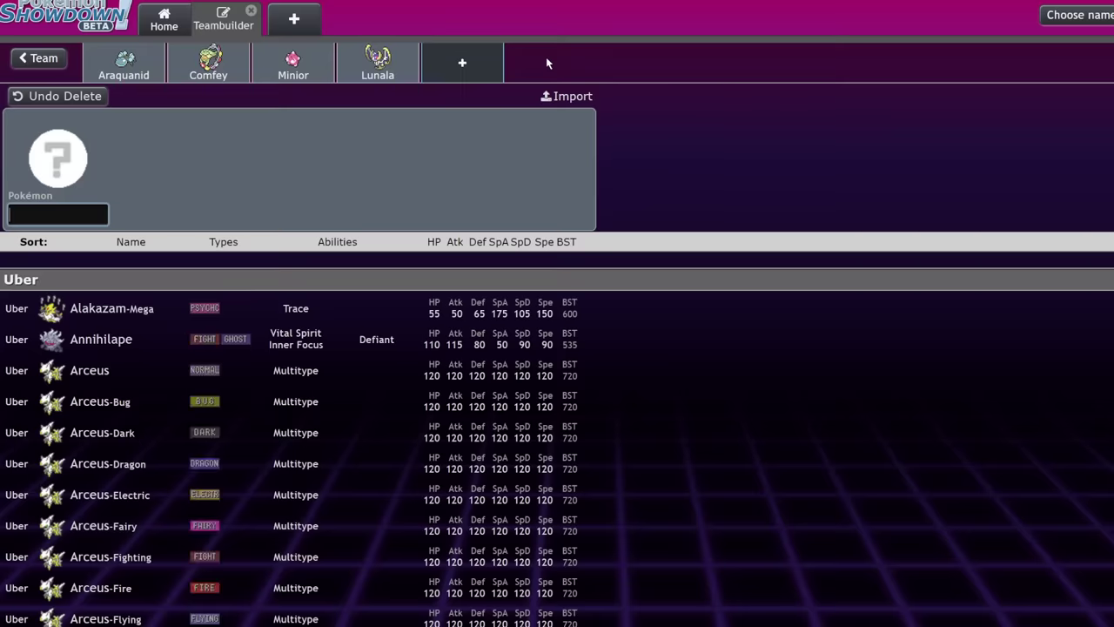
type("sol")
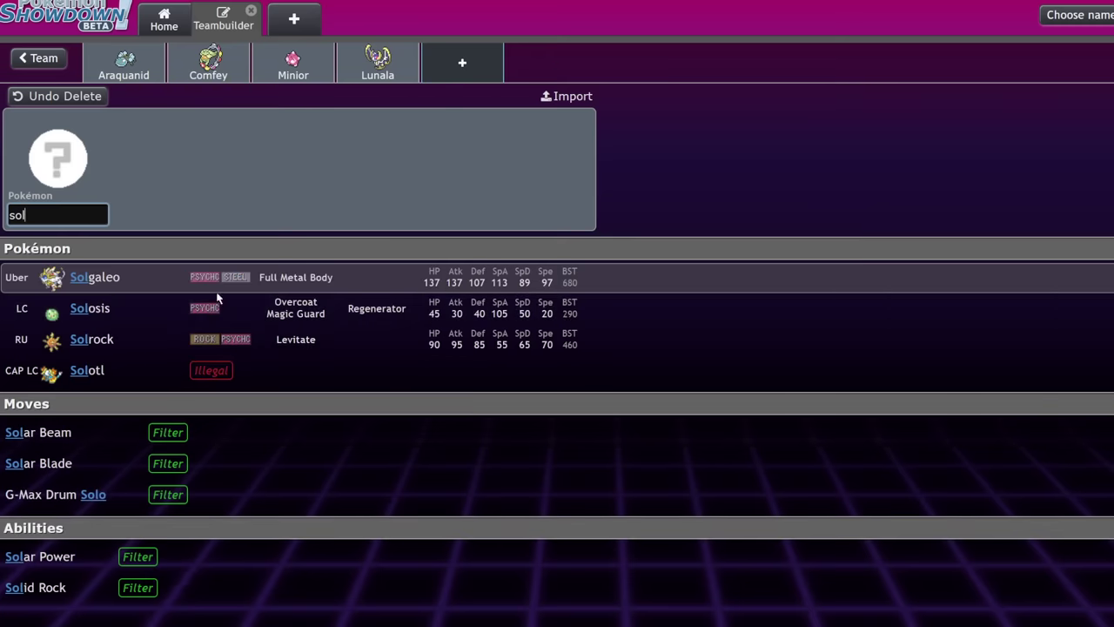
left_click(219, 288)
Open Lunala's set and give it Trick Room as its first move.
left_click(378, 62)
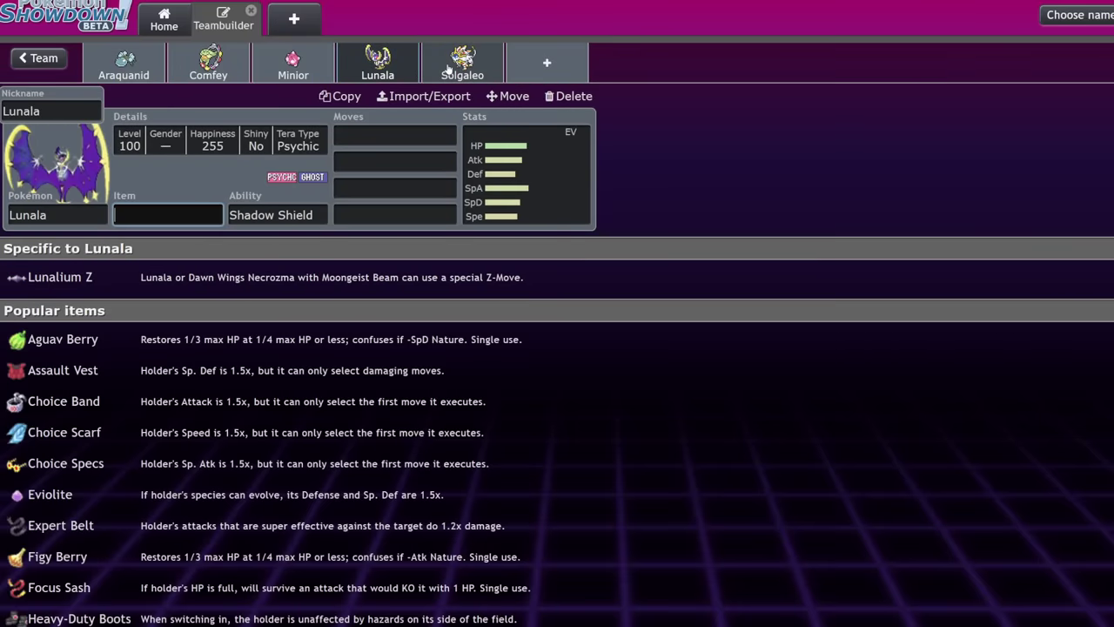
left_click(305, 214)
key("Tab")
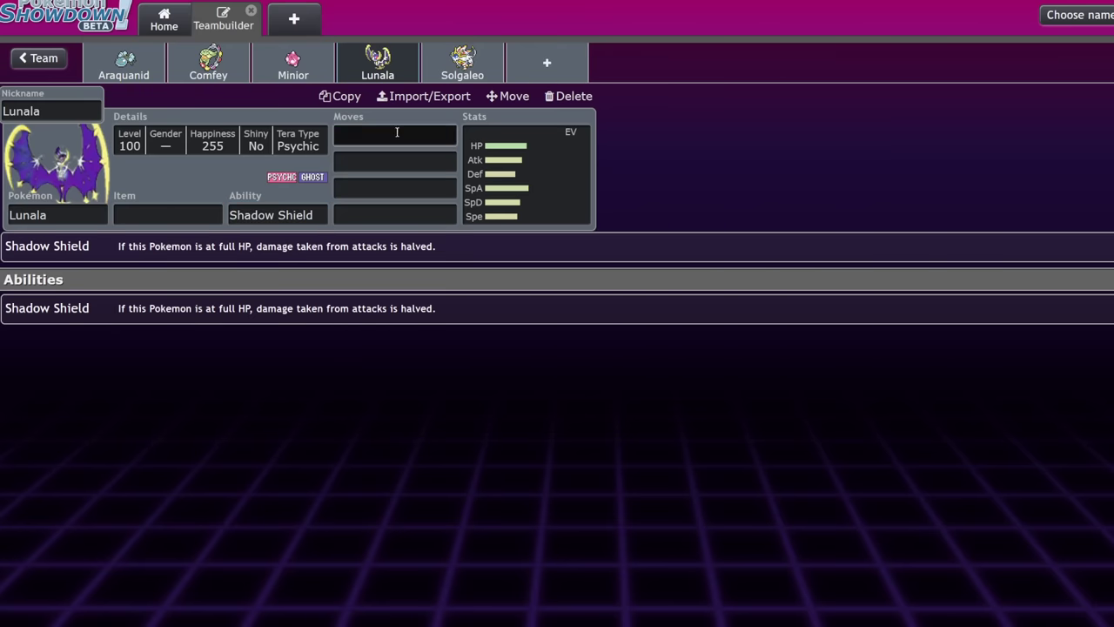
type("tr")
left_click(187, 272)
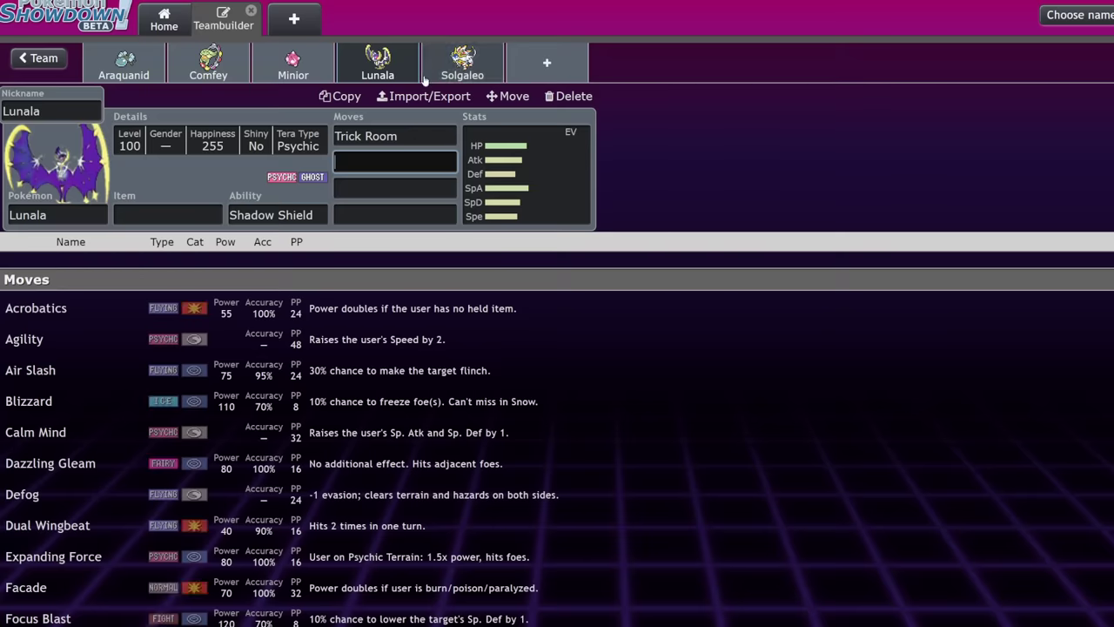
Open Solgaleo's set and examine its base stats.
left_click(462, 63)
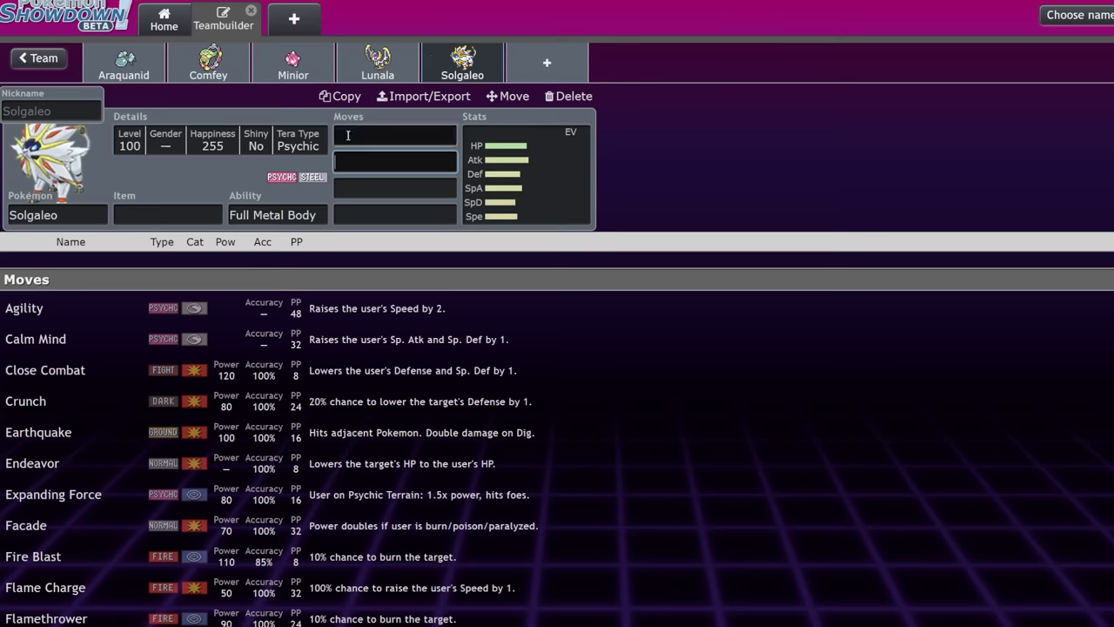
left_click(165, 215)
left_click(552, 171)
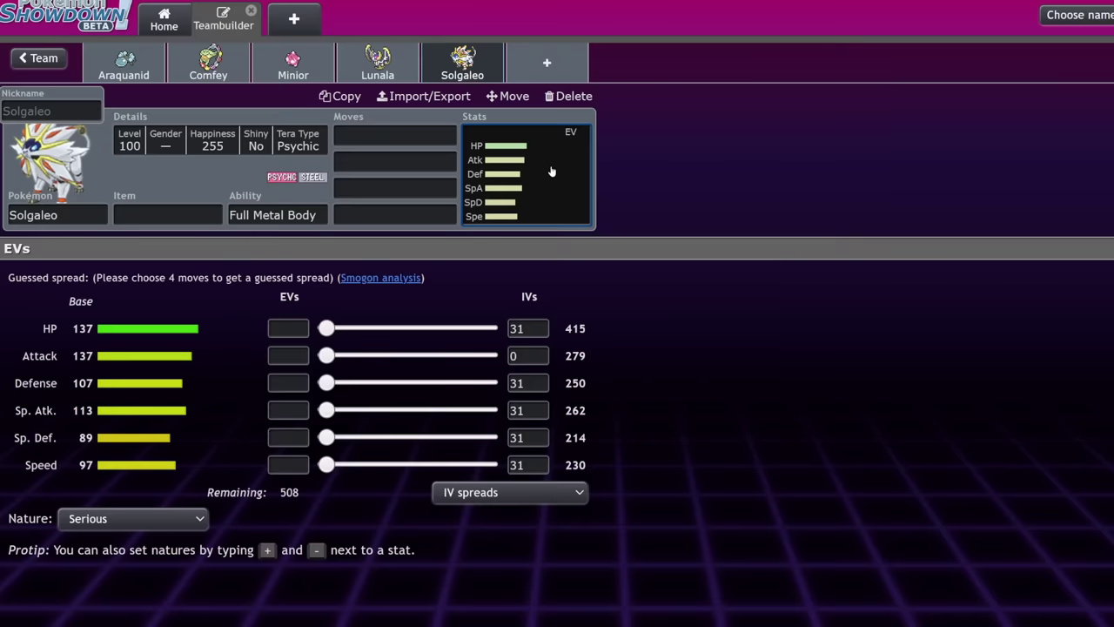
Return to the team overview and rename the team to Notable Returning Pokemon.
left_click(40, 58)
left_click(40, 59)
left_click(383, 375)
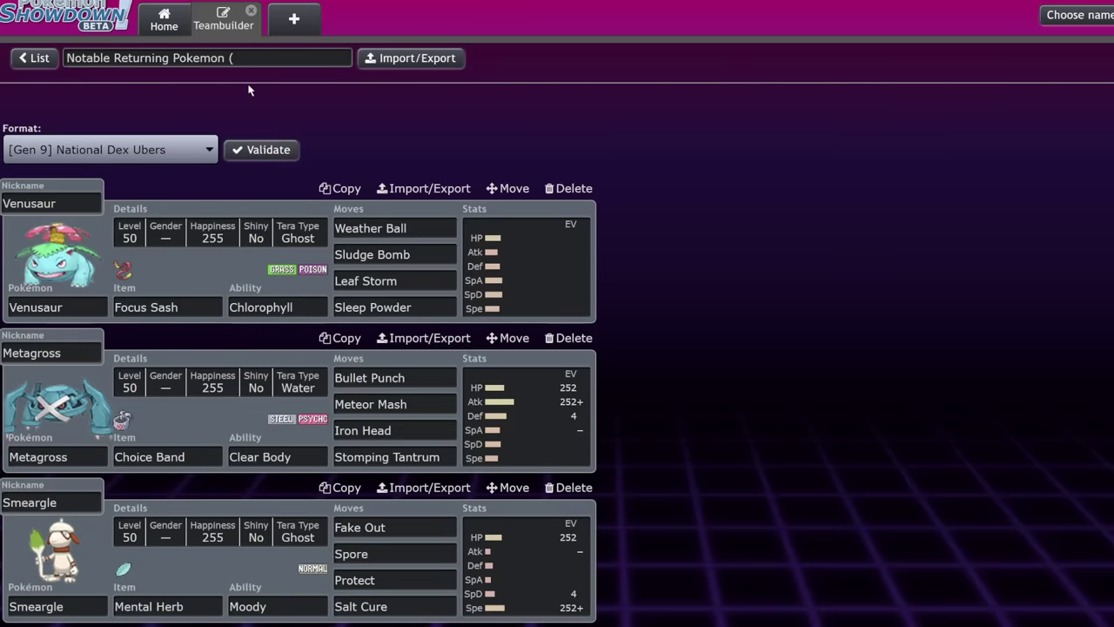
left_click(224, 58)
Review the team's sets, checking Venusaur's stats and going down the overview through Virizion, Serperior, Primarina and the Porygon evolutions.
left_click(523, 270)
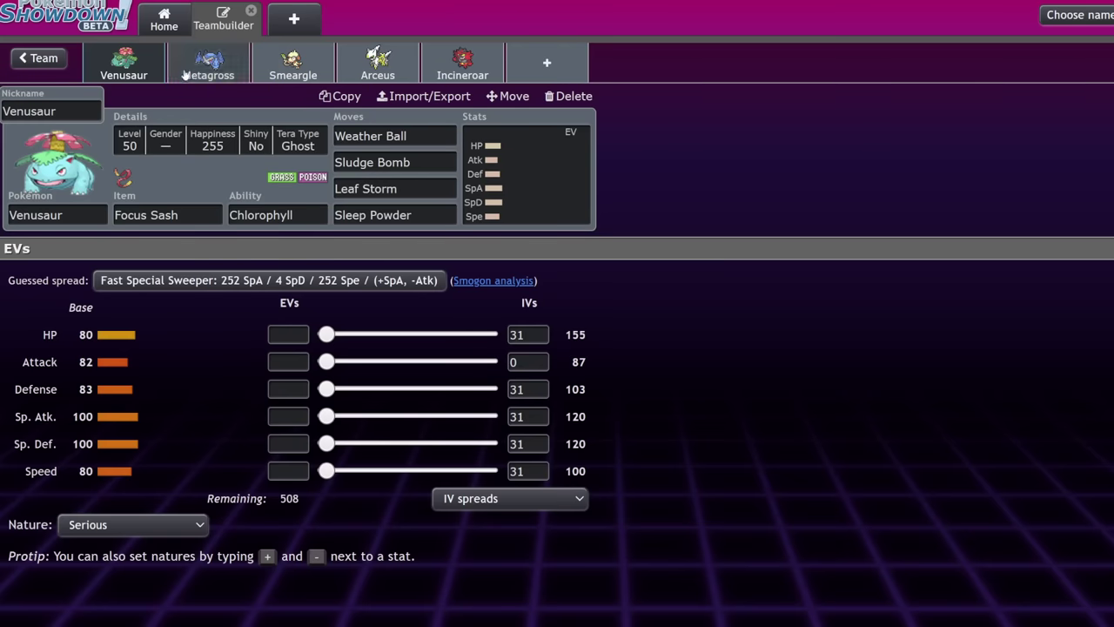
left_click(557, 97)
left_click(557, 97)
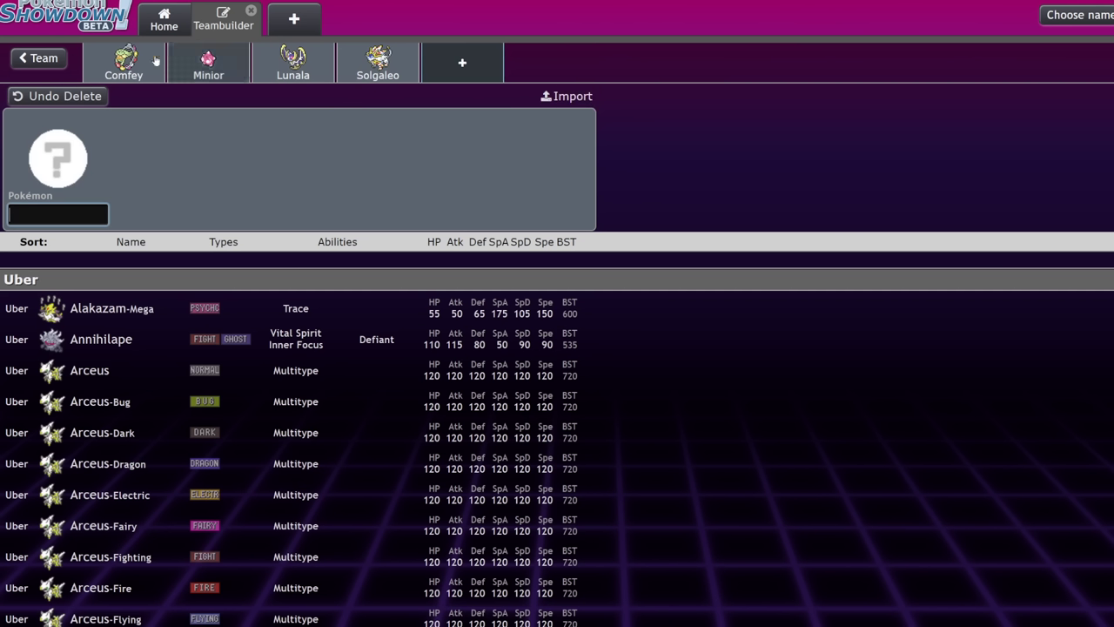
left_click(40, 58)
scroll(396, 432, "down", 4)
scroll(396, 433, "down", 10)
scroll(396, 435, "down", 6)
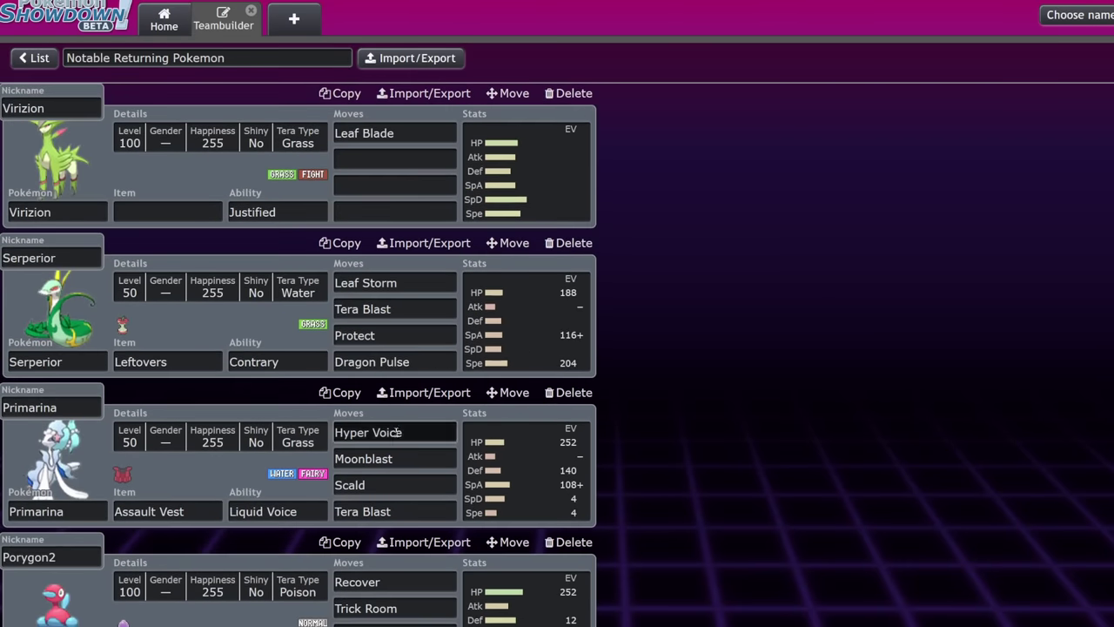
scroll(396, 433, "down", 4)
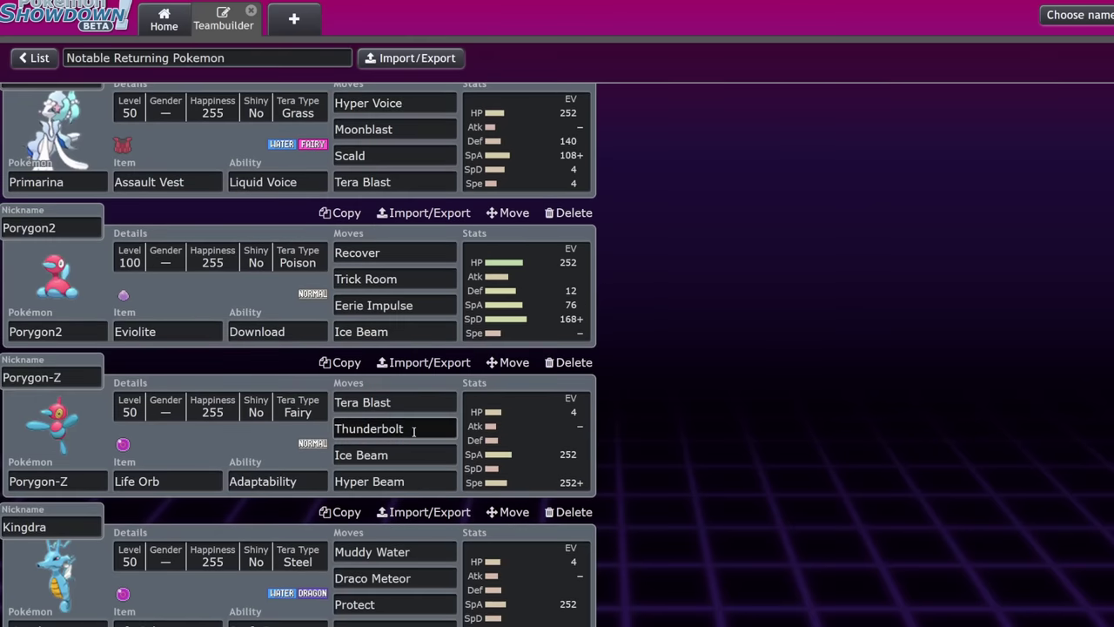